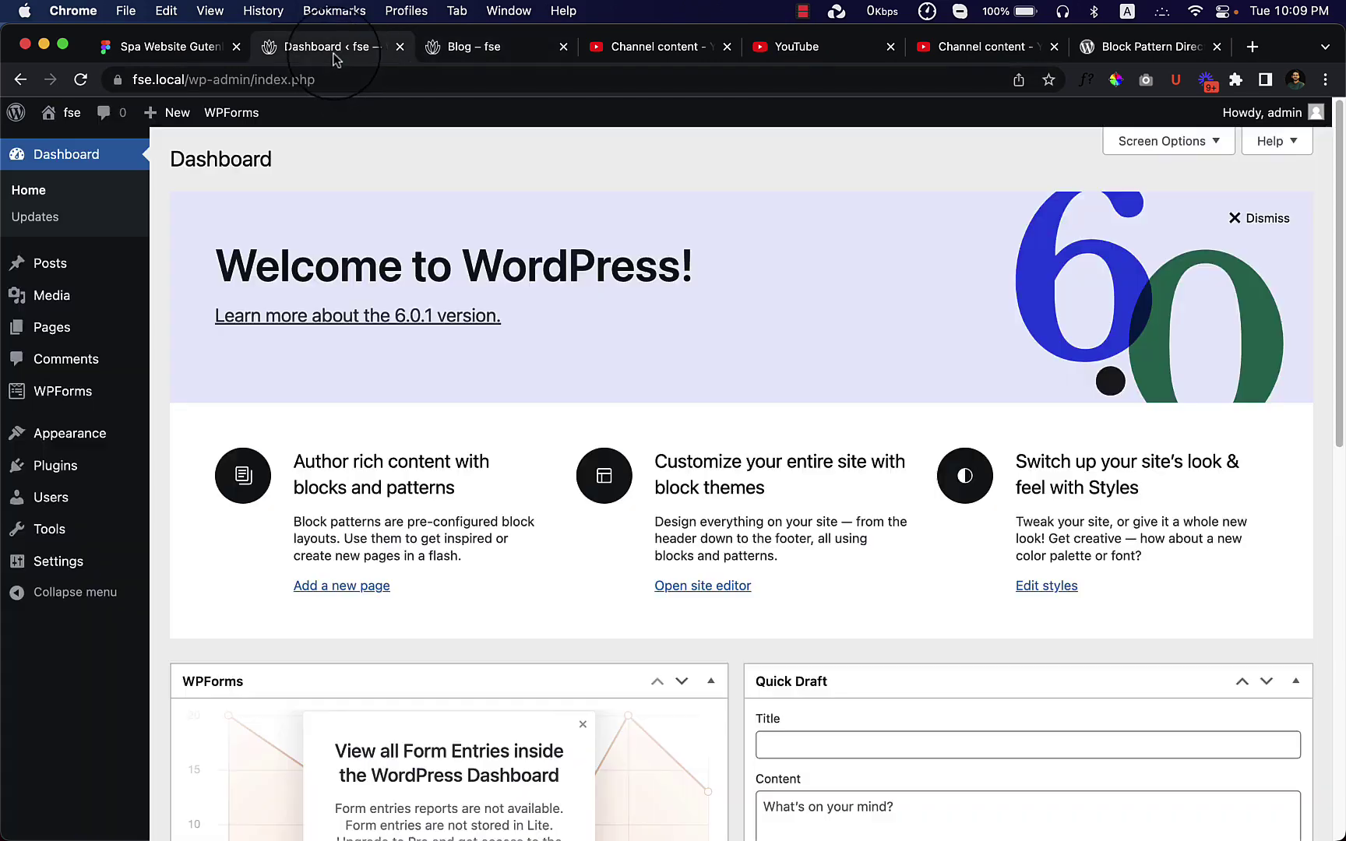
Search the plugin directory for "dummy post", and install and activate the WP Dummy Content Generator plugin
mouse_move(70, 266)
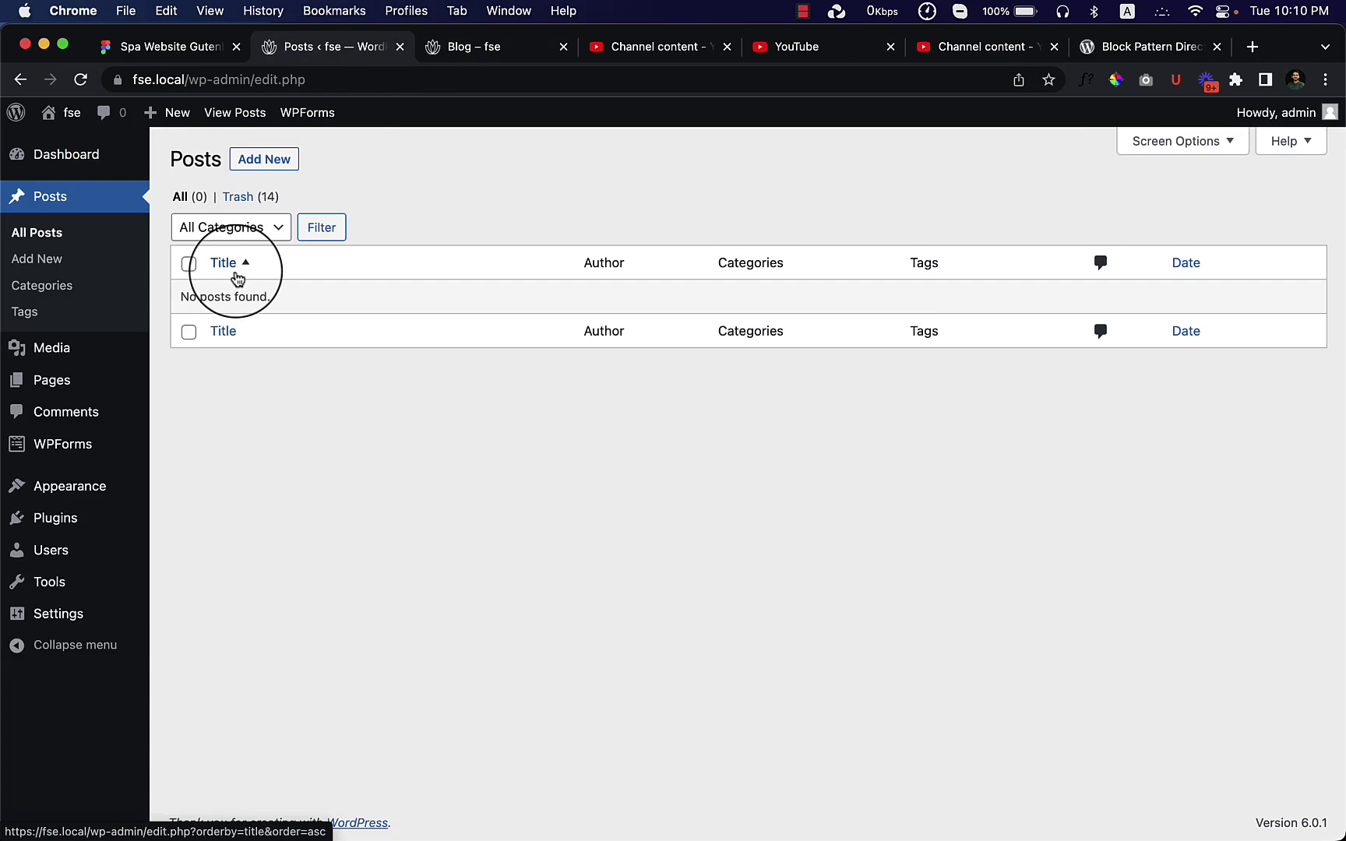
mouse_move(27, 527)
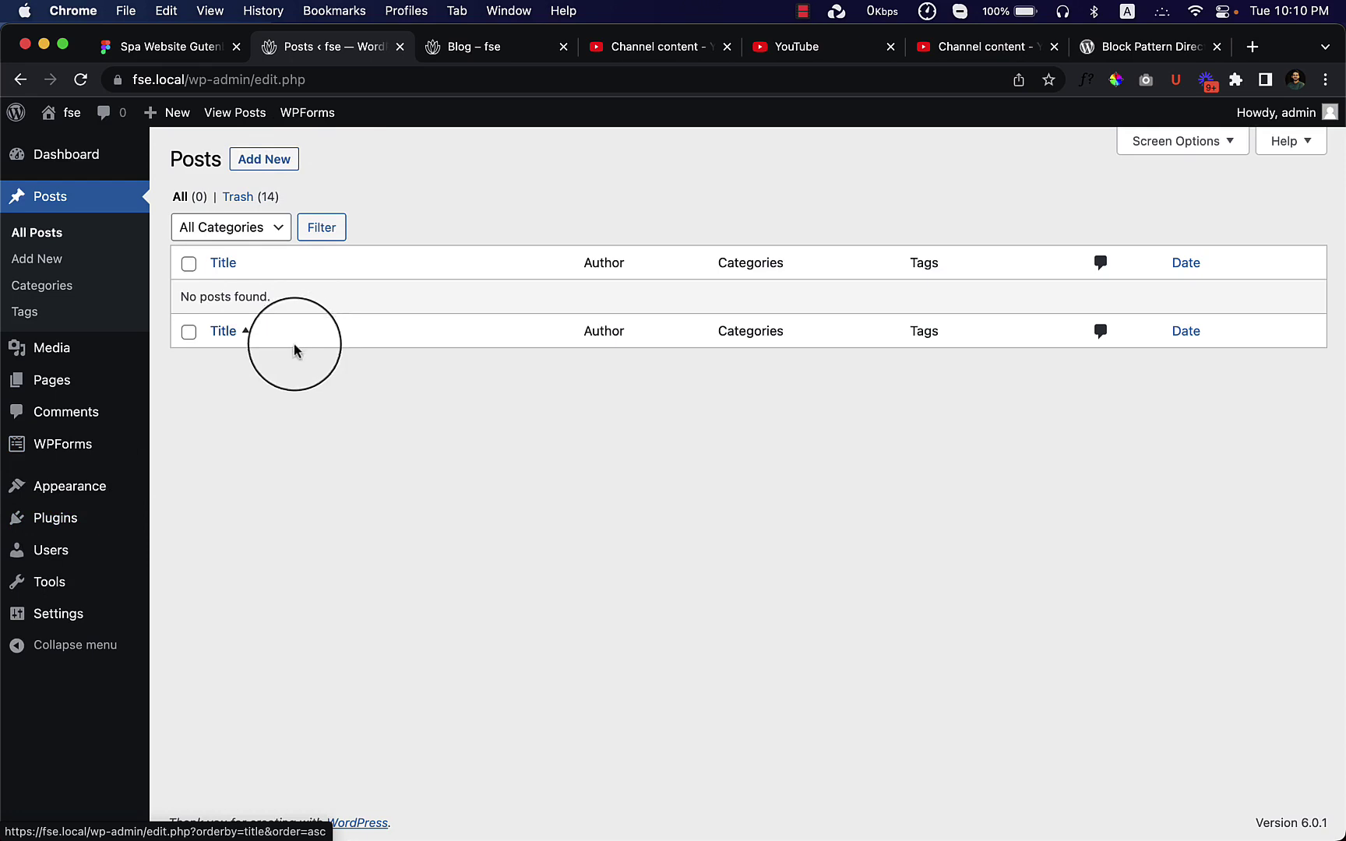
mouse_move(83, 528)
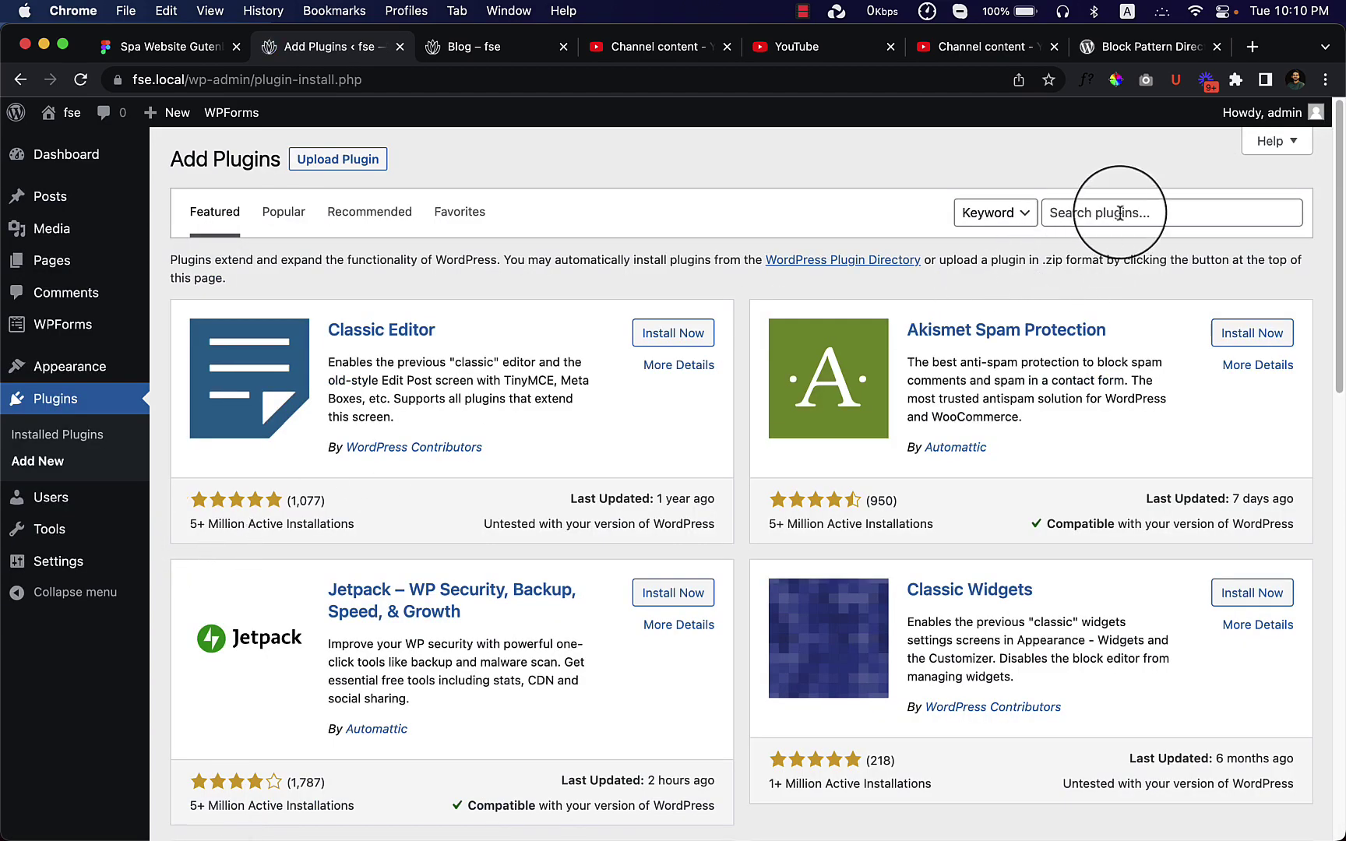
left_click(1119, 213)
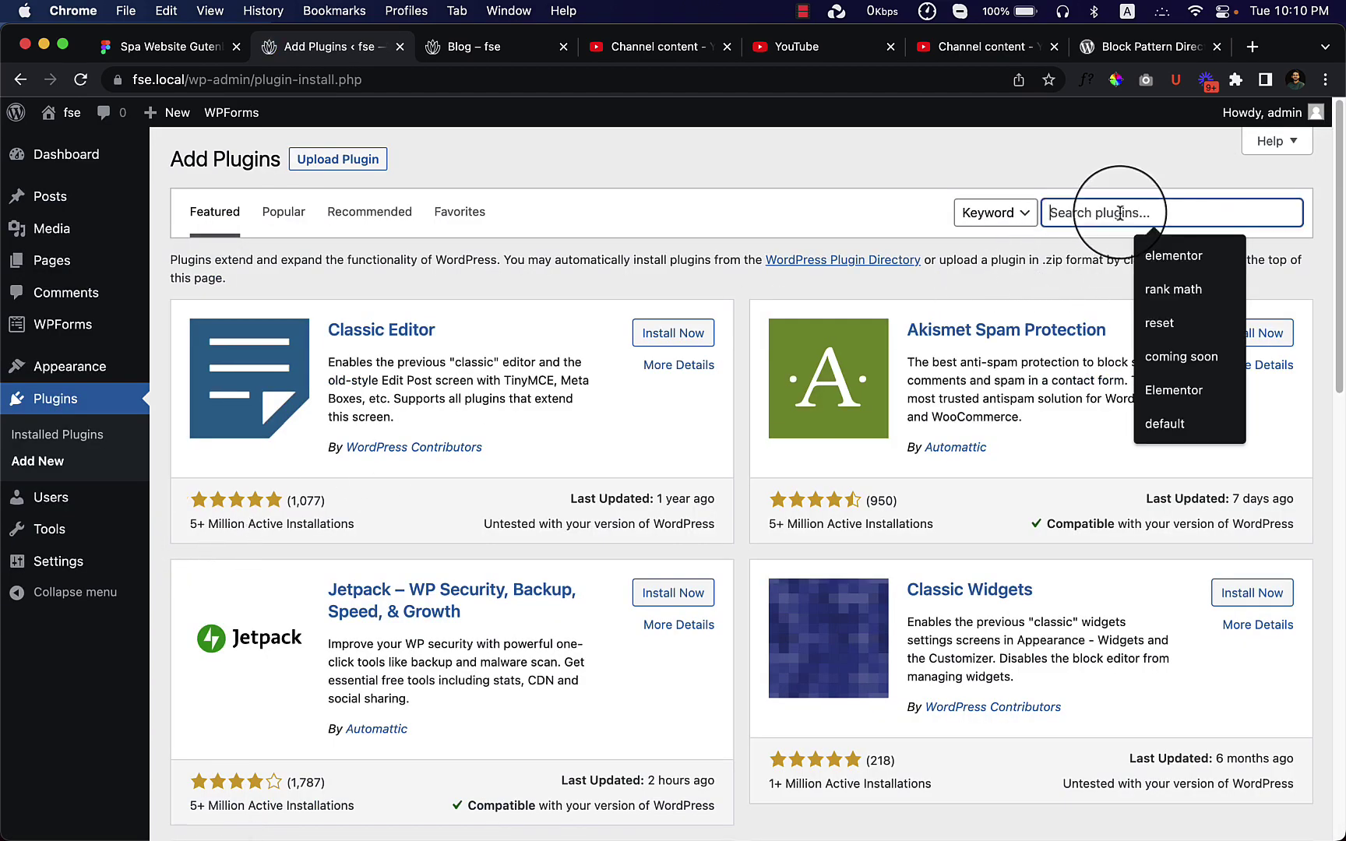
type("dummy post")
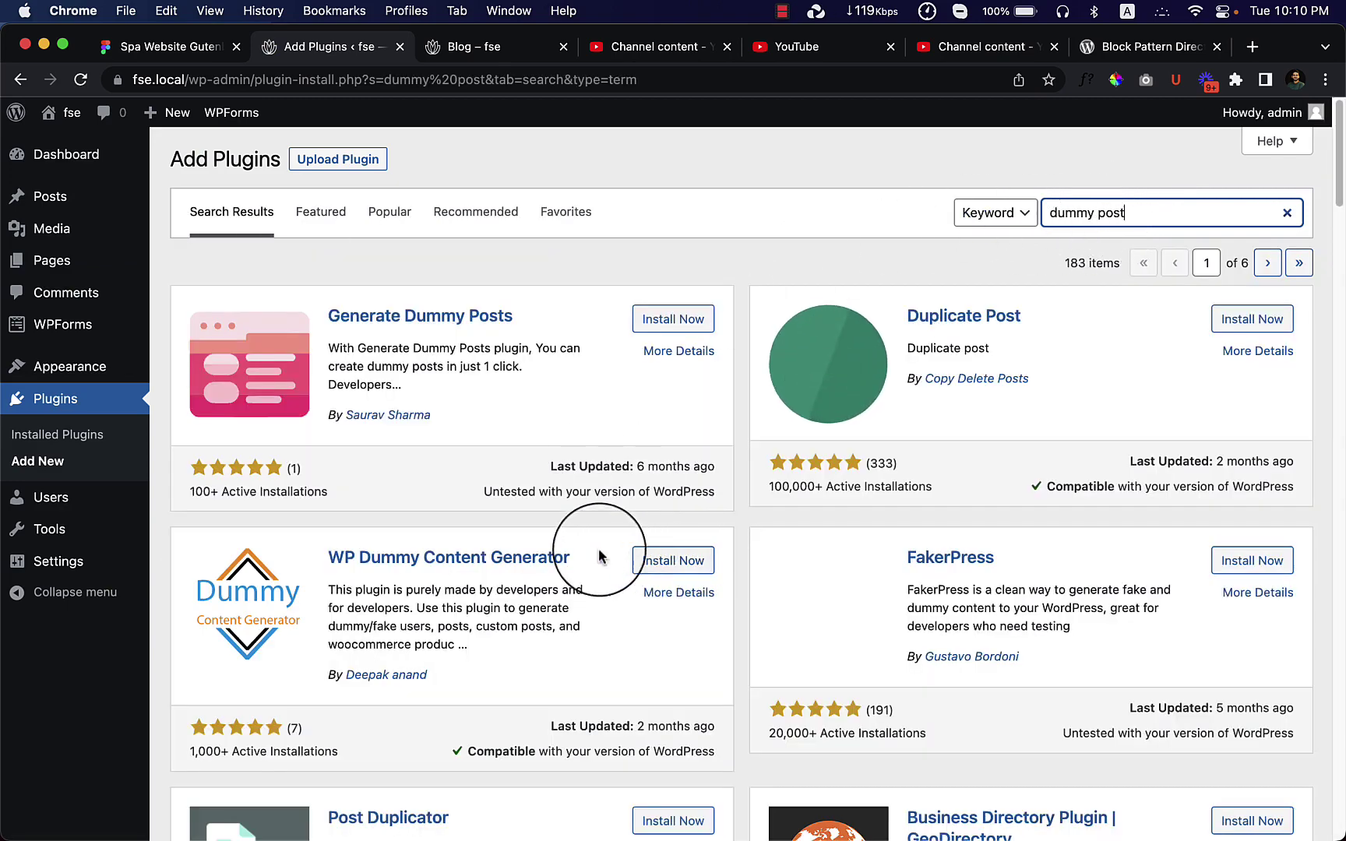
left_click(647, 561)
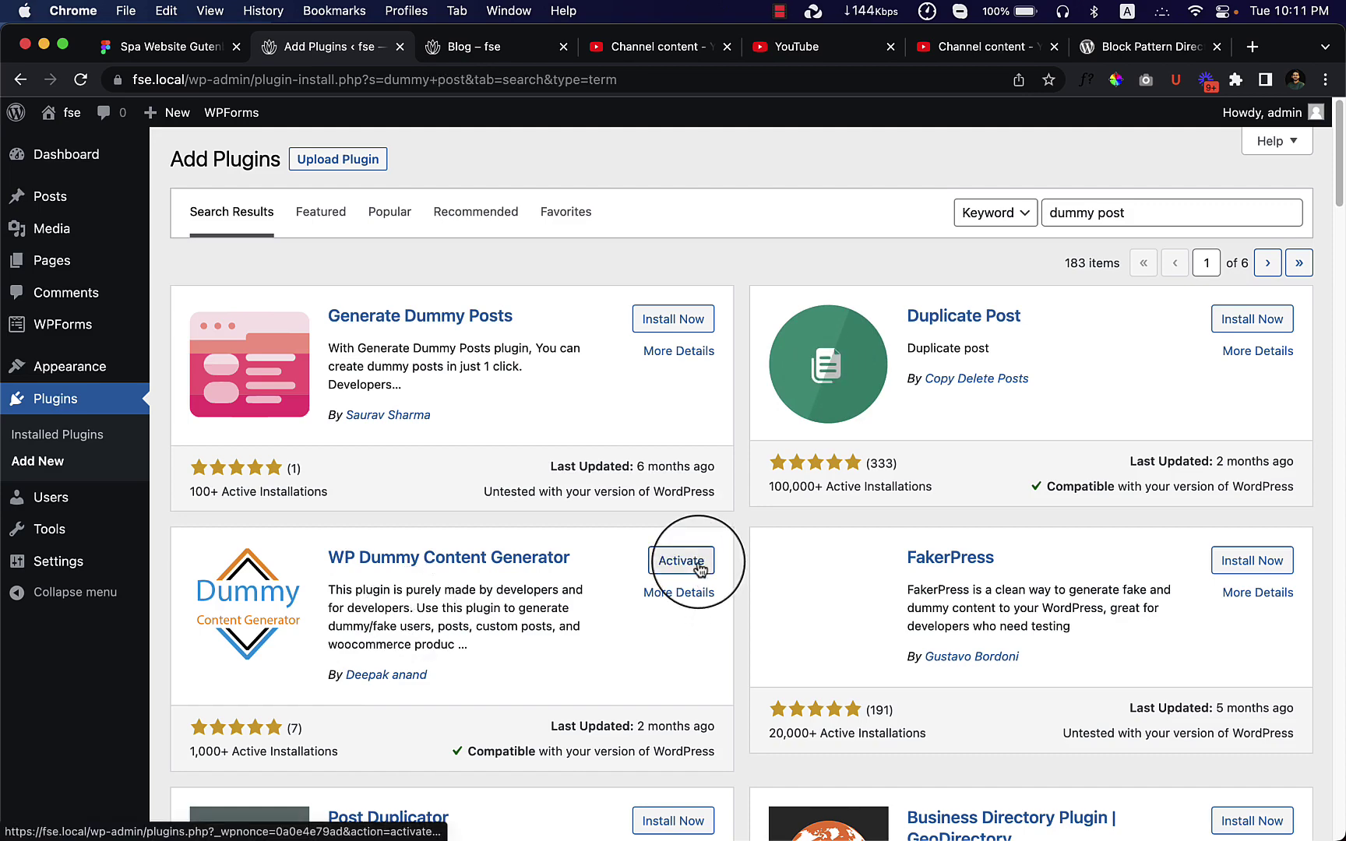
left_click(682, 561)
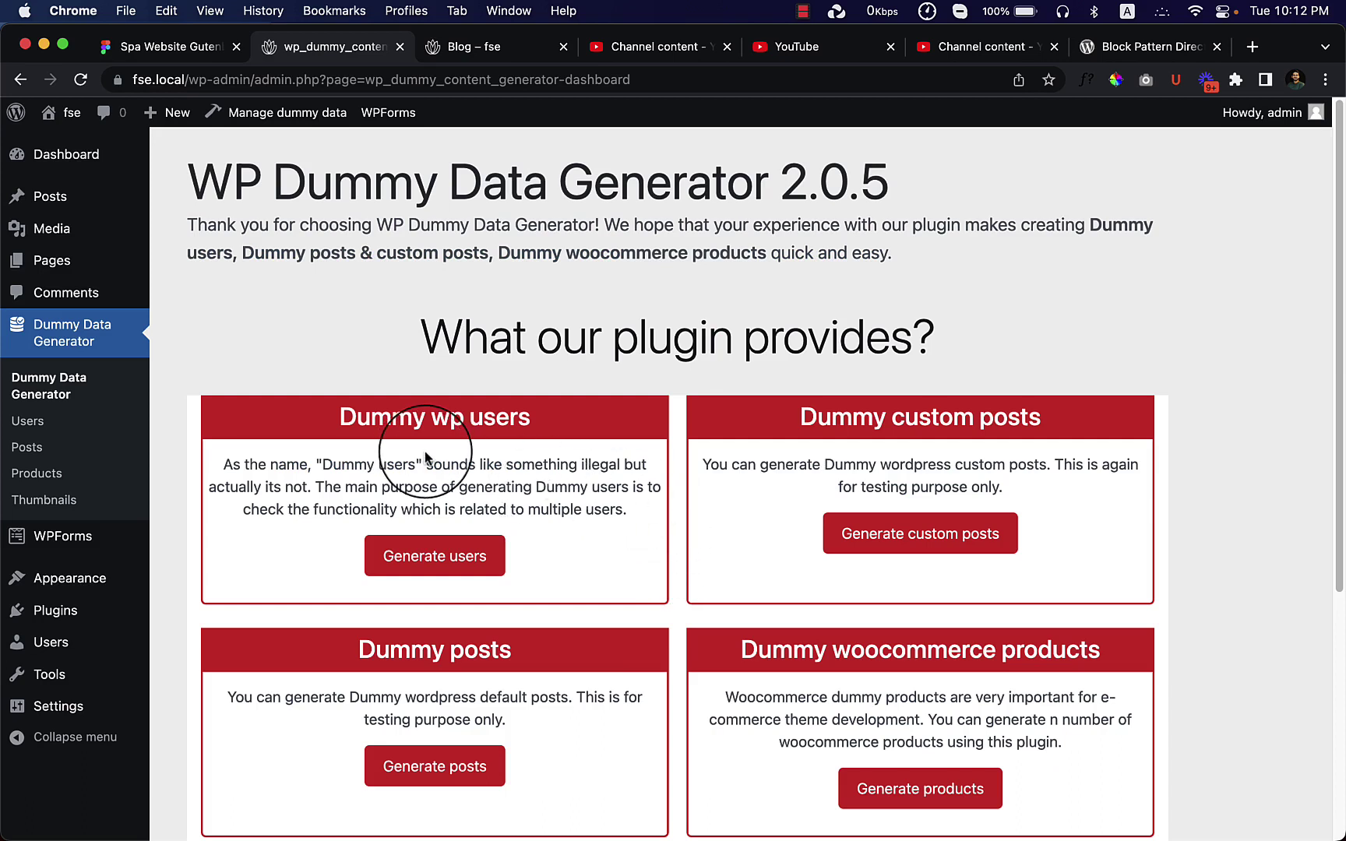
Generate 15 dummy entries of the Posts type with featured images using the dummy data generator
scroll(957, 451, "down", 5)
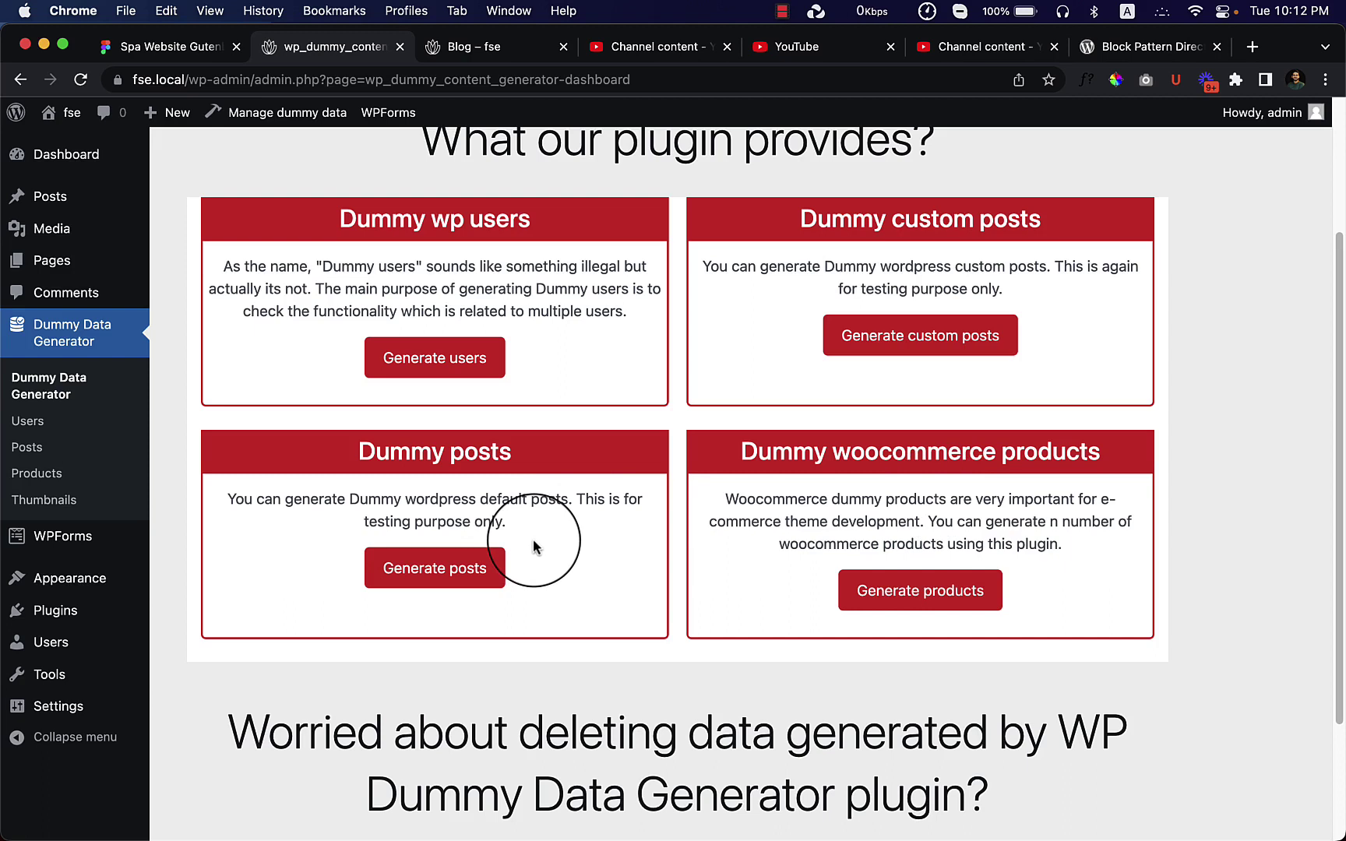
left_click(443, 576)
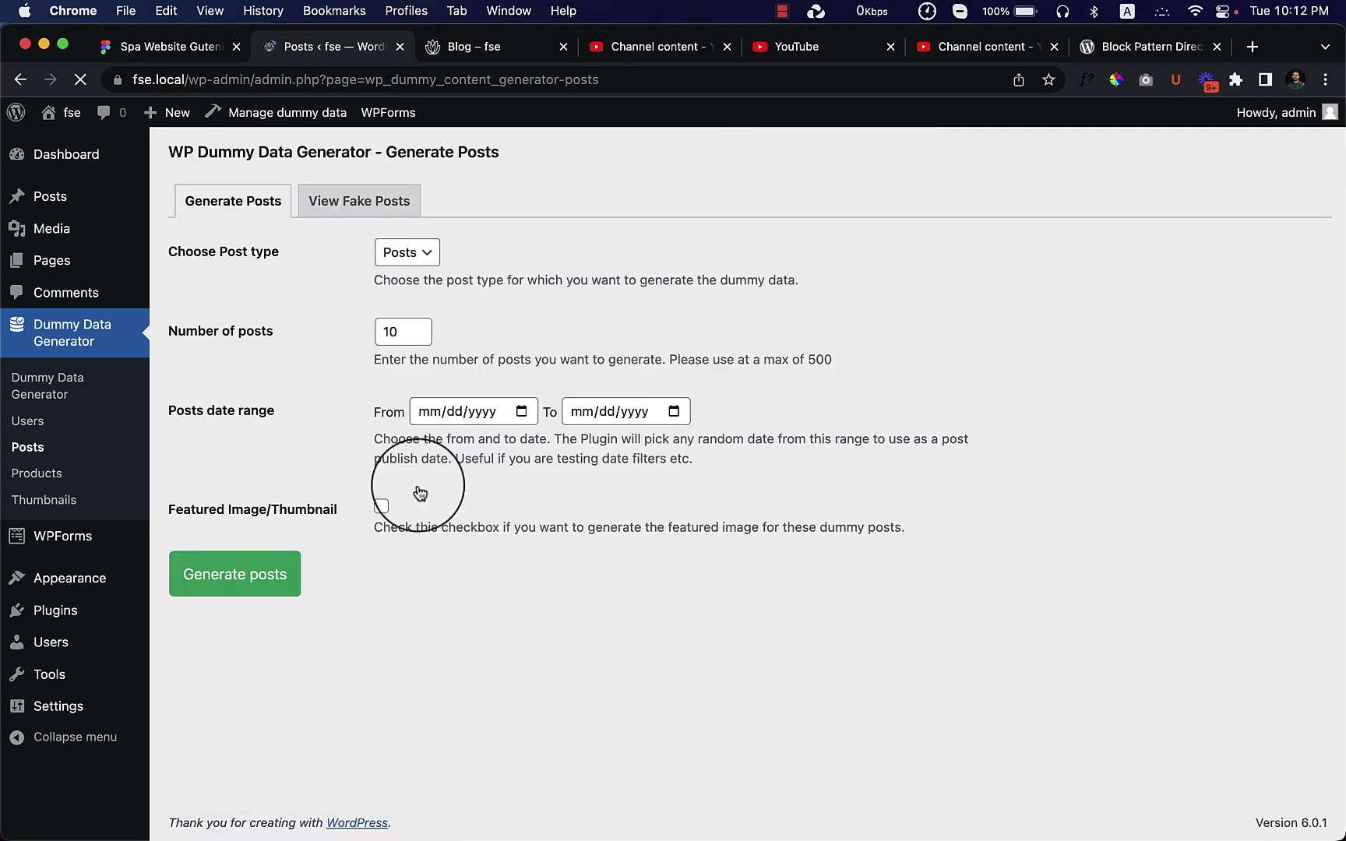
left_click(419, 326)
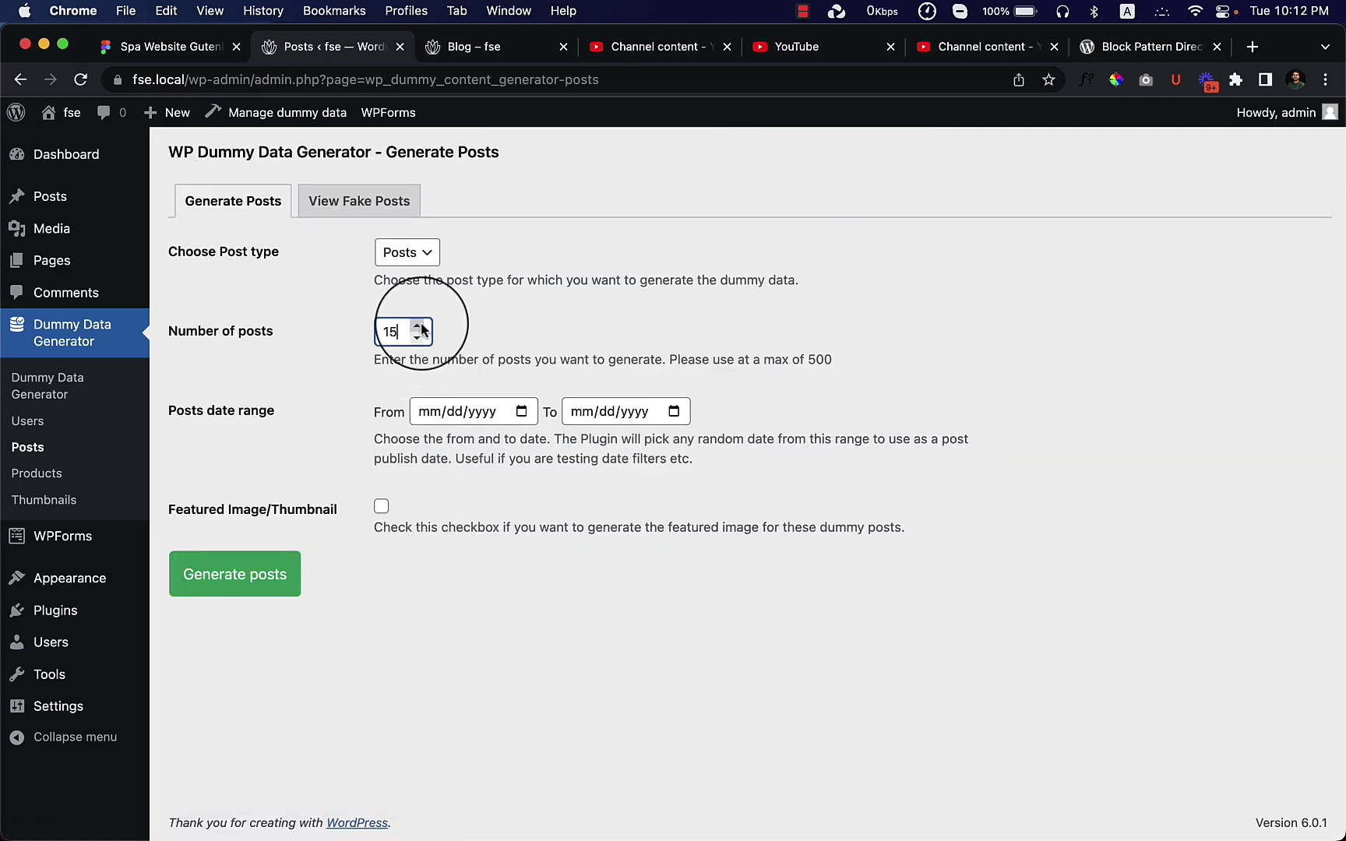
left_click(381, 507)
left_click(238, 576)
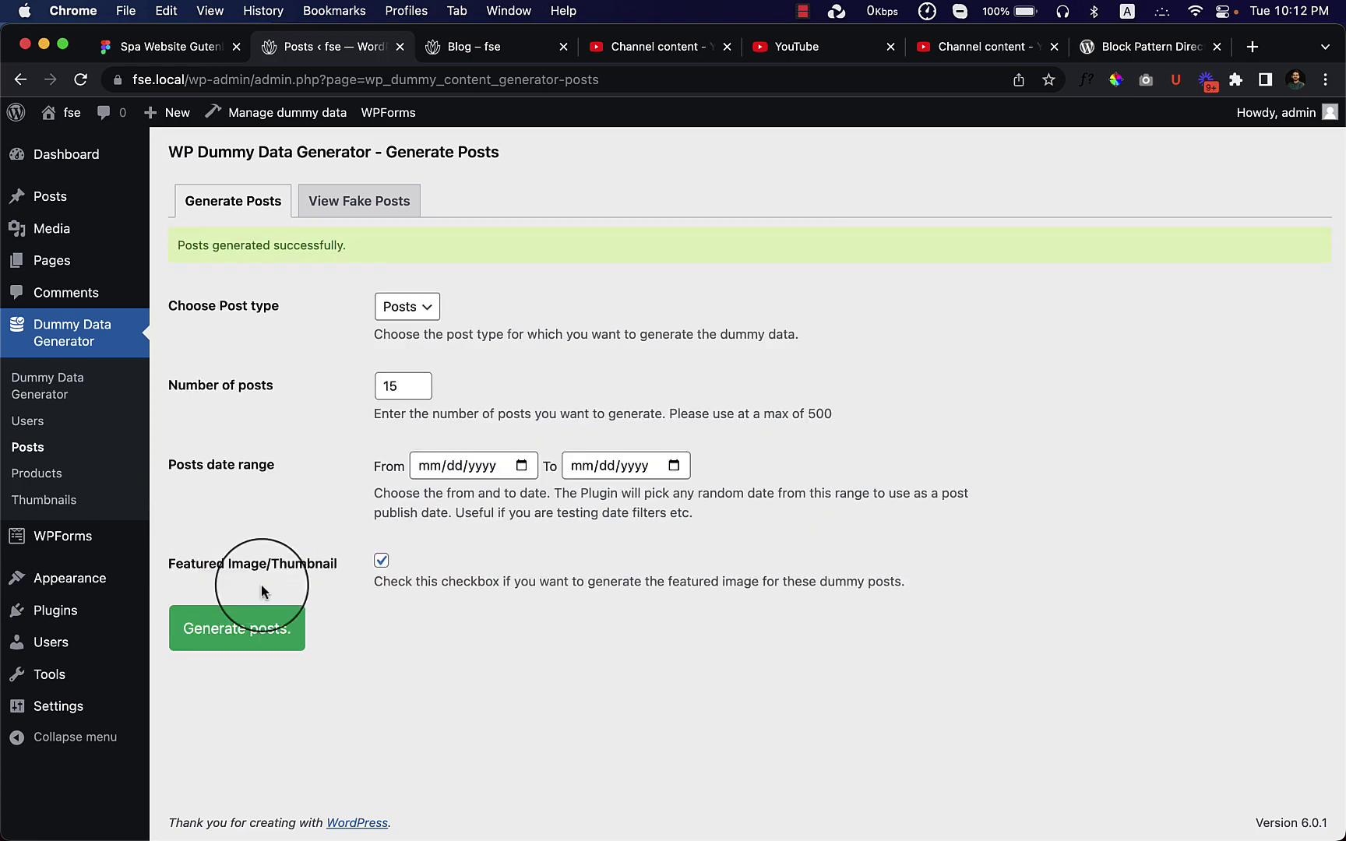
Check the generated posts in the admin post list and on the reloaded Blog page of the site
left_click(79, 202)
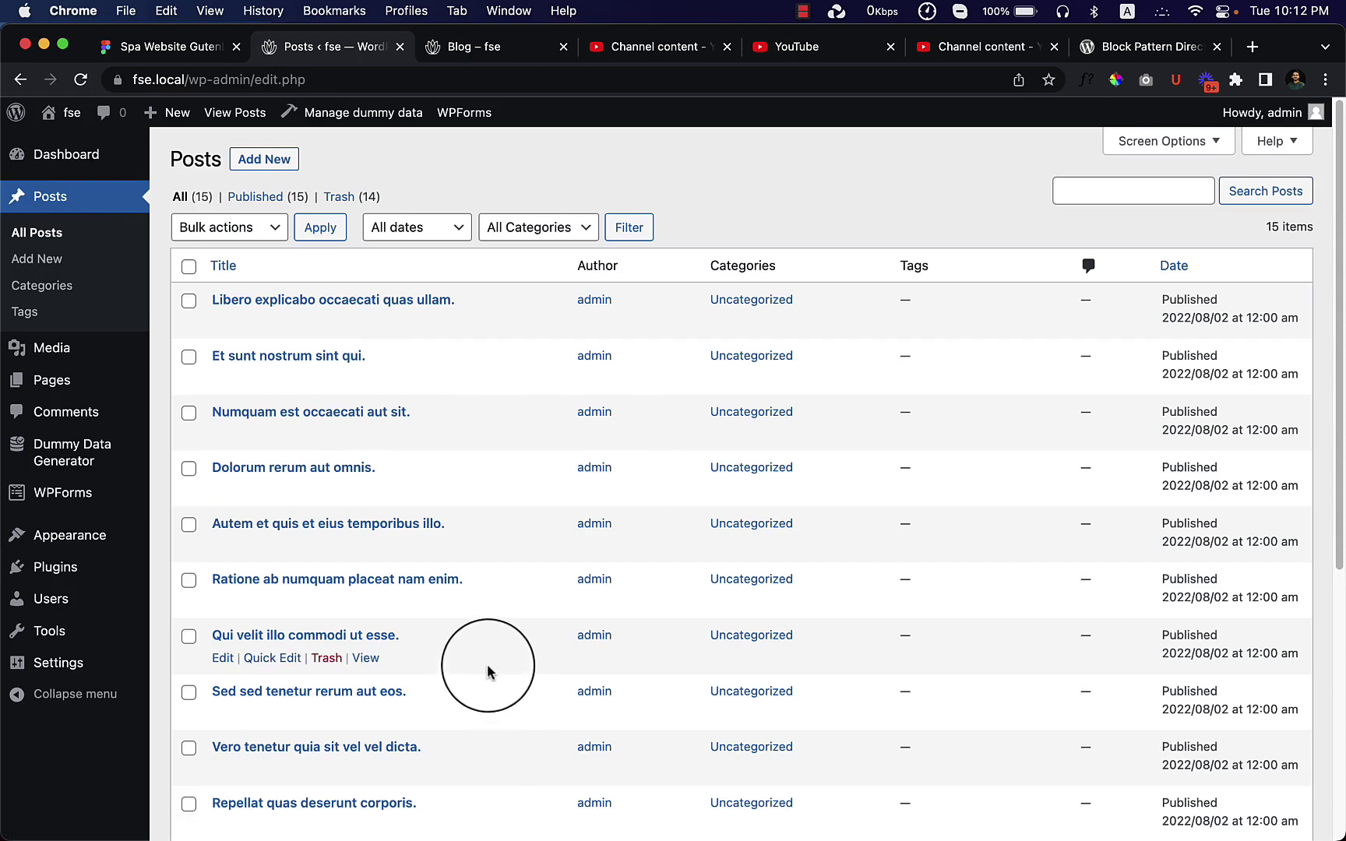
left_click(498, 47)
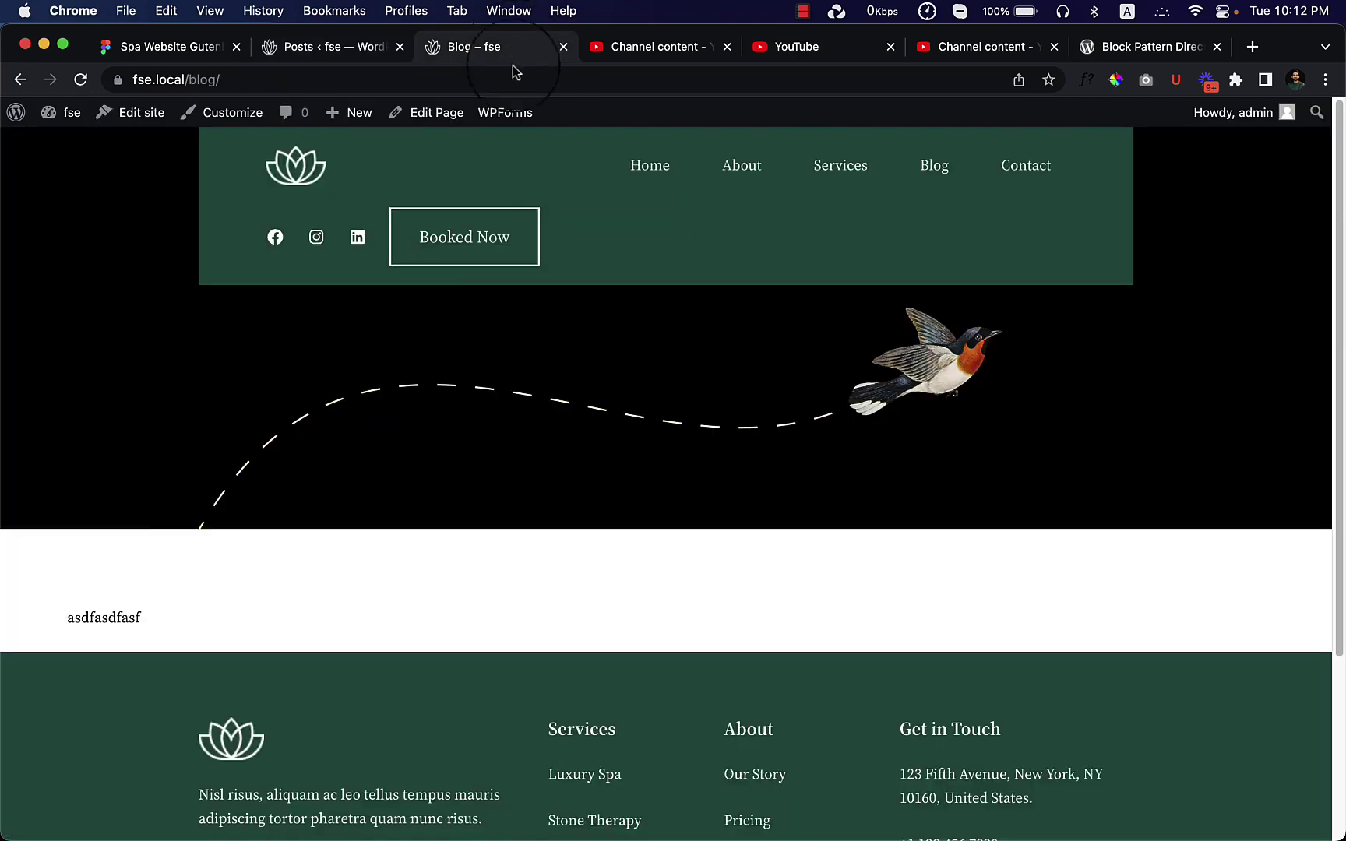
right_click(742, 380)
right_click(564, 570)
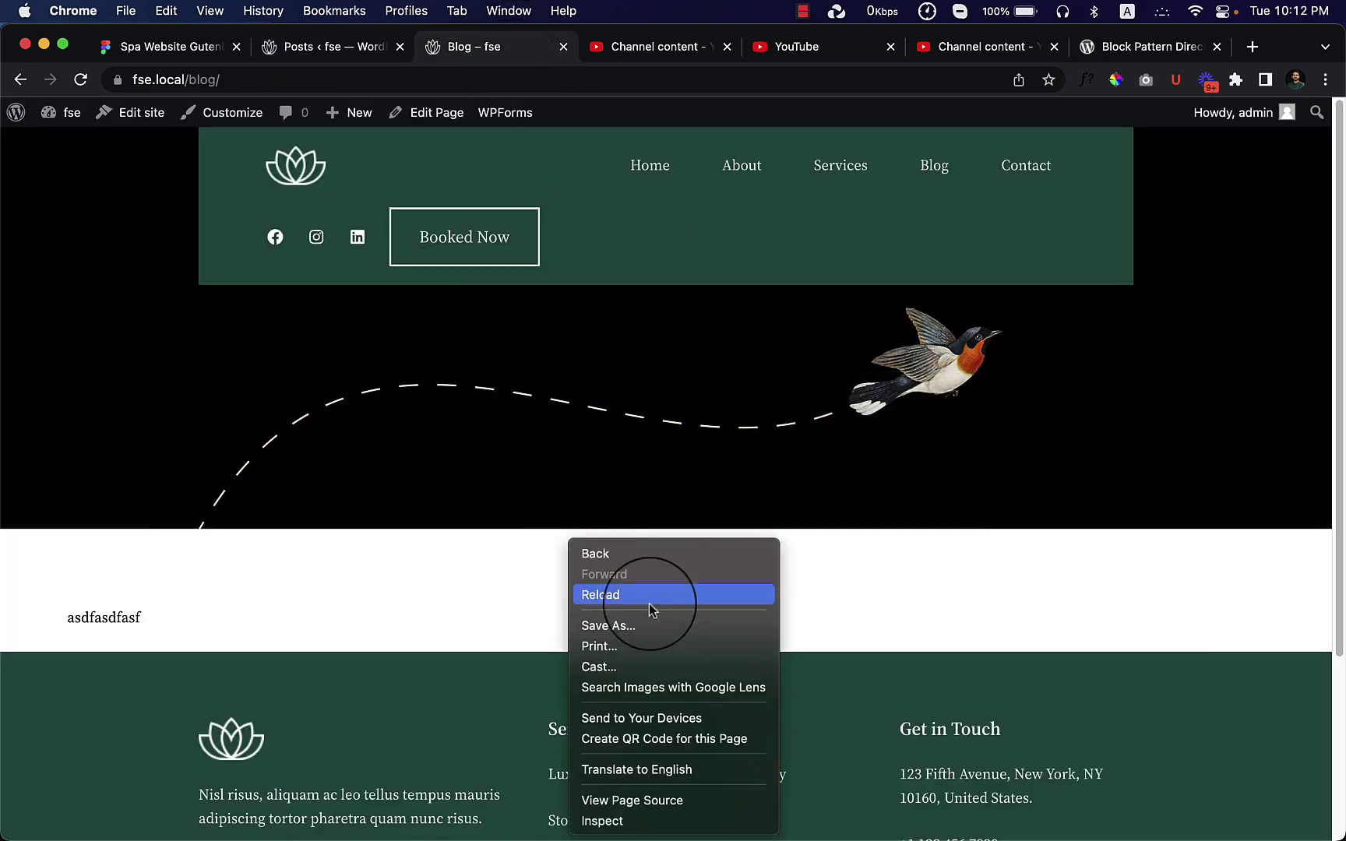
left_click(653, 600)
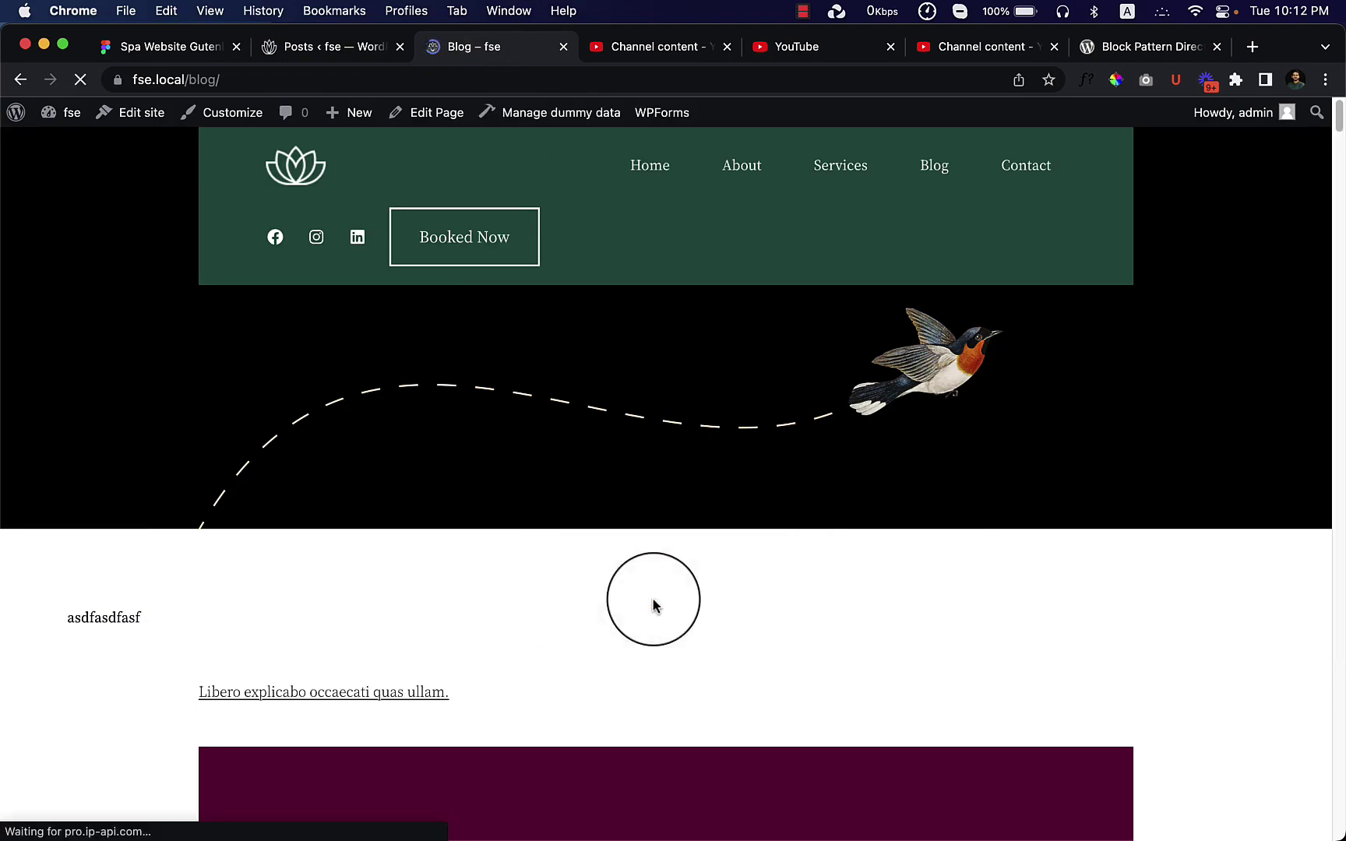
scroll(653, 604, "down", 15)
scroll(572, 584, "down", 20)
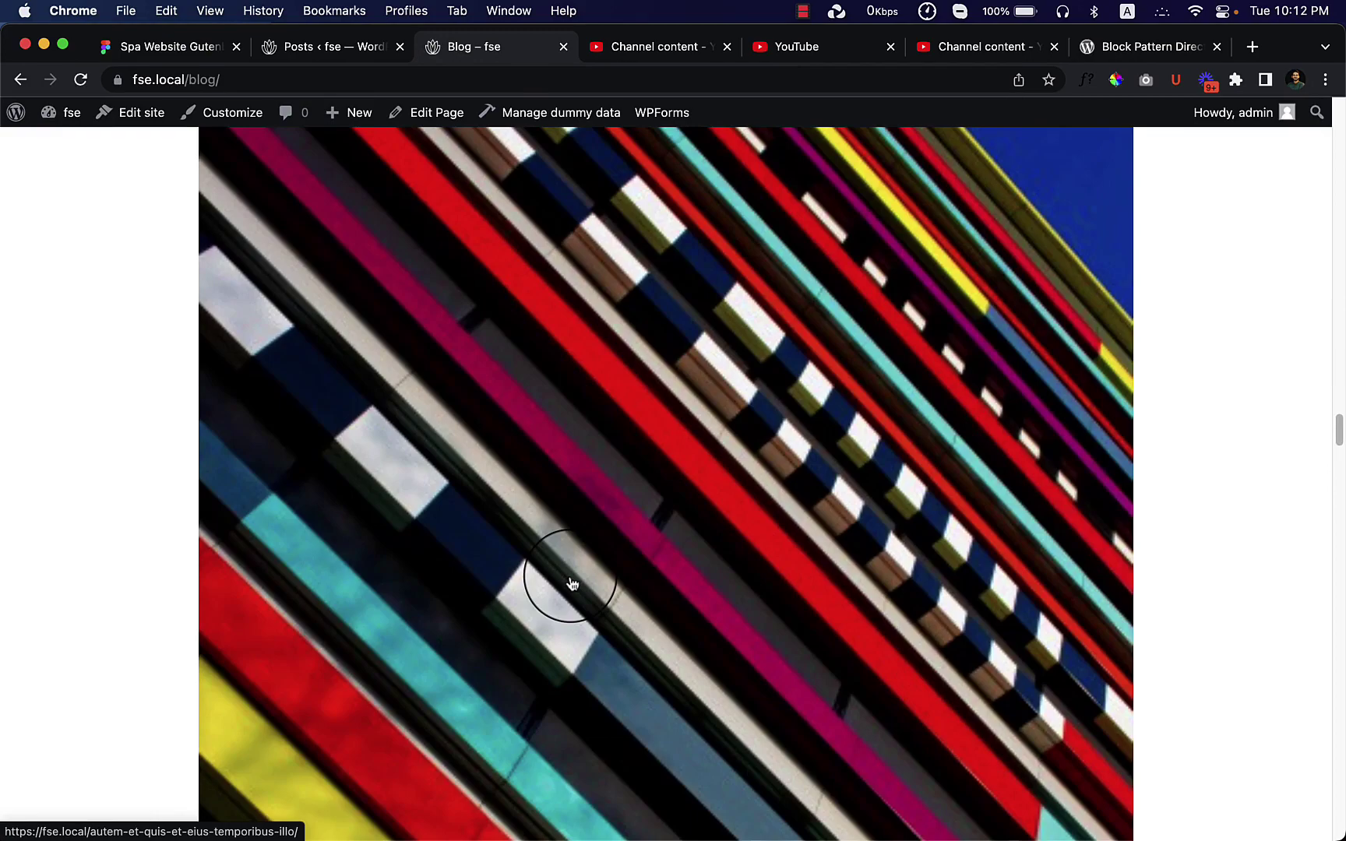
scroll(572, 584, "down", 20)
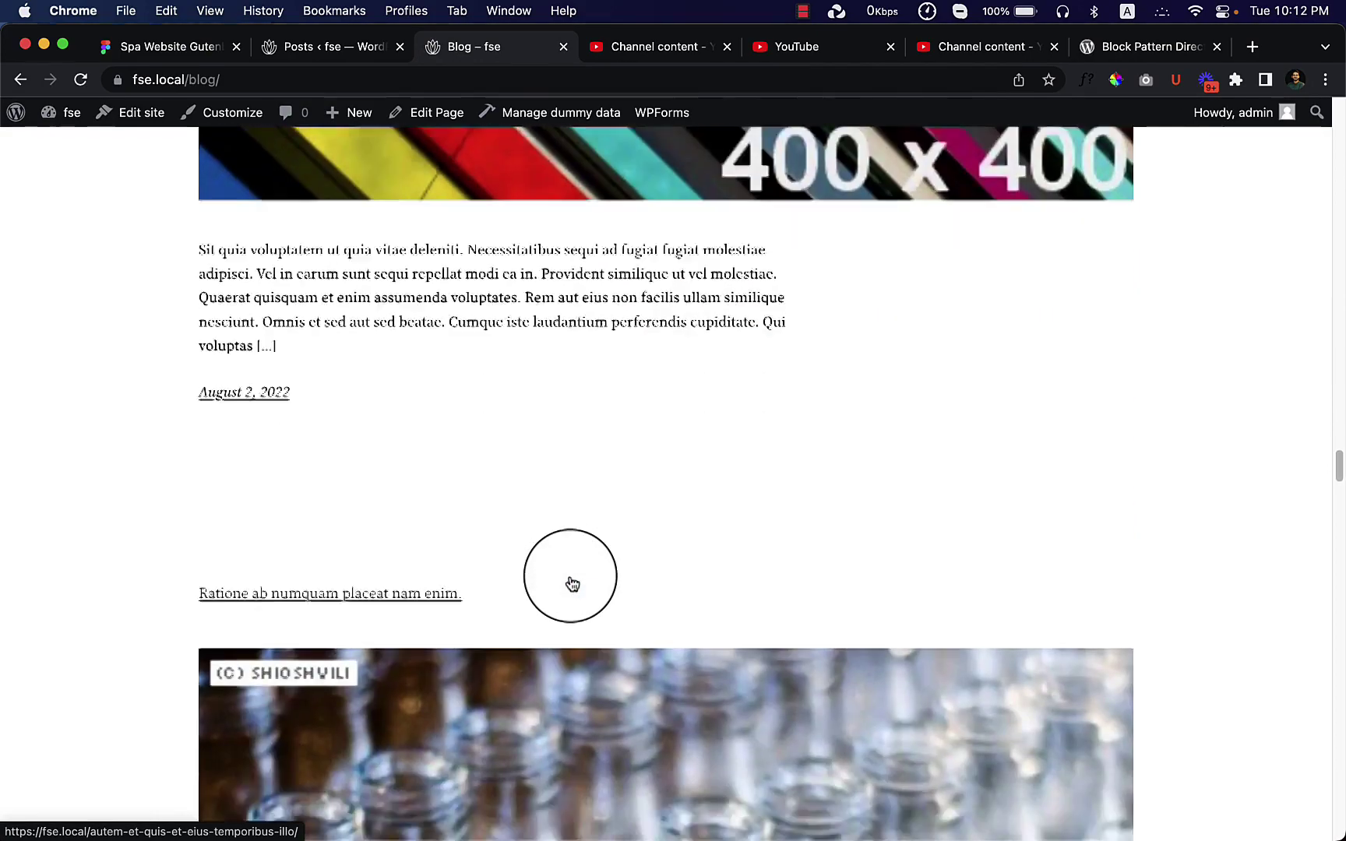
scroll(580, 588, "down", 15)
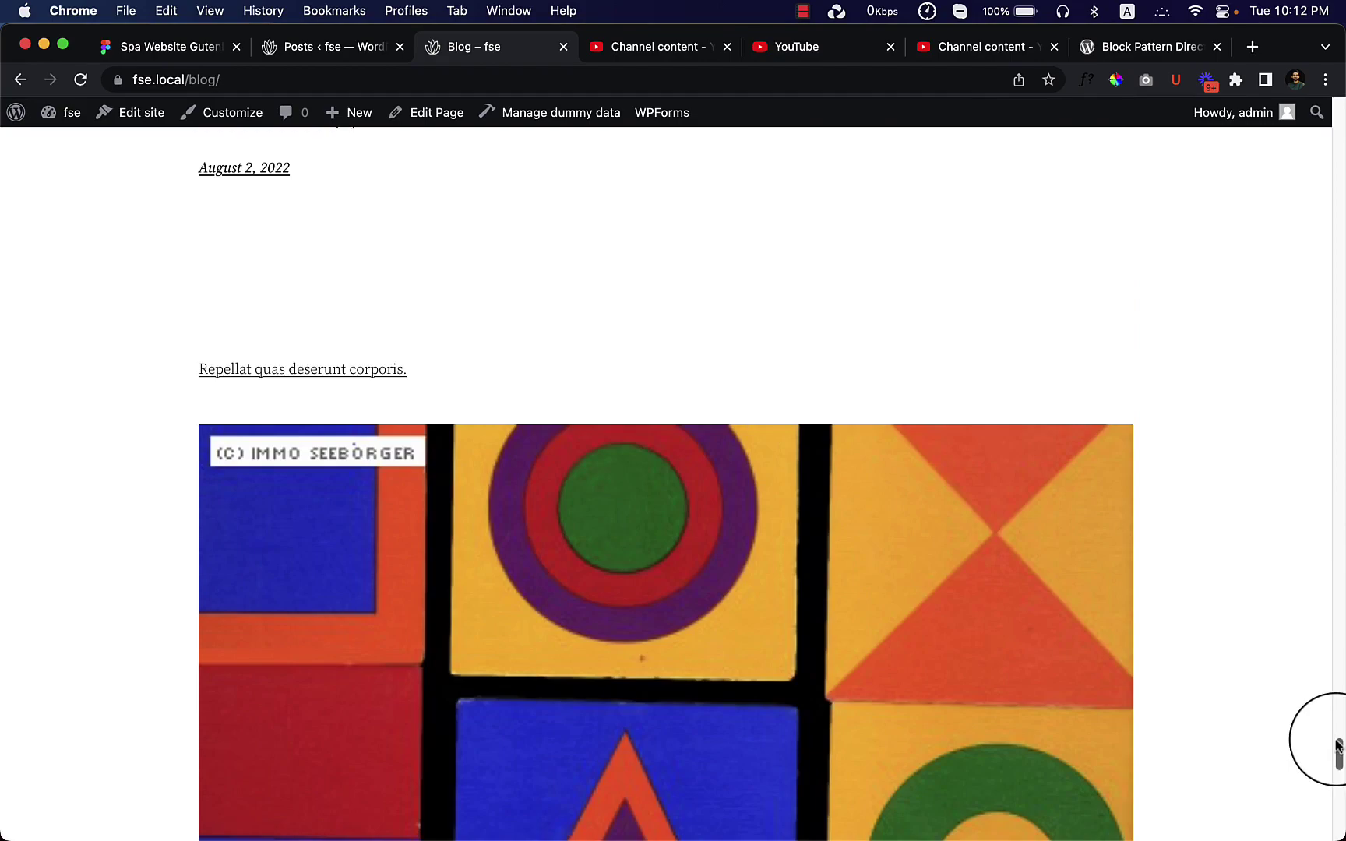
left_click_drag(1337, 746, 1299, 107)
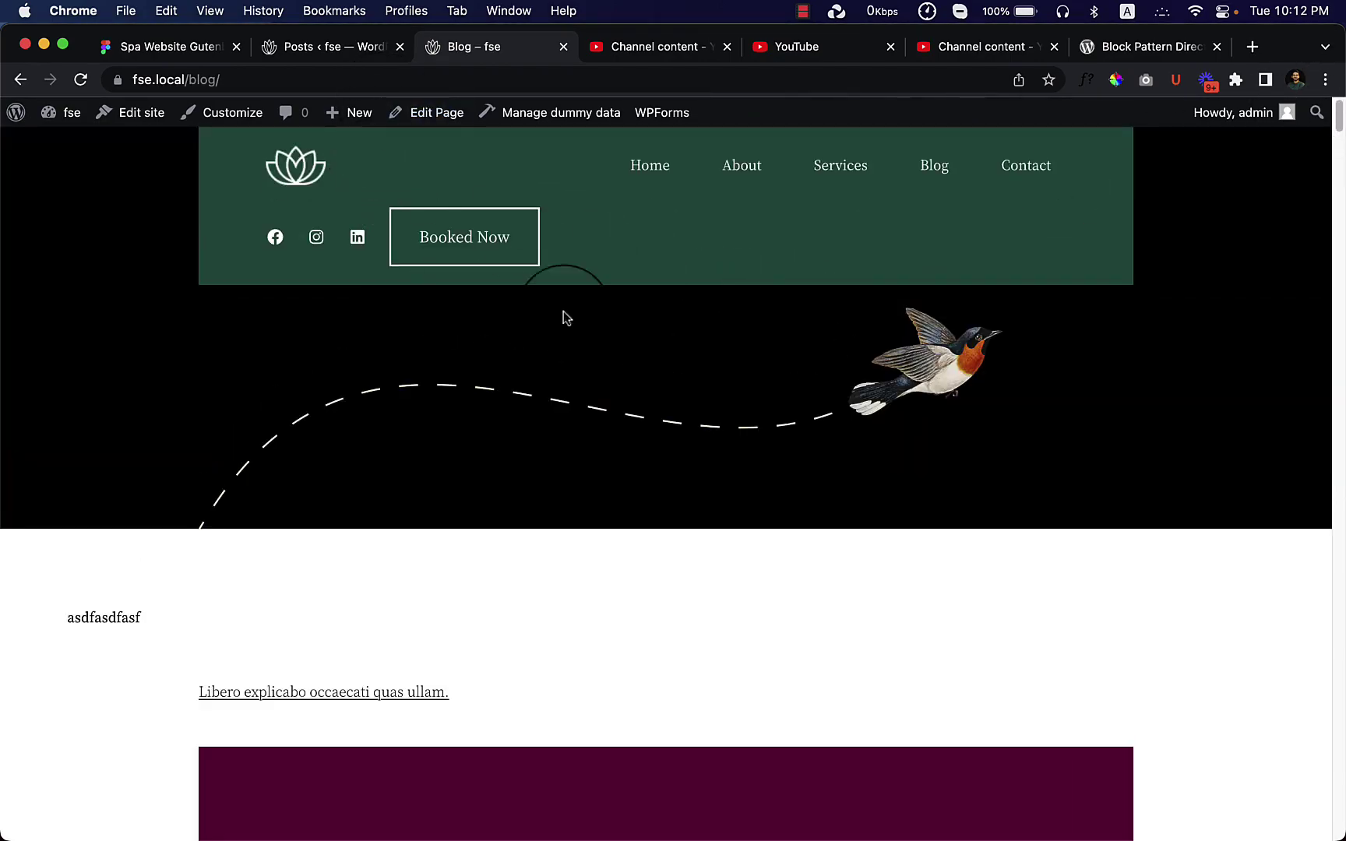
Open the site editor's template list and review the available templates, including the Home template's description
left_click(143, 115)
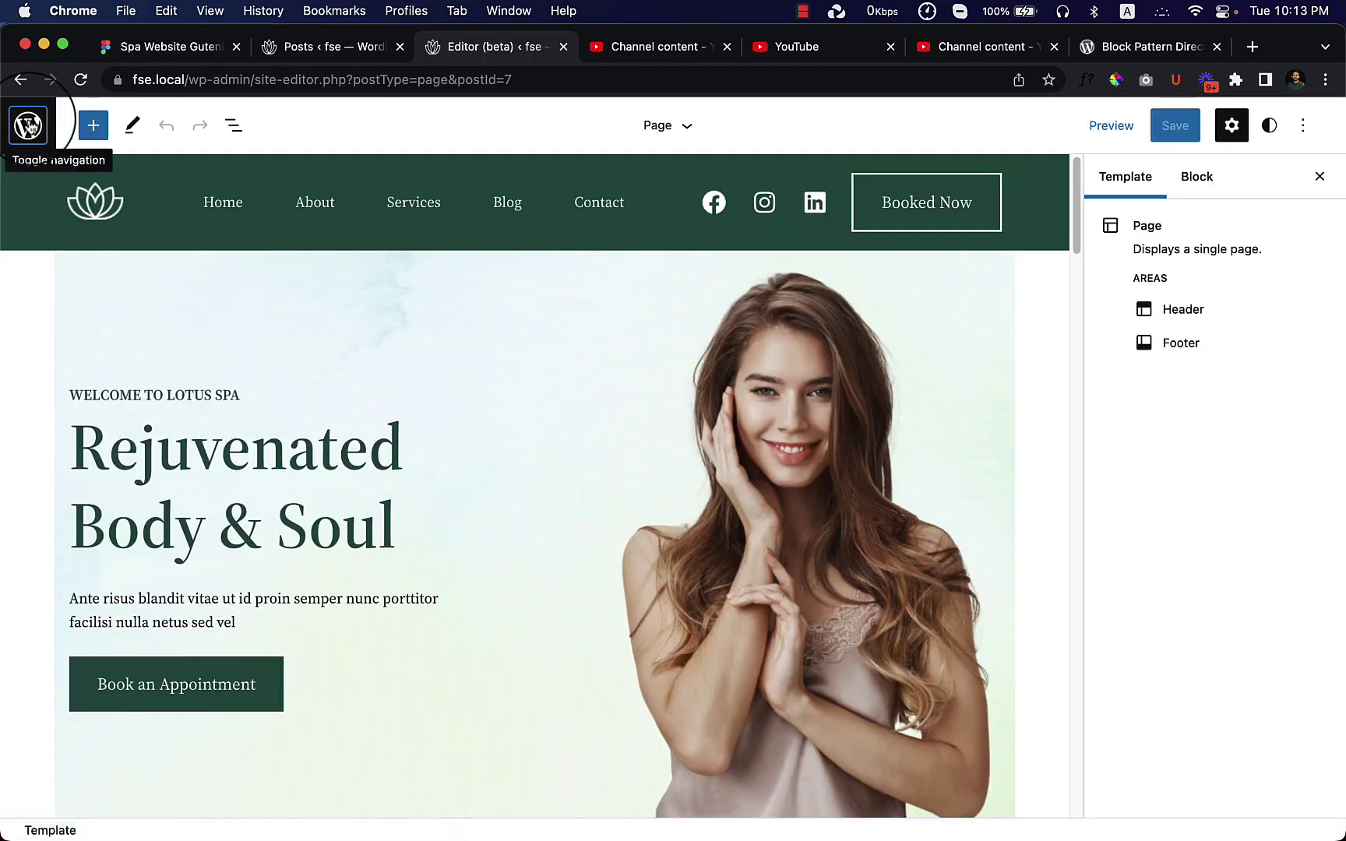
left_click(28, 124)
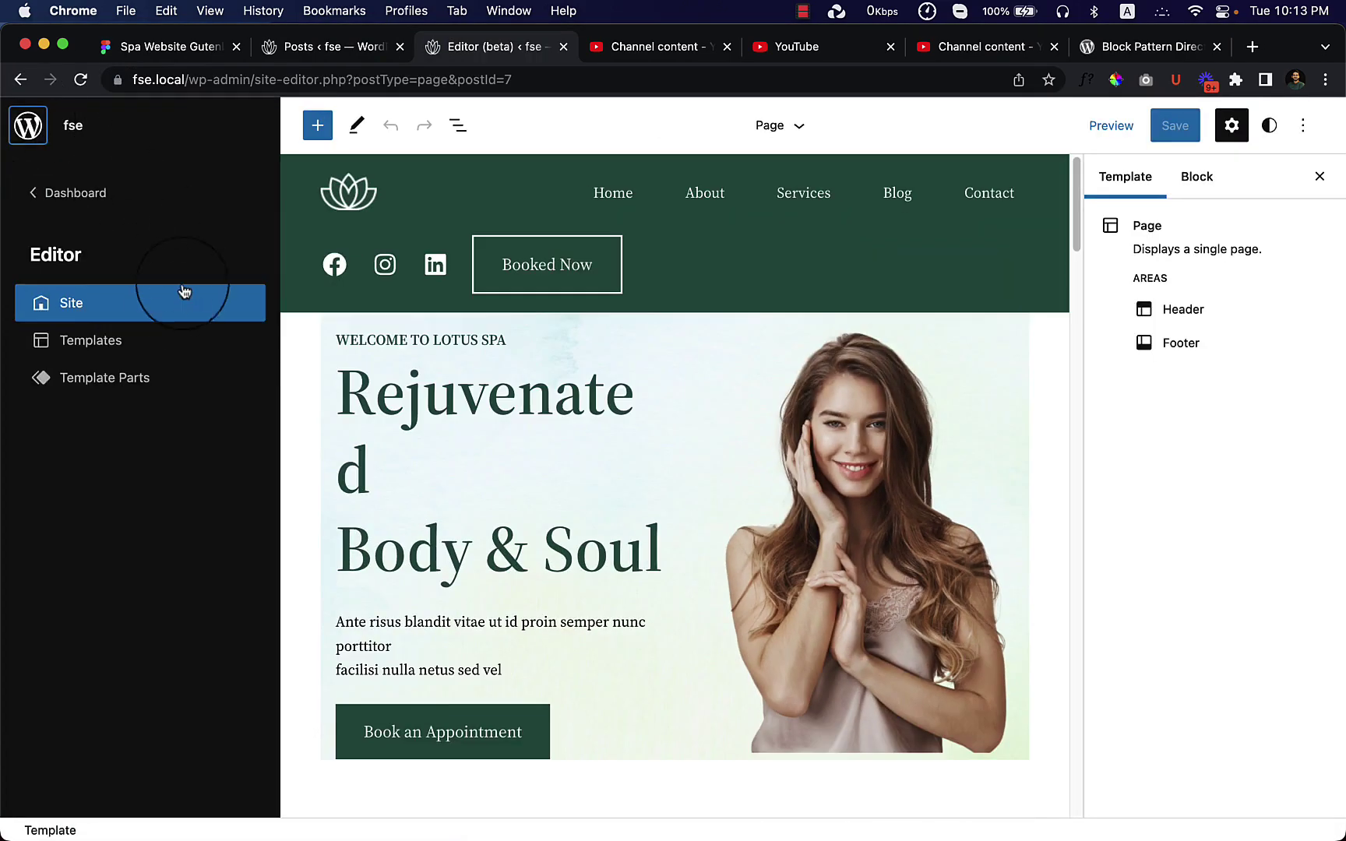
left_click(90, 343)
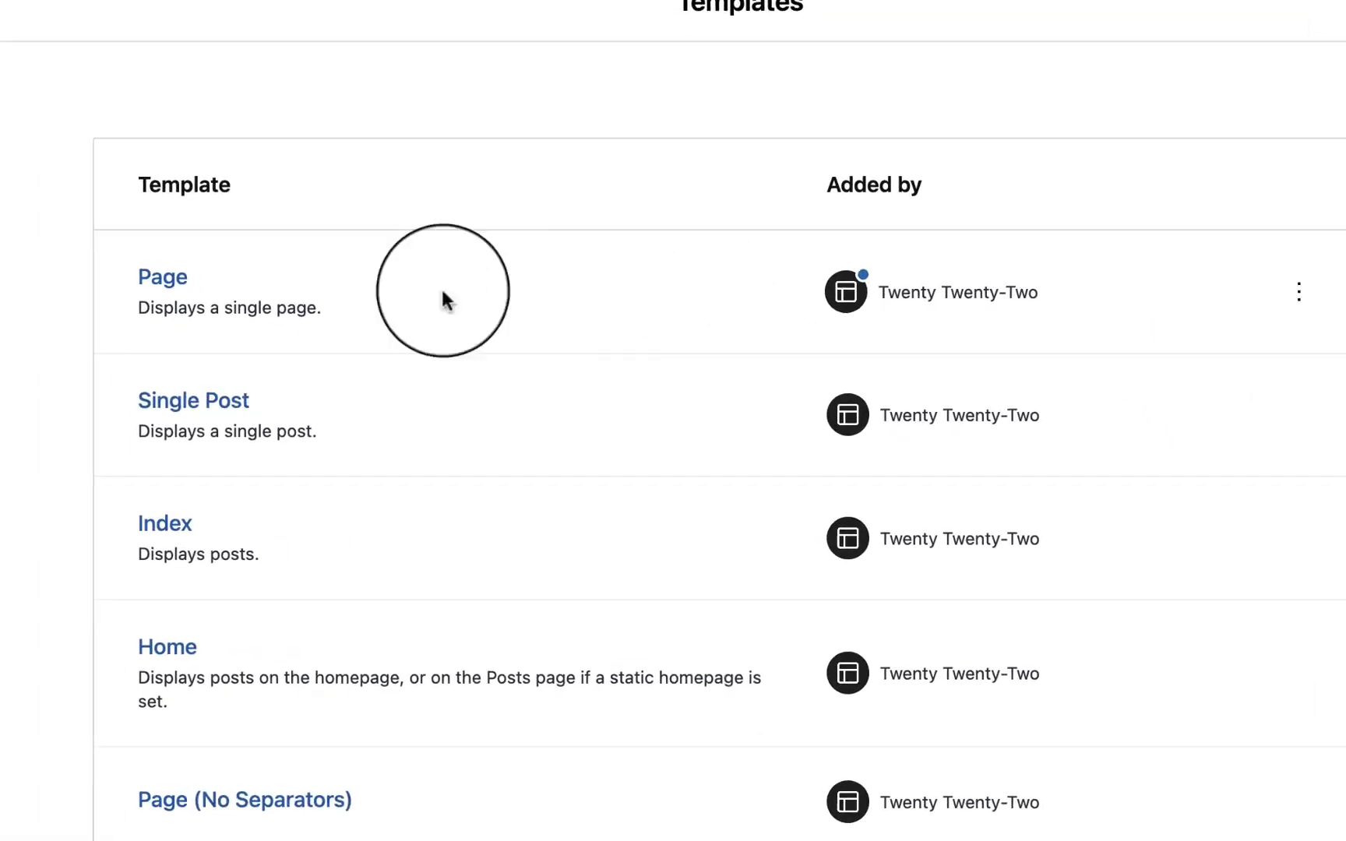
mouse_move(863, 276)
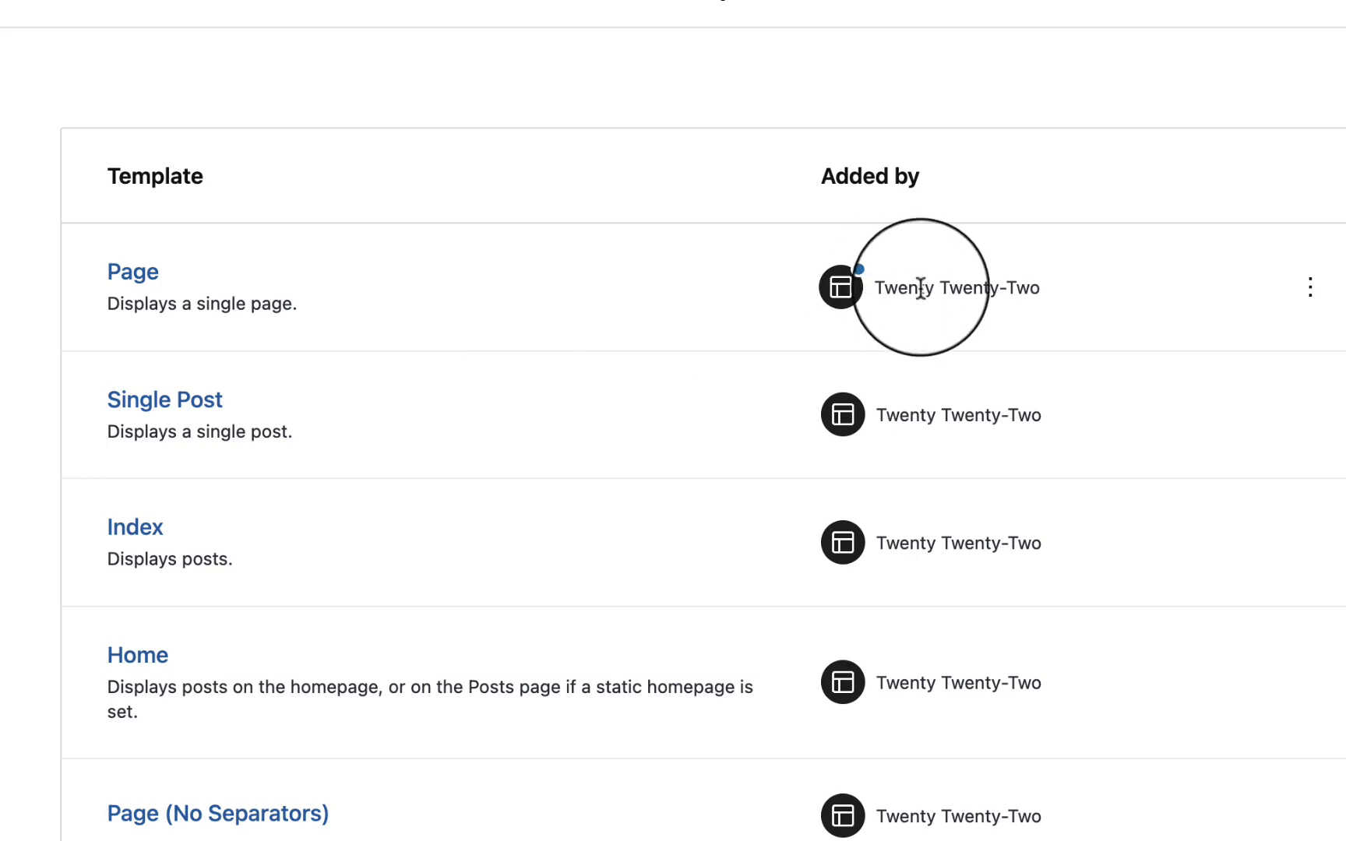
scroll(502, 580, "down", 5)
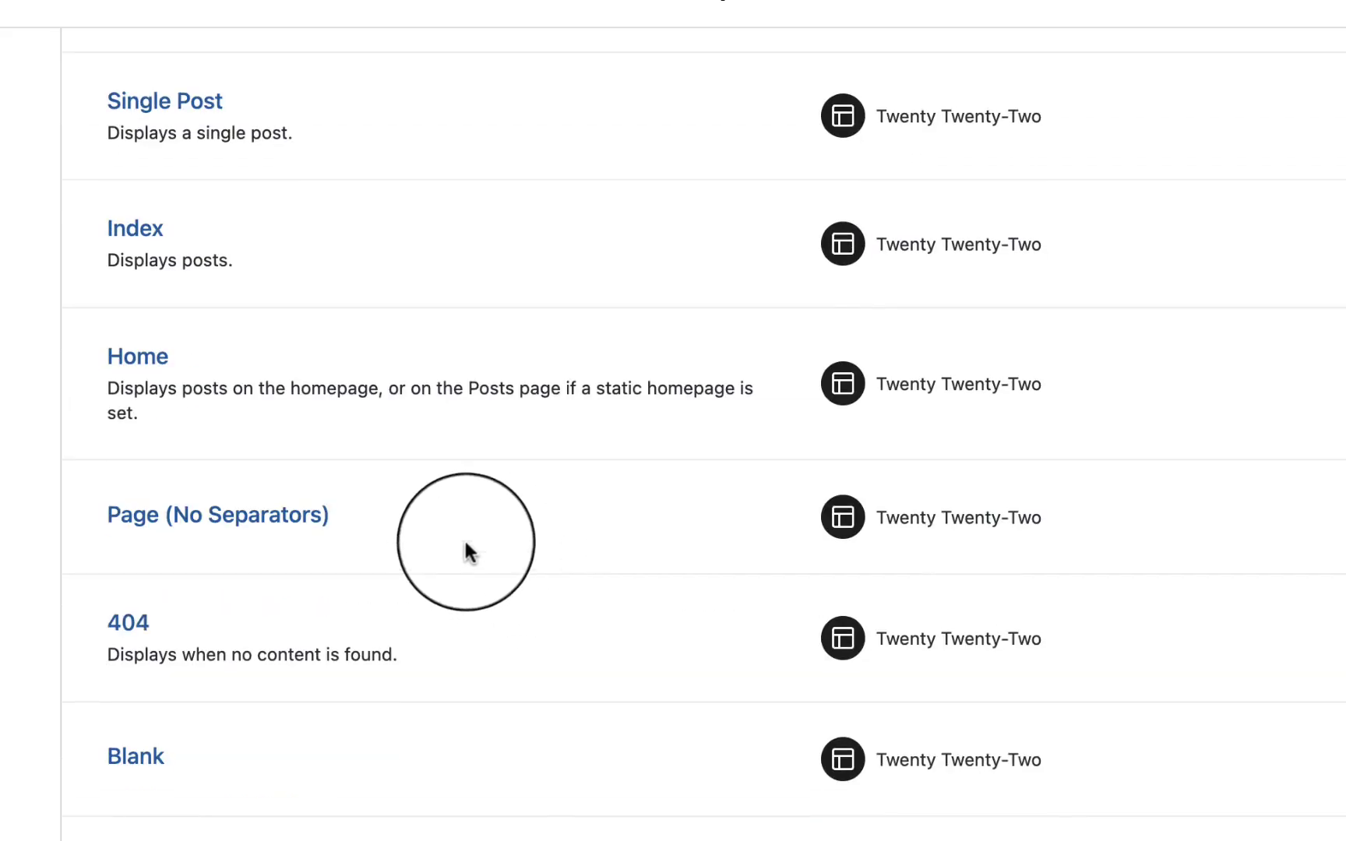
scroll(838, 677, "down", 4)
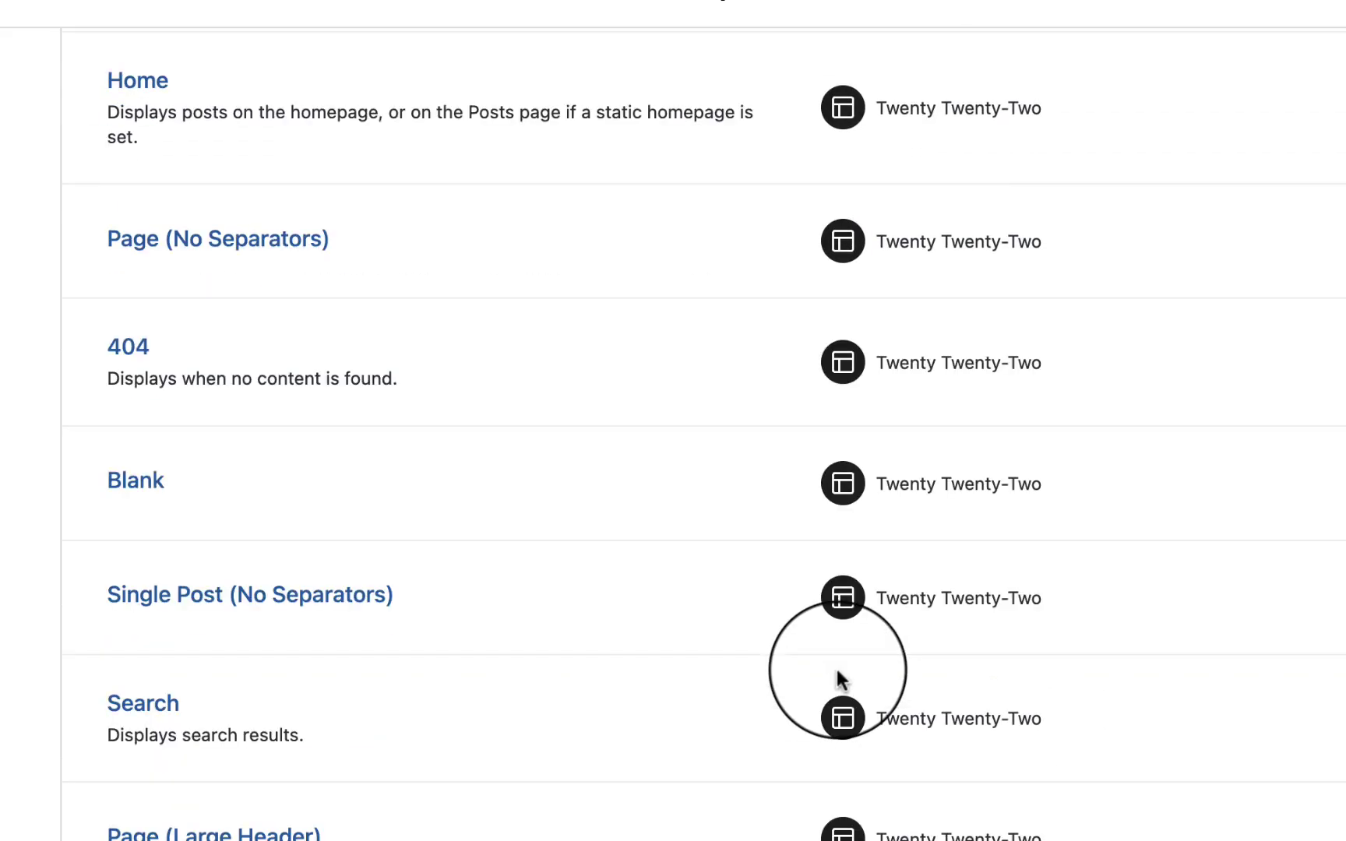
scroll(837, 669, "down", 2)
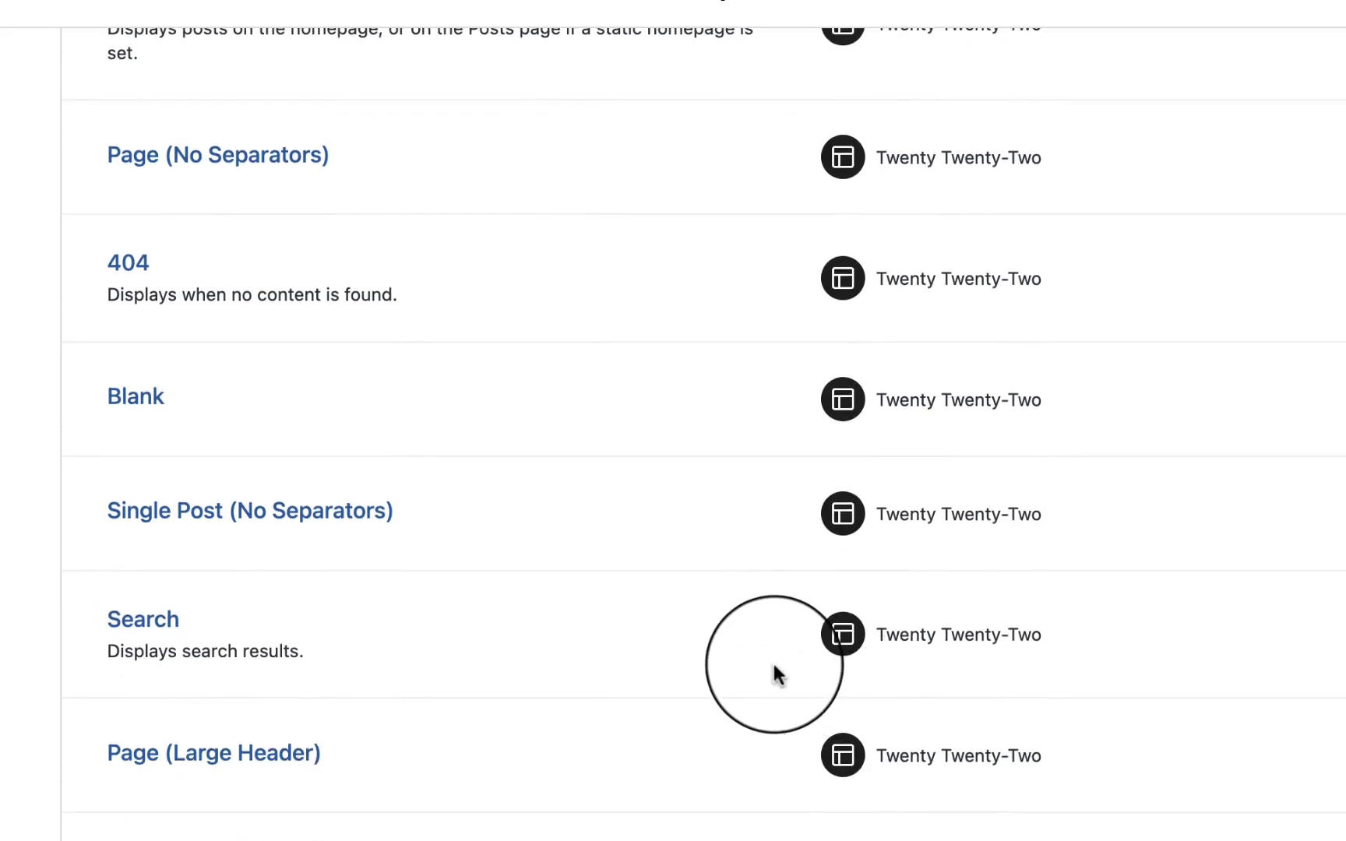
scroll(774, 665, "up", 5)
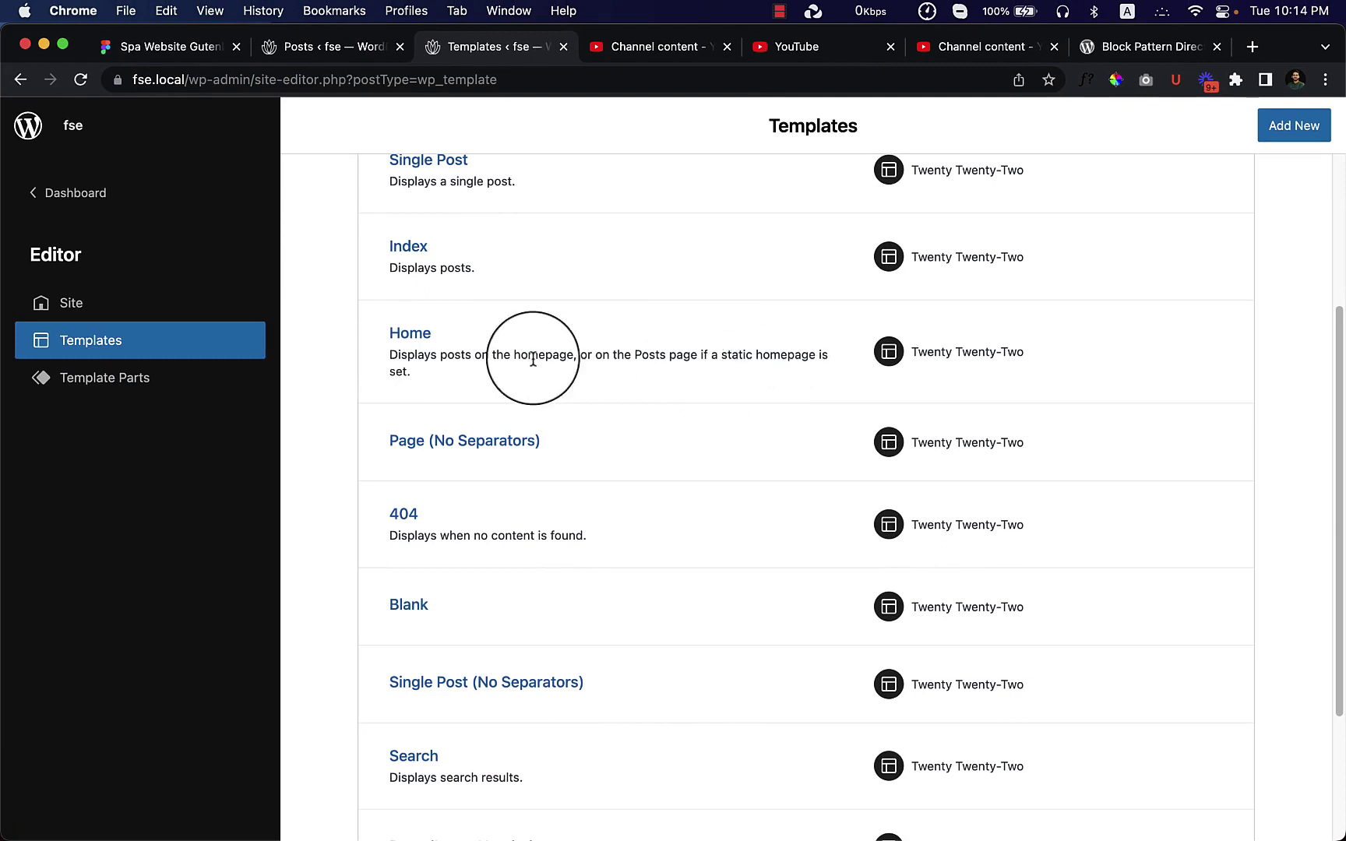
left_click_drag(417, 357, 805, 367)
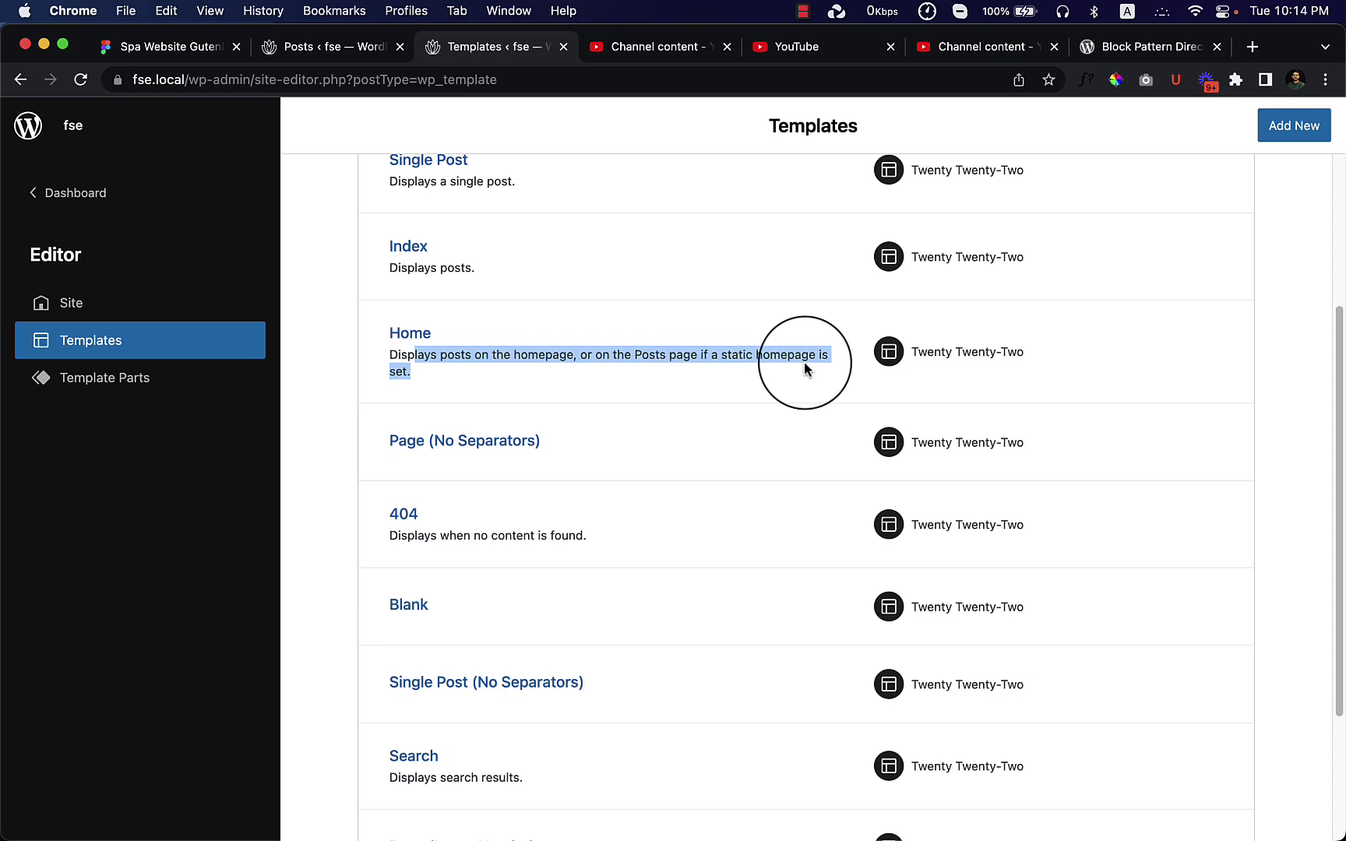
Check which pages are assigned as homepage and posts page in the site's Reading settings
left_click(333, 46)
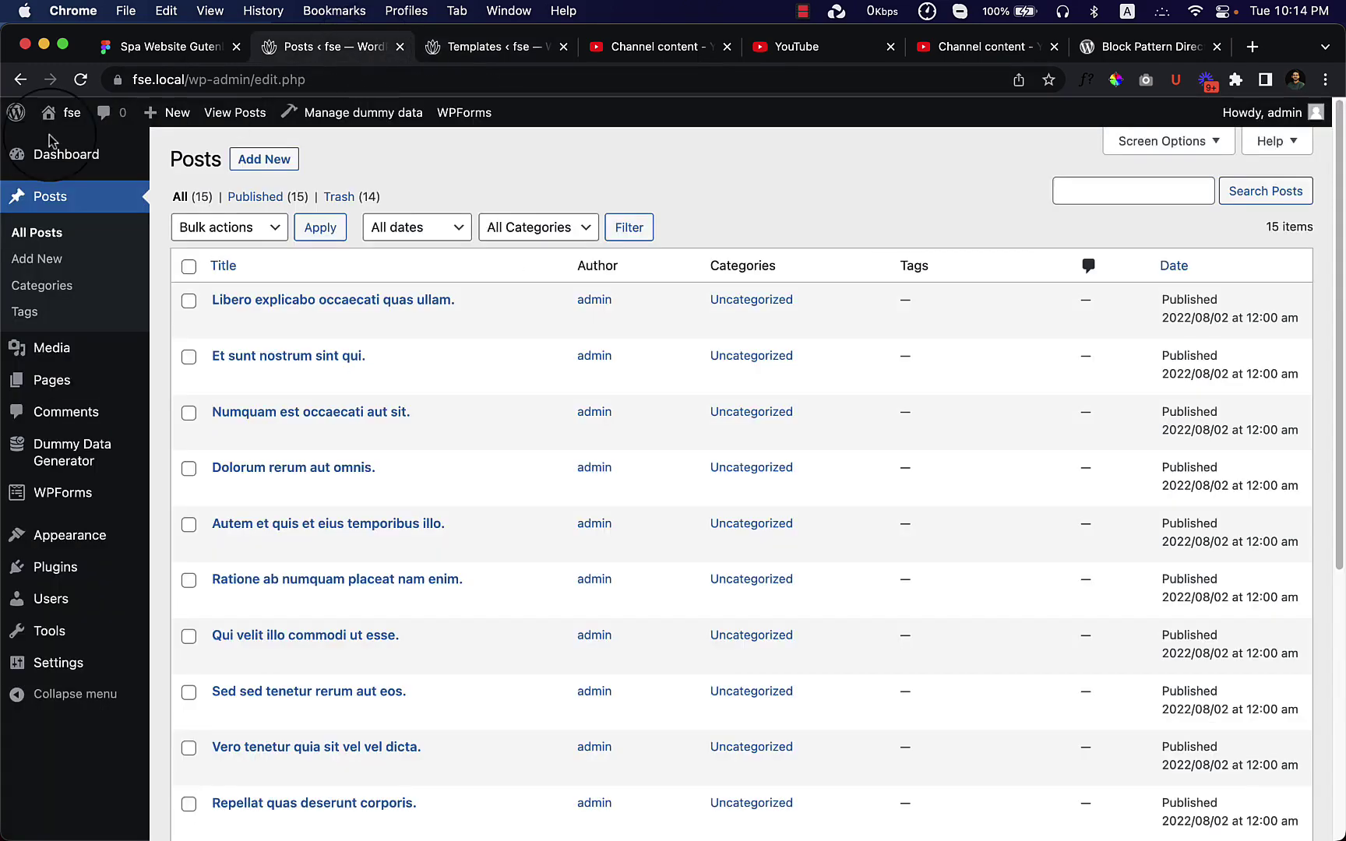
mouse_move(82, 668)
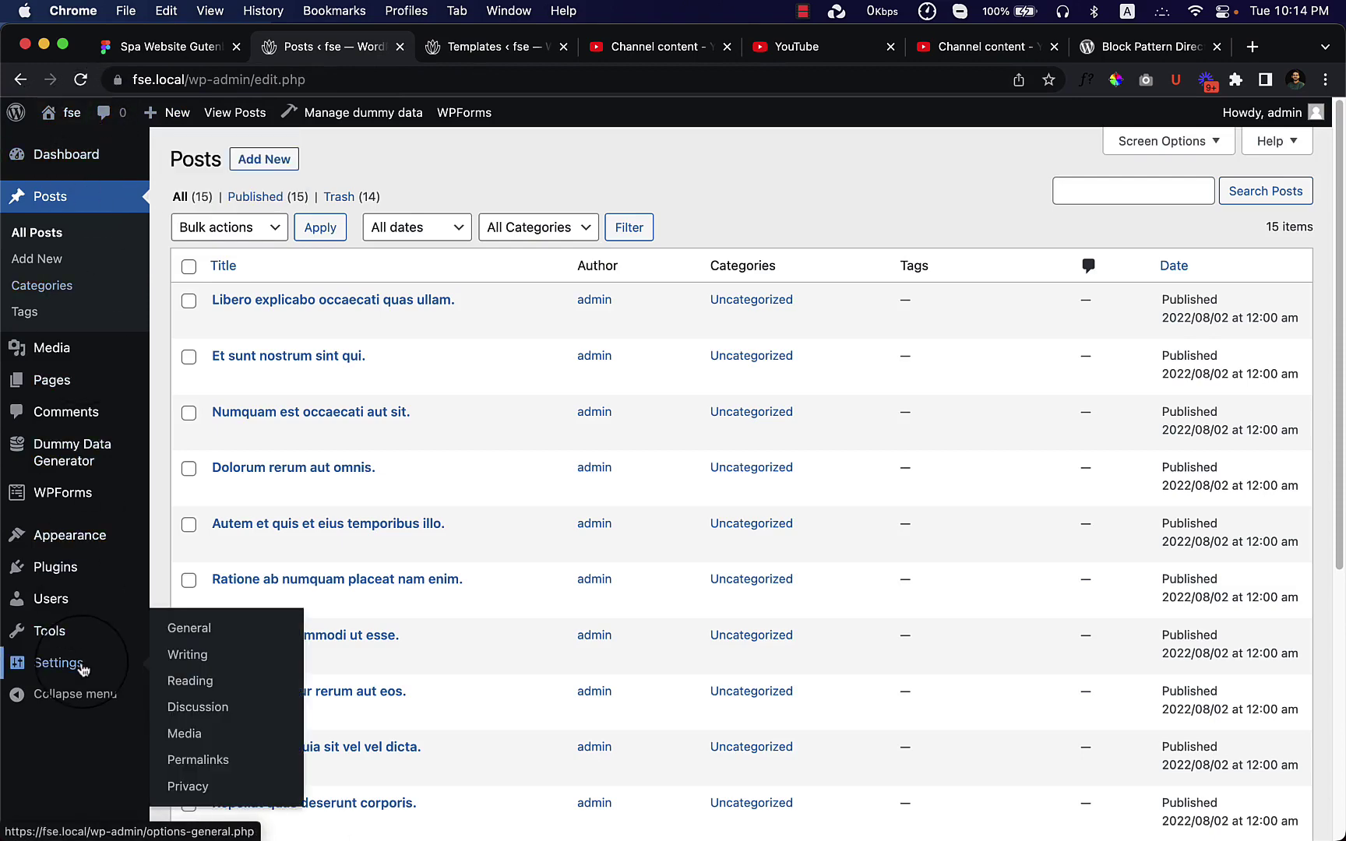
left_click(193, 682)
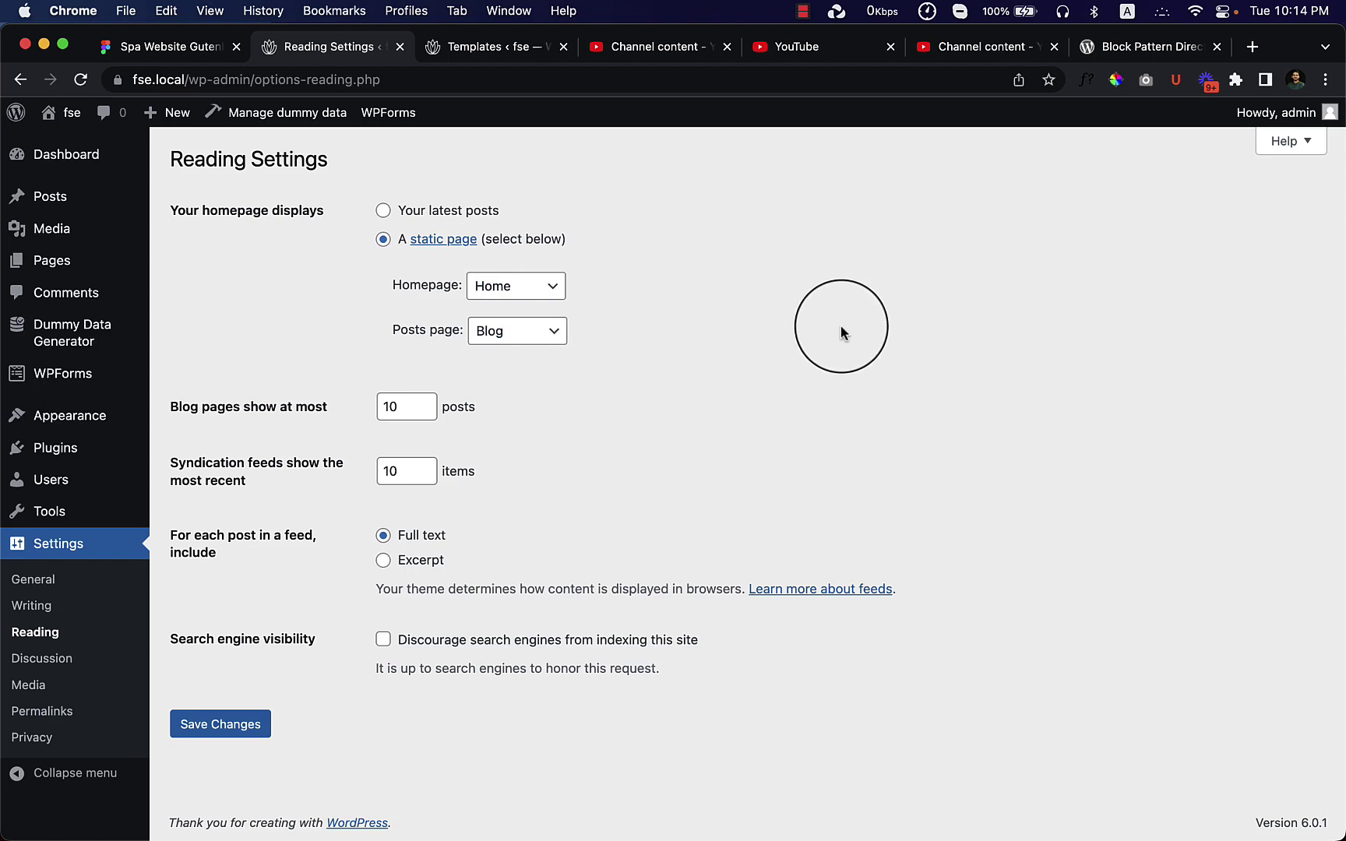
Return to the template list and open the Home template for editing in the site editor
left_click(480, 48)
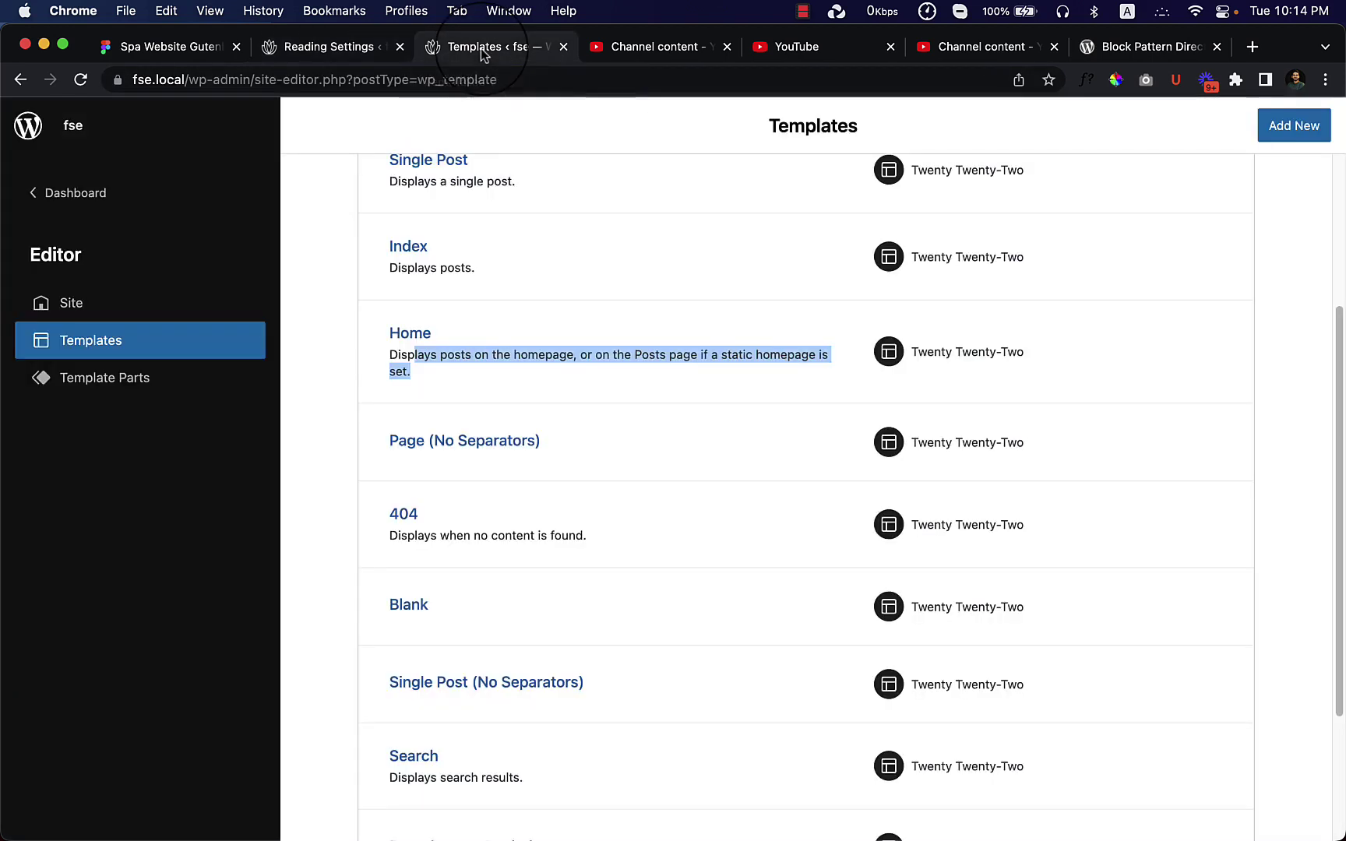
left_click(671, 400)
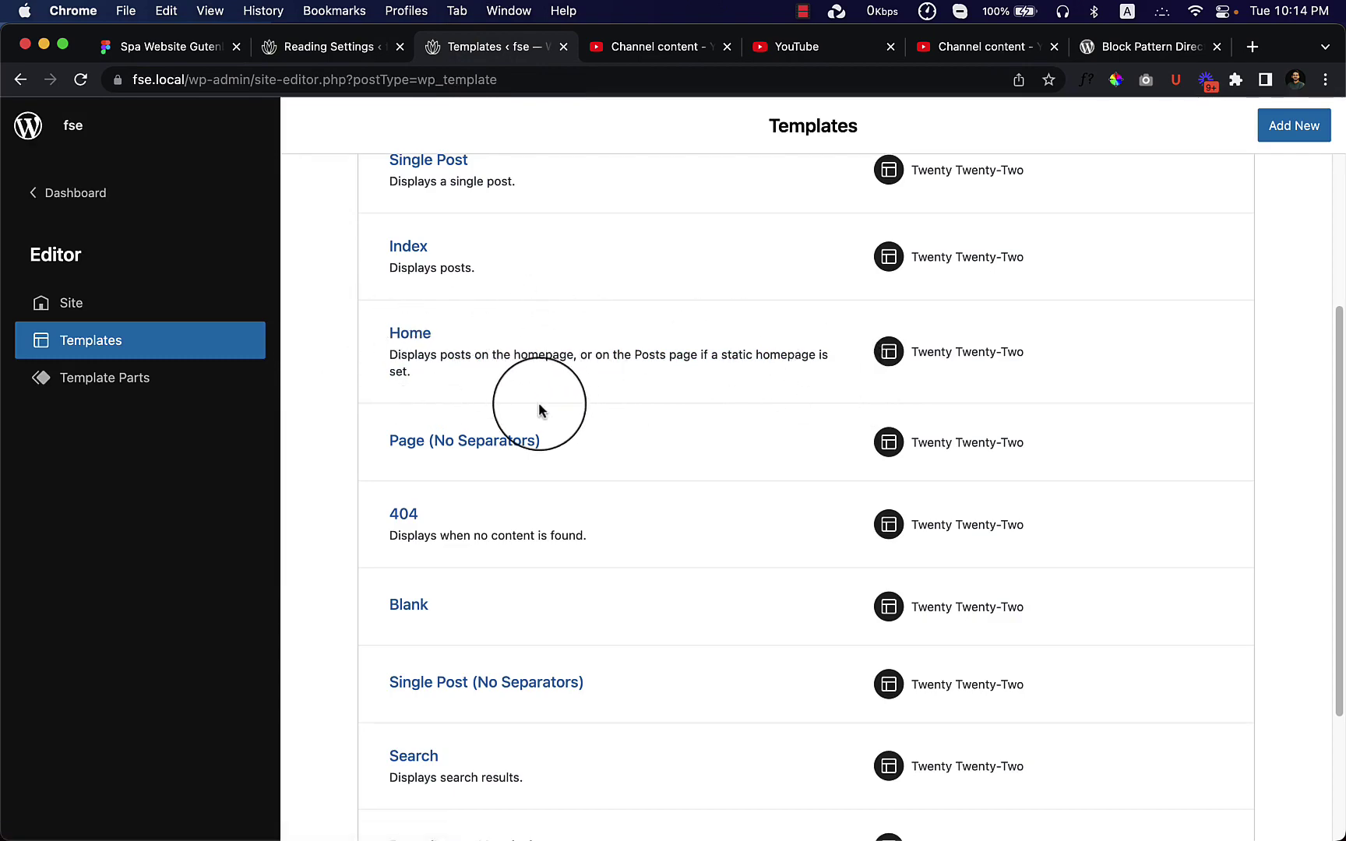
left_click(418, 341)
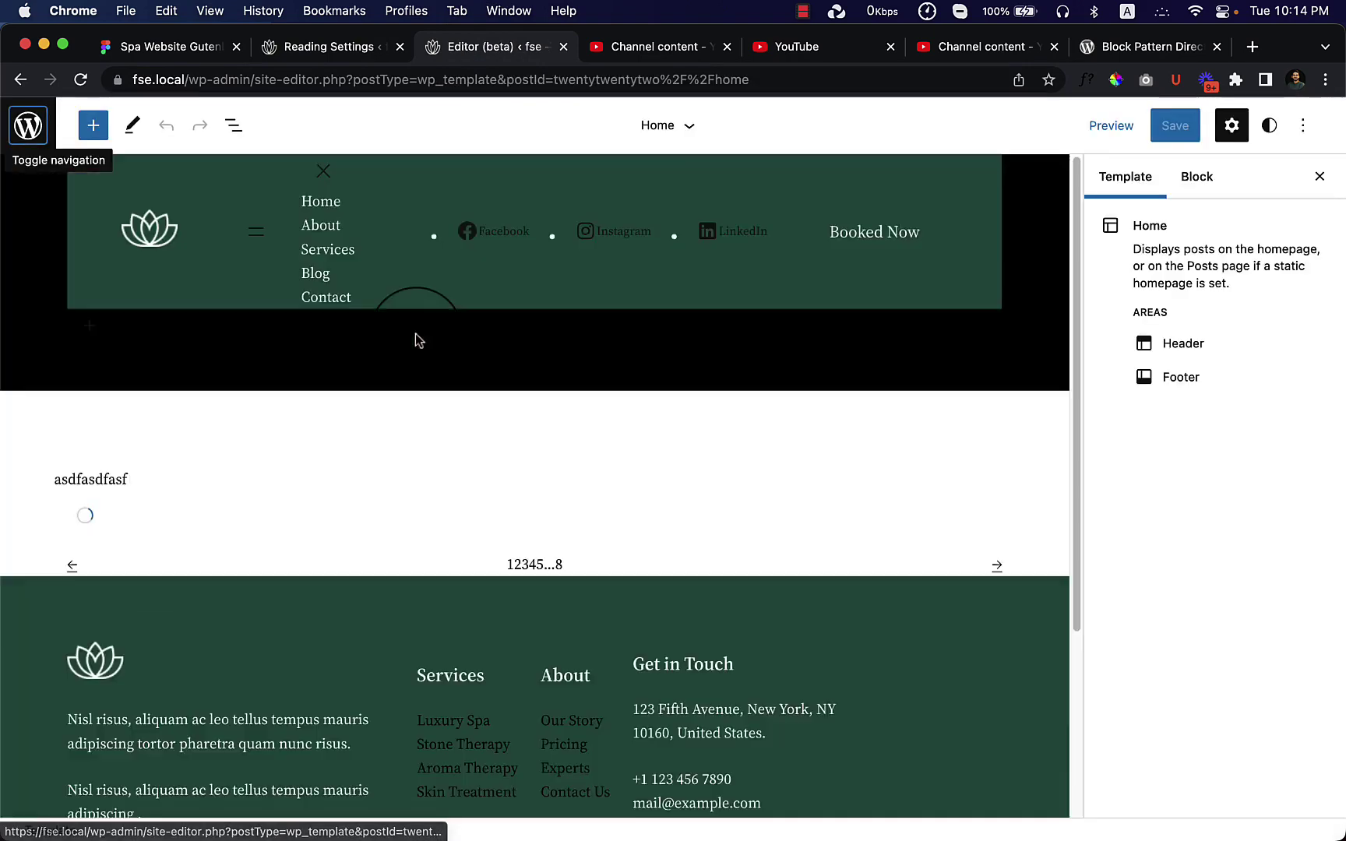
scroll(554, 577, "down", 1)
scroll(554, 577, "down", 1)
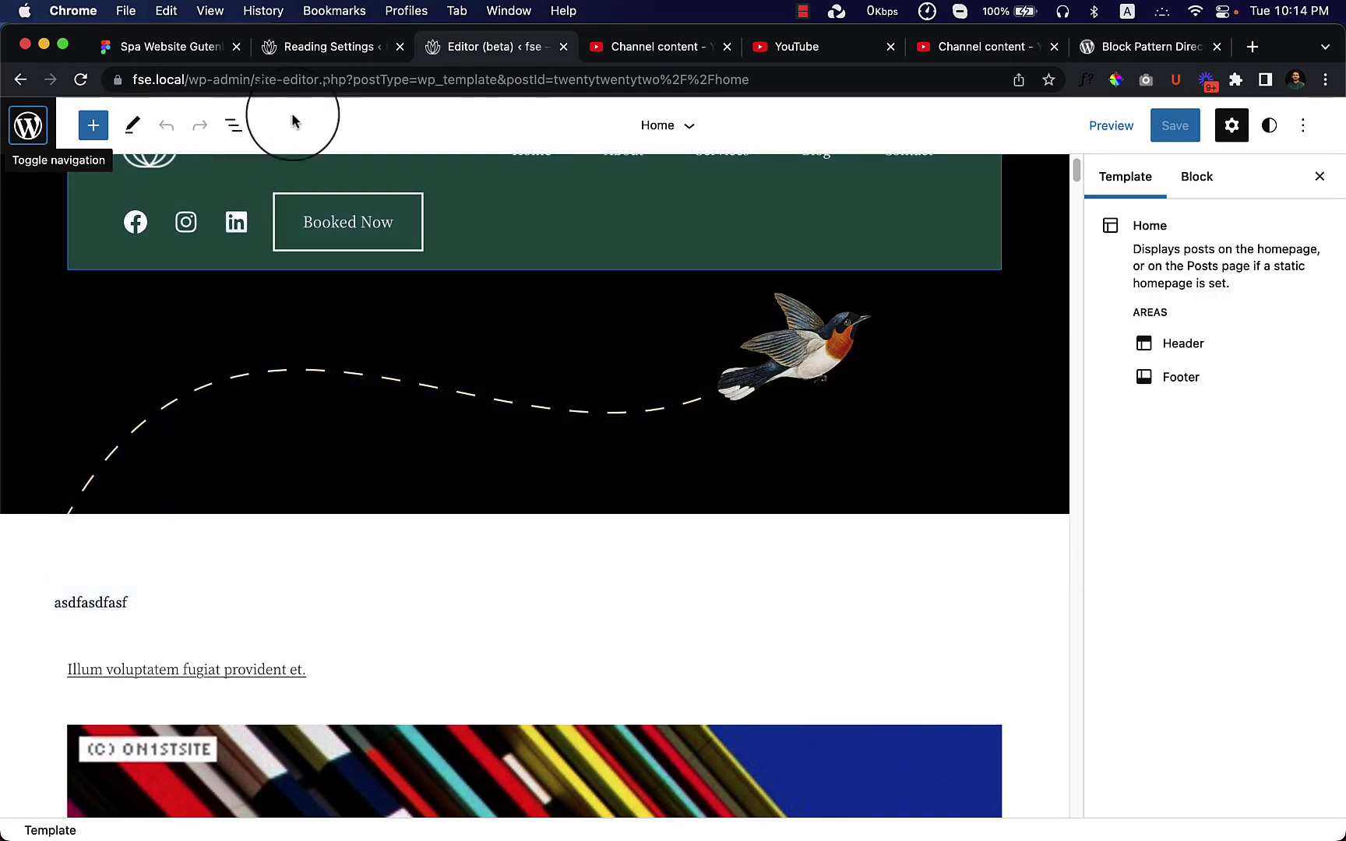
Open the site's front end from the admin in a separate tab and view its Blog page
left_click(330, 57)
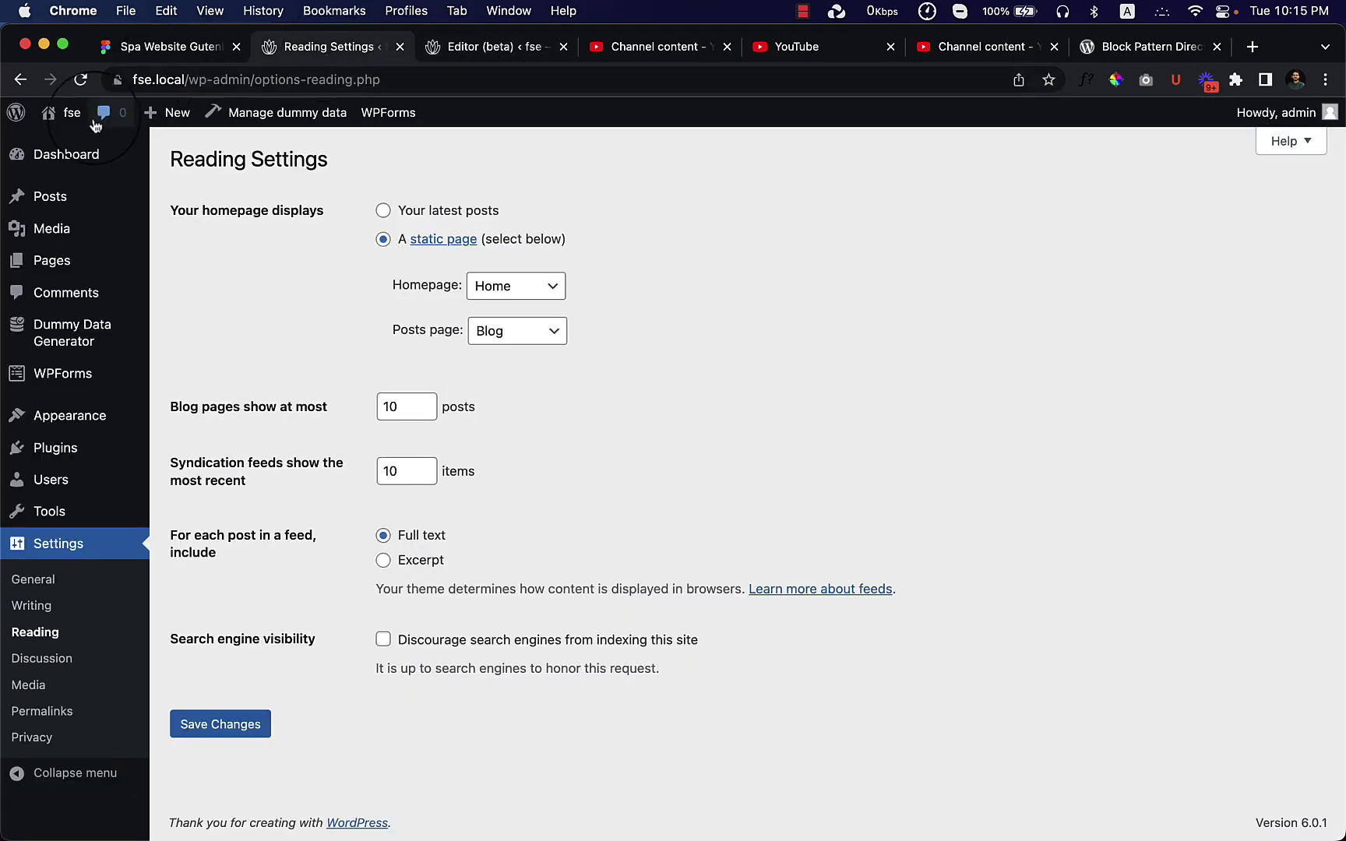
mouse_move(69, 112)
left_click(78, 148)
right_click(78, 153)
left_click(109, 159)
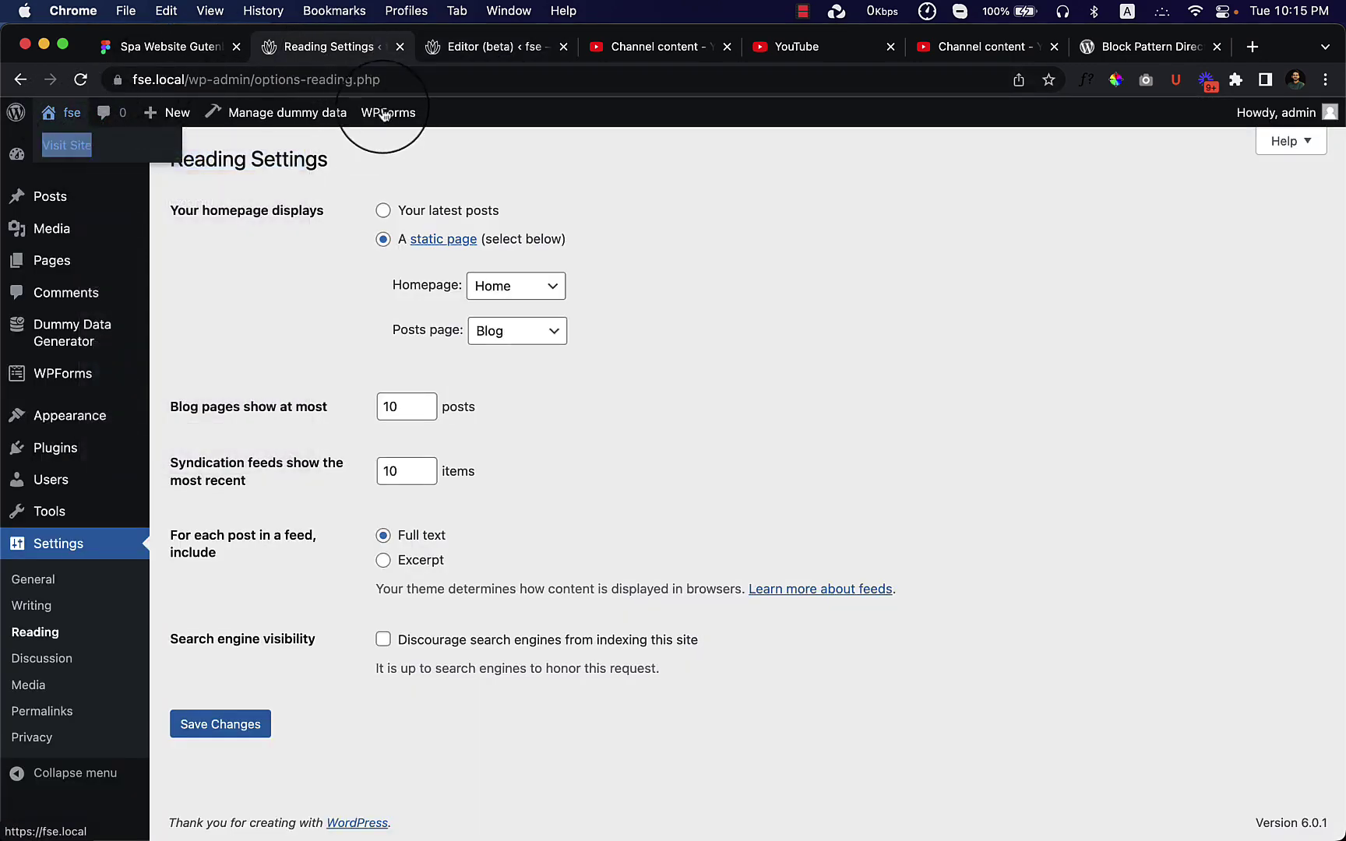
left_click_drag(439, 57, 565, 57)
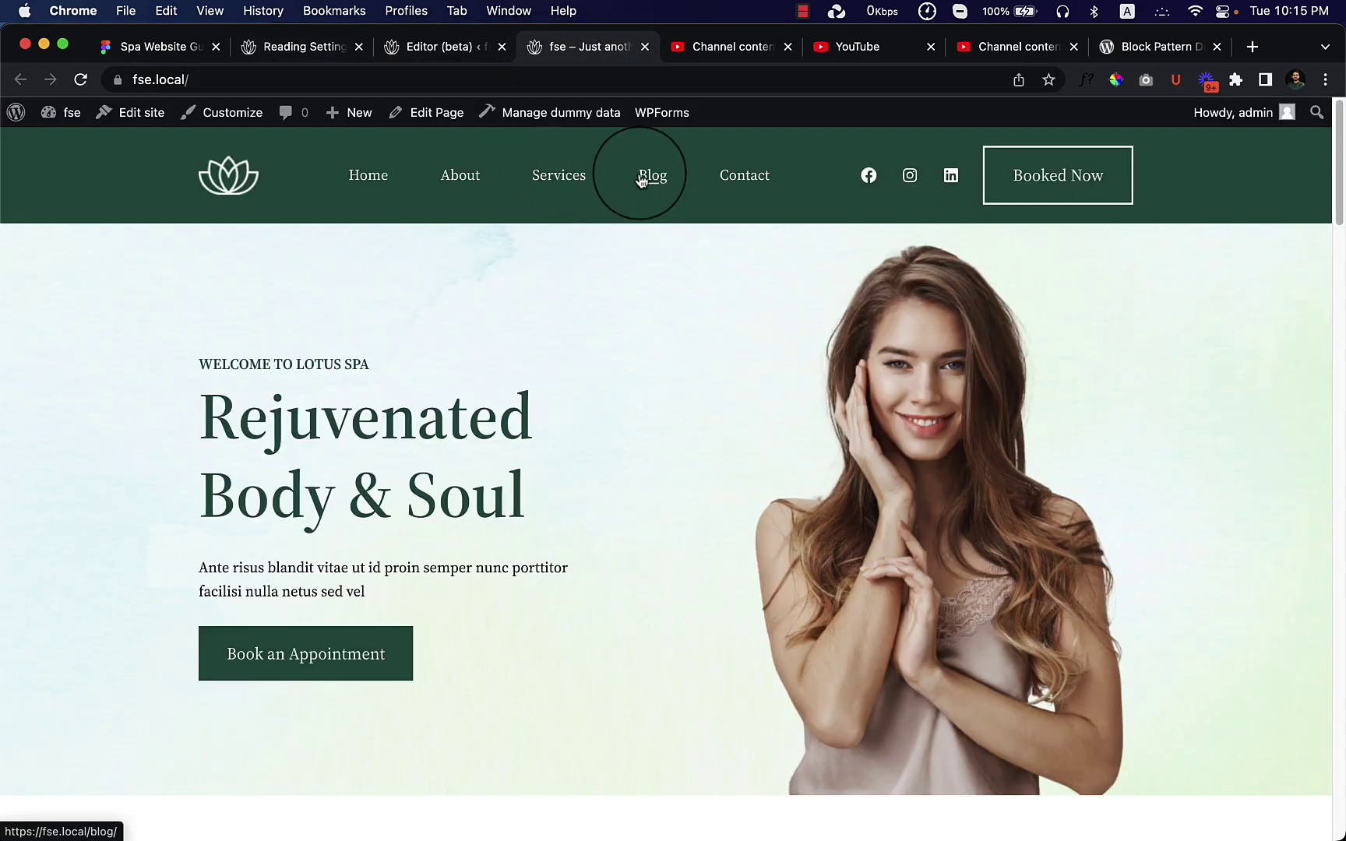
left_click(641, 177)
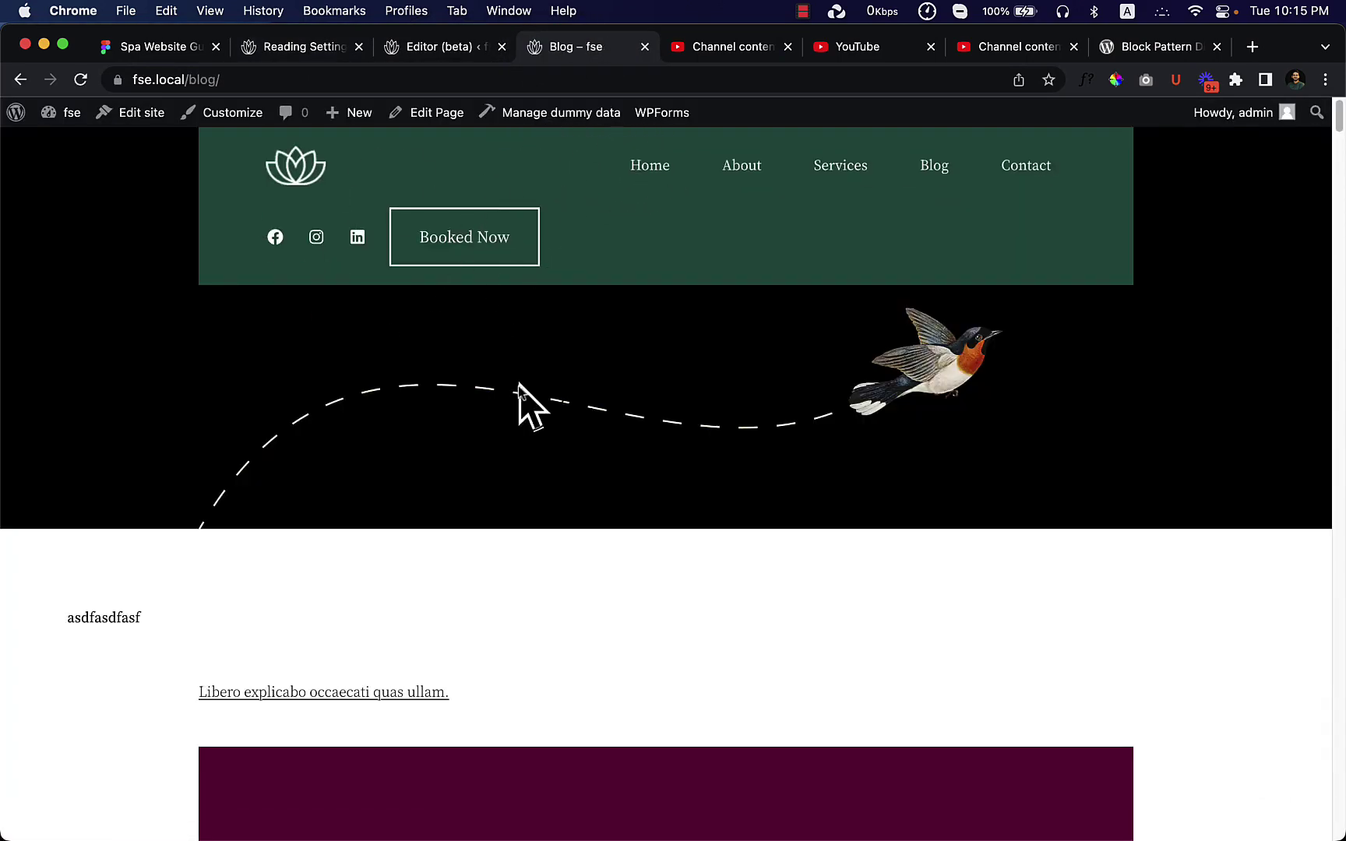
Replace the Home template's Header (Dark, small) part with the existing Header template part
left_click(416, 53)
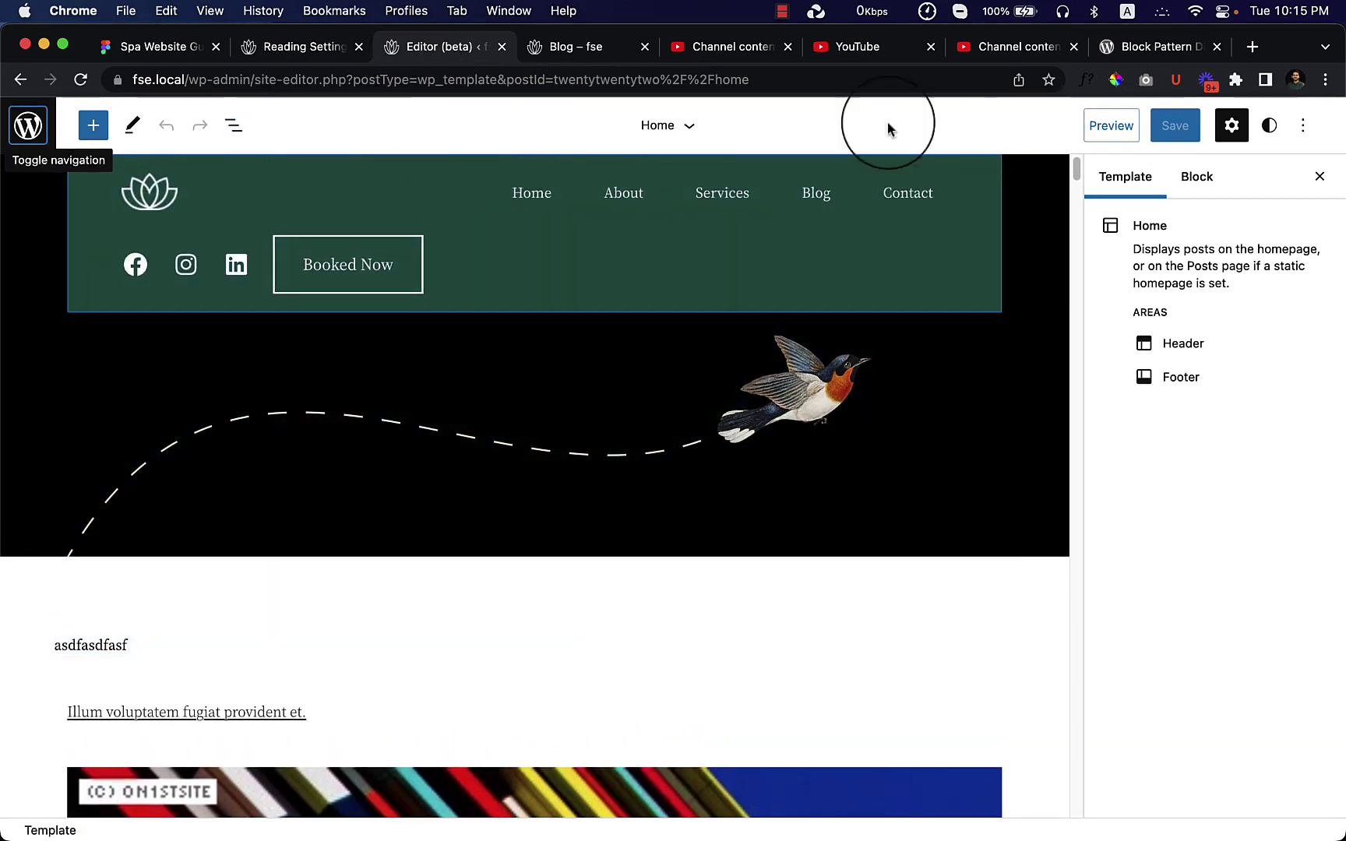
left_click(233, 127)
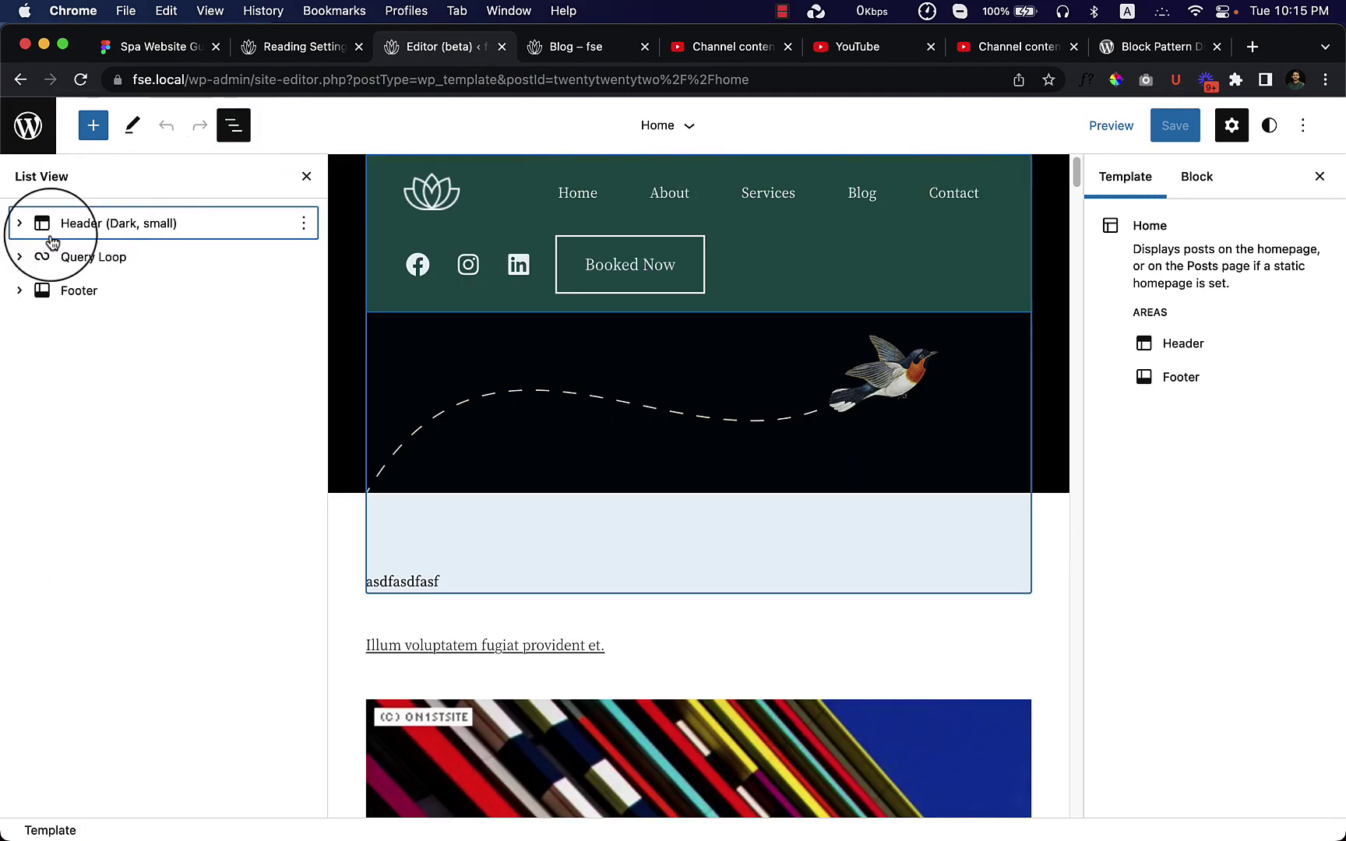
left_click(101, 231)
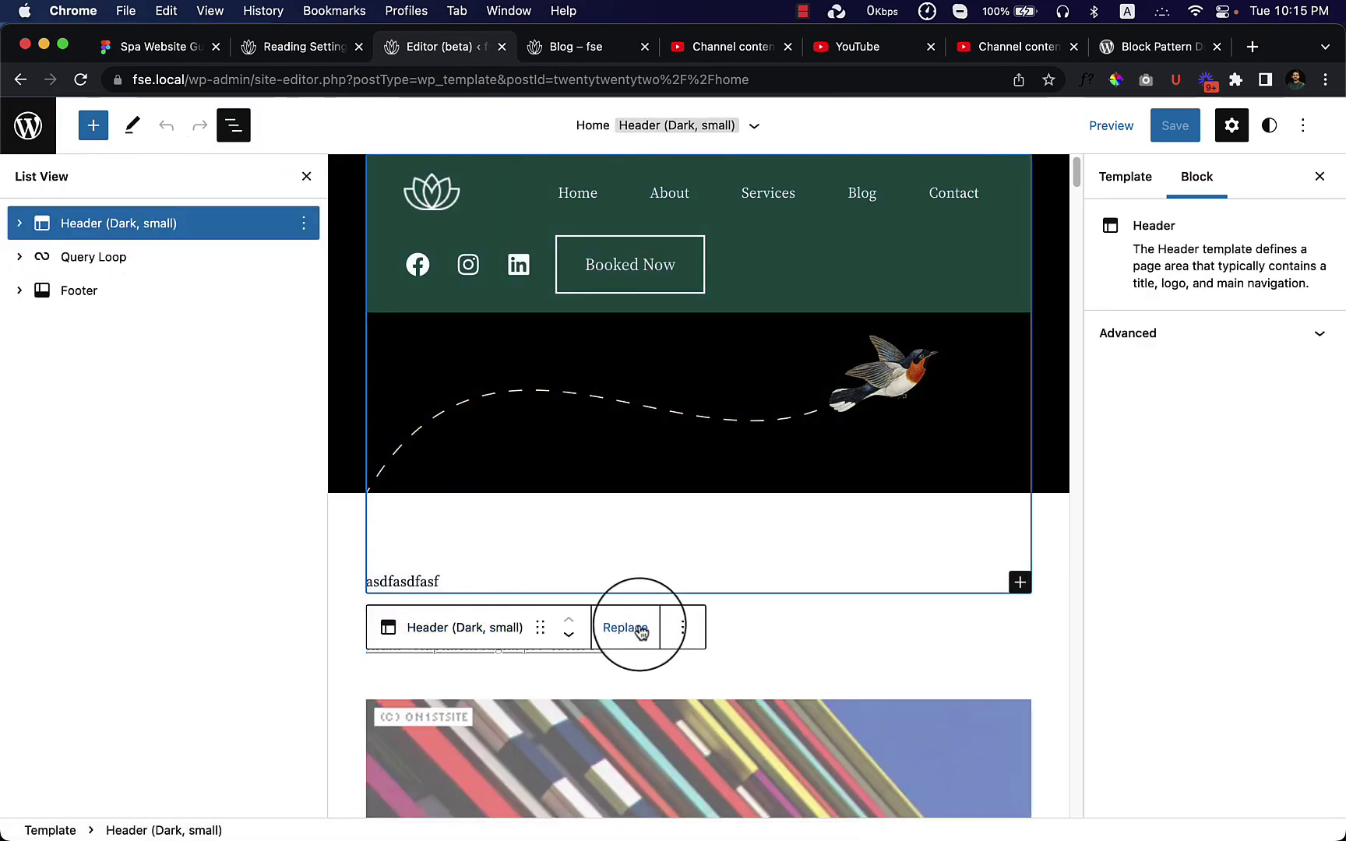
left_click(1324, 80)
left_click(1186, 284)
left_click(1186, 283)
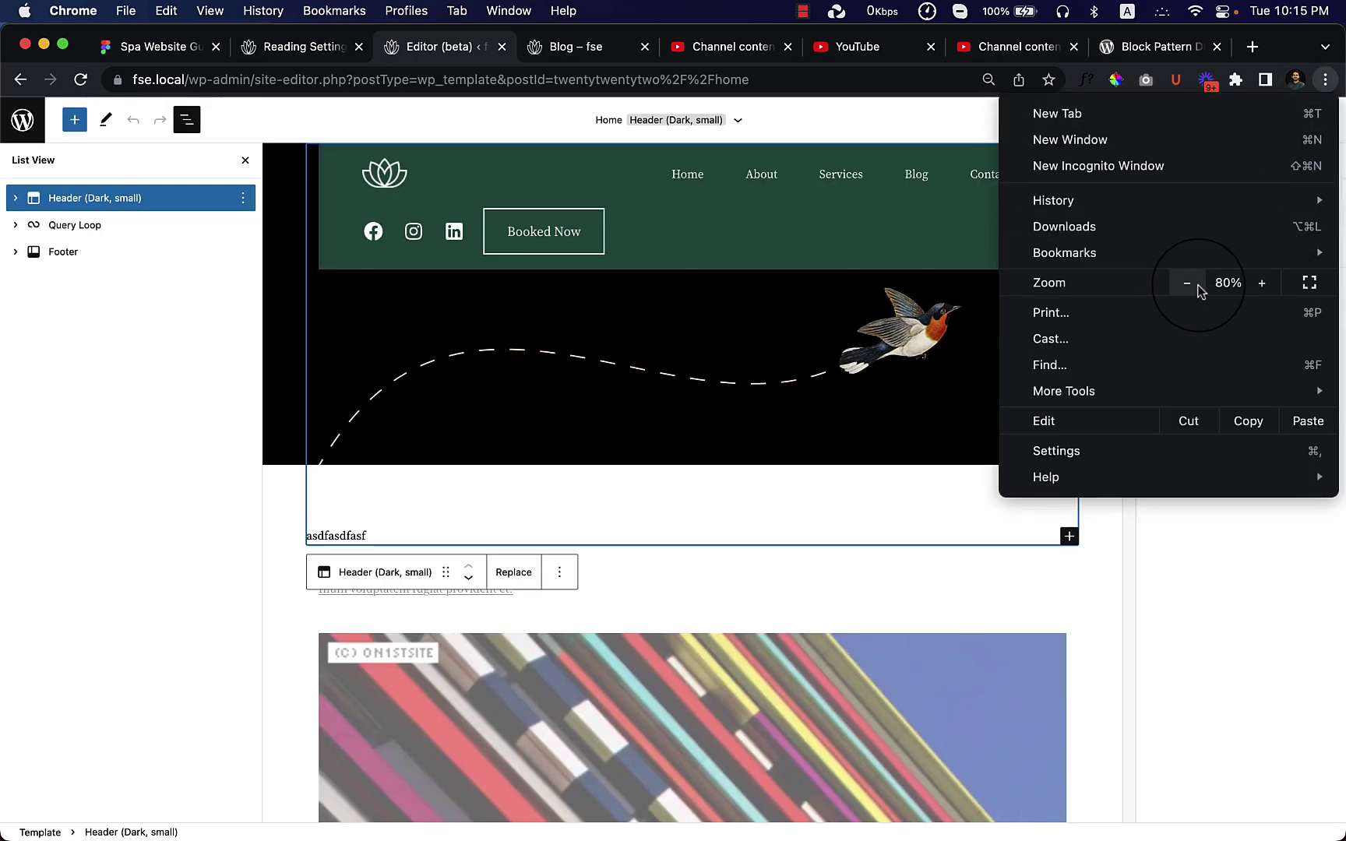
left_click(516, 578)
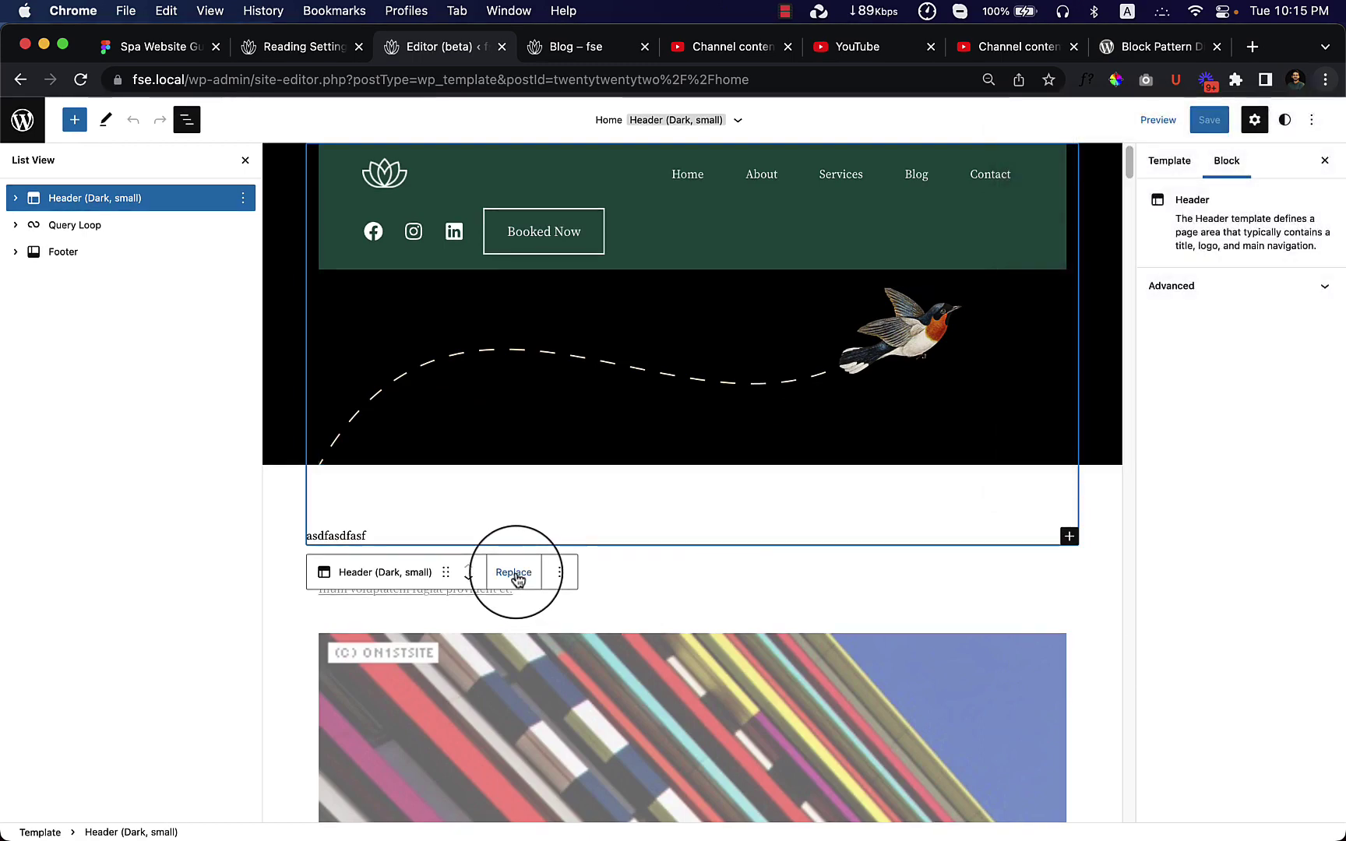
left_click(514, 575)
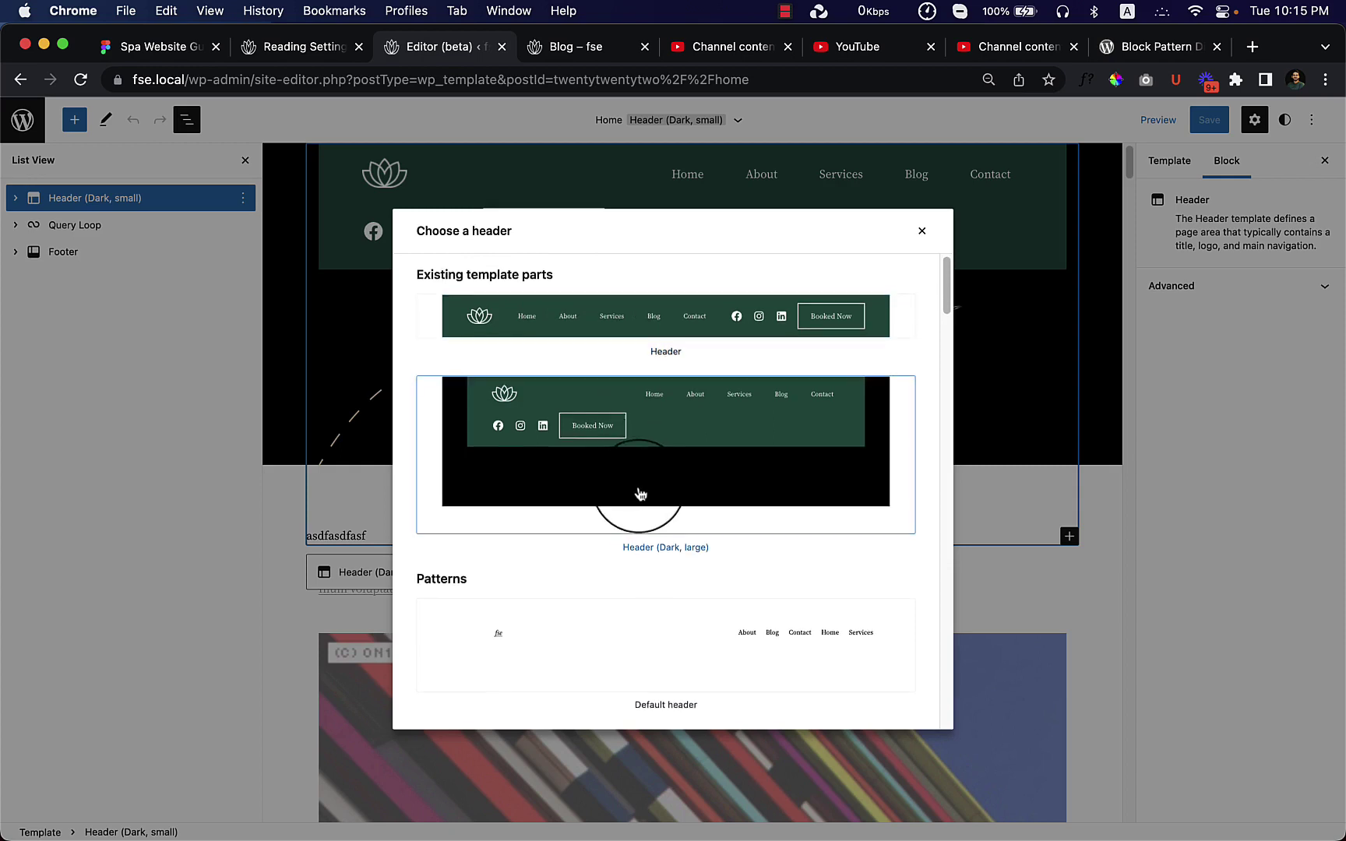
scroll(640, 498, "down", 1)
scroll(640, 600, "down", 10)
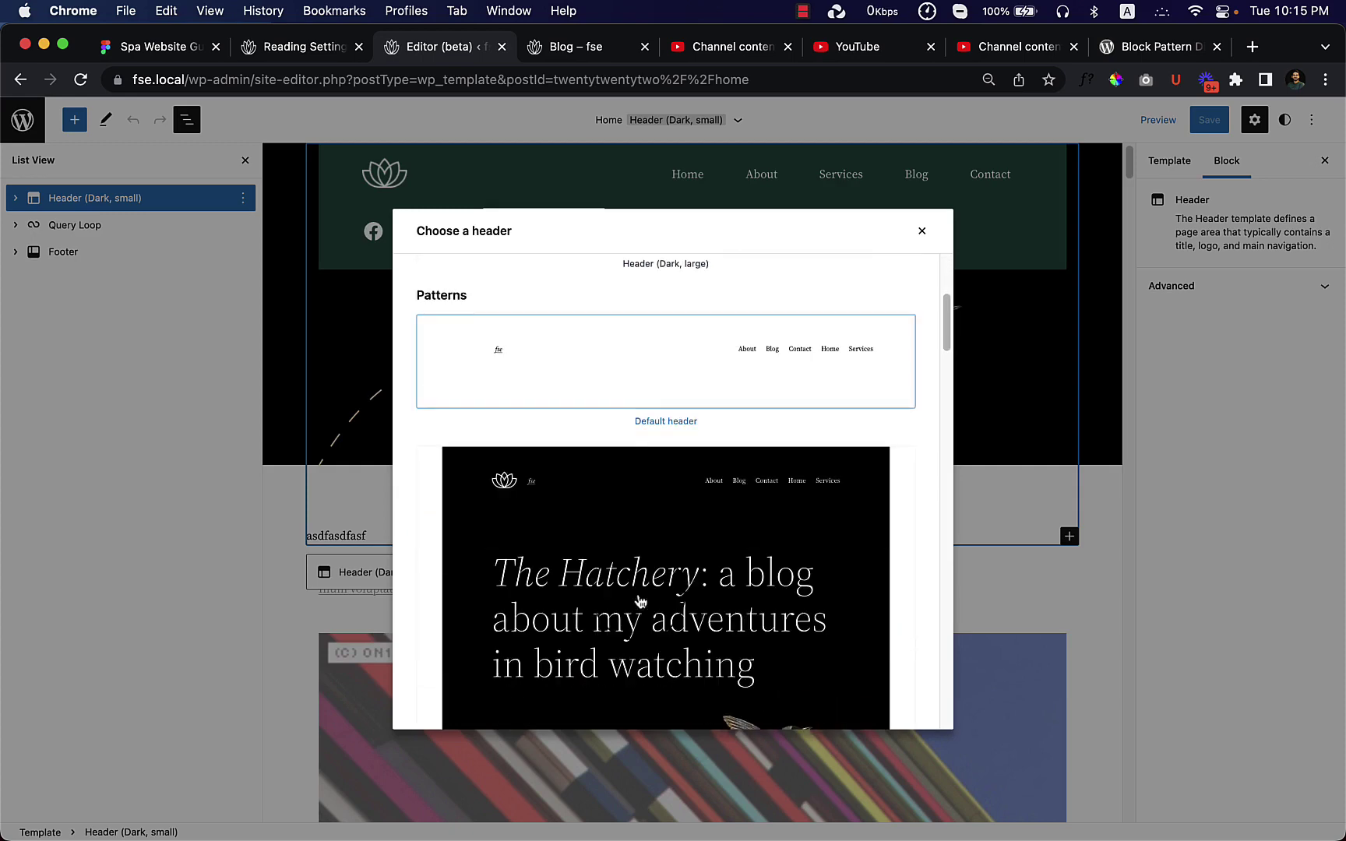
scroll(677, 570, "down", 4)
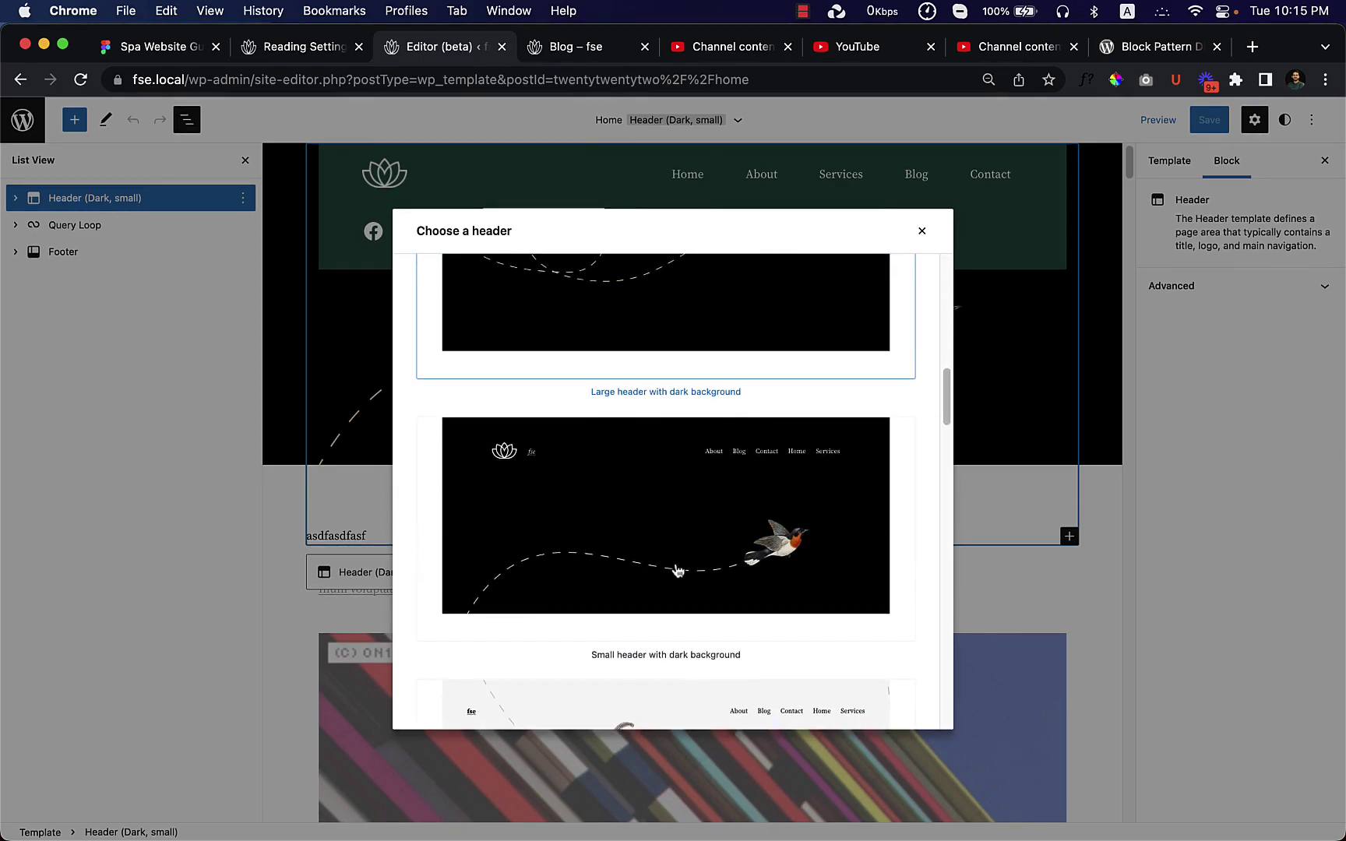
scroll(677, 571, "down", 12)
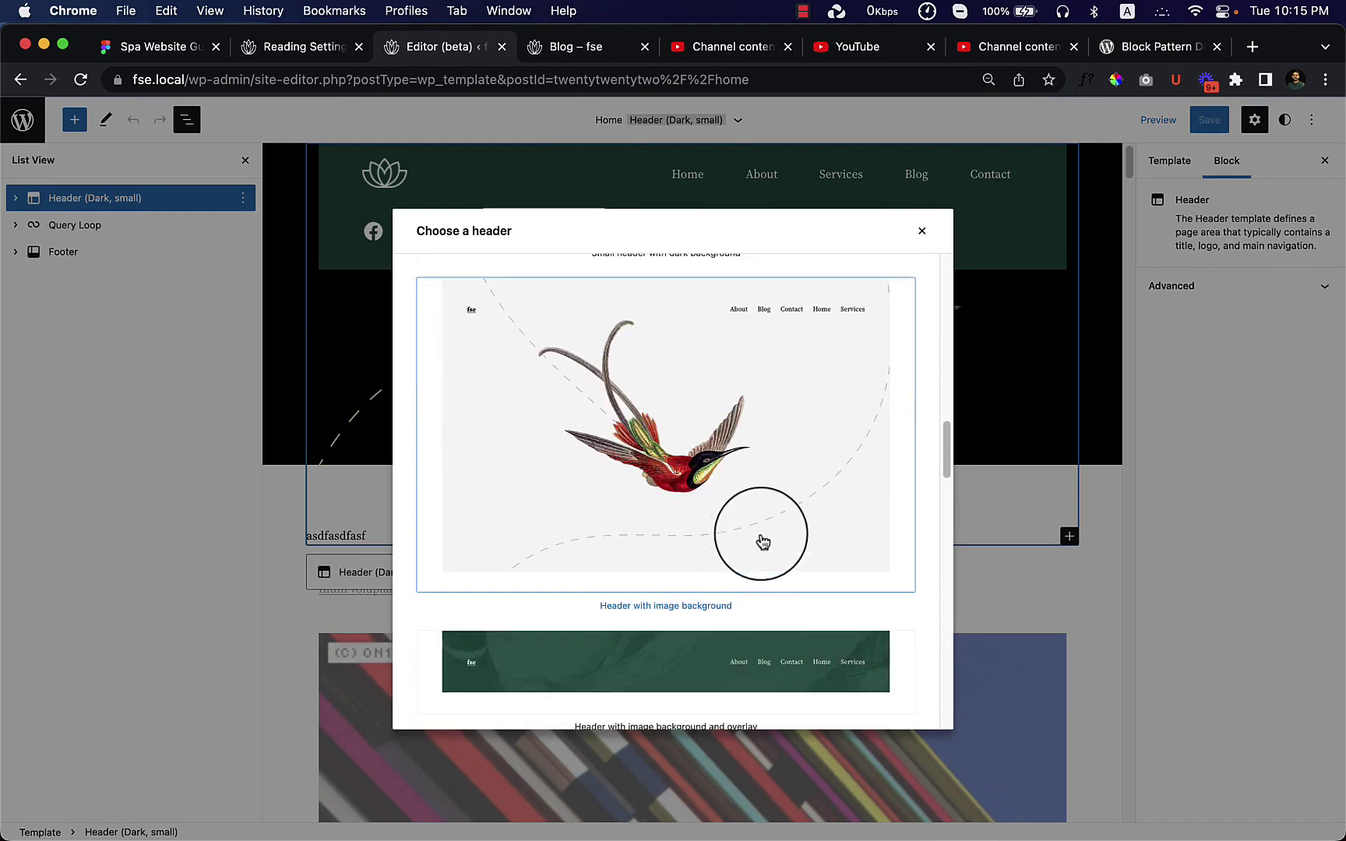
scroll(755, 526, "up", 20)
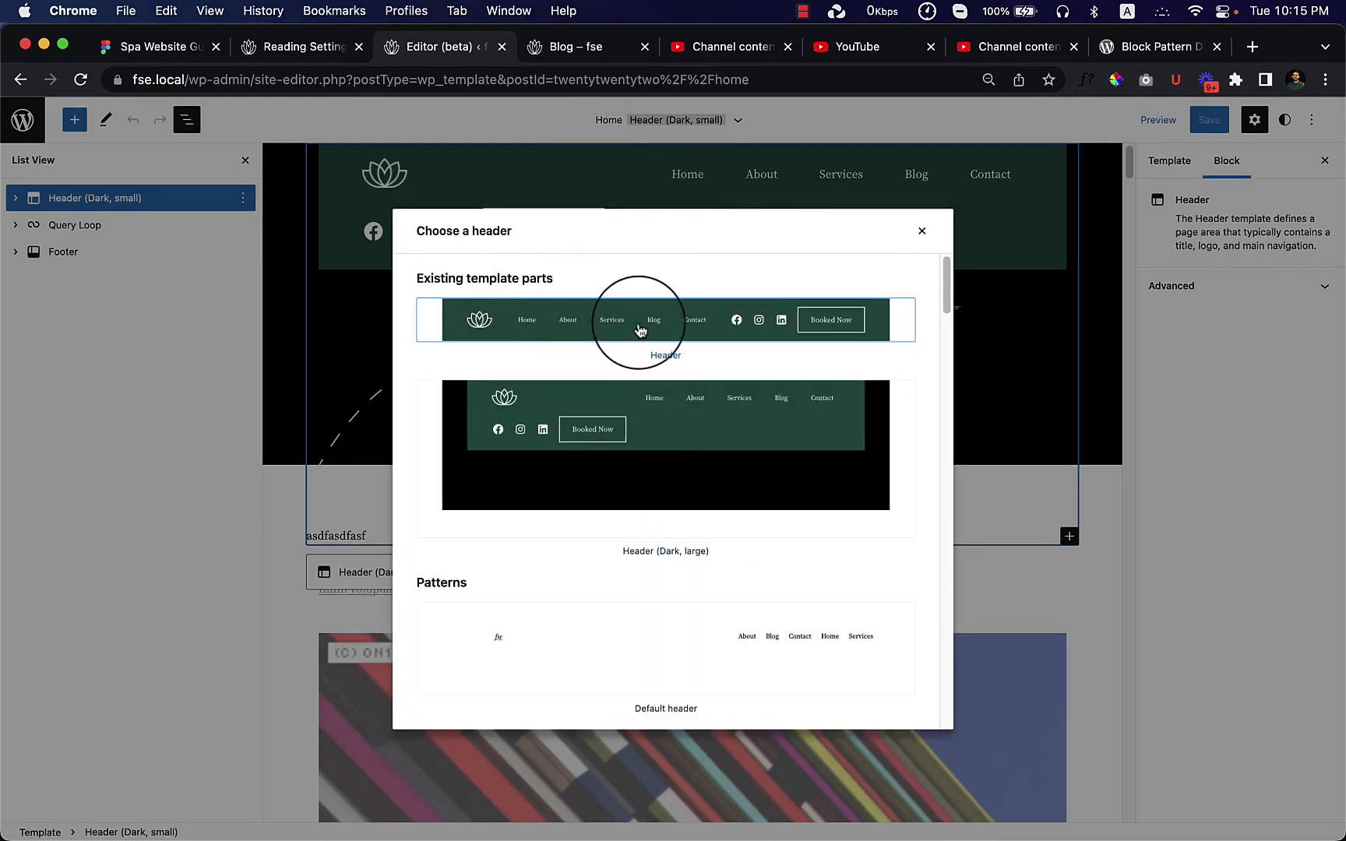
left_click(596, 327)
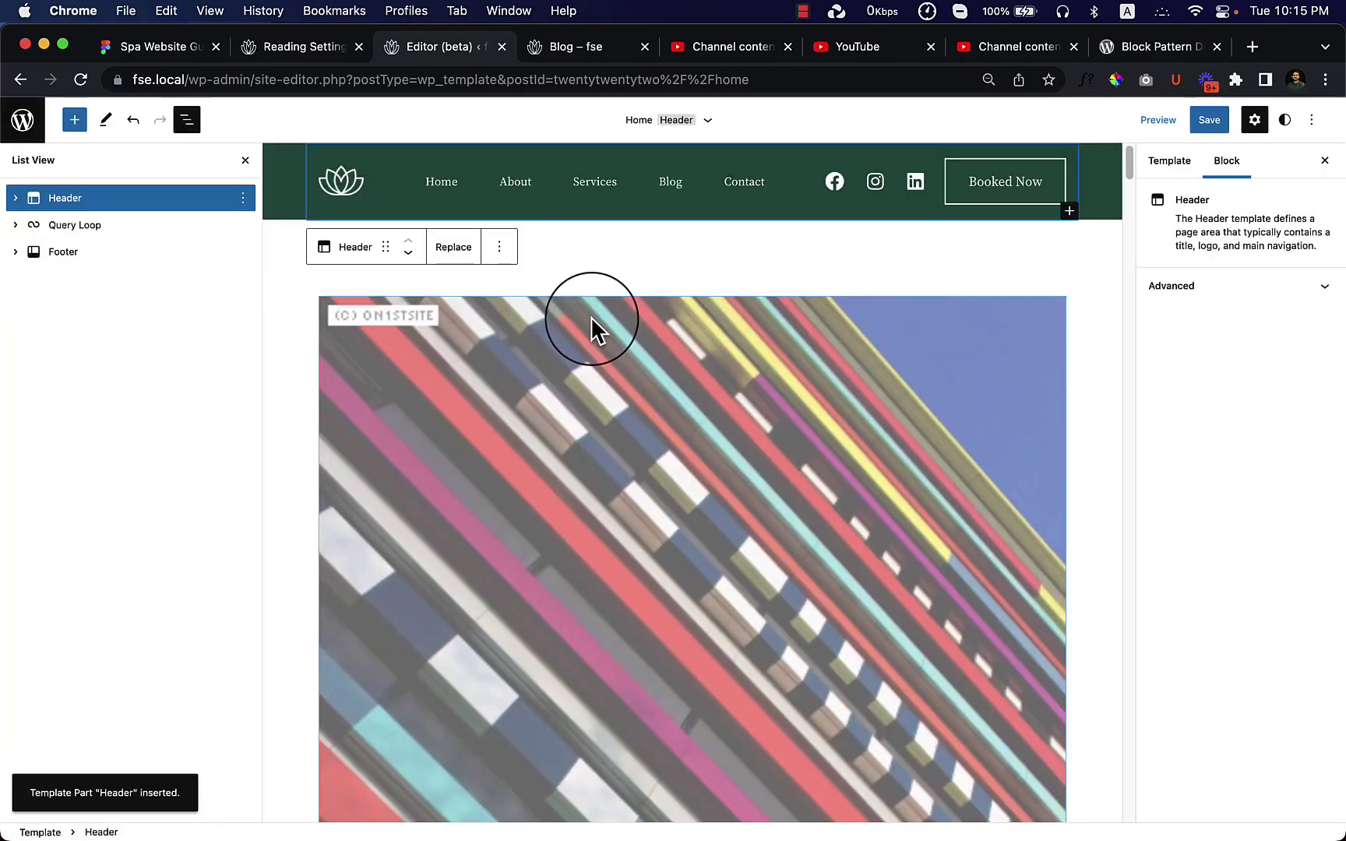
Save the Home template with its replaced header and check the reloaded Blog page at 100% zoom
left_click(1209, 120)
left_click(1203, 123)
left_click(572, 47)
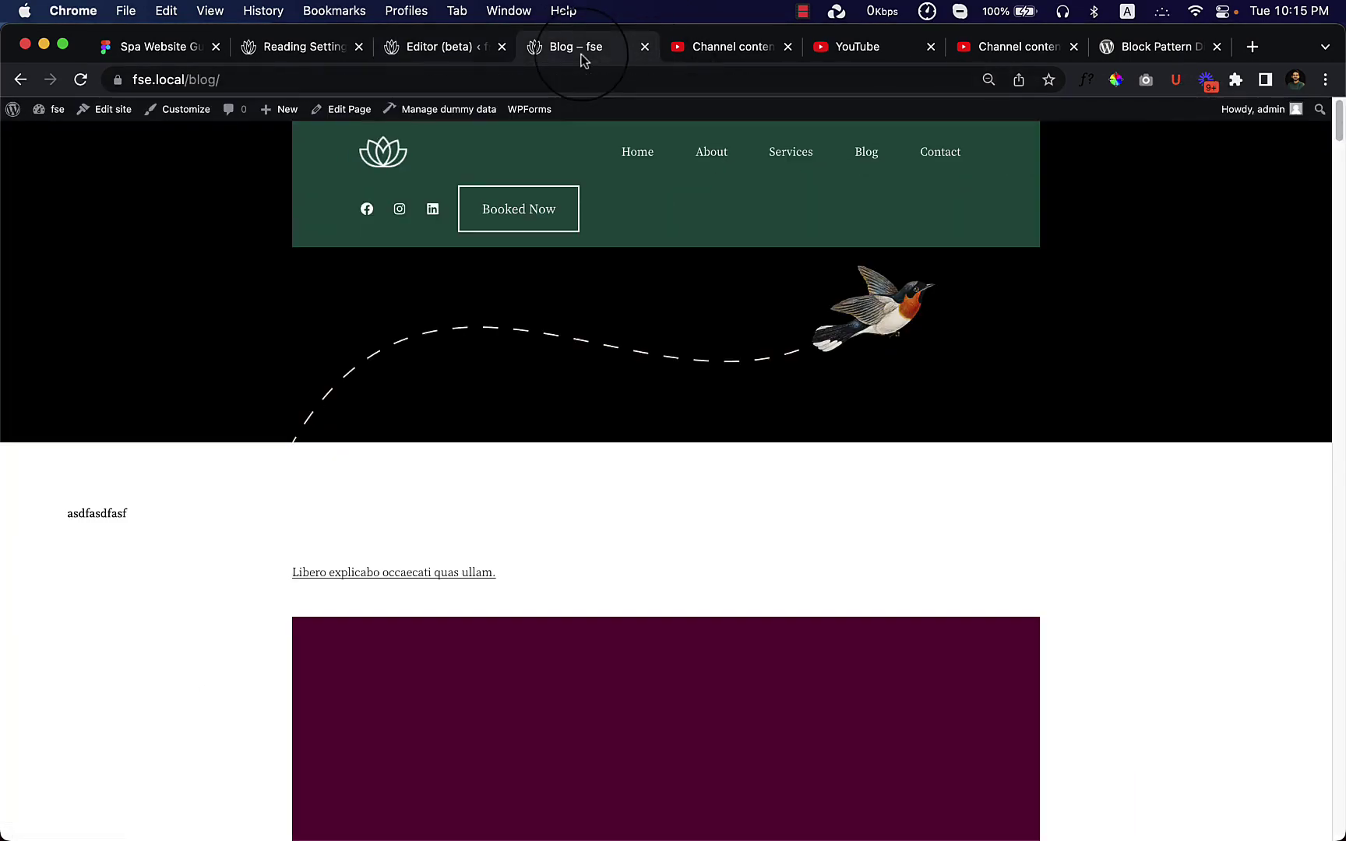
right_click(489, 333)
right_click(306, 485)
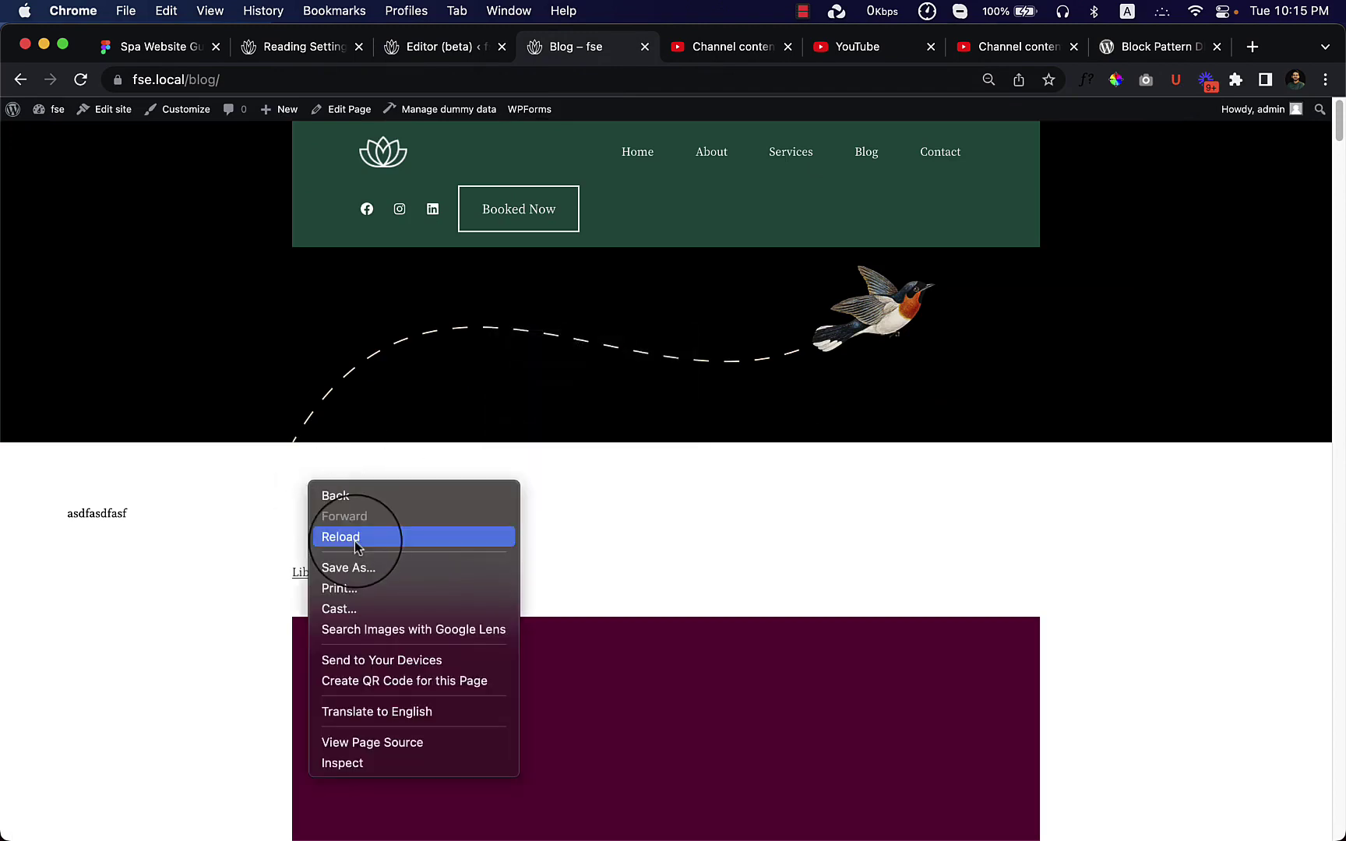
left_click(355, 548)
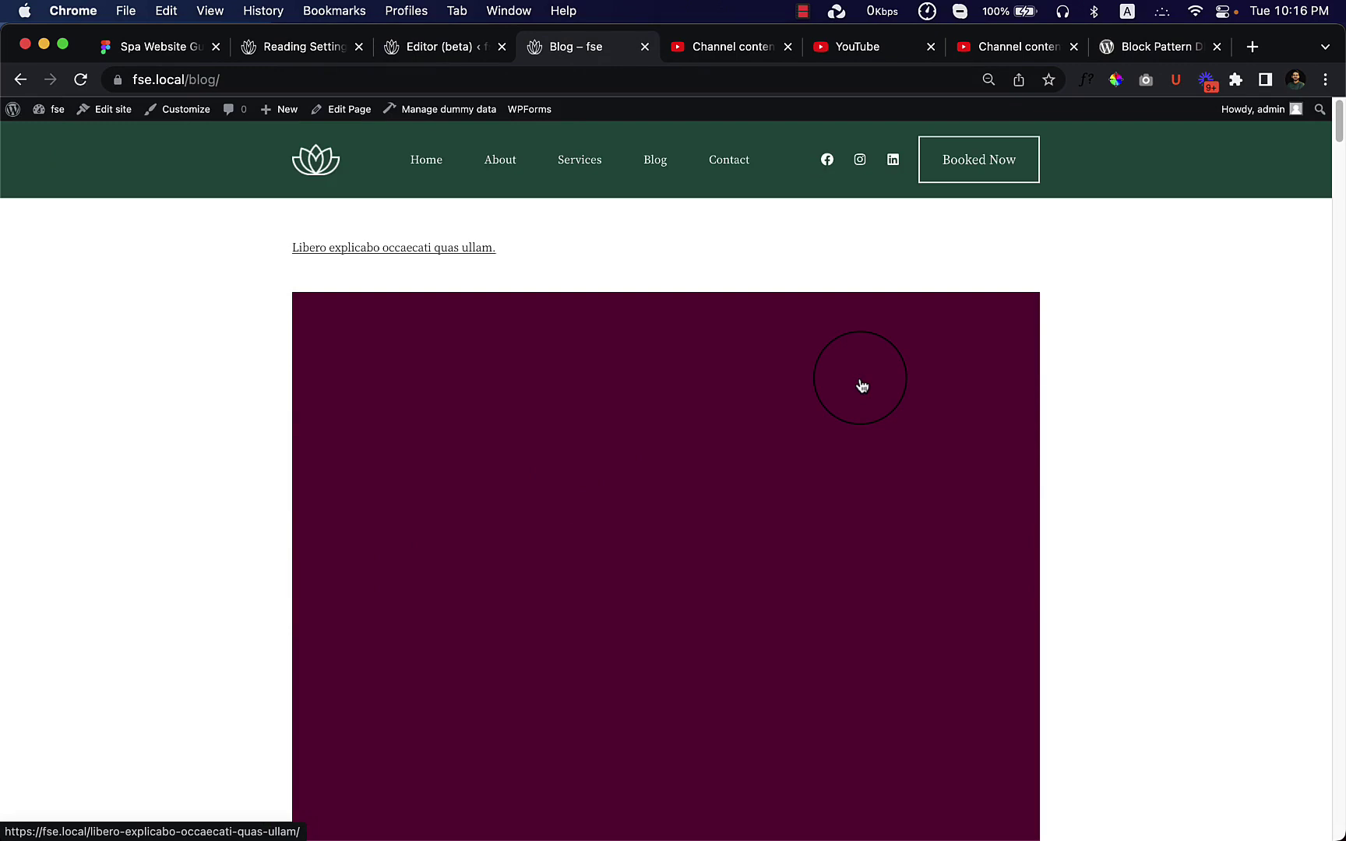
key("super+equal")
key("super+equal")
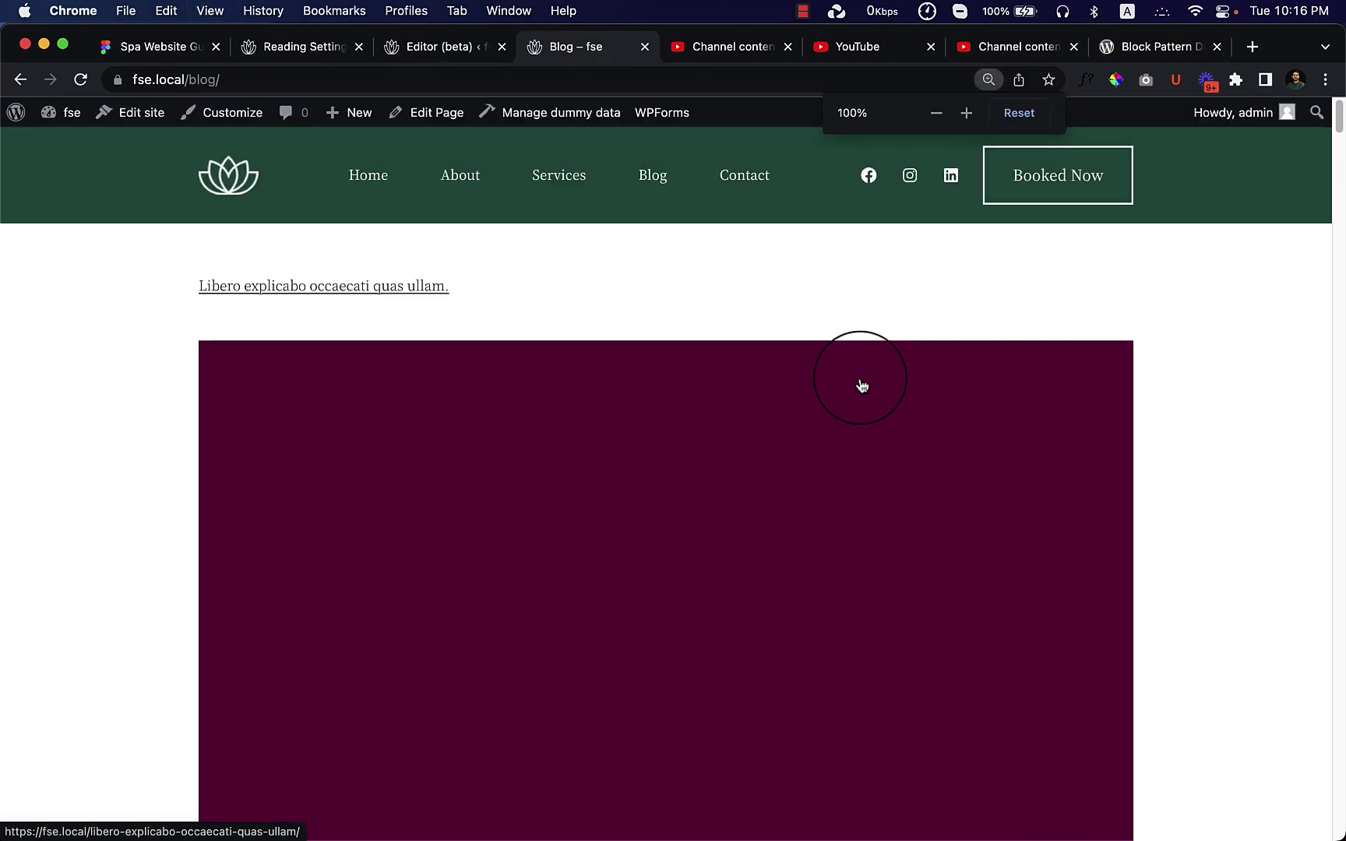
Remove the whole Query Loop block from the Home template, leaving only the header and footer
left_click(437, 53)
left_click(707, 466)
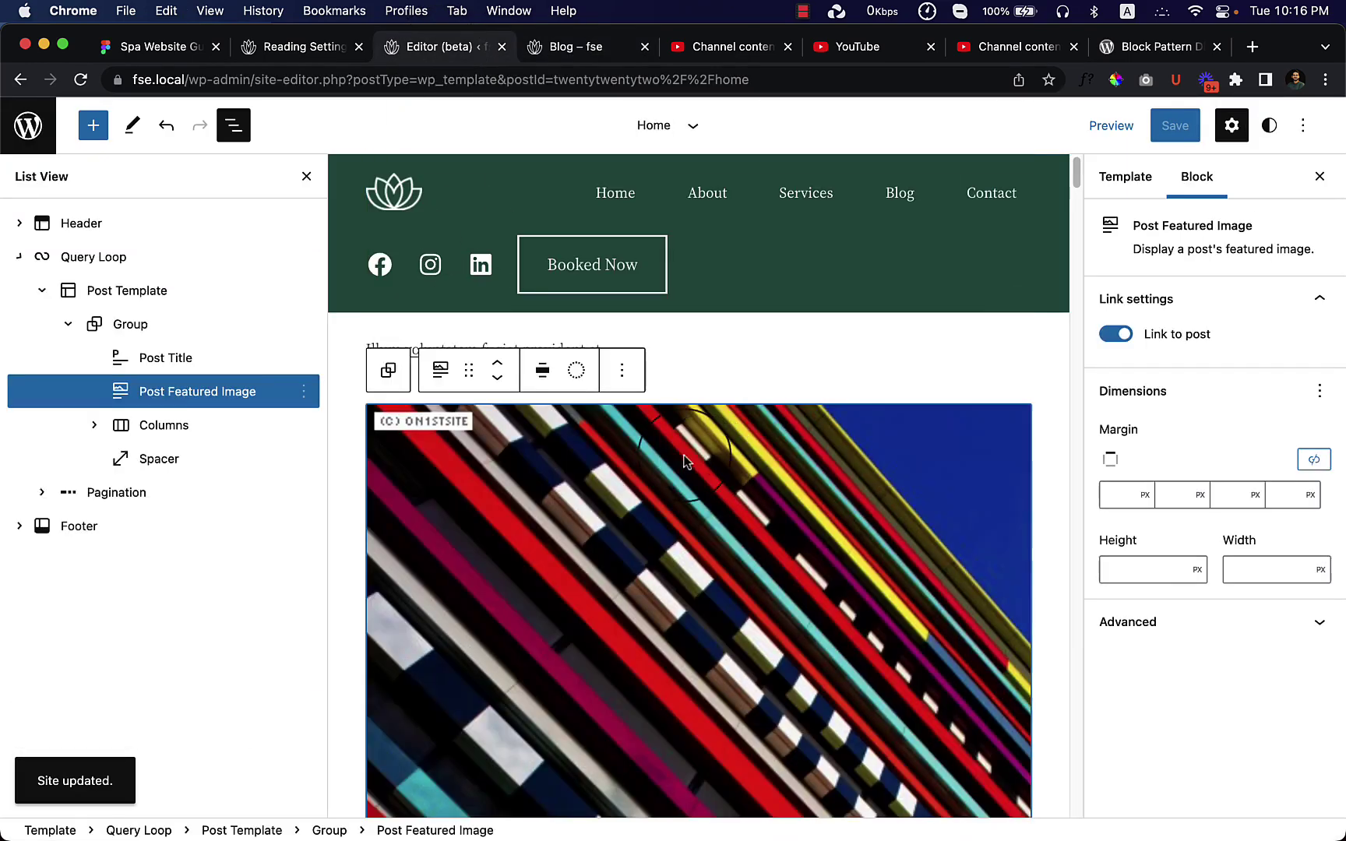
left_click(132, 264)
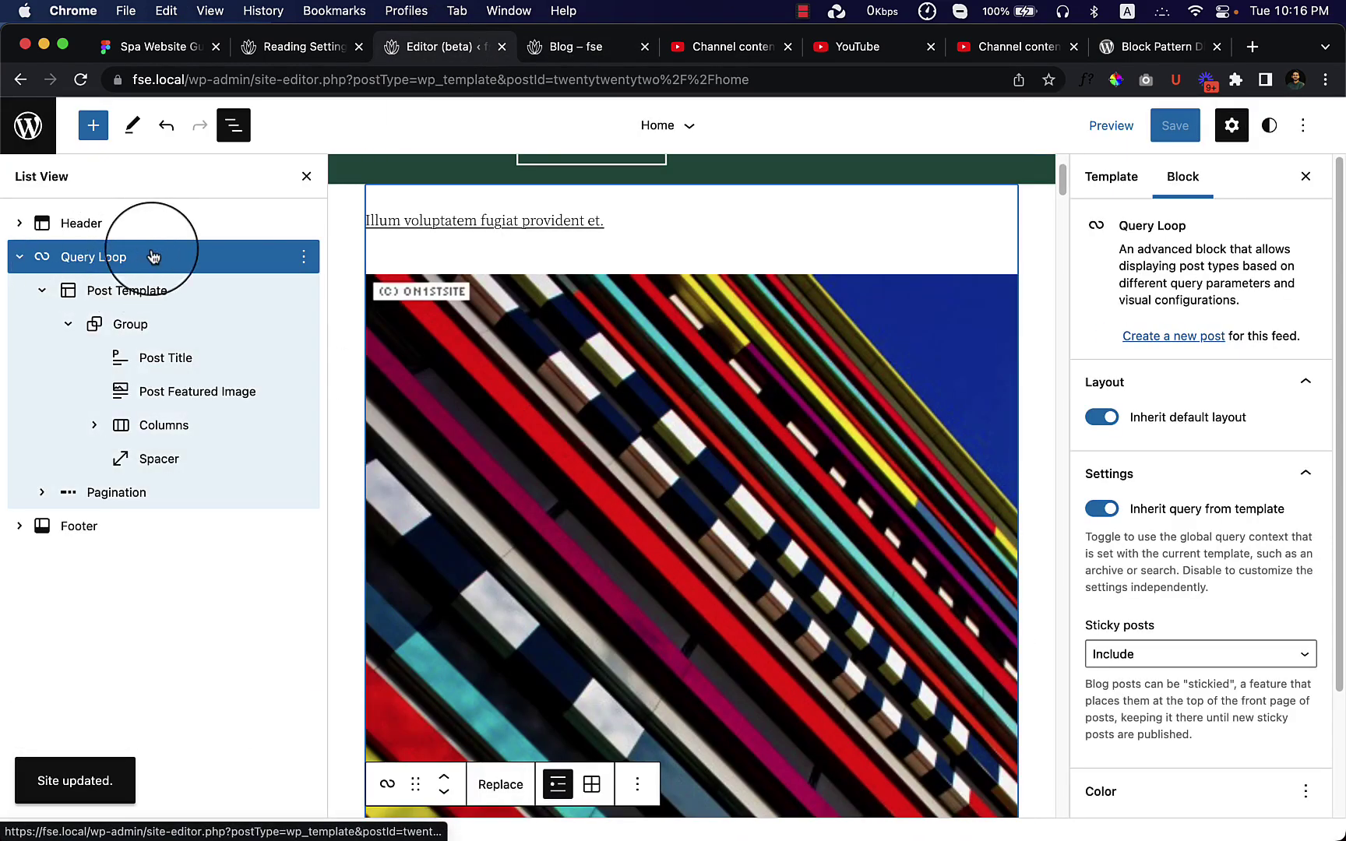
scroll(711, 541, "down", 10)
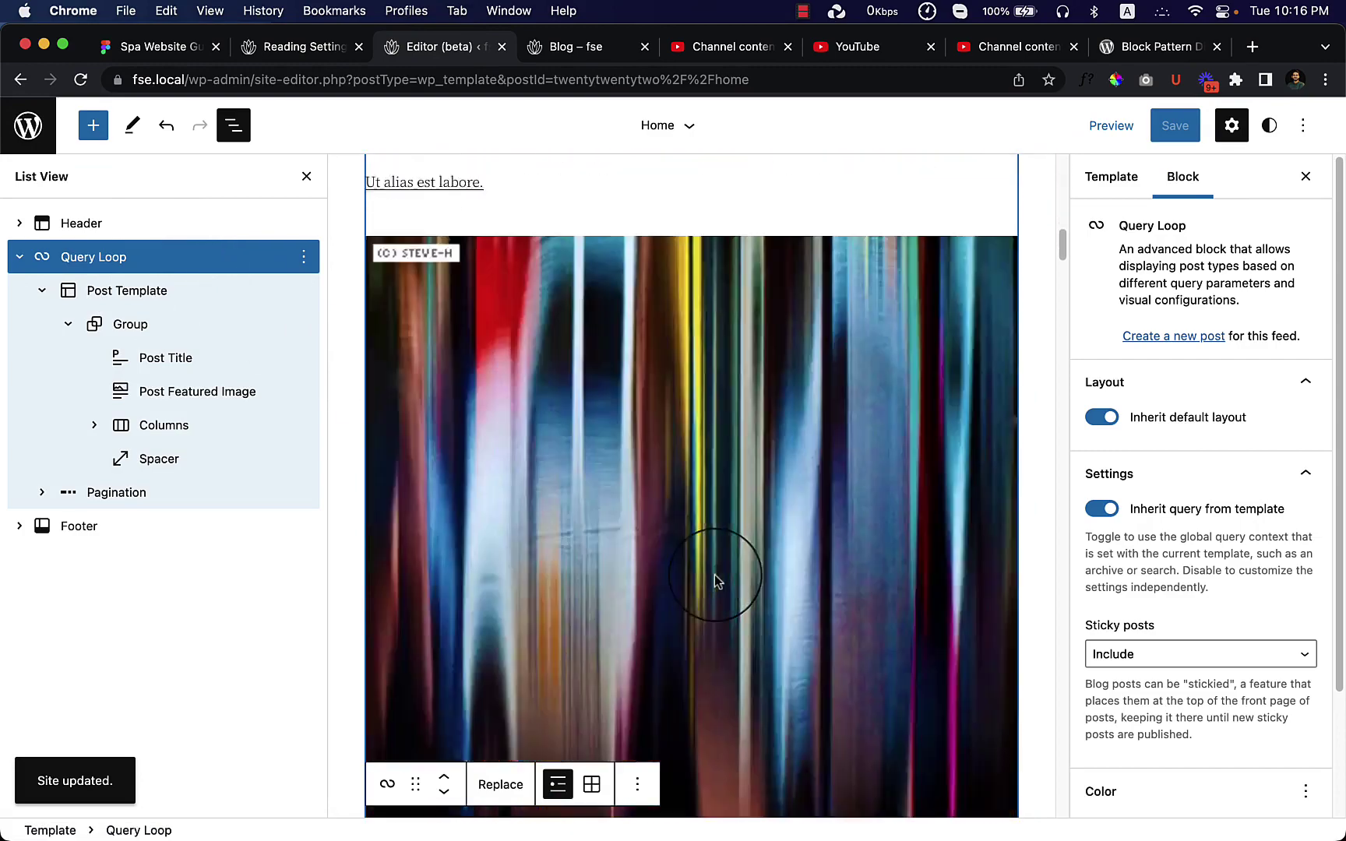
scroll(715, 572, "down", 10)
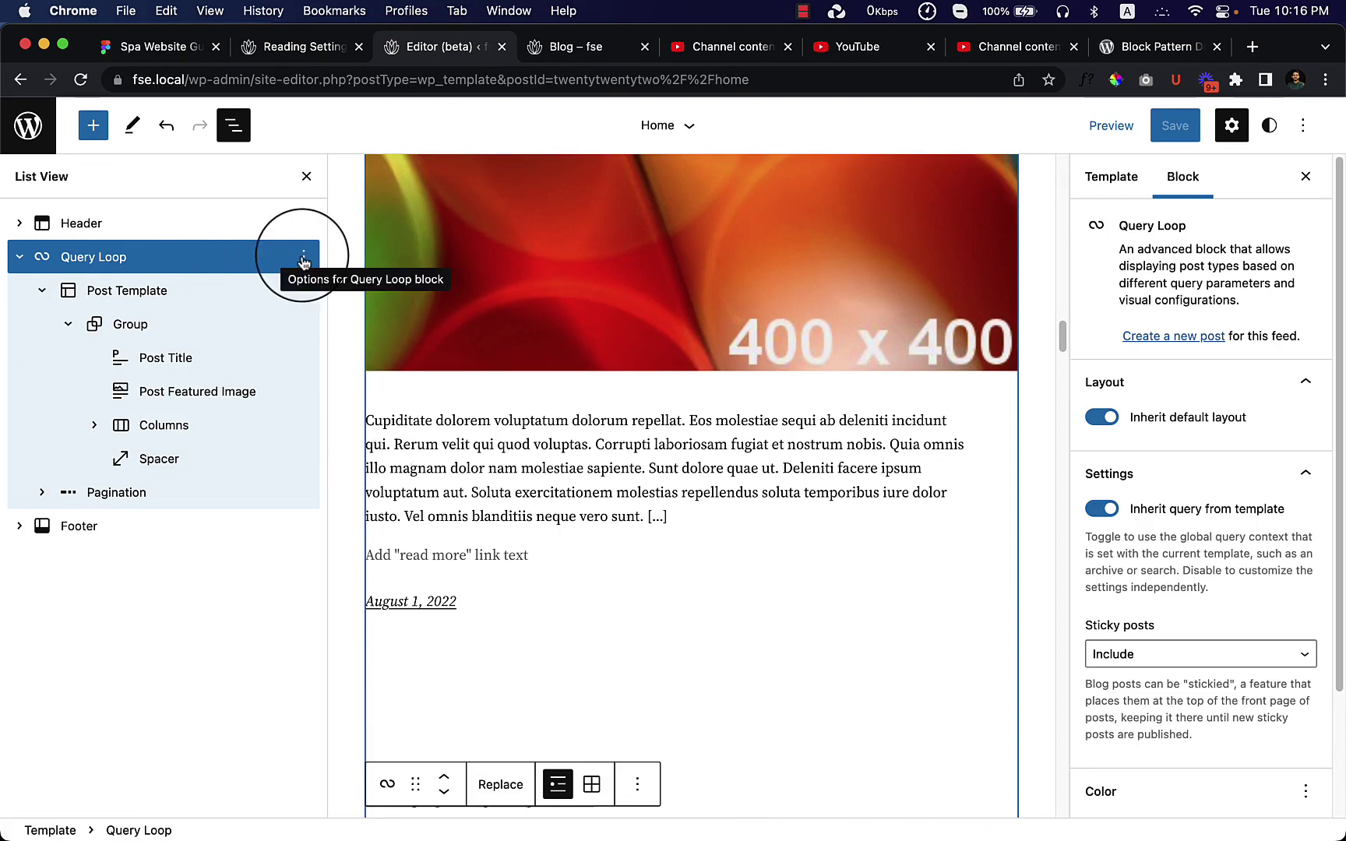
left_click(303, 262)
left_click(313, 671)
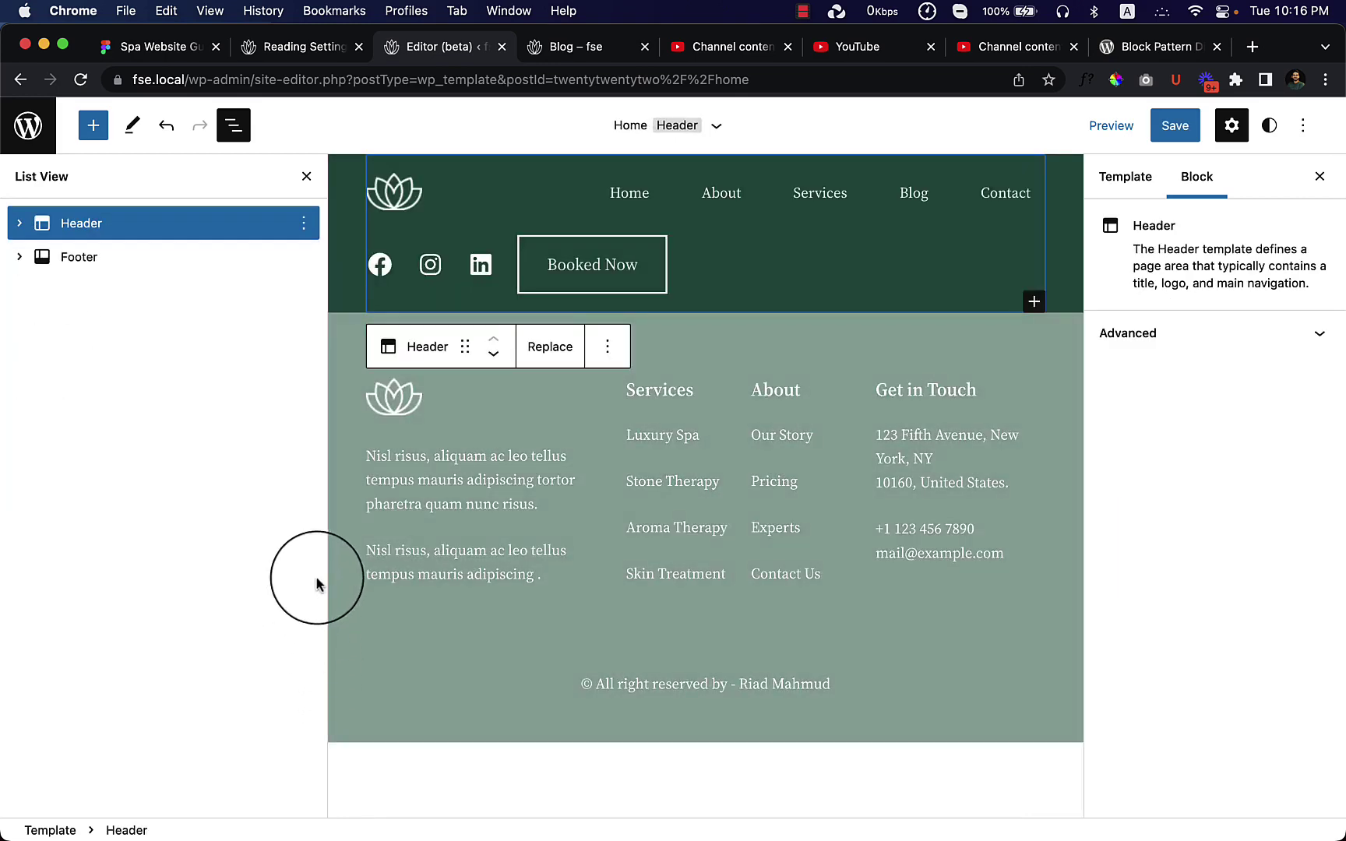
Save the template without the Query Loop and reload the Blog page on the site
left_click(1175, 126)
left_click(1155, 125)
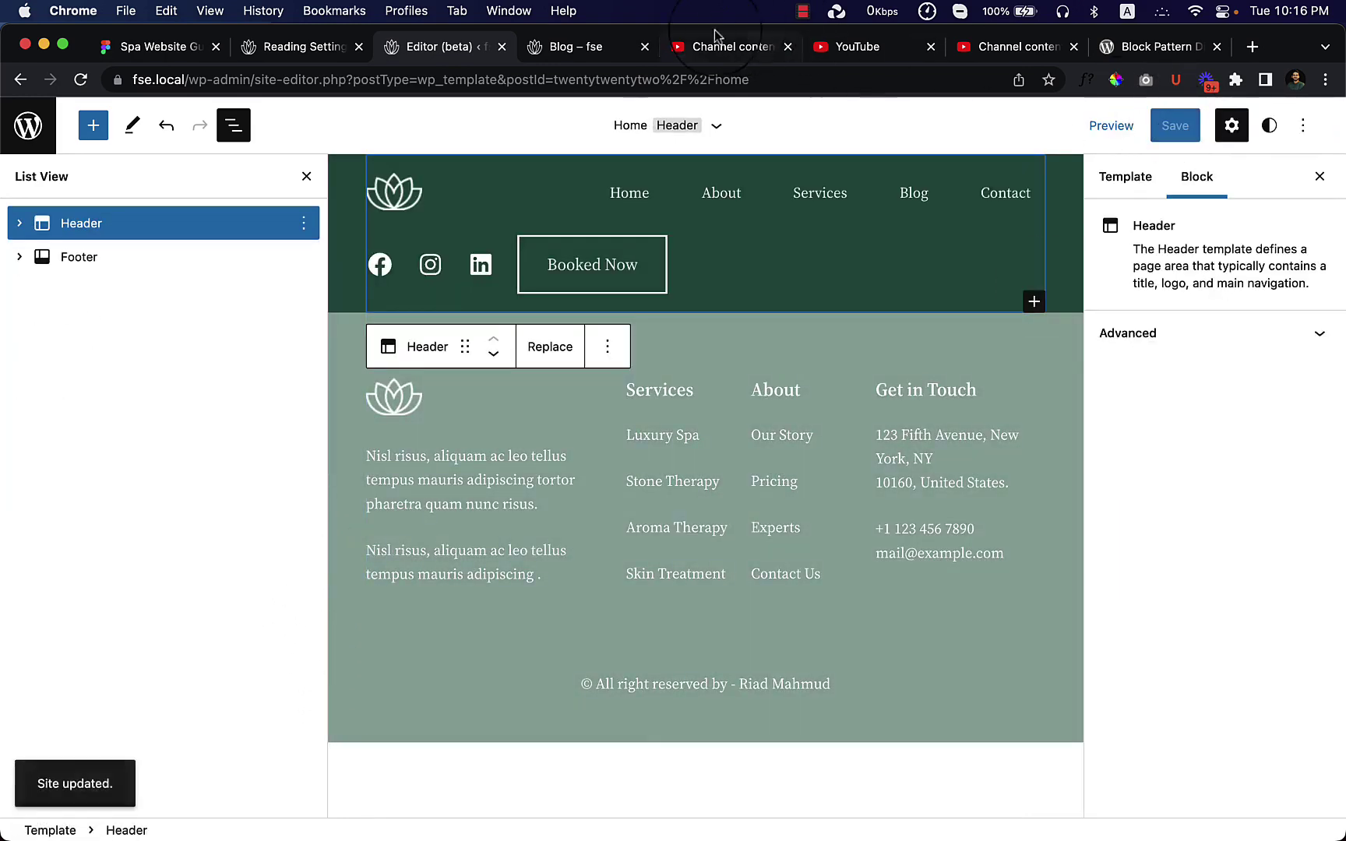
left_click(594, 52)
right_click(622, 267)
left_click(672, 316)
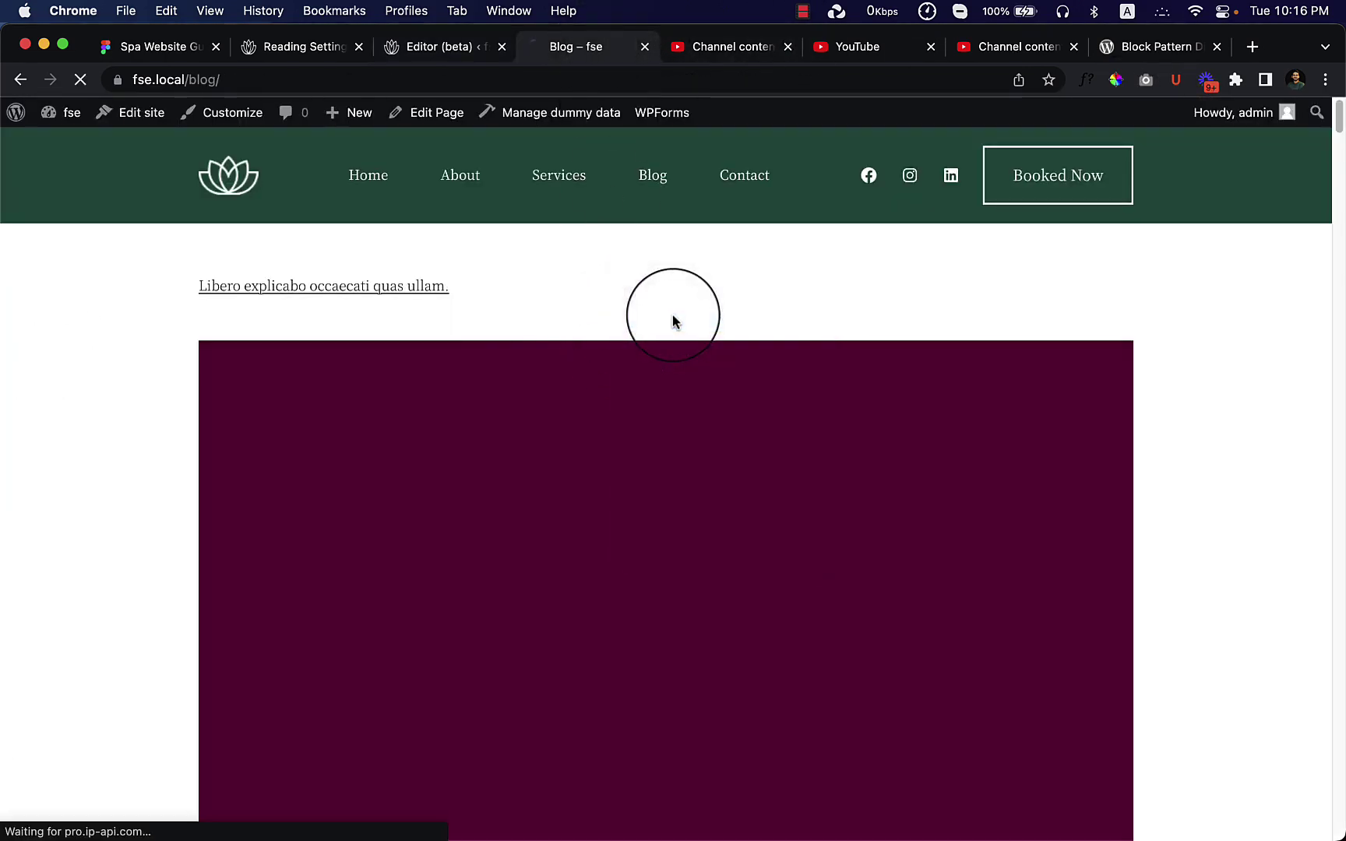
Add an empty Paragraph block inside the Header part, directly below the navigation bar
left_click(452, 51)
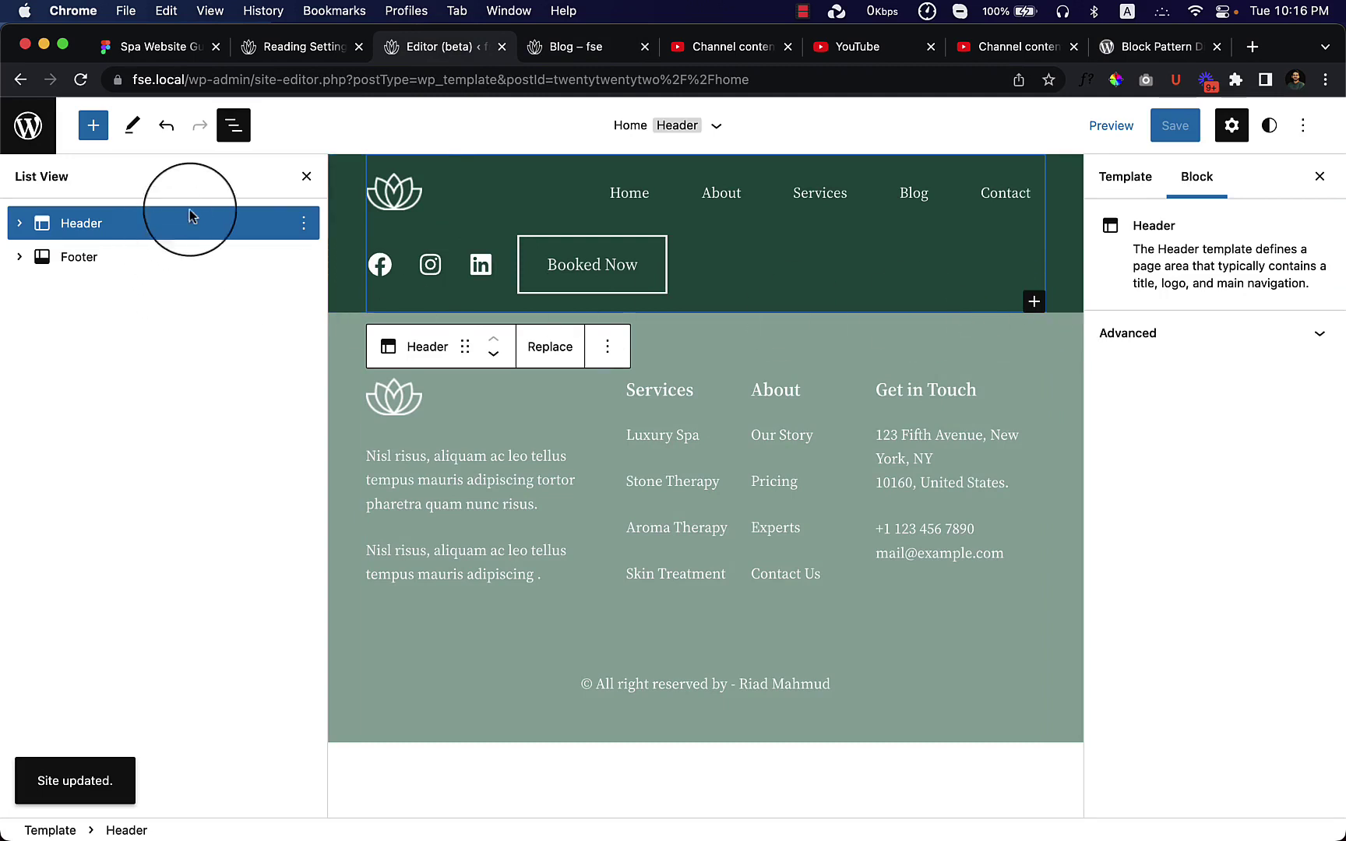
left_click(308, 179)
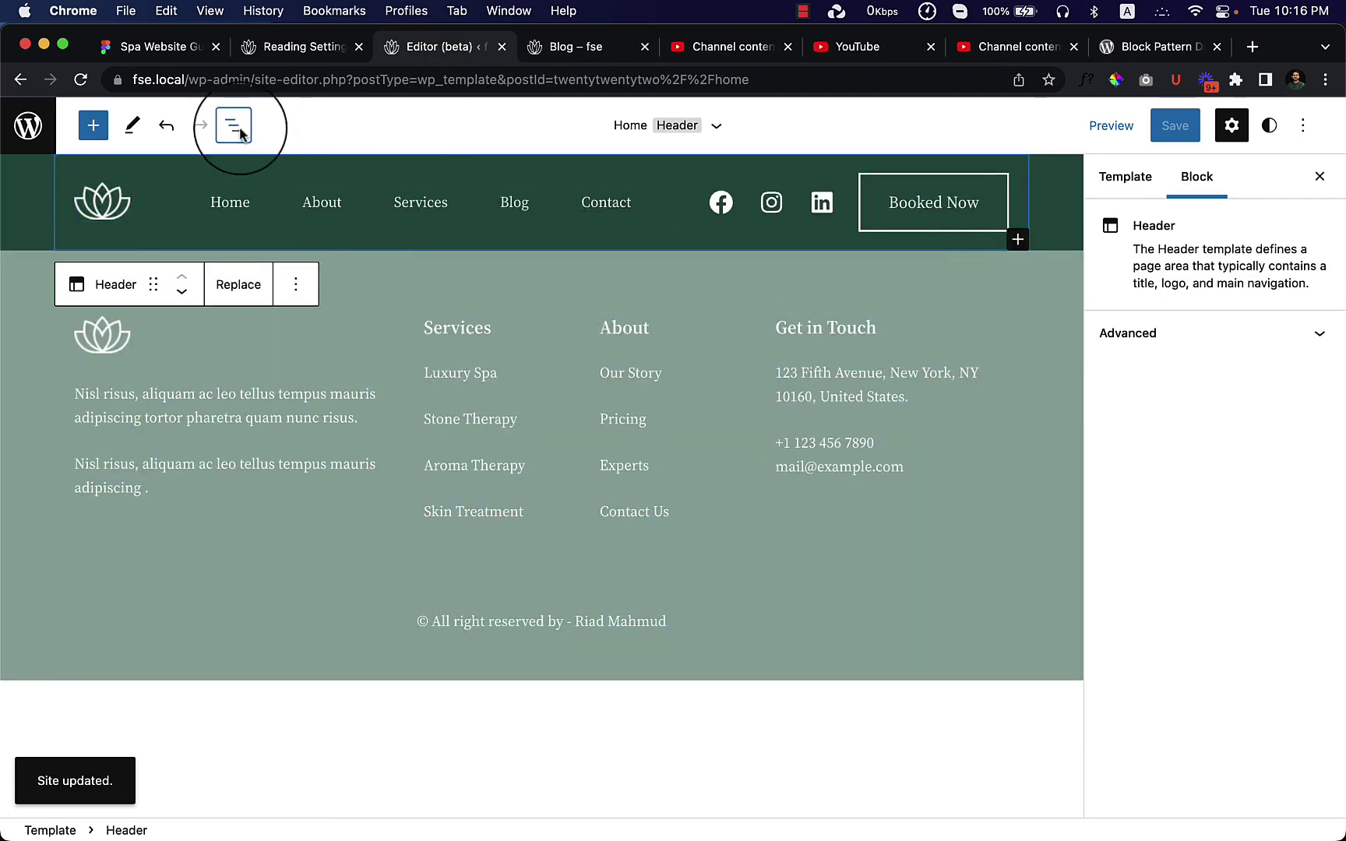
left_click(1018, 239)
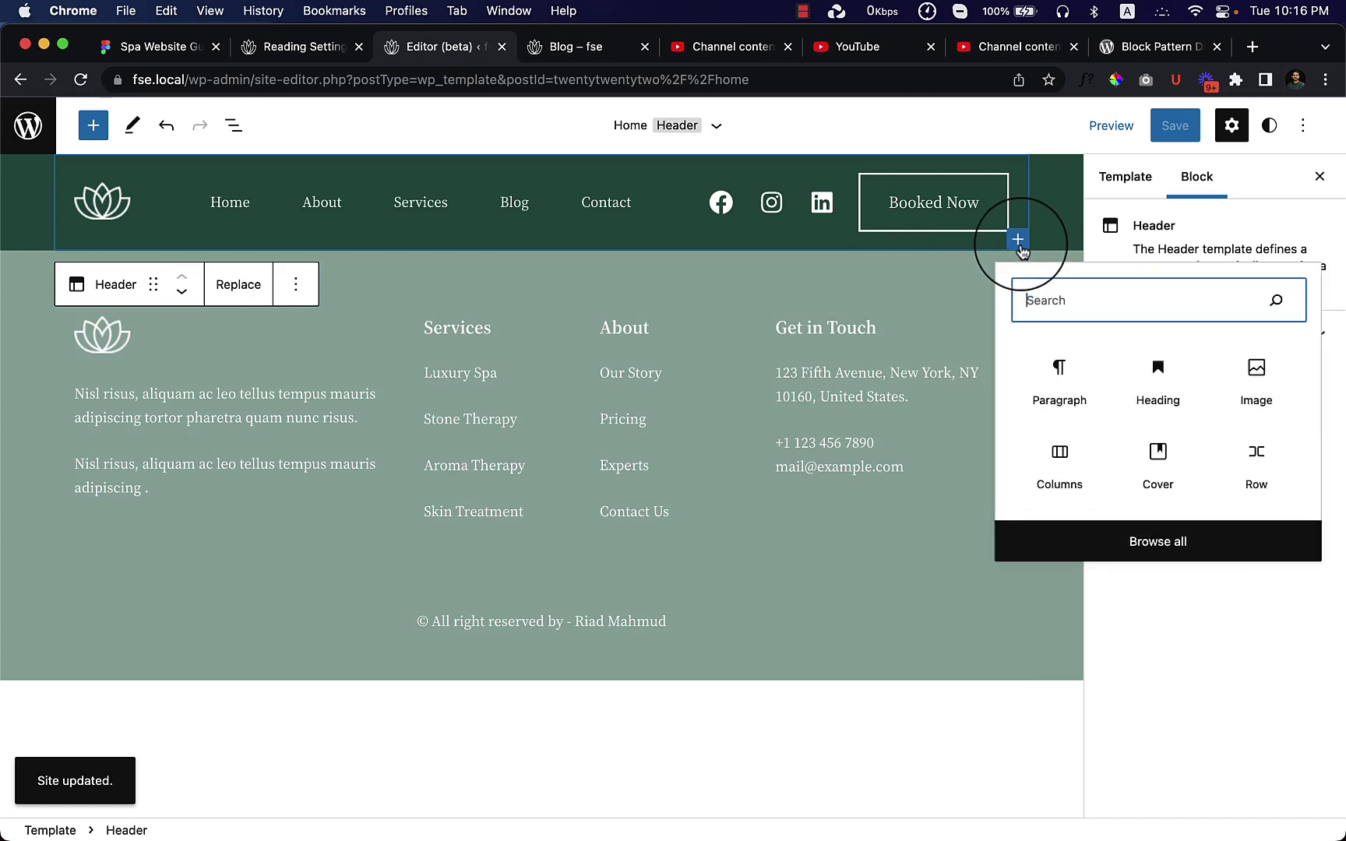
left_click(1059, 387)
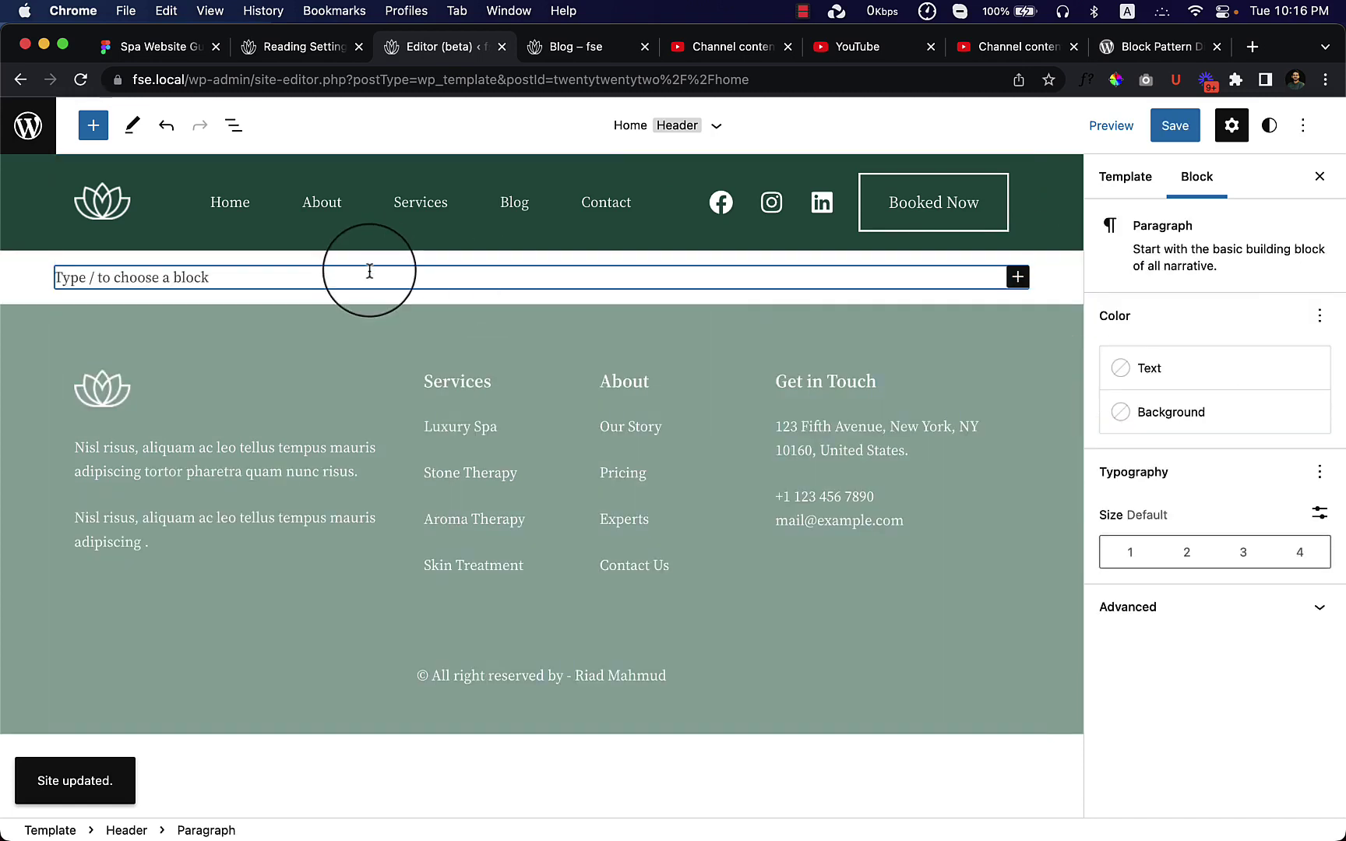
type("/")
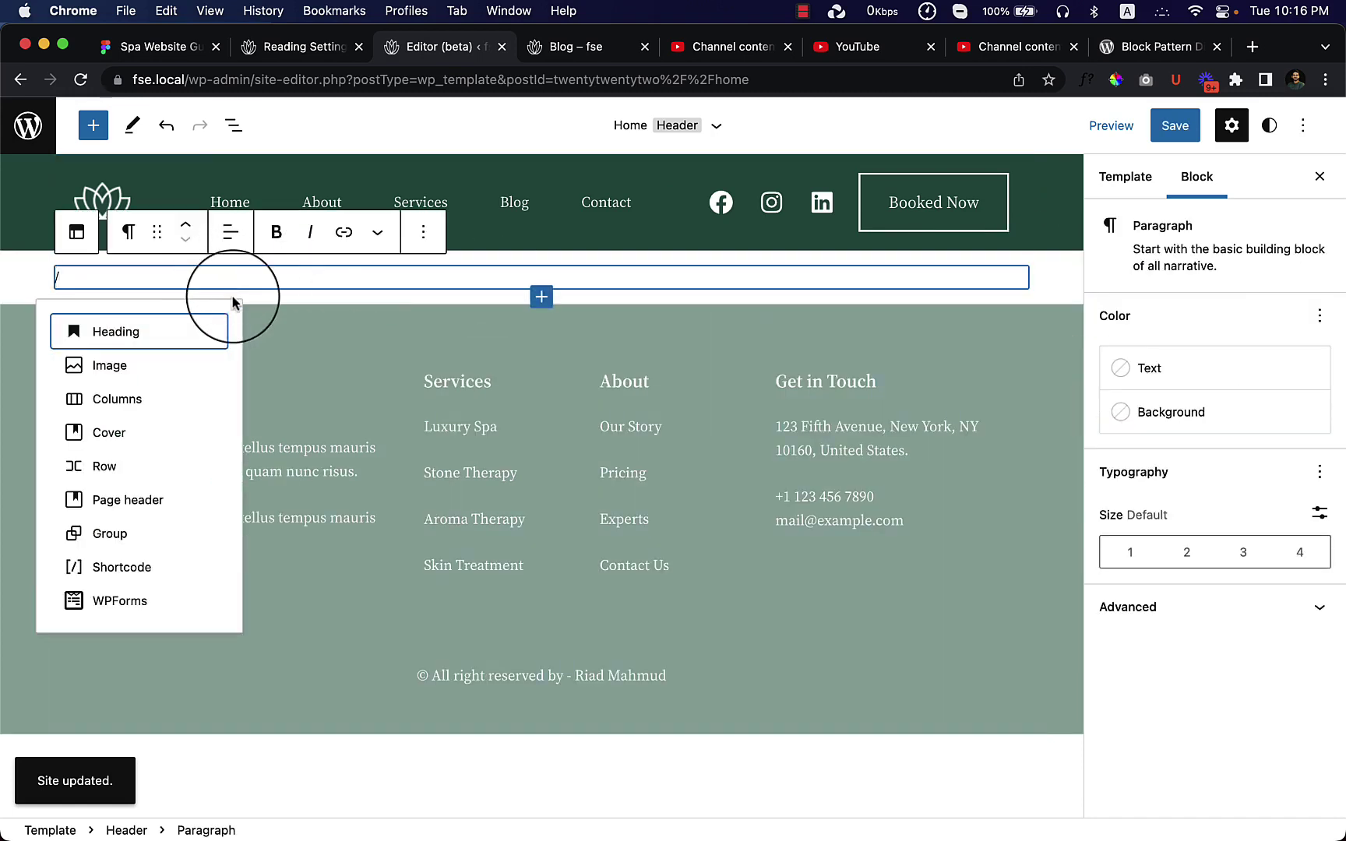
key("BackSpace")
Insert the reusable Page header block below the empty paragraph and show the template's block structure
left_click(95, 130)
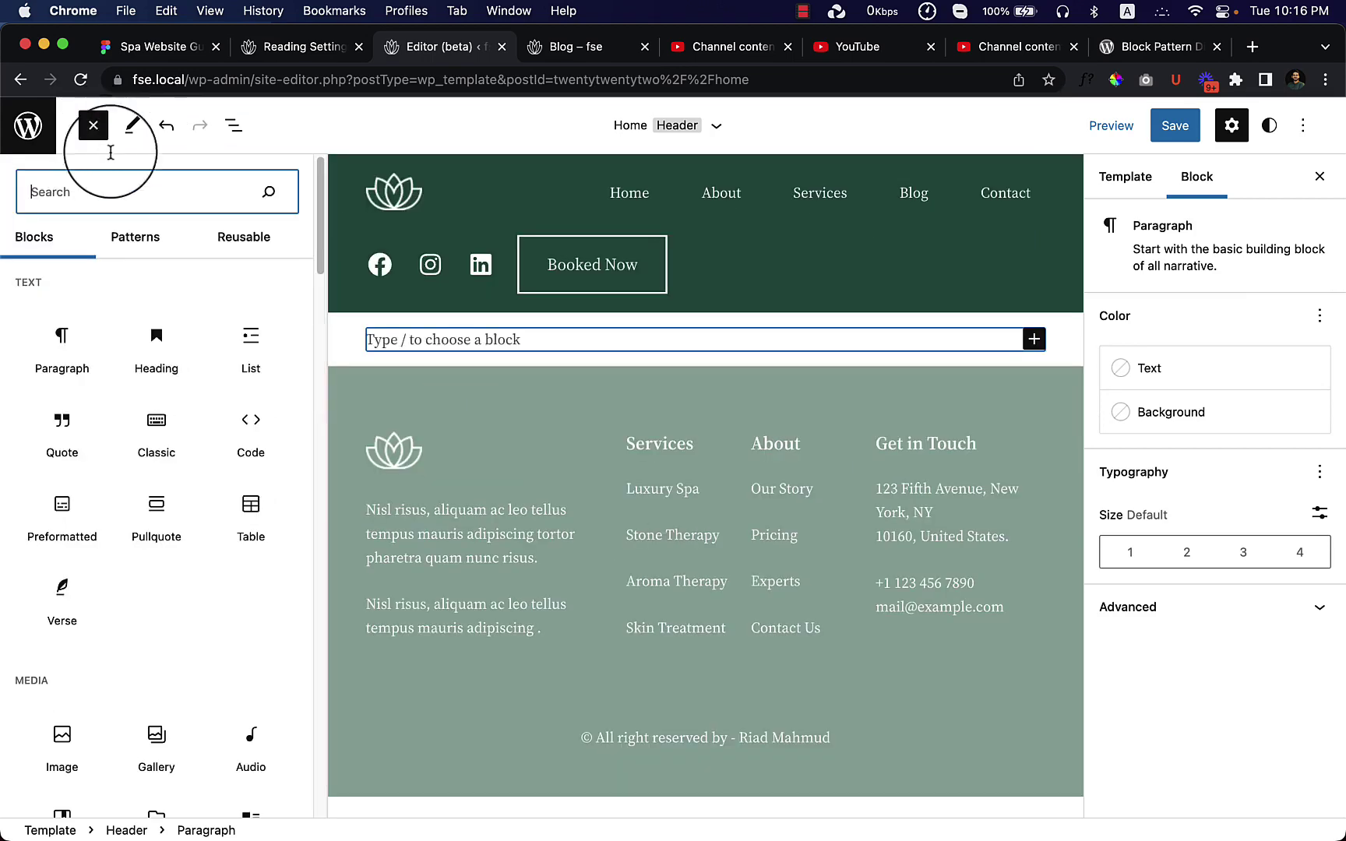
left_click(245, 237)
mouse_move(65, 343)
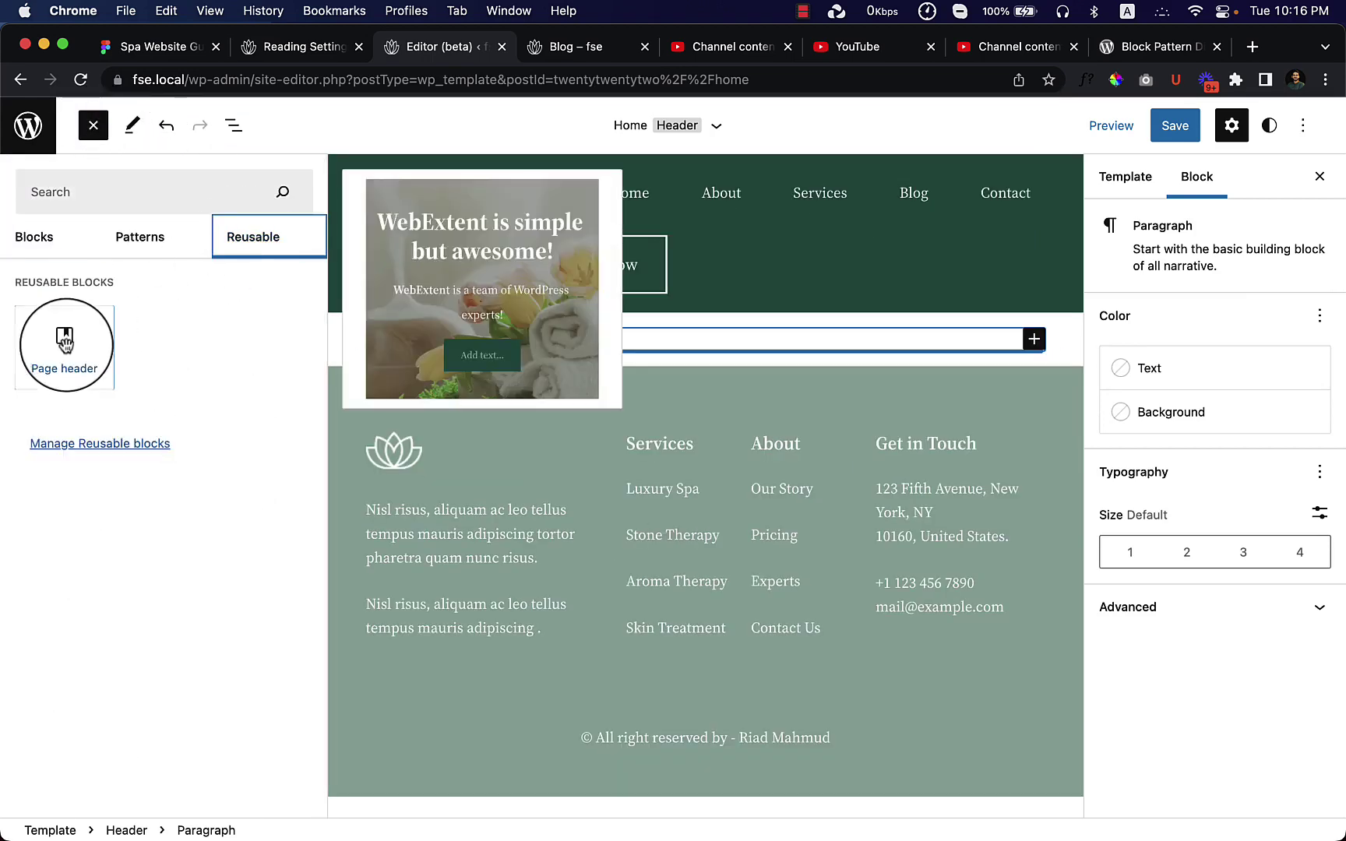
left_click_drag(66, 342, 556, 340)
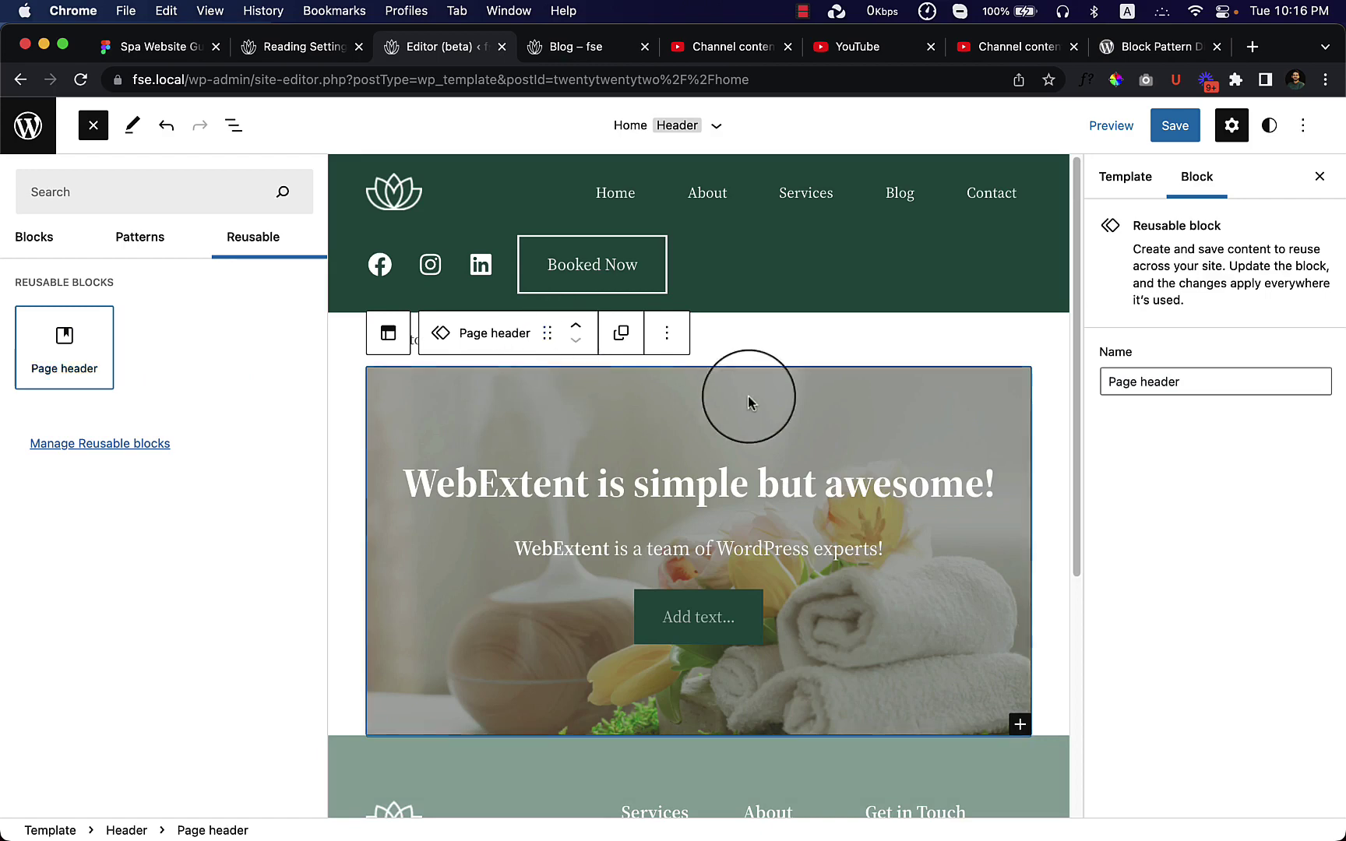
left_click(236, 126)
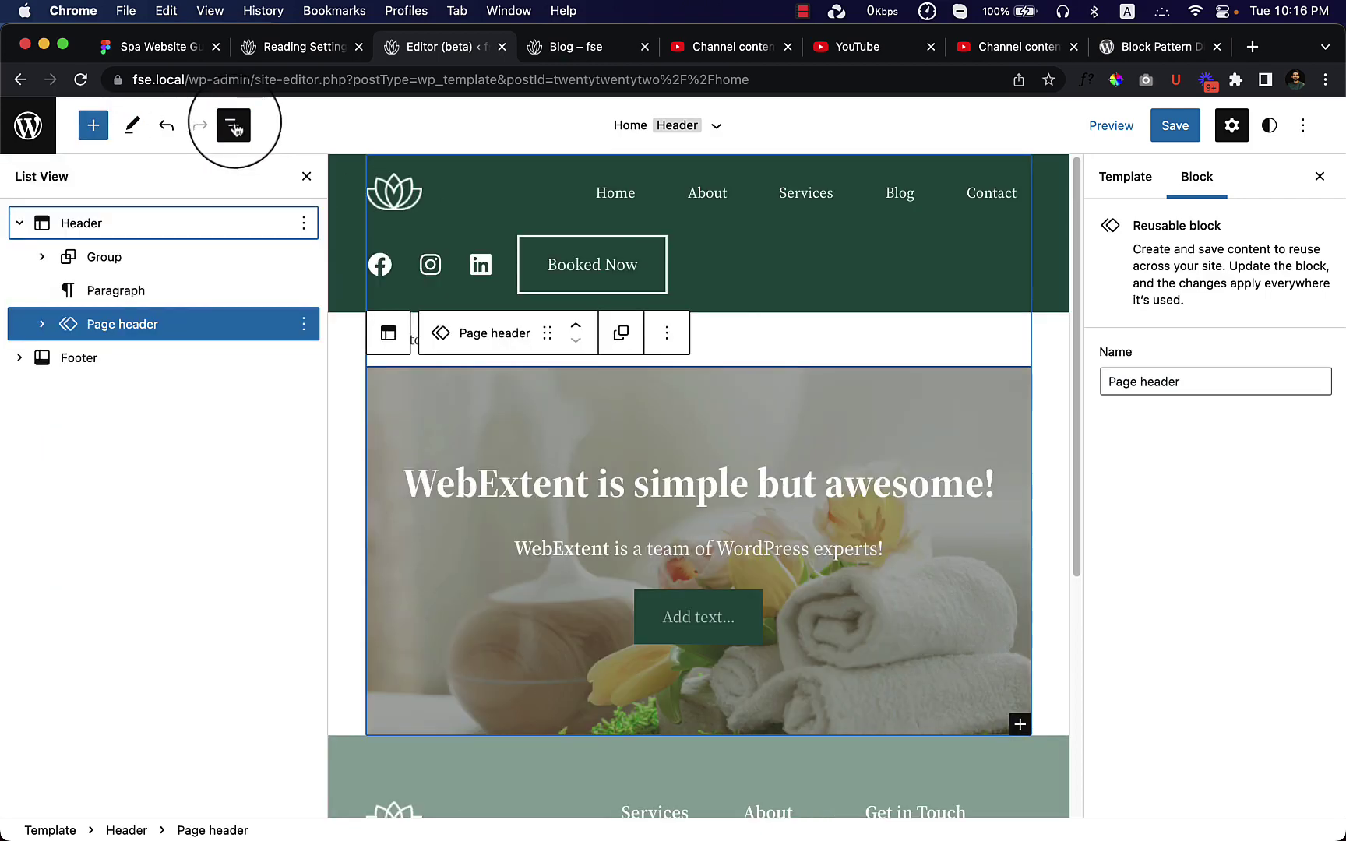
left_click(123, 233)
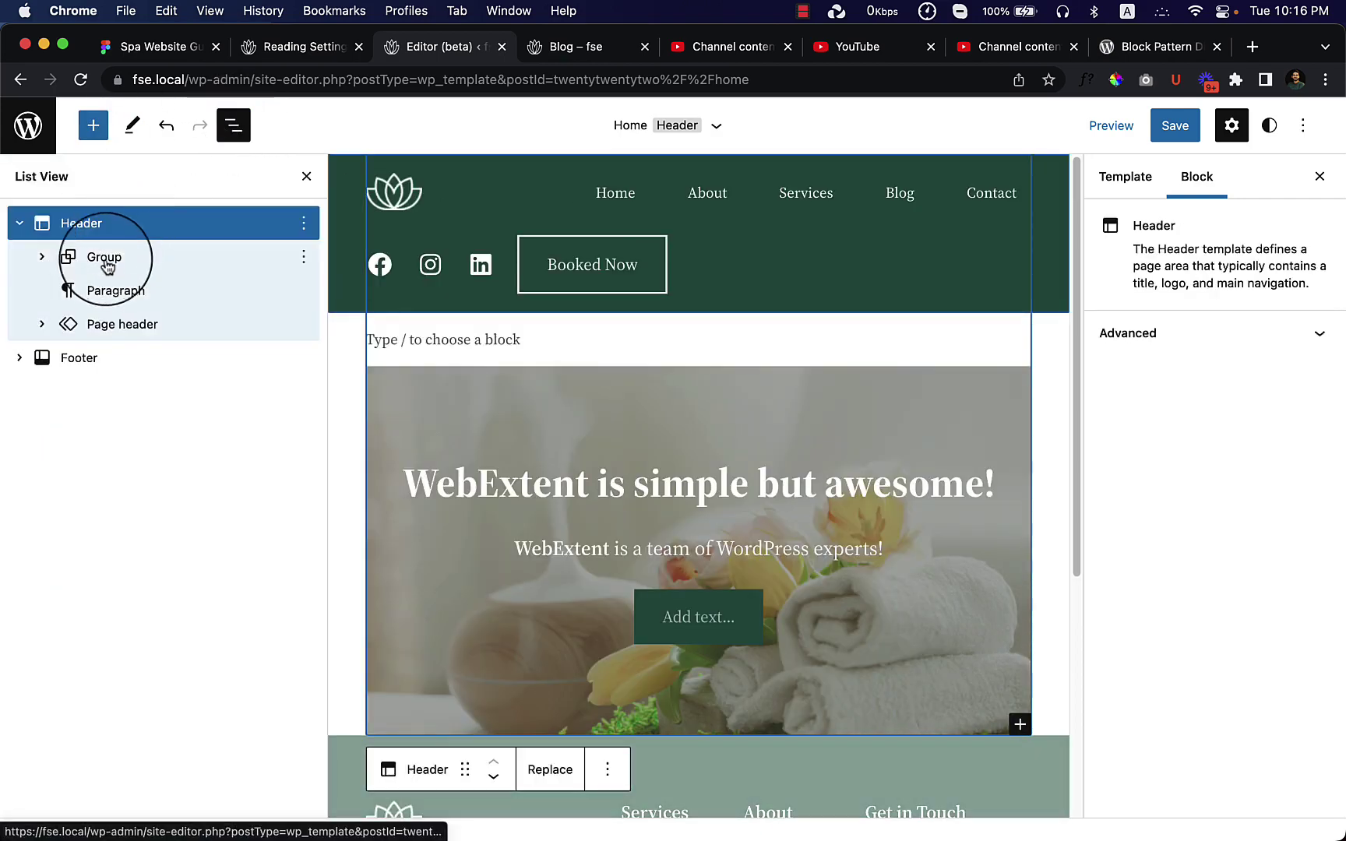
left_click(117, 263)
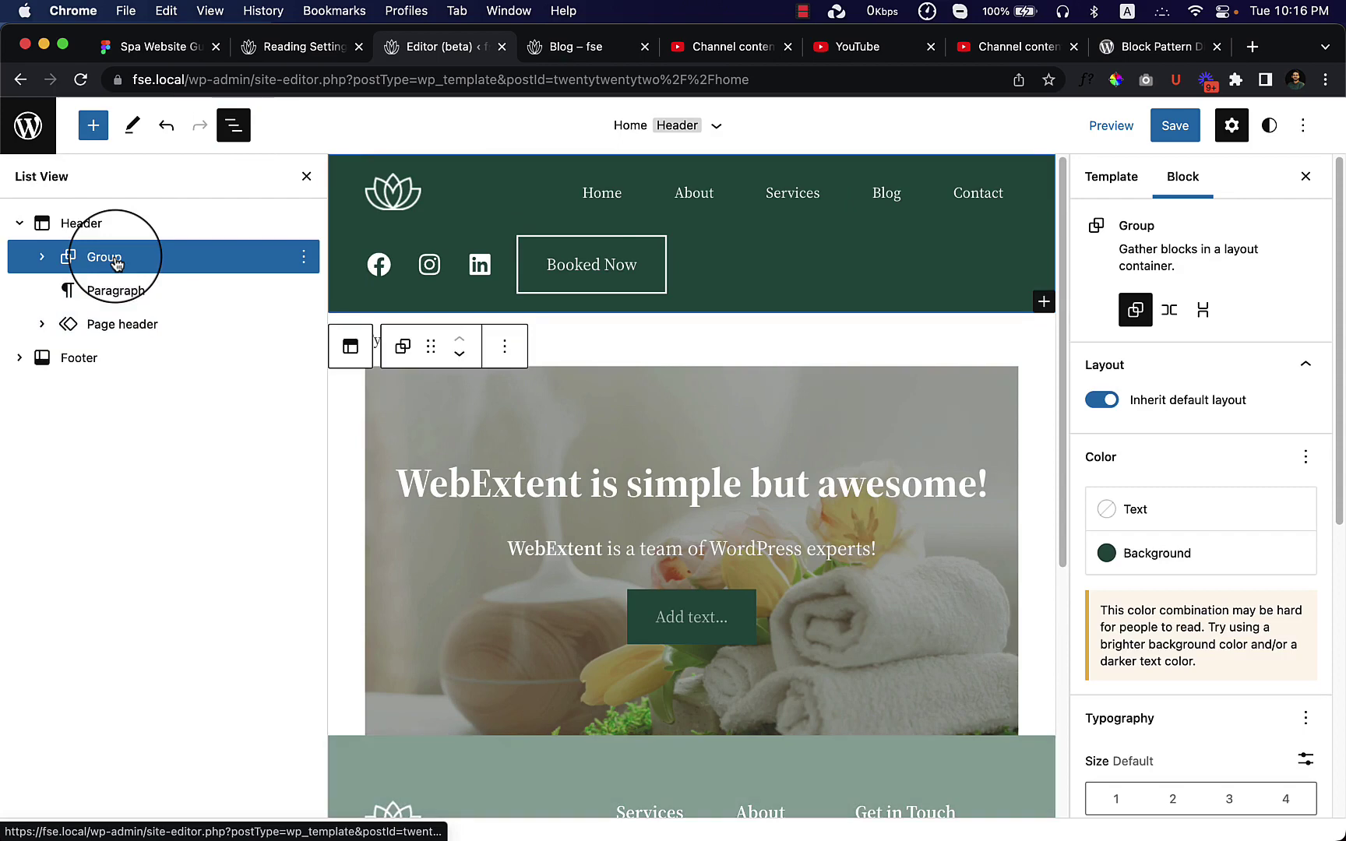
left_click(126, 333)
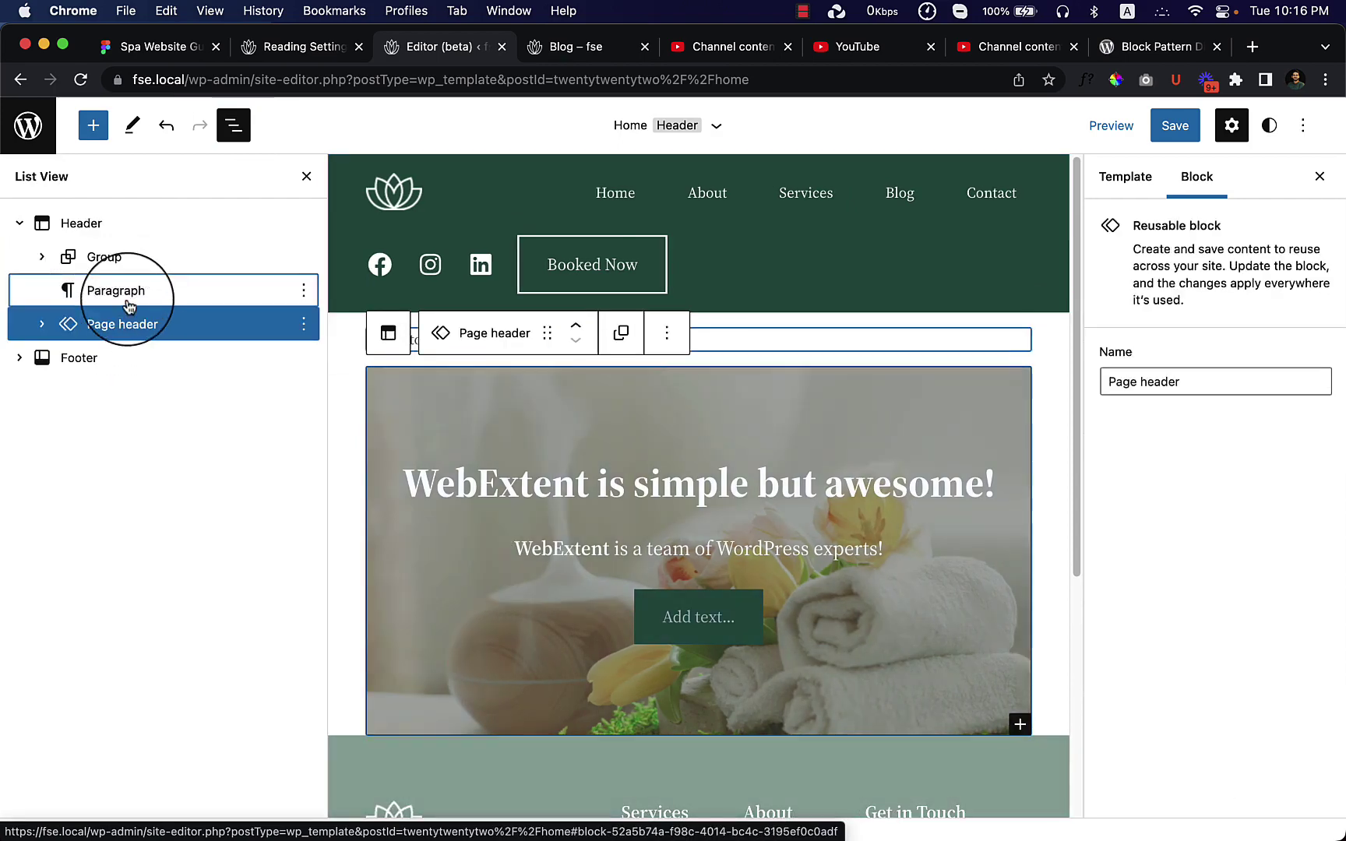
left_click(125, 293)
left_click(126, 267)
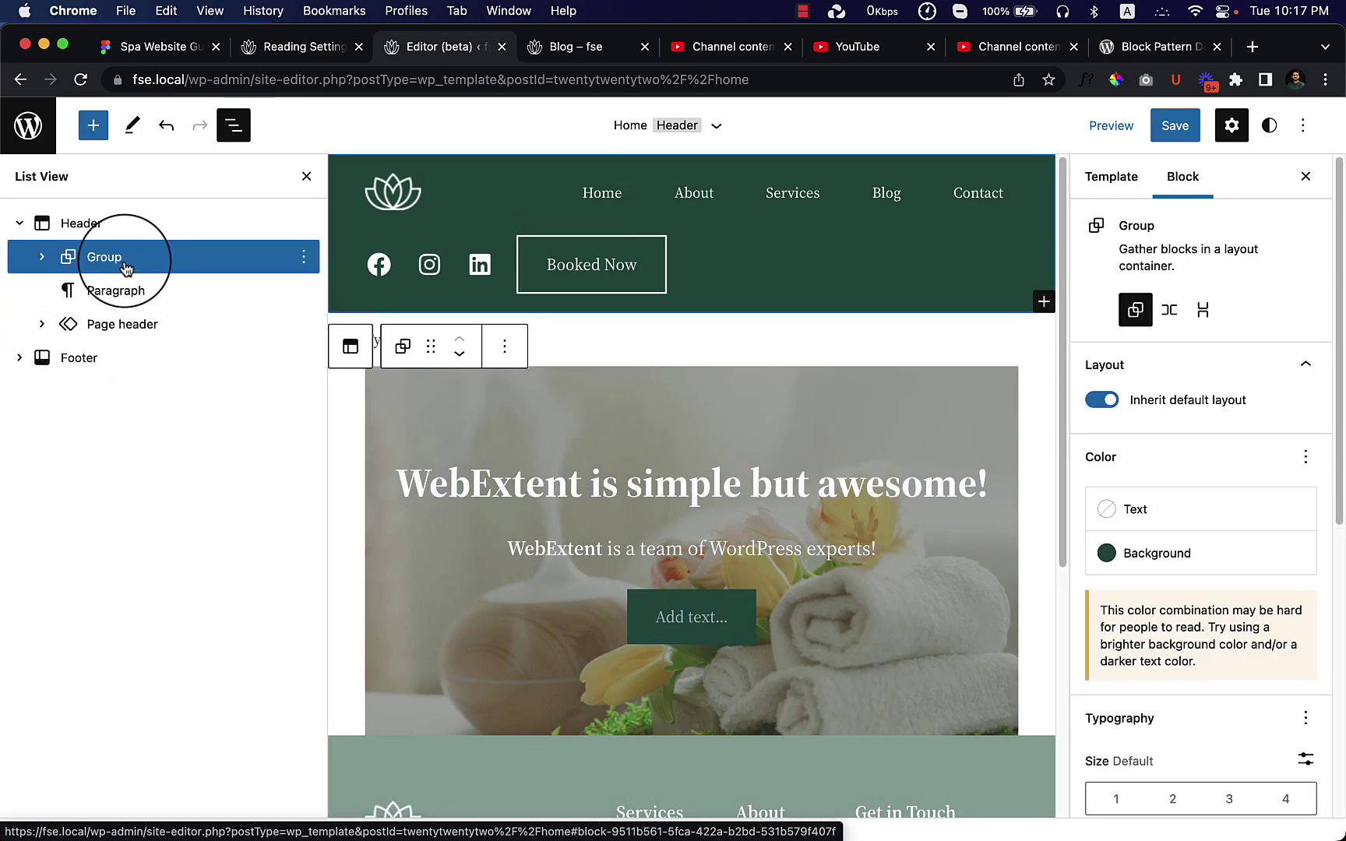
left_click(320, 262)
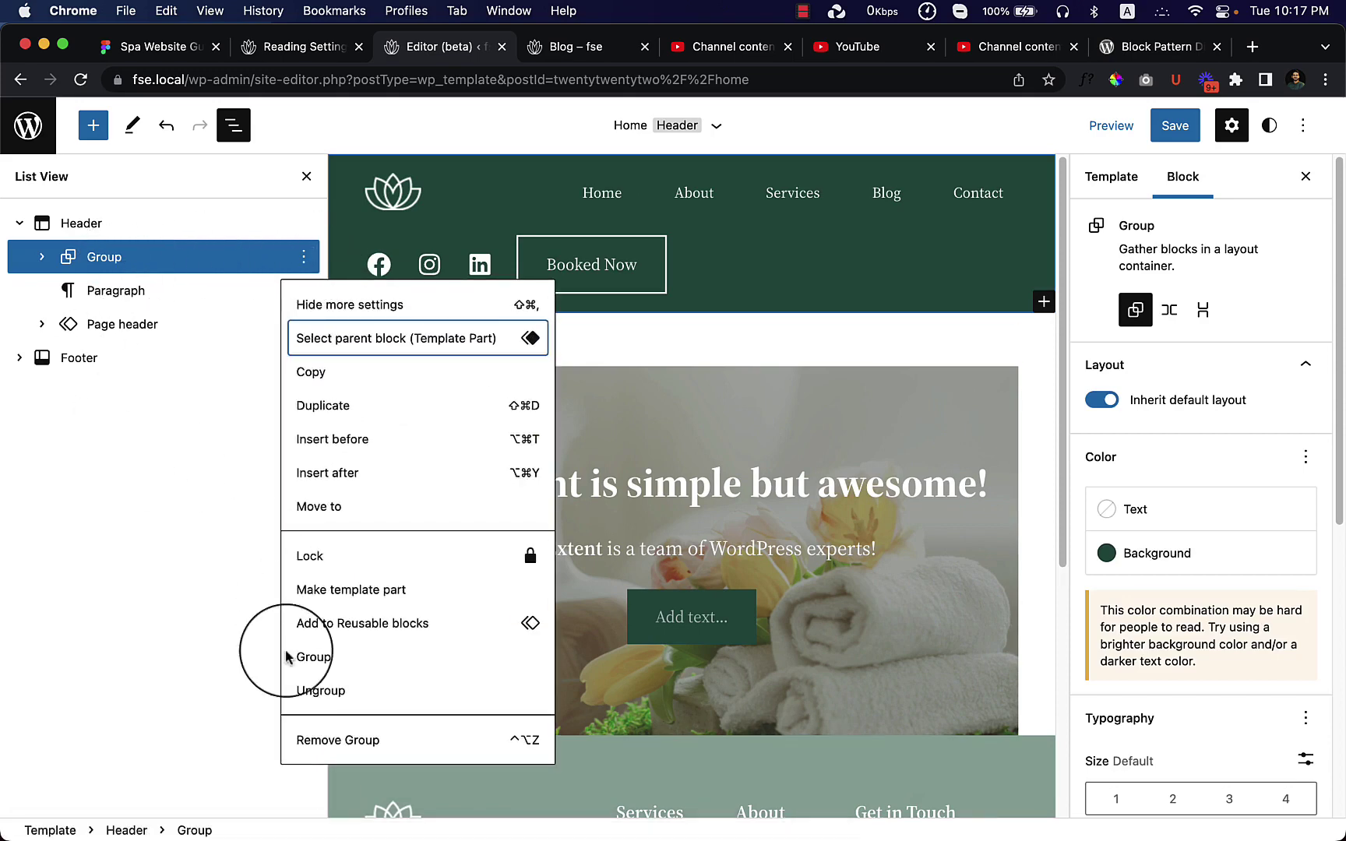
left_click(305, 739)
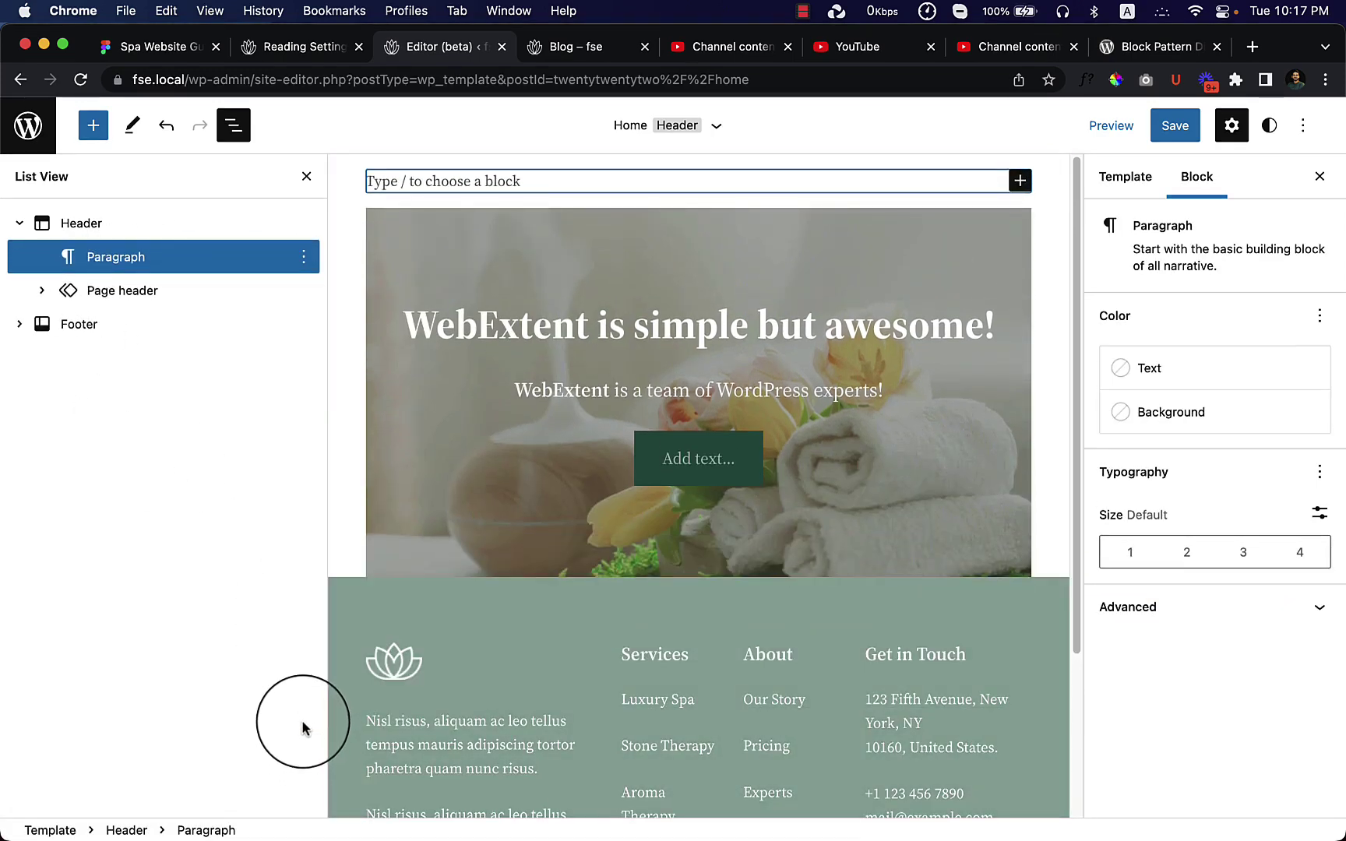
key("super+z")
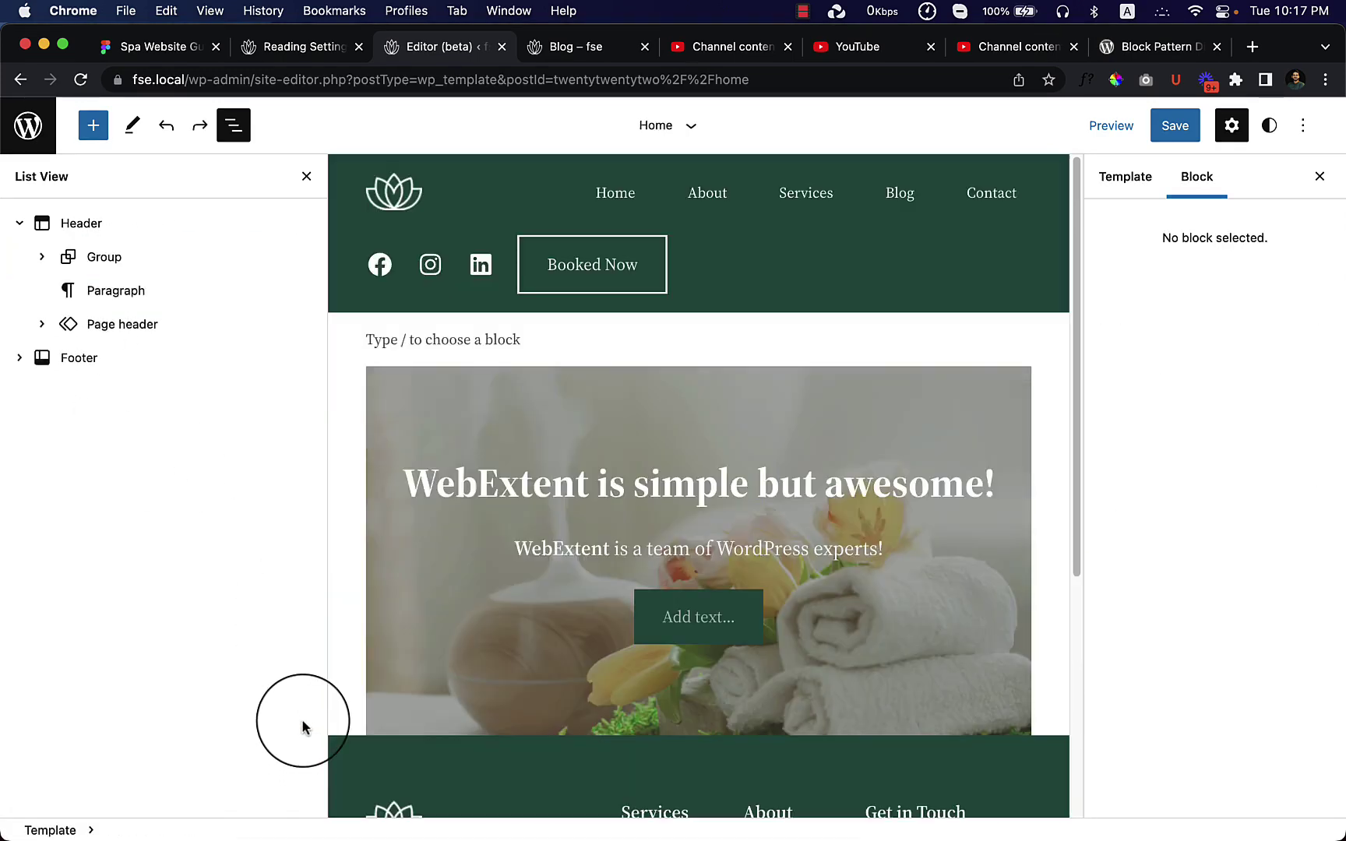
Move the reusable Page header block out of the Header part to the template's top level, between Header and Footer
left_click(186, 294)
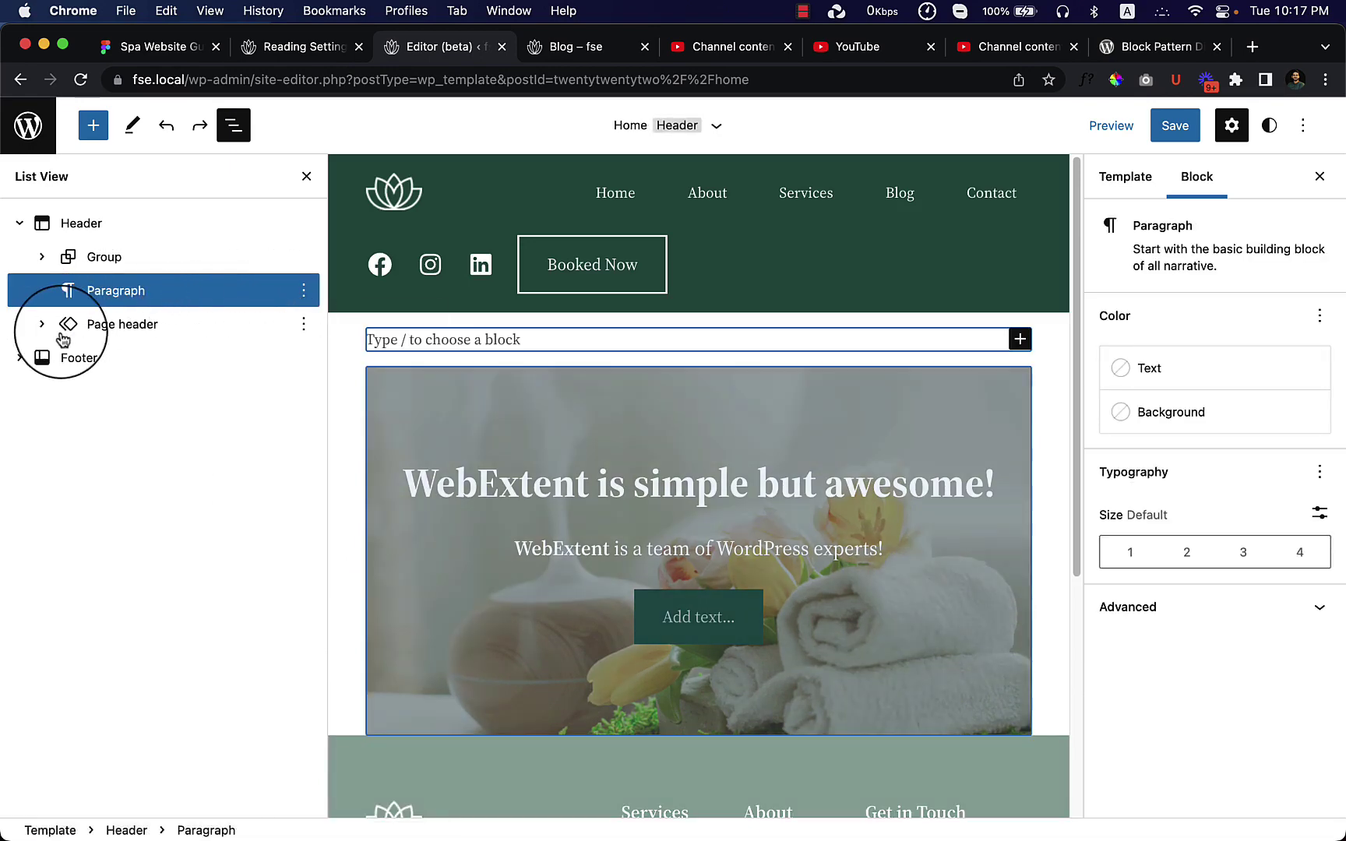
left_click(20, 224)
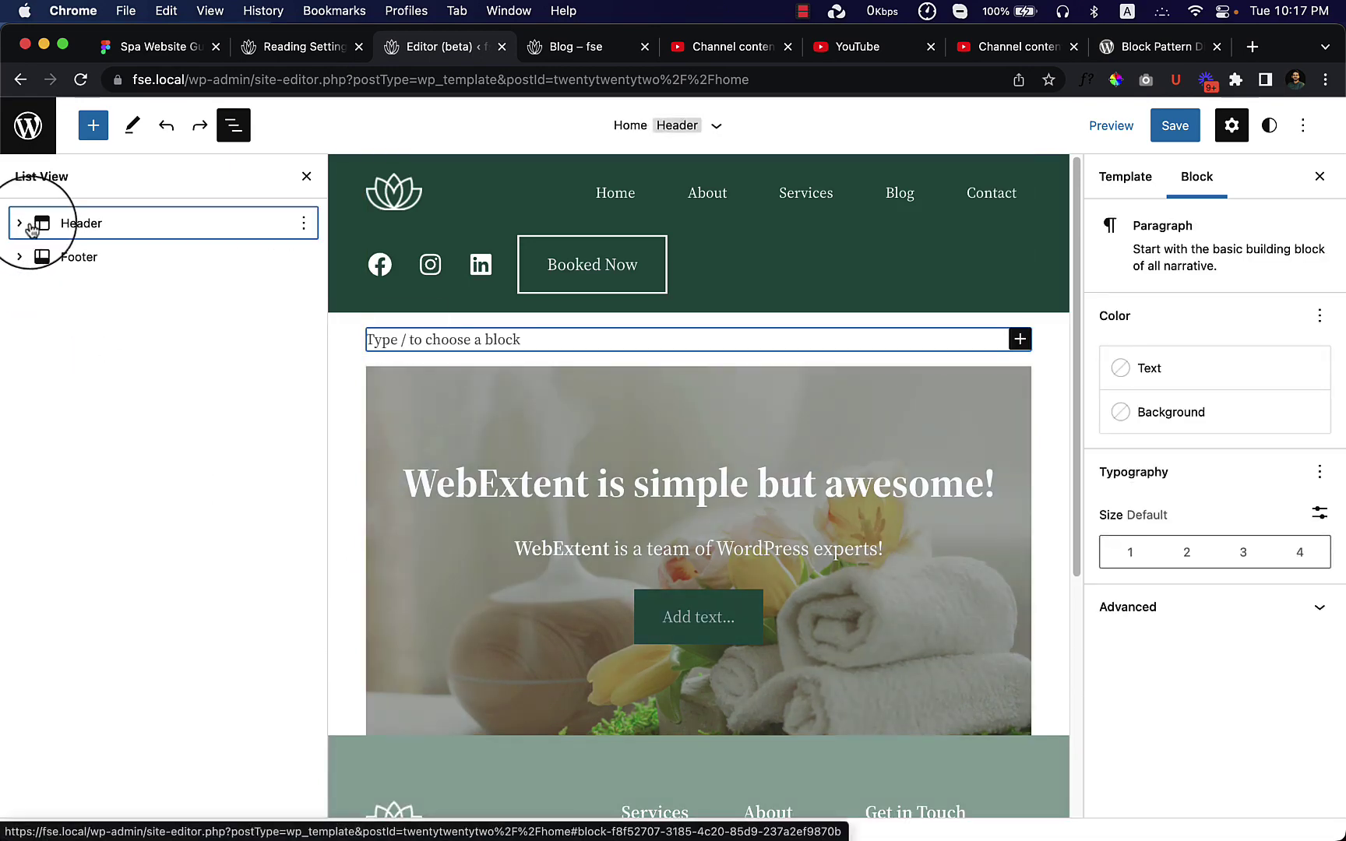
left_click(20, 223)
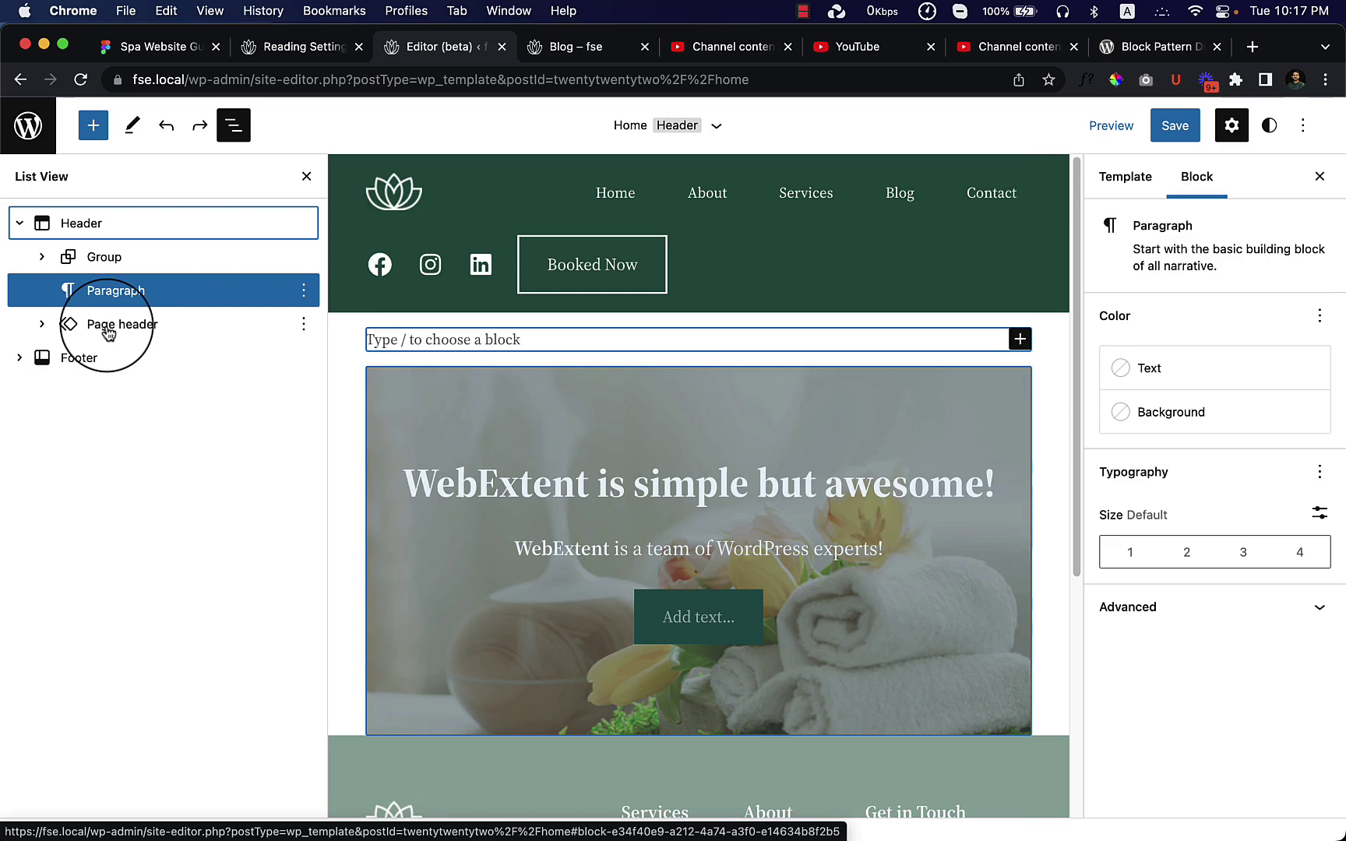
left_click_drag(108, 333, 23, 319)
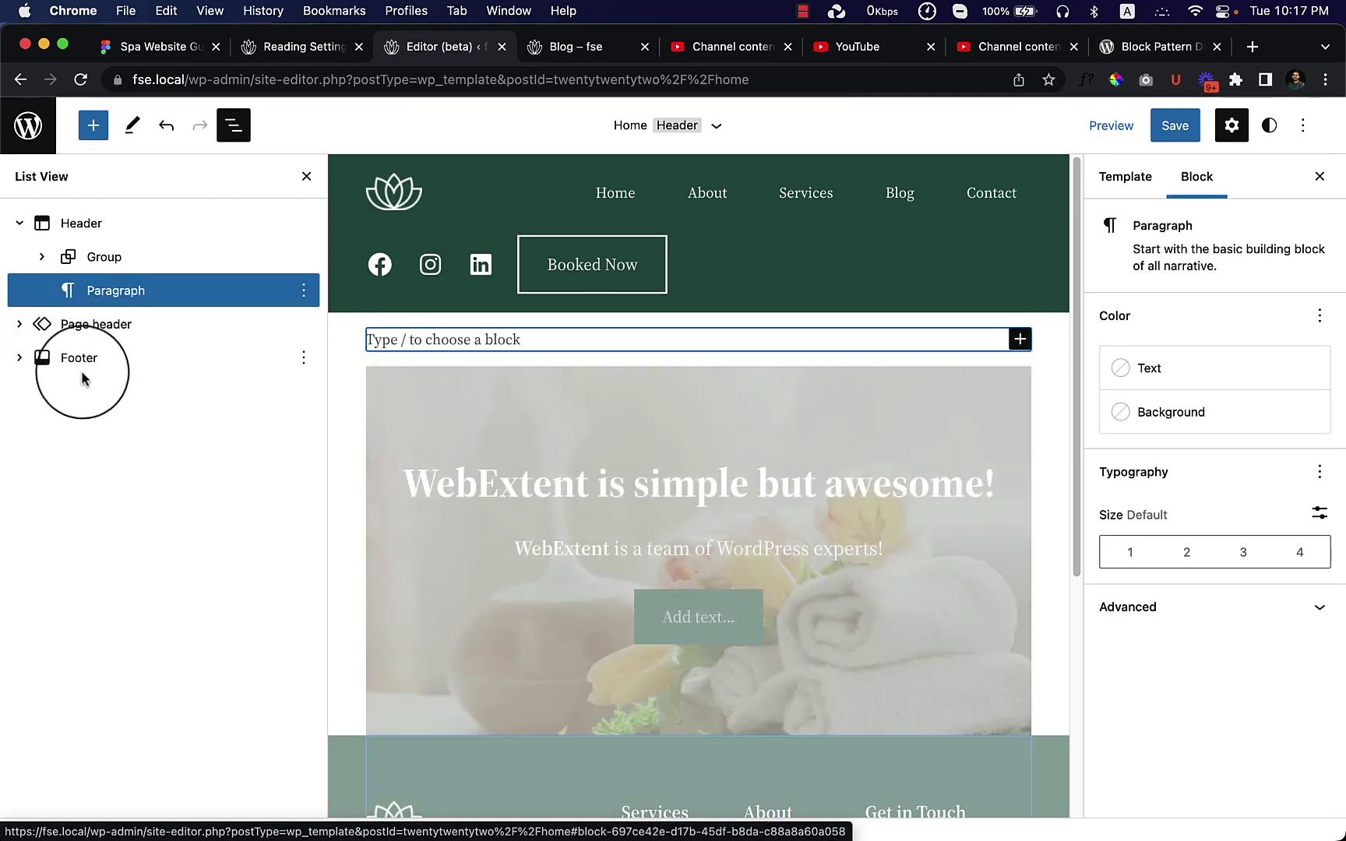
Remove the empty paragraph from the Header part, select the Page header block and hide the block structure
left_click(303, 290)
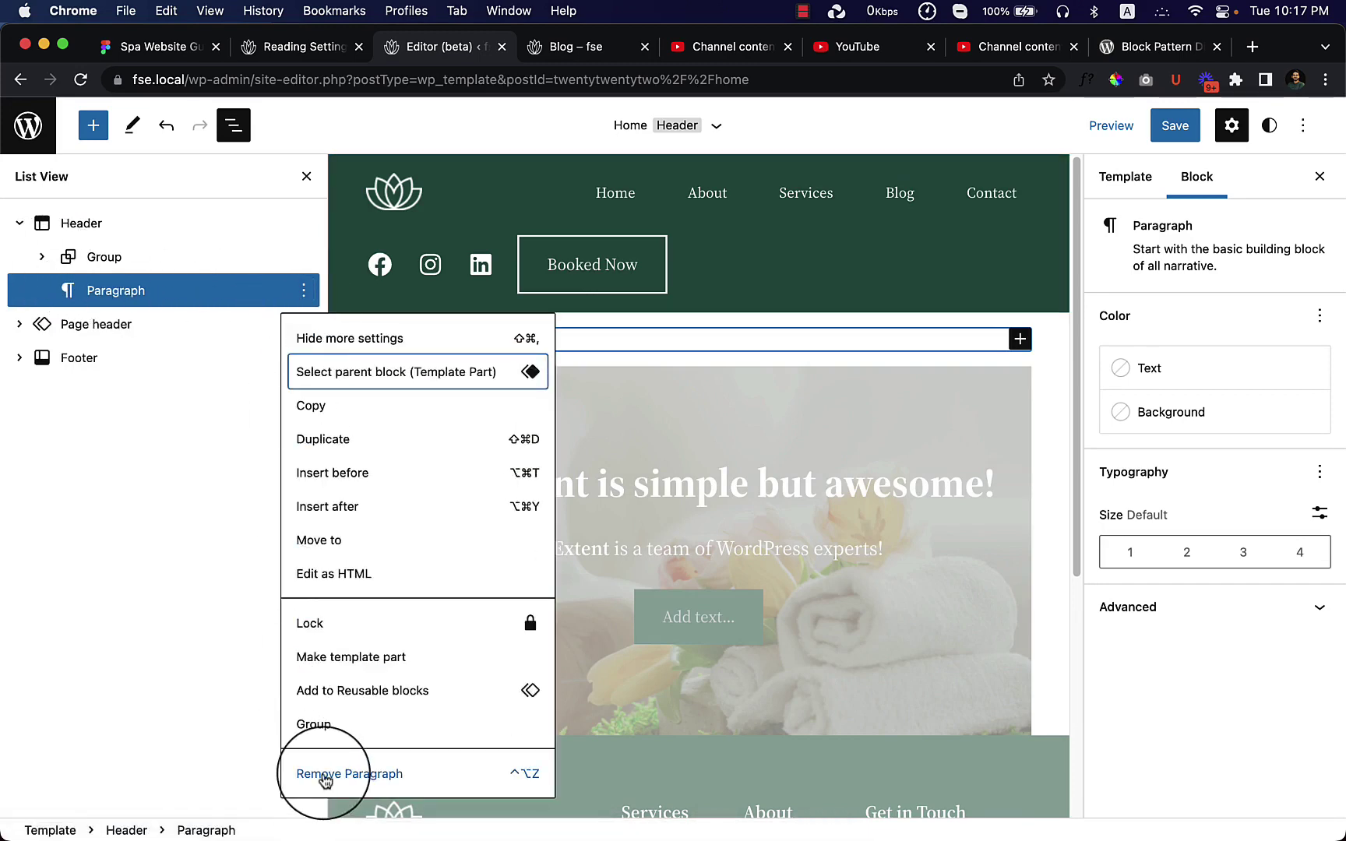
left_click(324, 775)
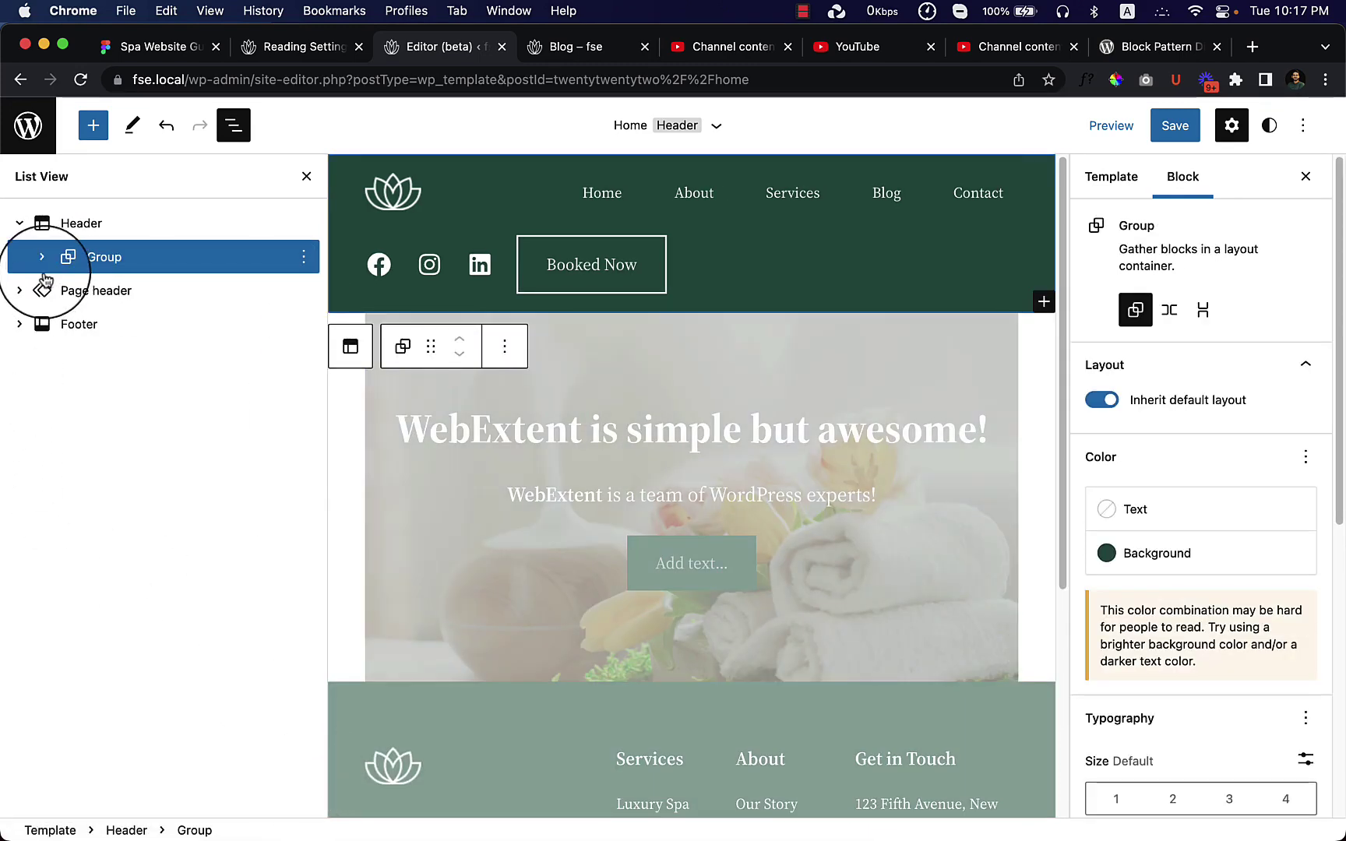
left_click(23, 226)
left_click(123, 255)
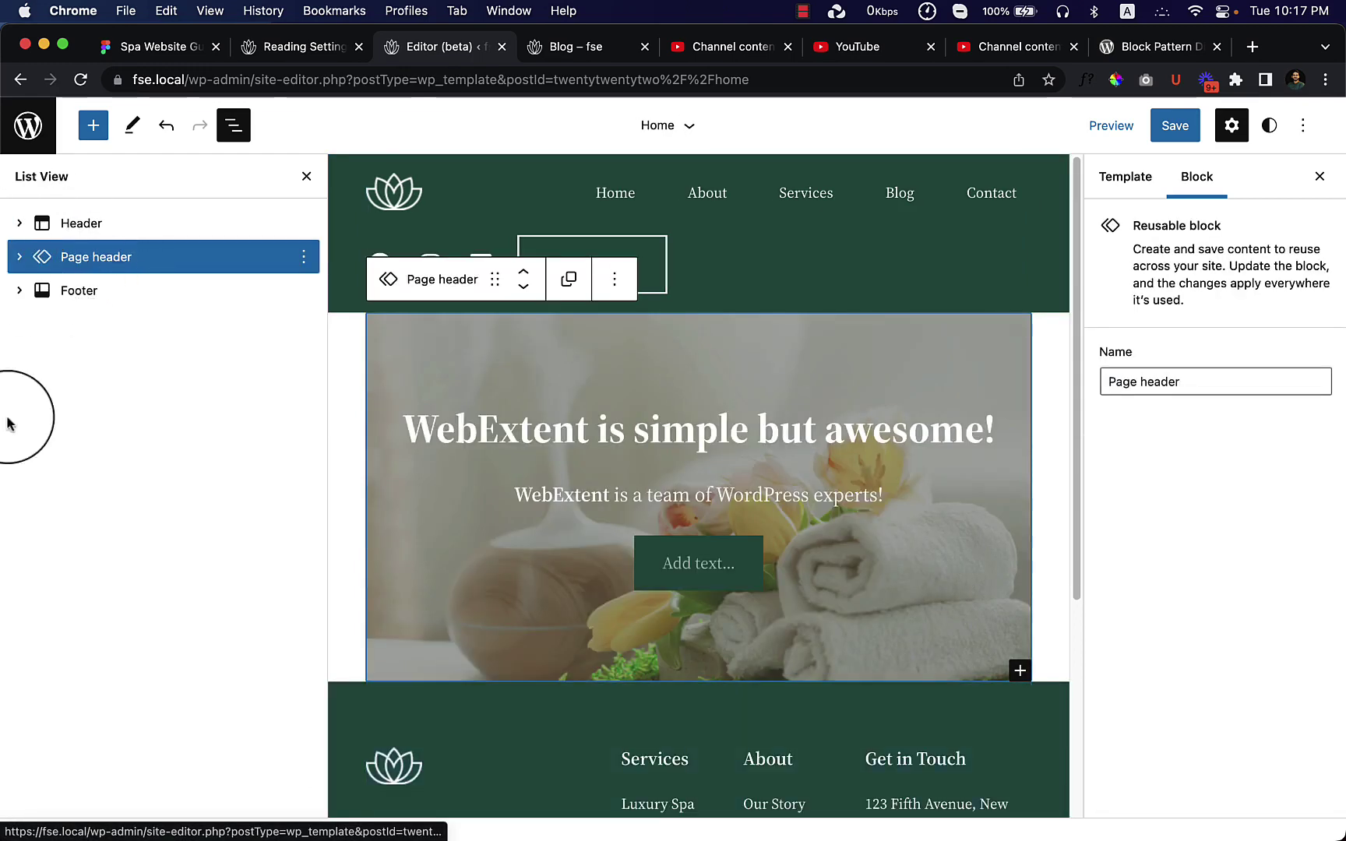
left_click(234, 125)
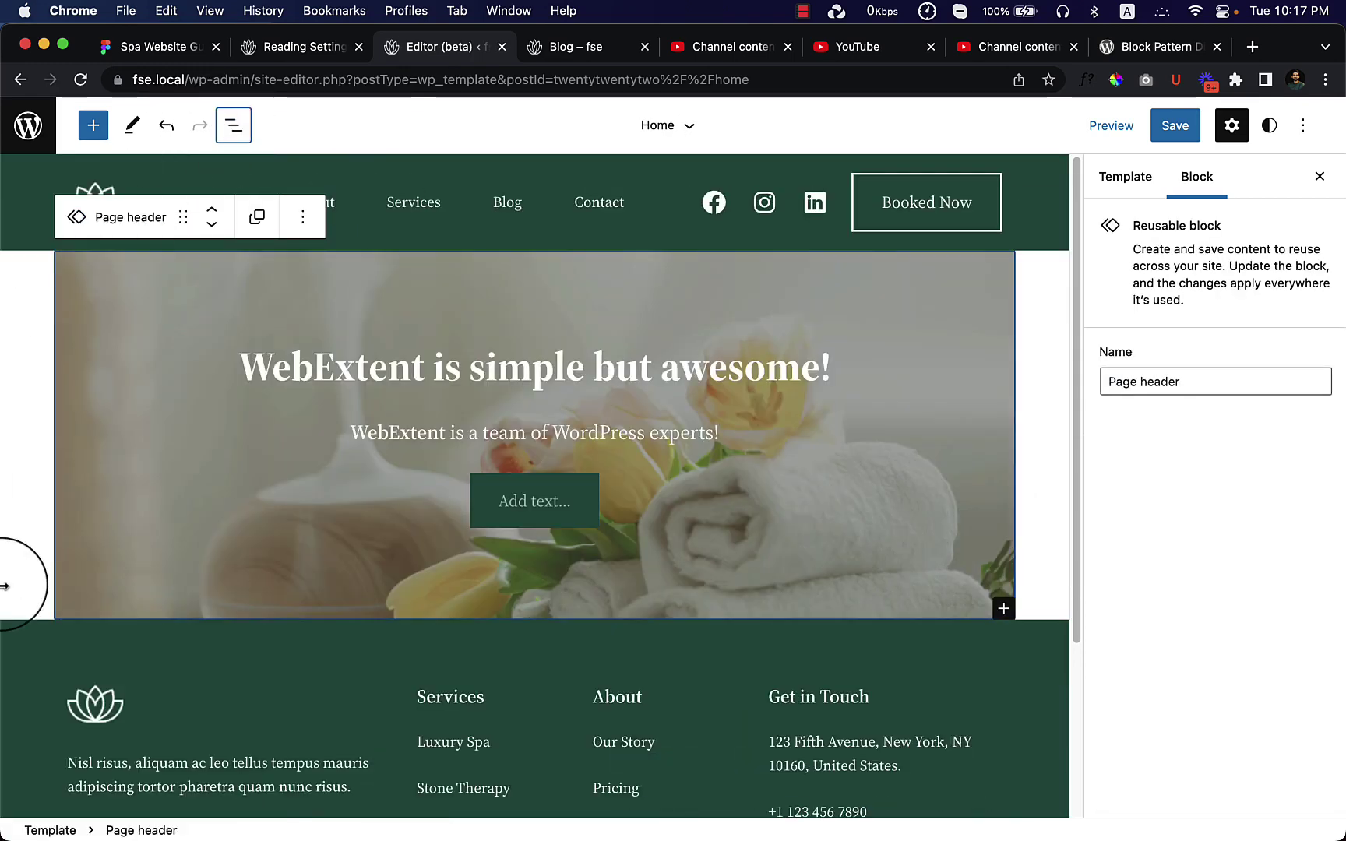
Save the Header template part changes and reload the Blog page on the site
left_click(1172, 126)
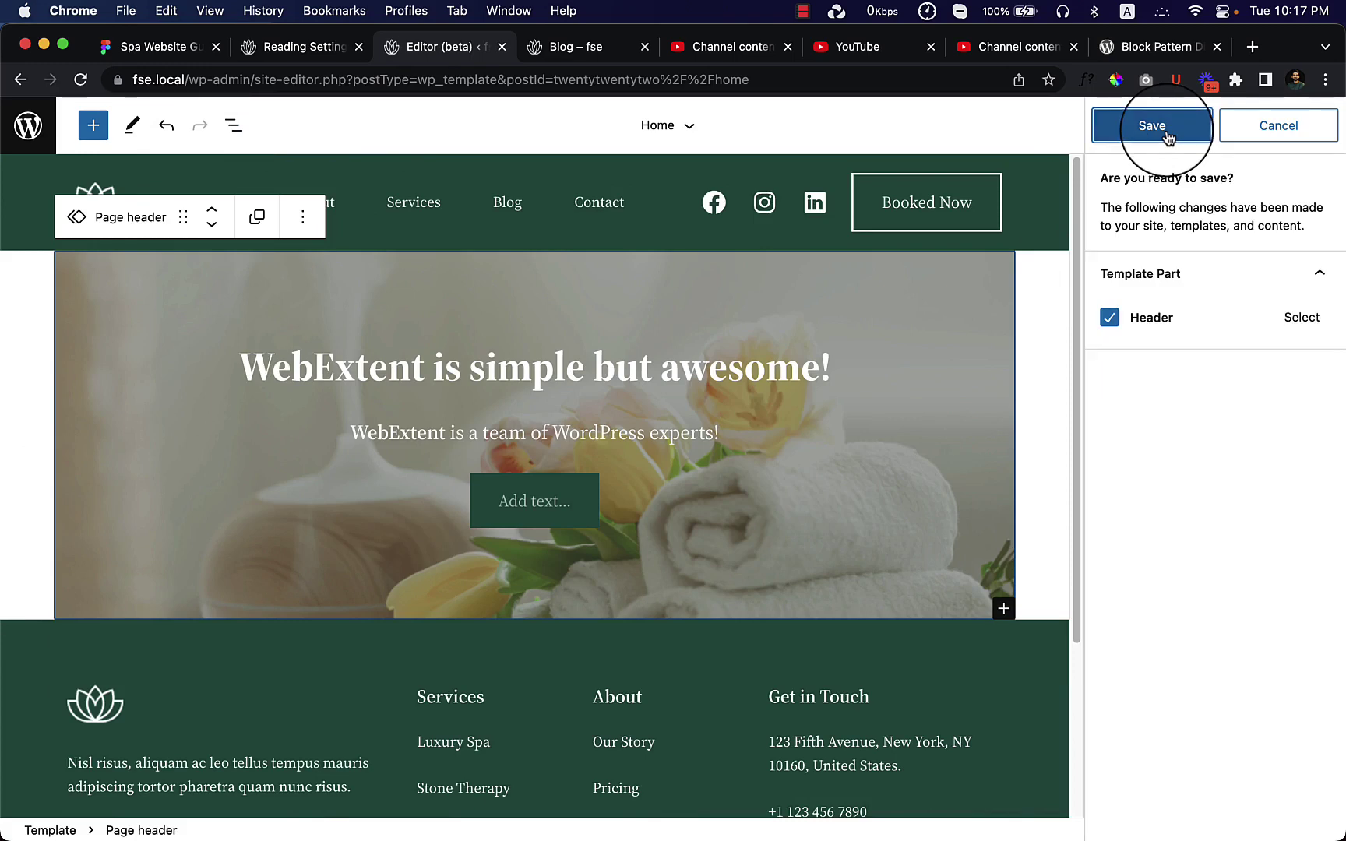
left_click(1161, 128)
left_click(592, 47)
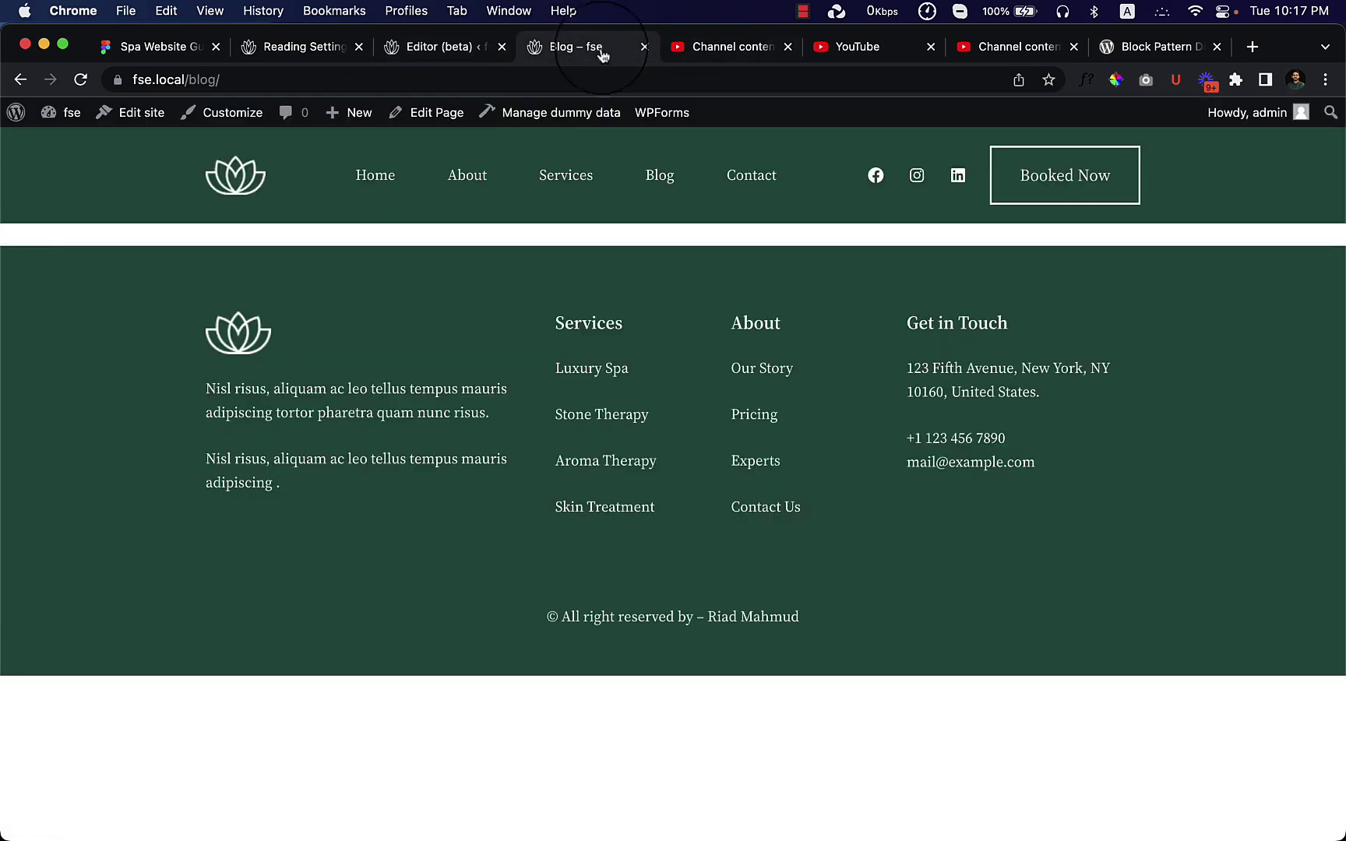
right_click(646, 248)
left_click(670, 291)
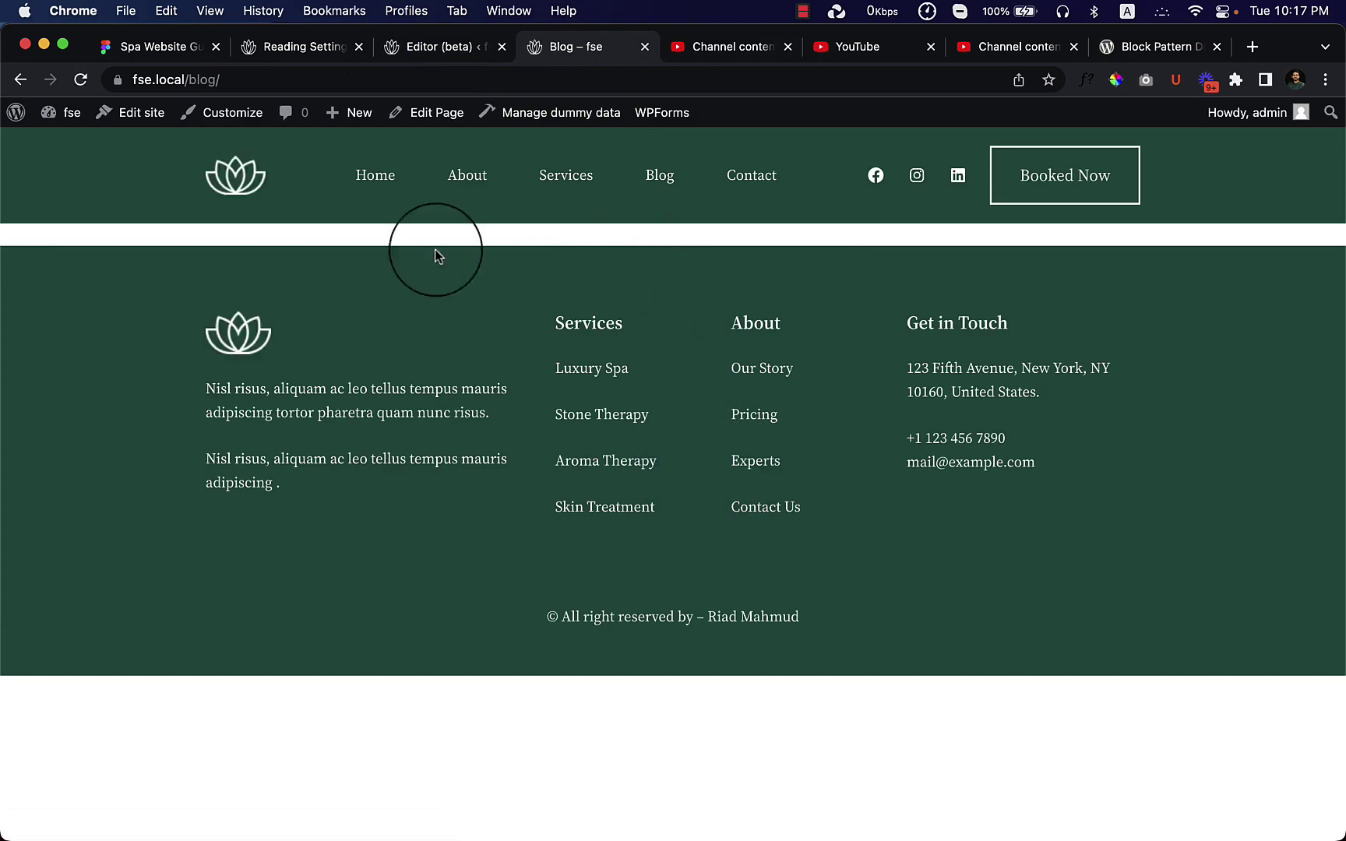
Return to the Home template and remove the empty button from the Page header's cover
left_click(440, 46)
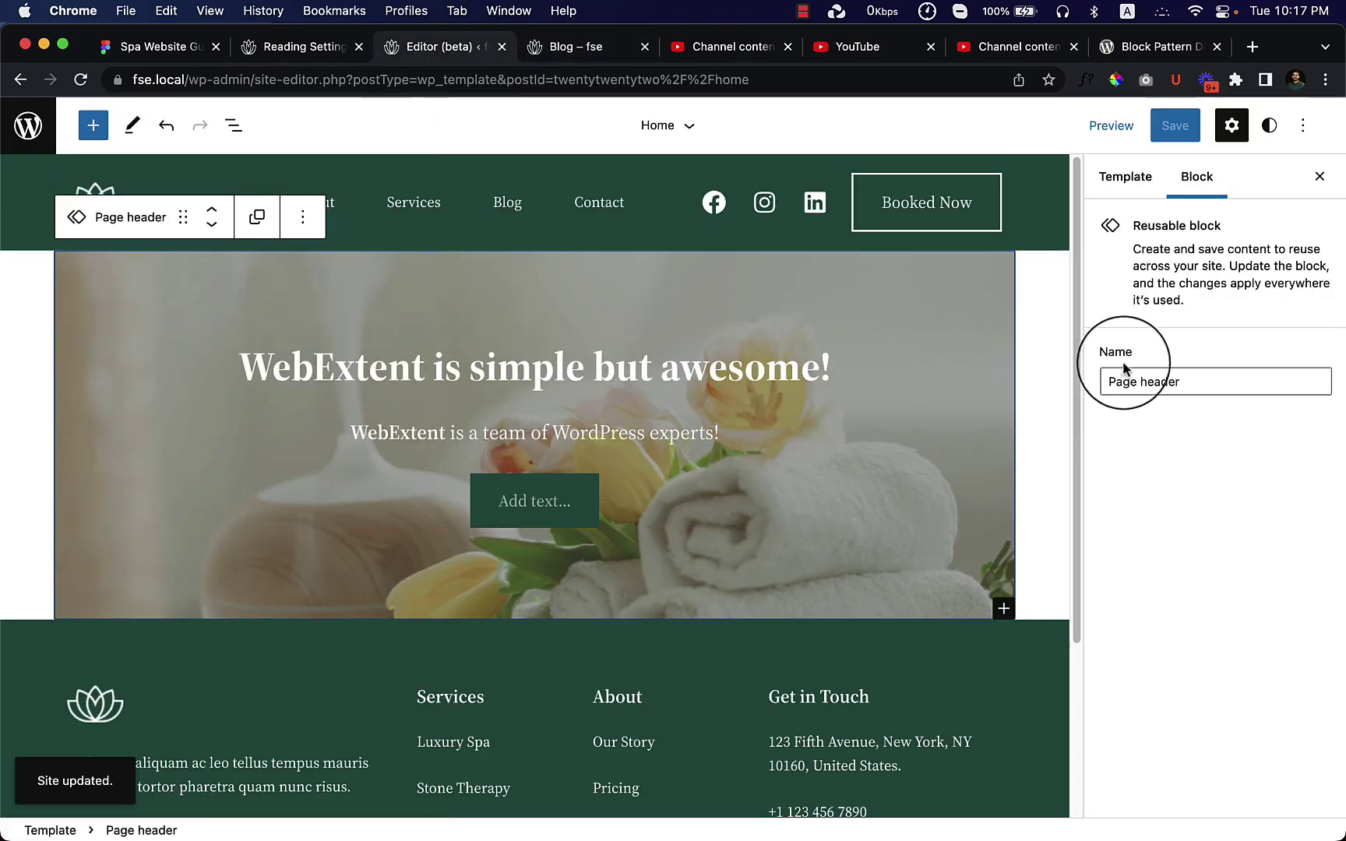
left_click(22, 366)
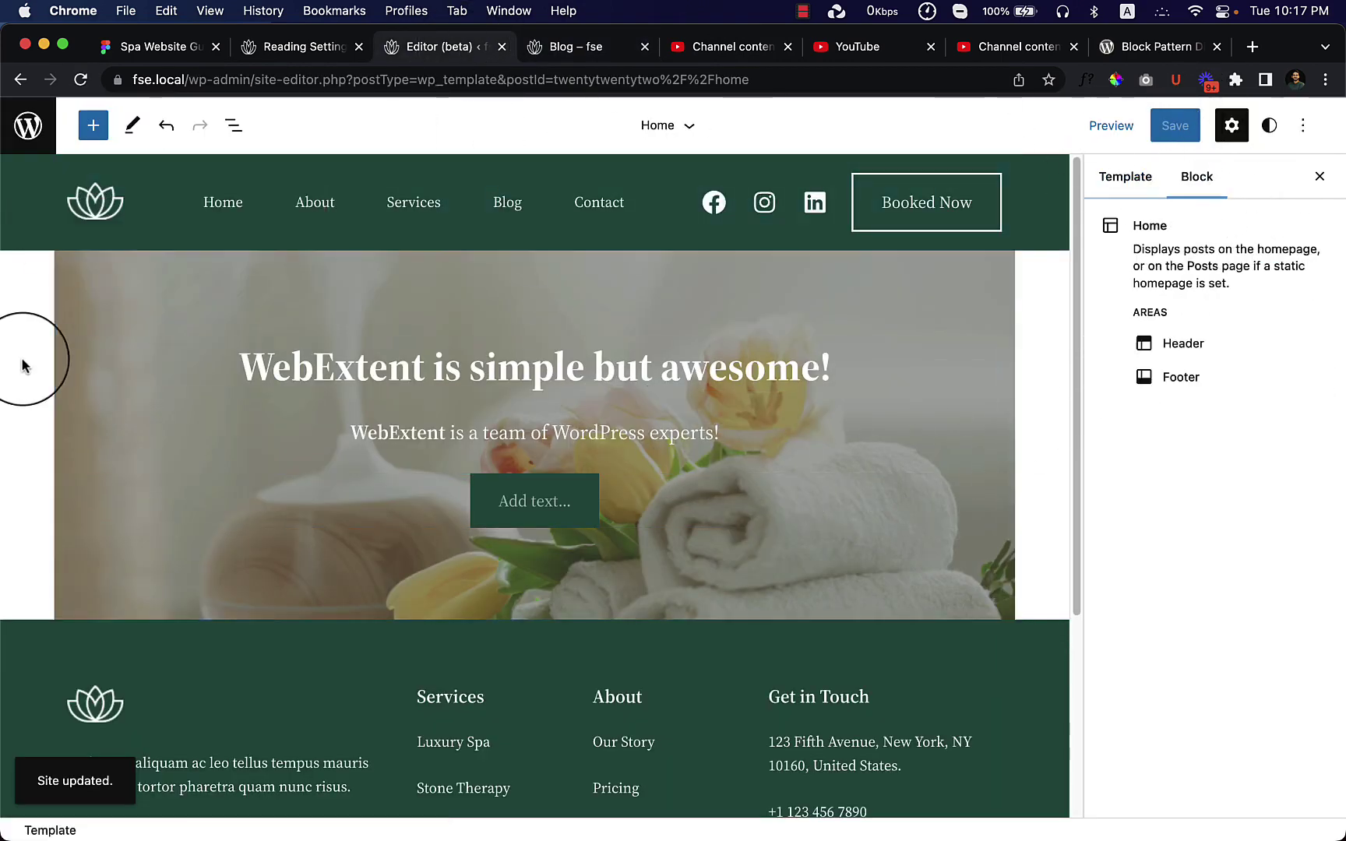
left_click(233, 126)
left_click(841, 559)
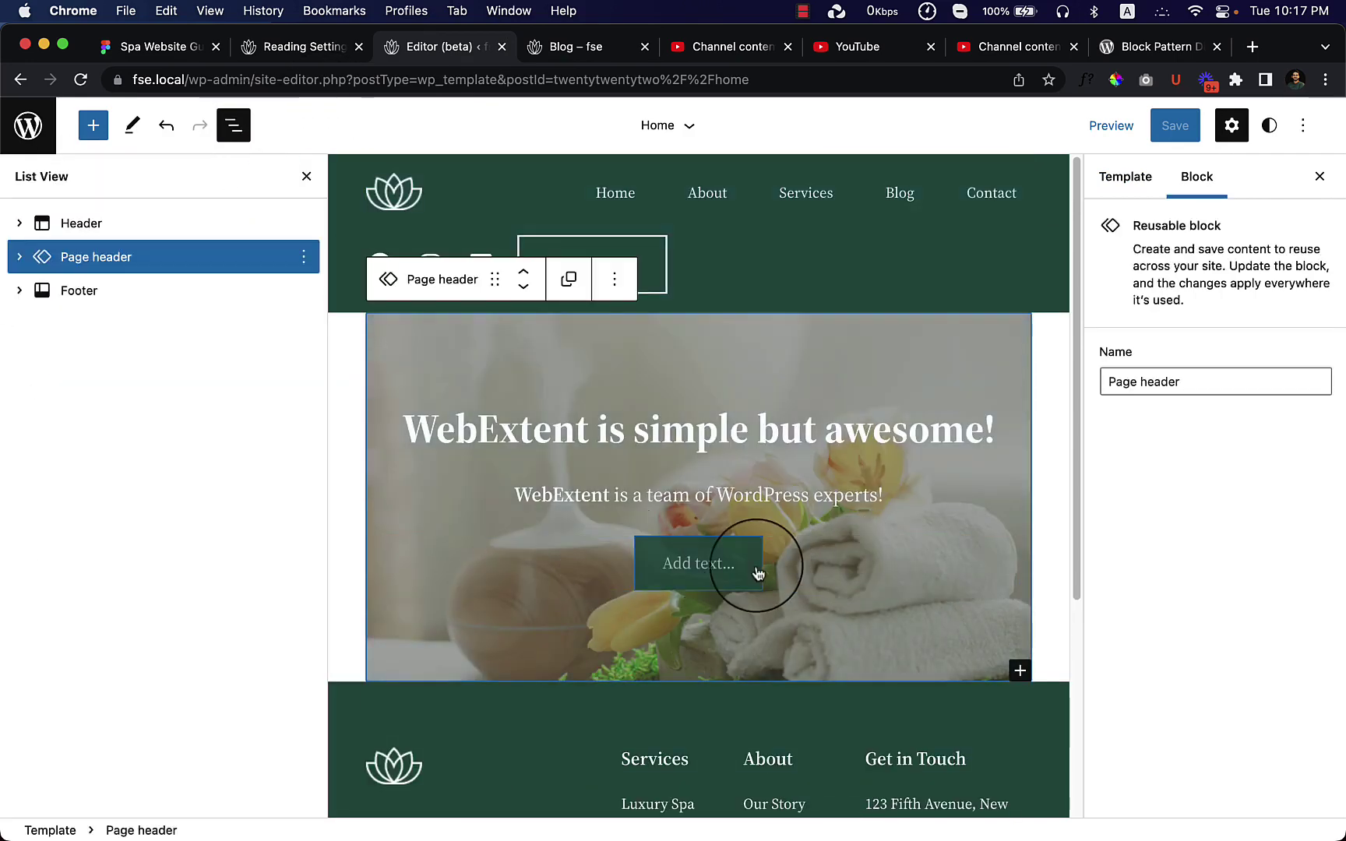
left_click(804, 569)
left_click(822, 501)
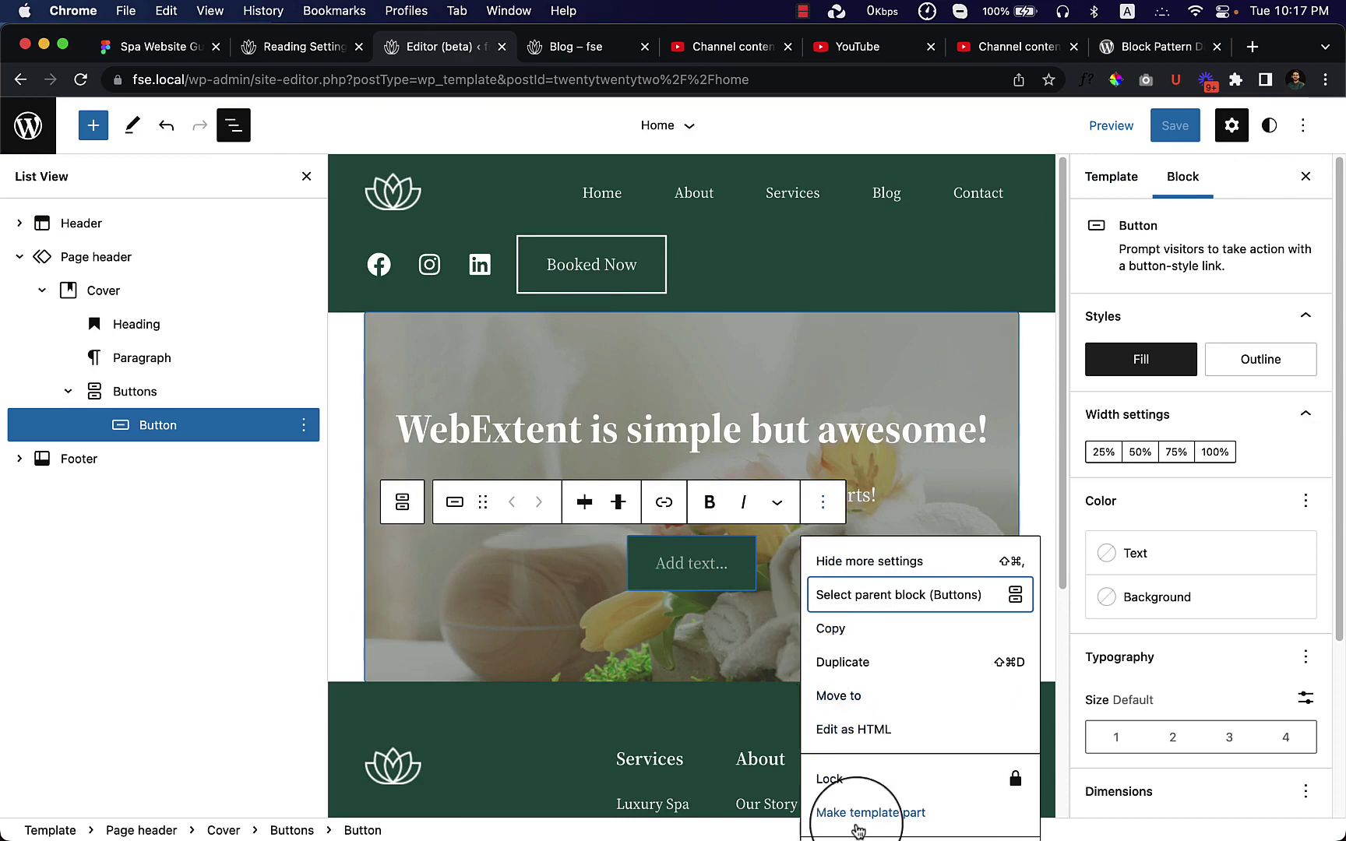
scroll(985, 708, "down", 3)
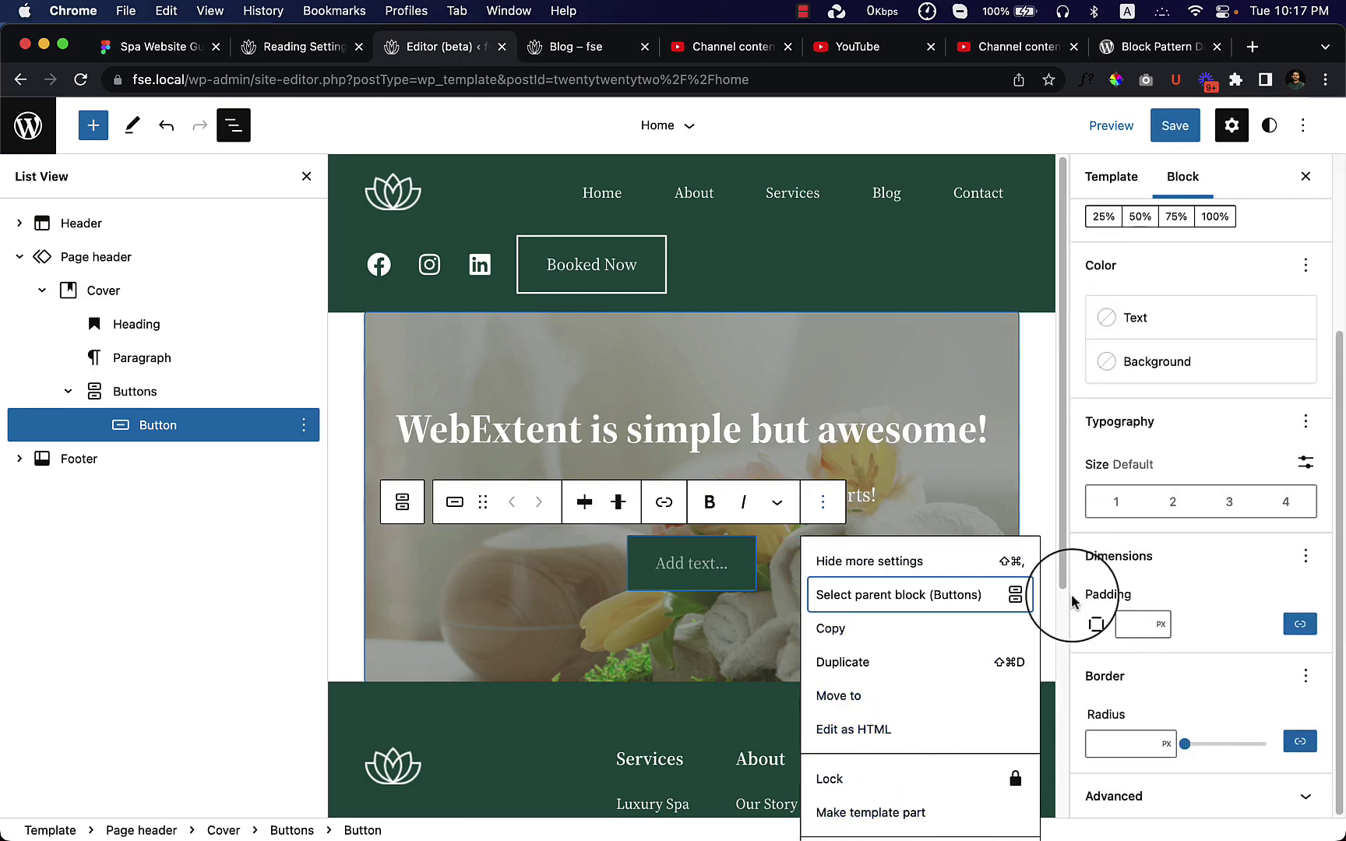
scroll(1047, 615, "down", 5)
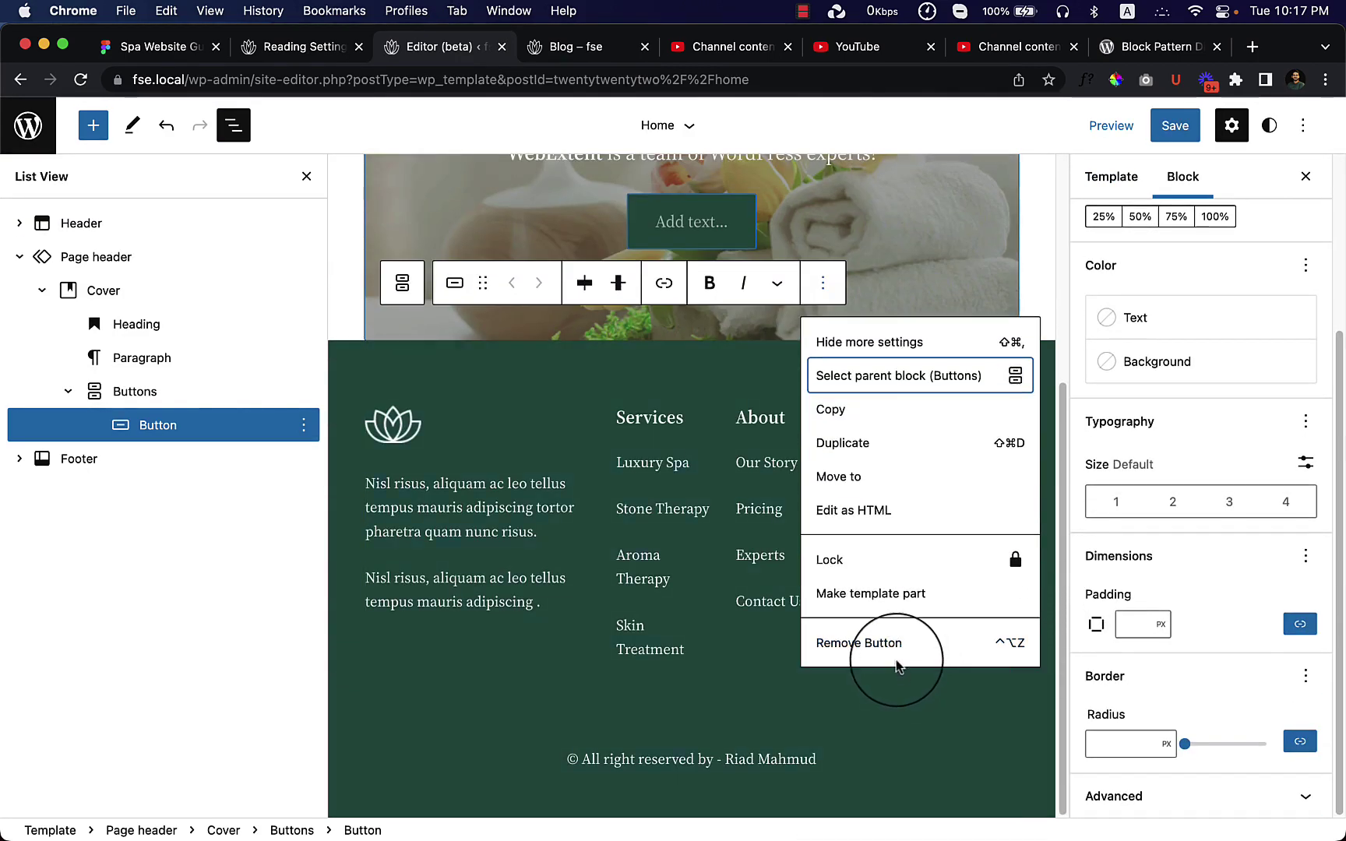
left_click(896, 643)
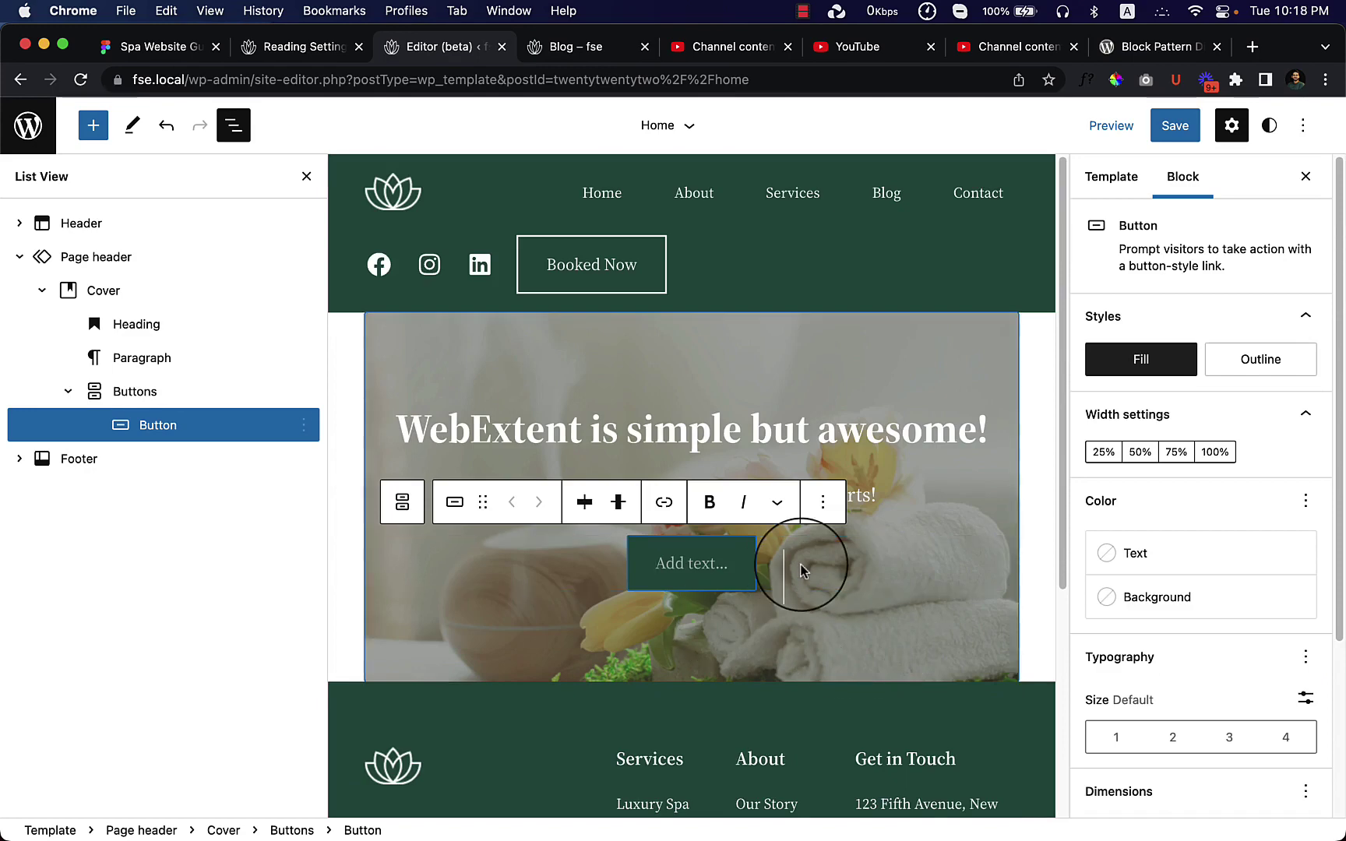
left_click(830, 519)
scroll(704, 734, "down", 5)
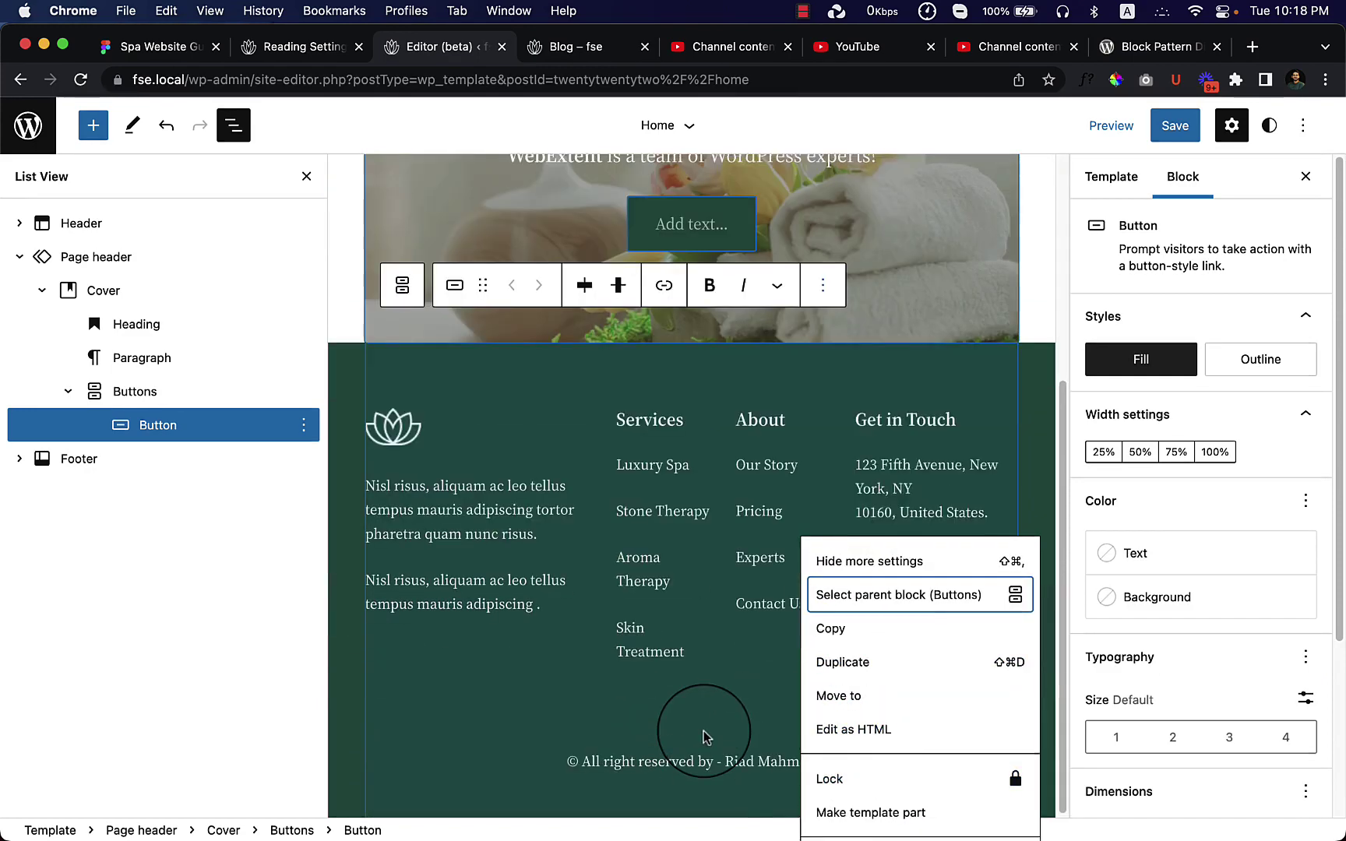
left_click(879, 647)
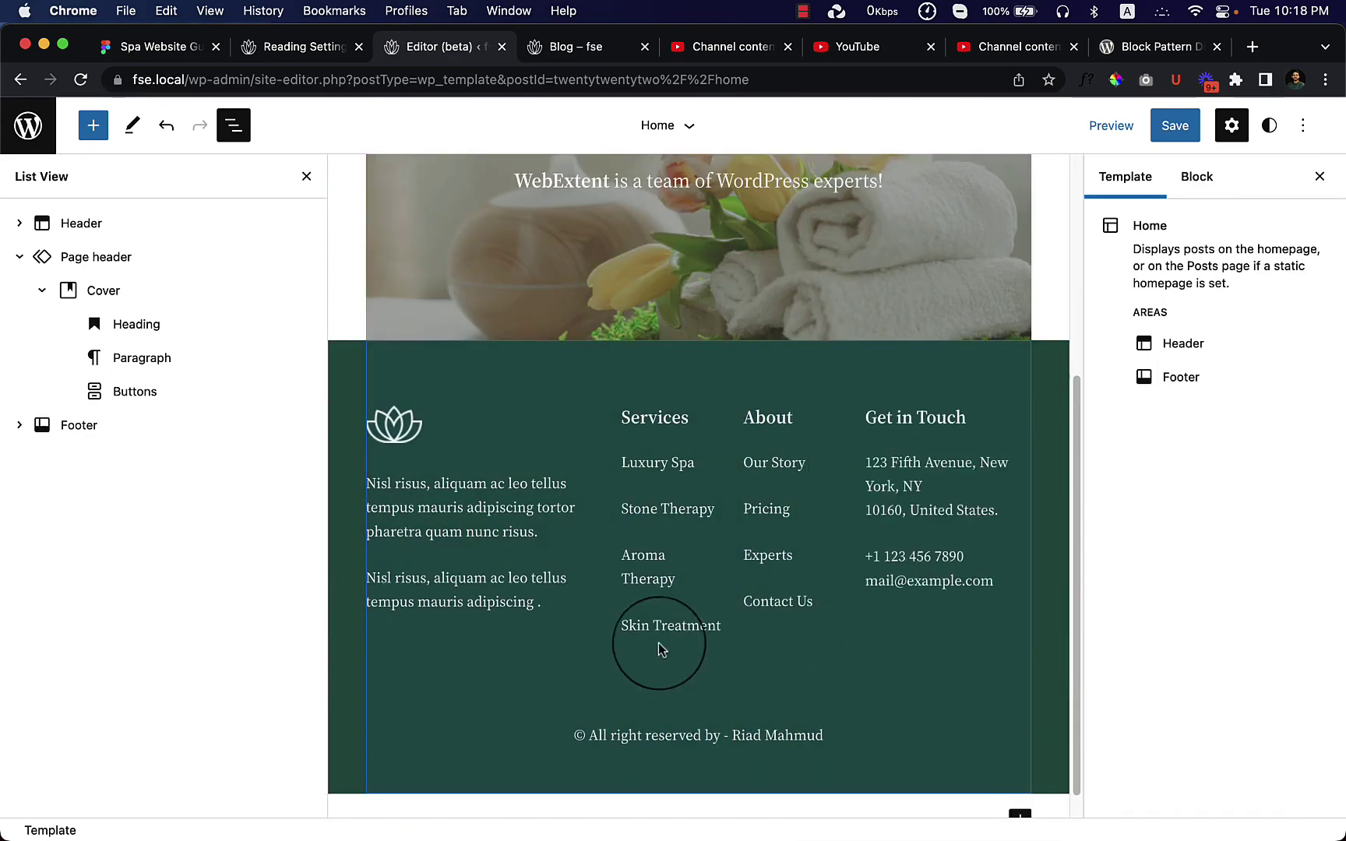
Remove the empty Buttons block from the Page header and select its Cover block
left_click(166, 393)
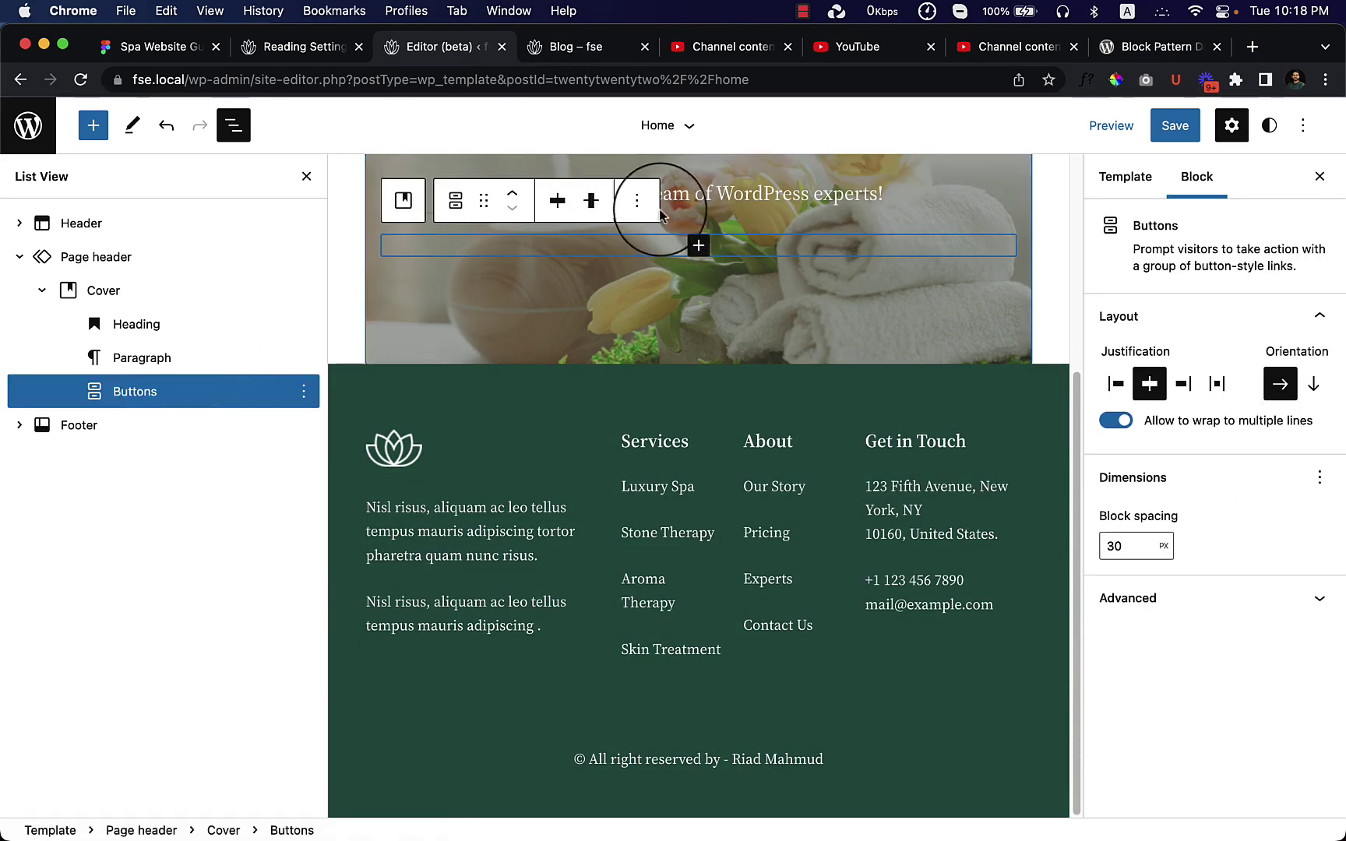
left_click(637, 202)
left_click(687, 696)
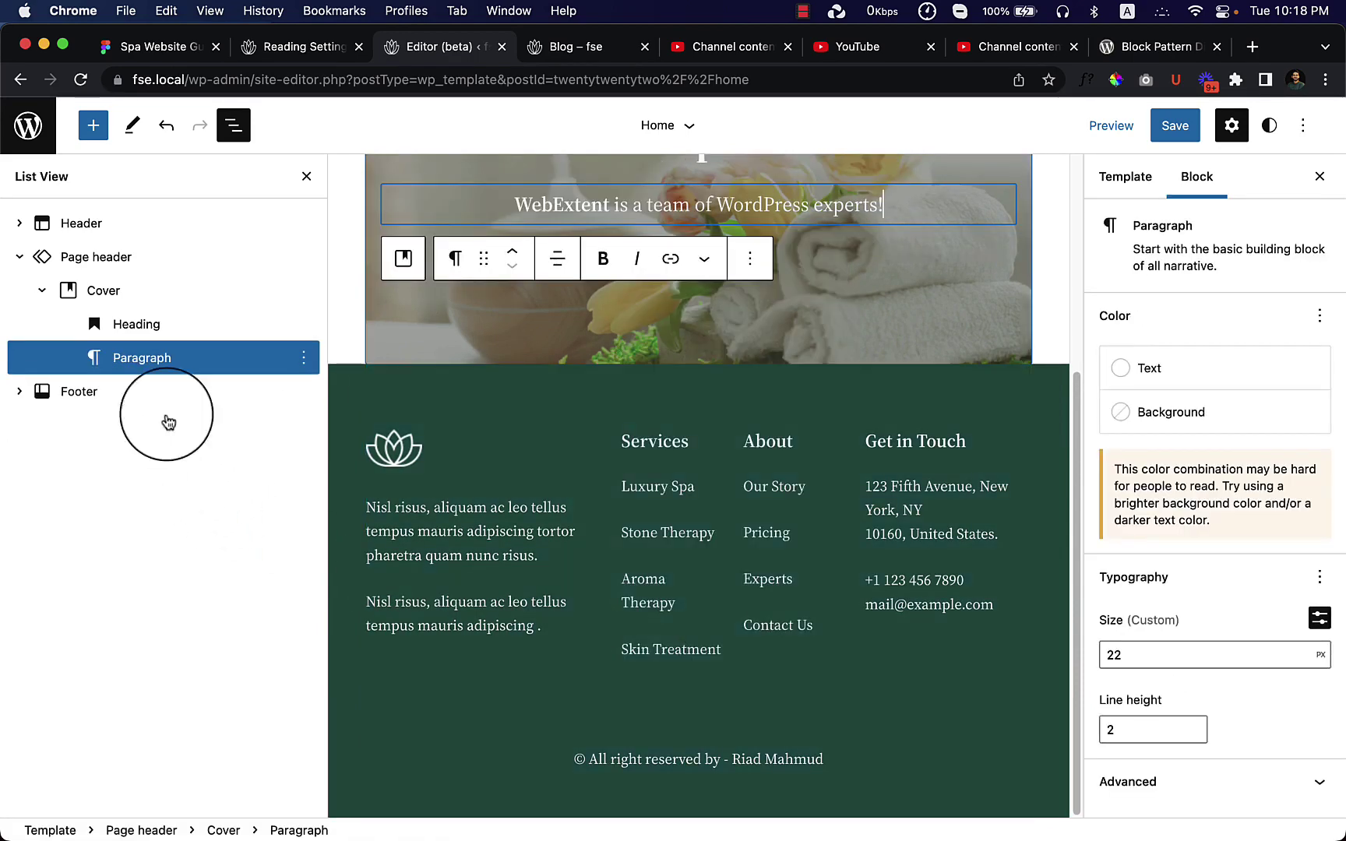
left_click(70, 290)
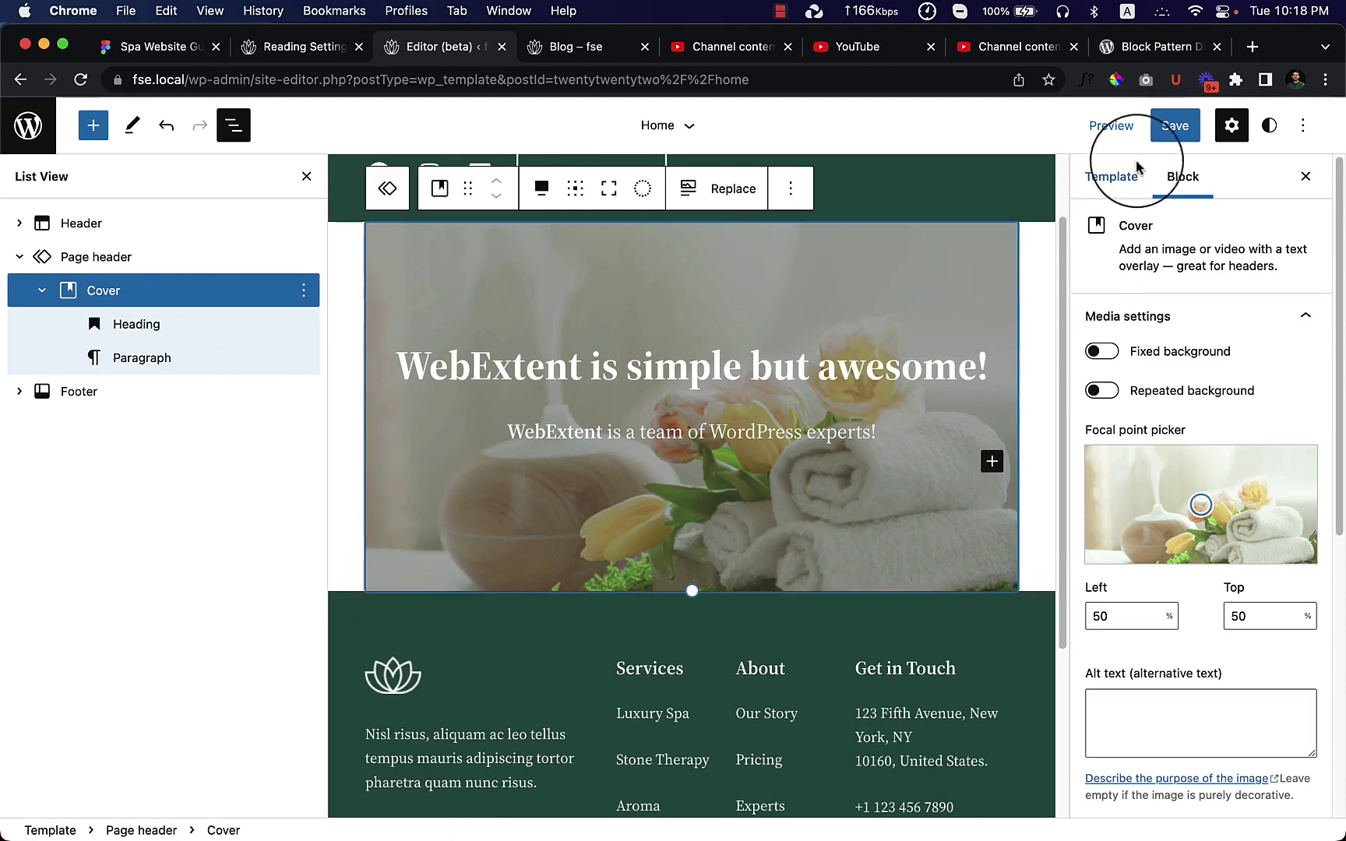
Save the button removal in the template and reload the Blog page on the site
left_click(1173, 126)
left_click(1169, 127)
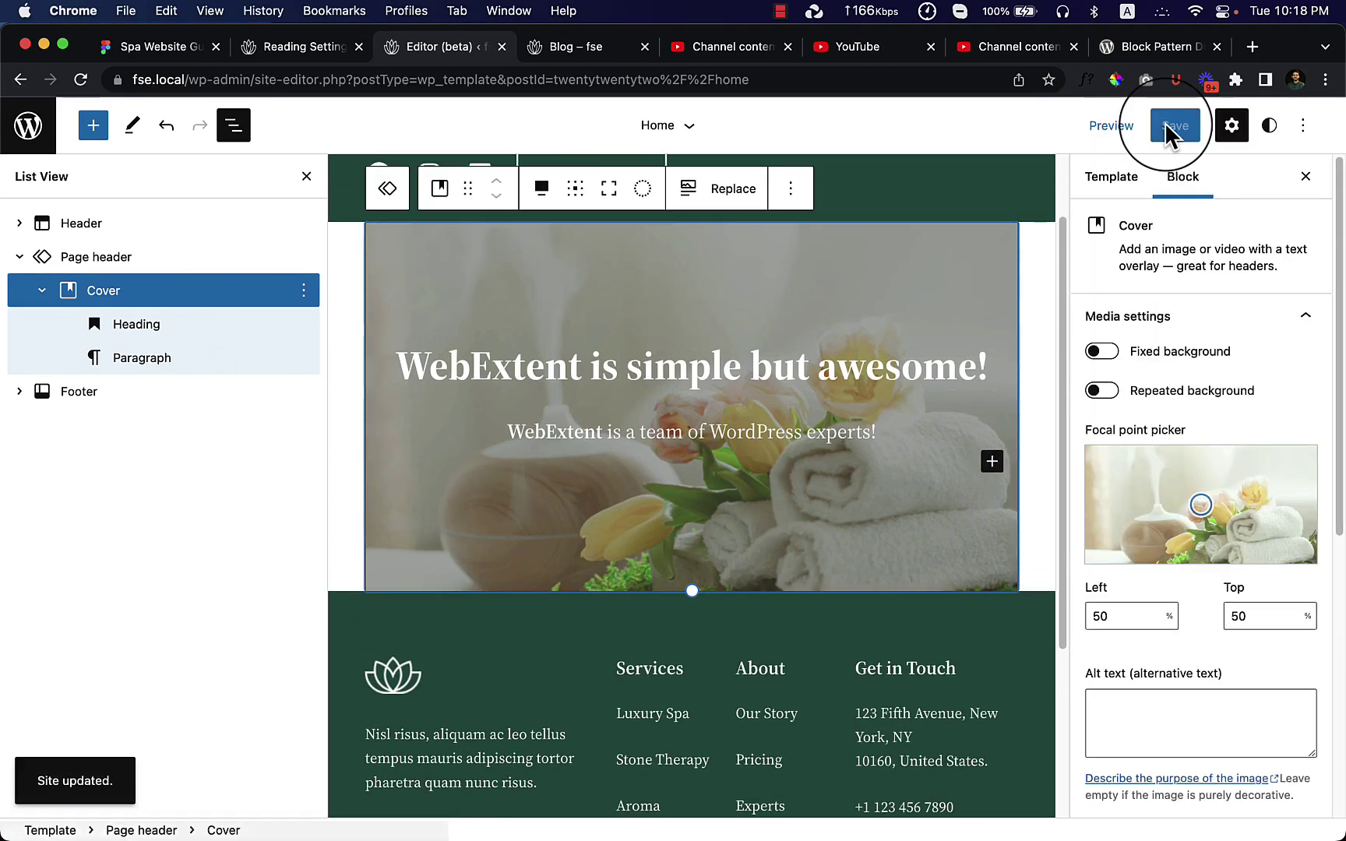
left_click(572, 47)
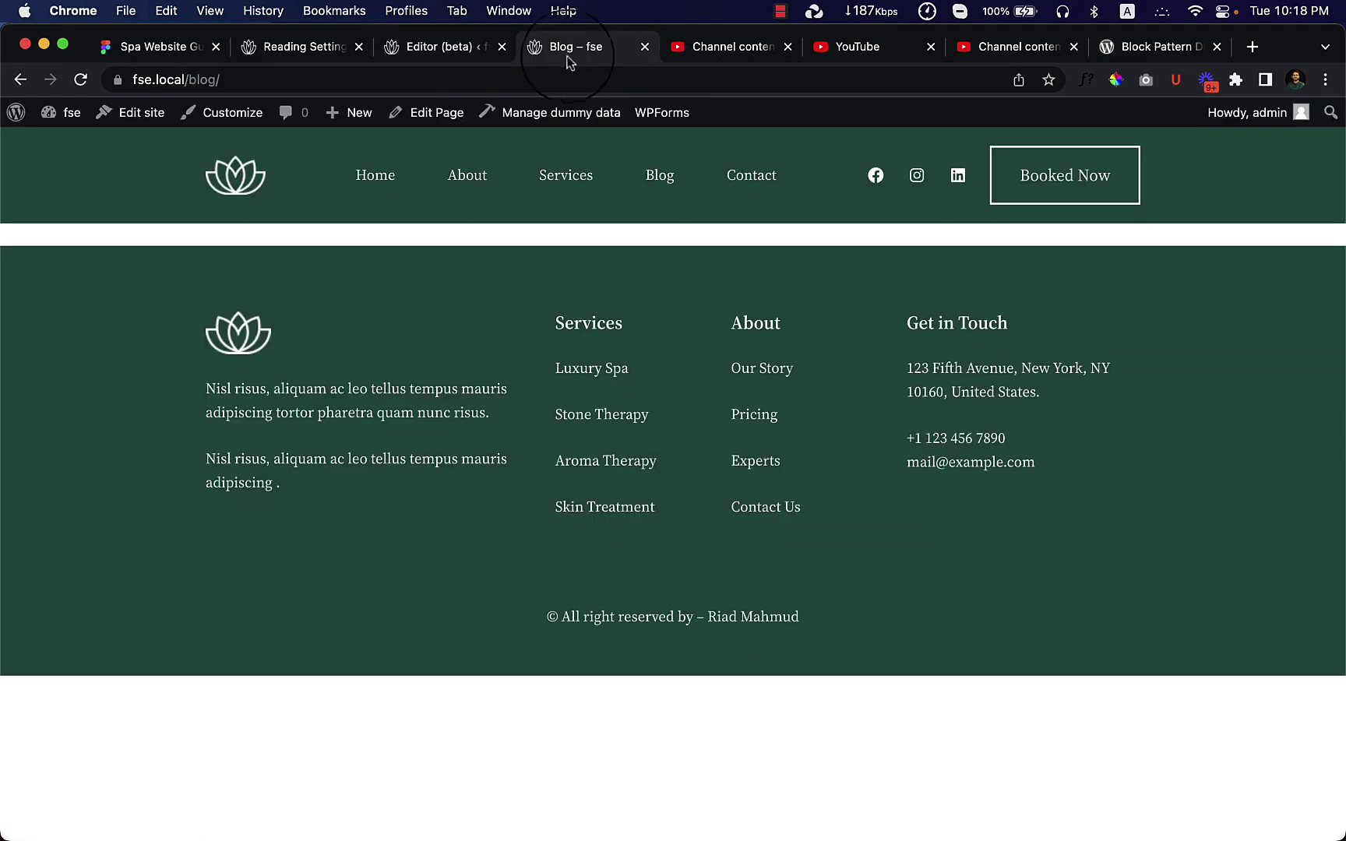
left_click(81, 79)
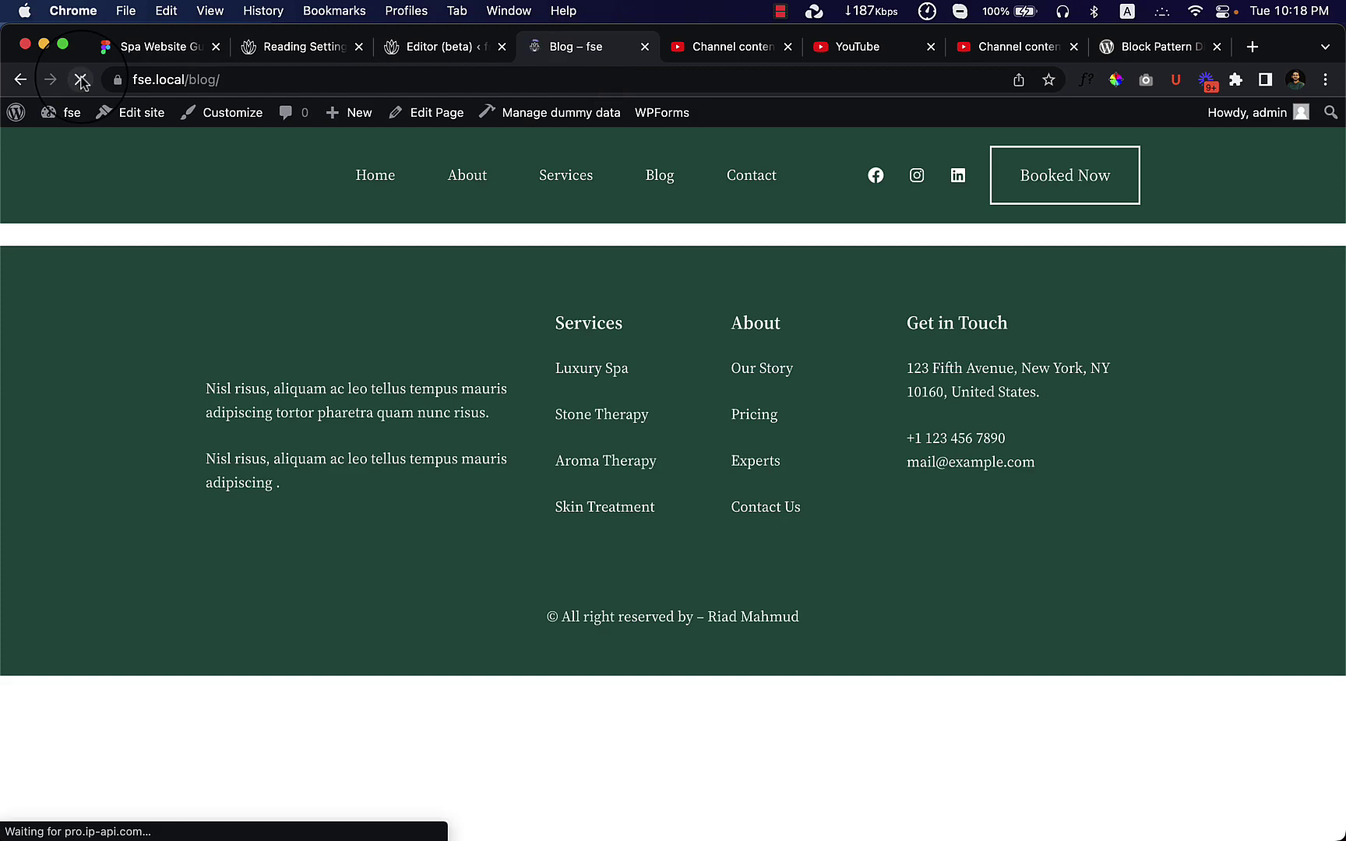
Return to the Home template in the editor, collapse the Page header's nested blocks and select the Page header block
left_click(420, 49)
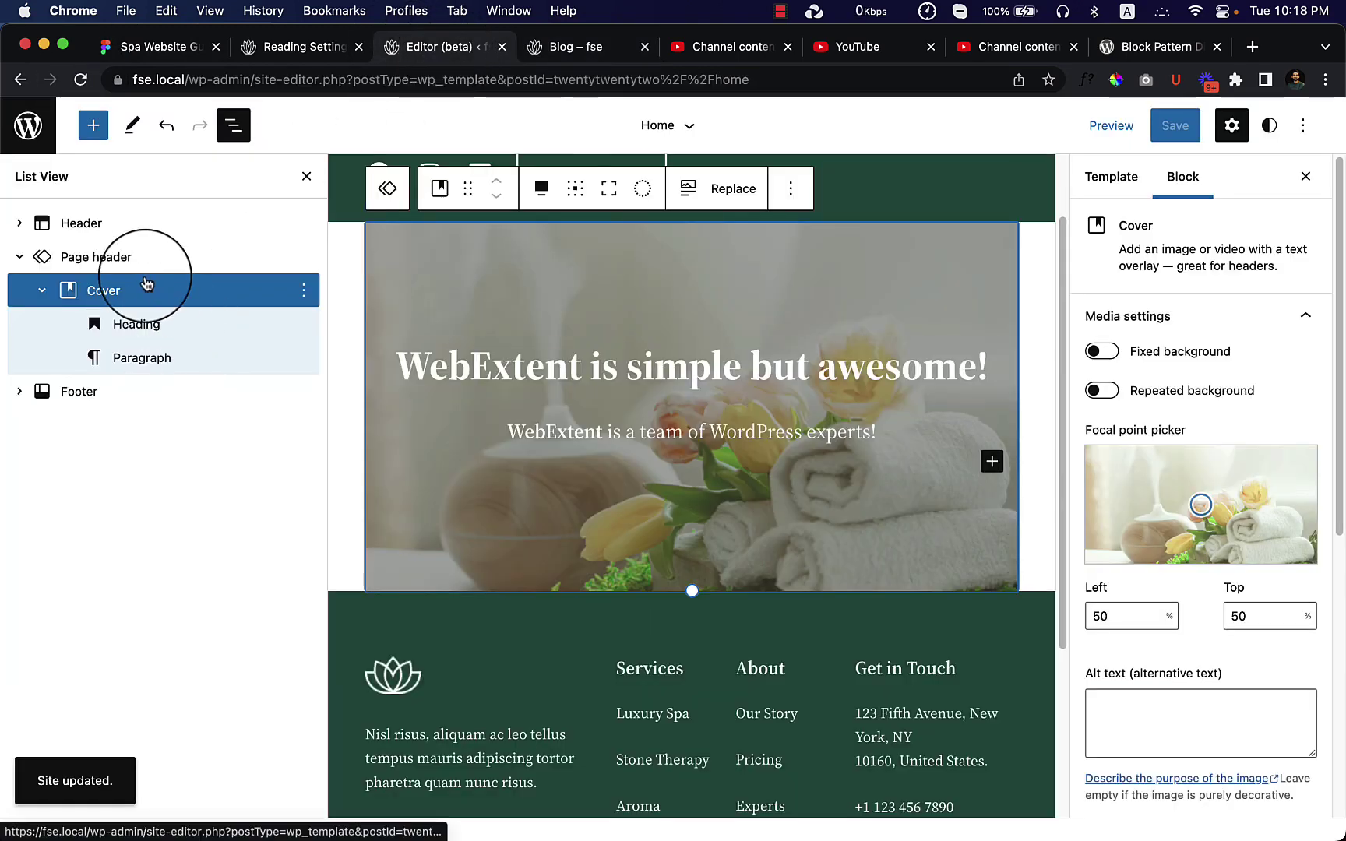
left_click(19, 256)
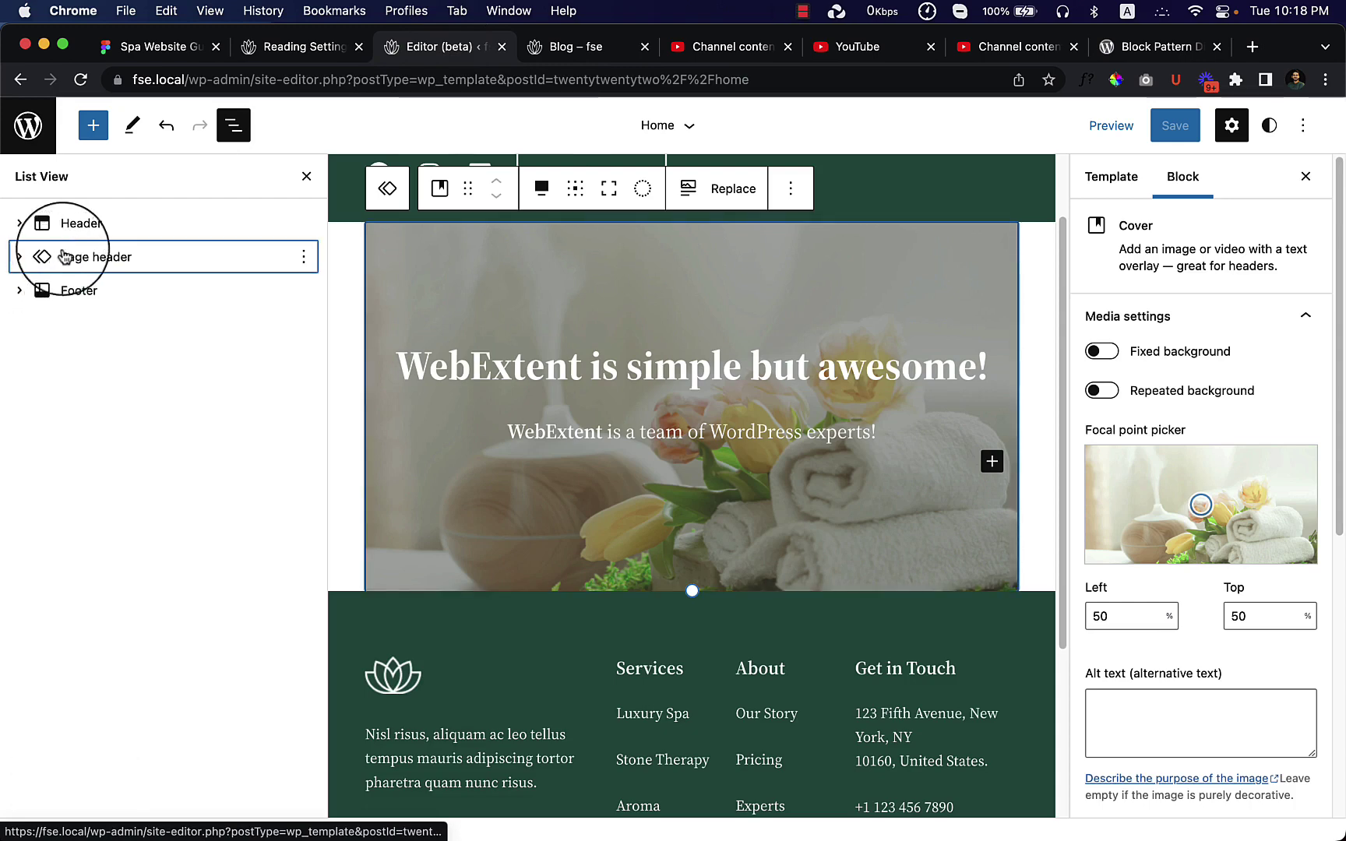
left_click(122, 259)
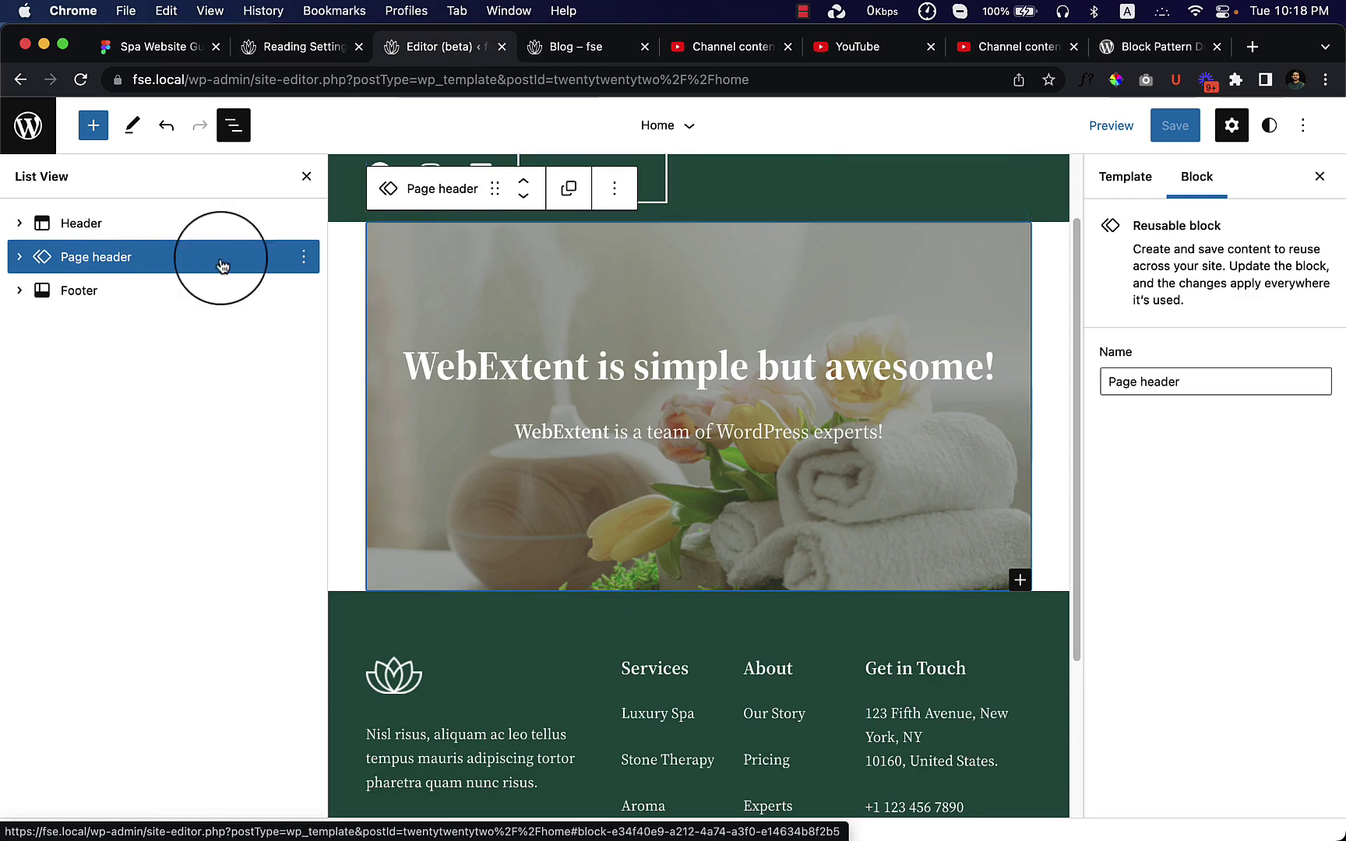
scroll(779, 508, "up", 2)
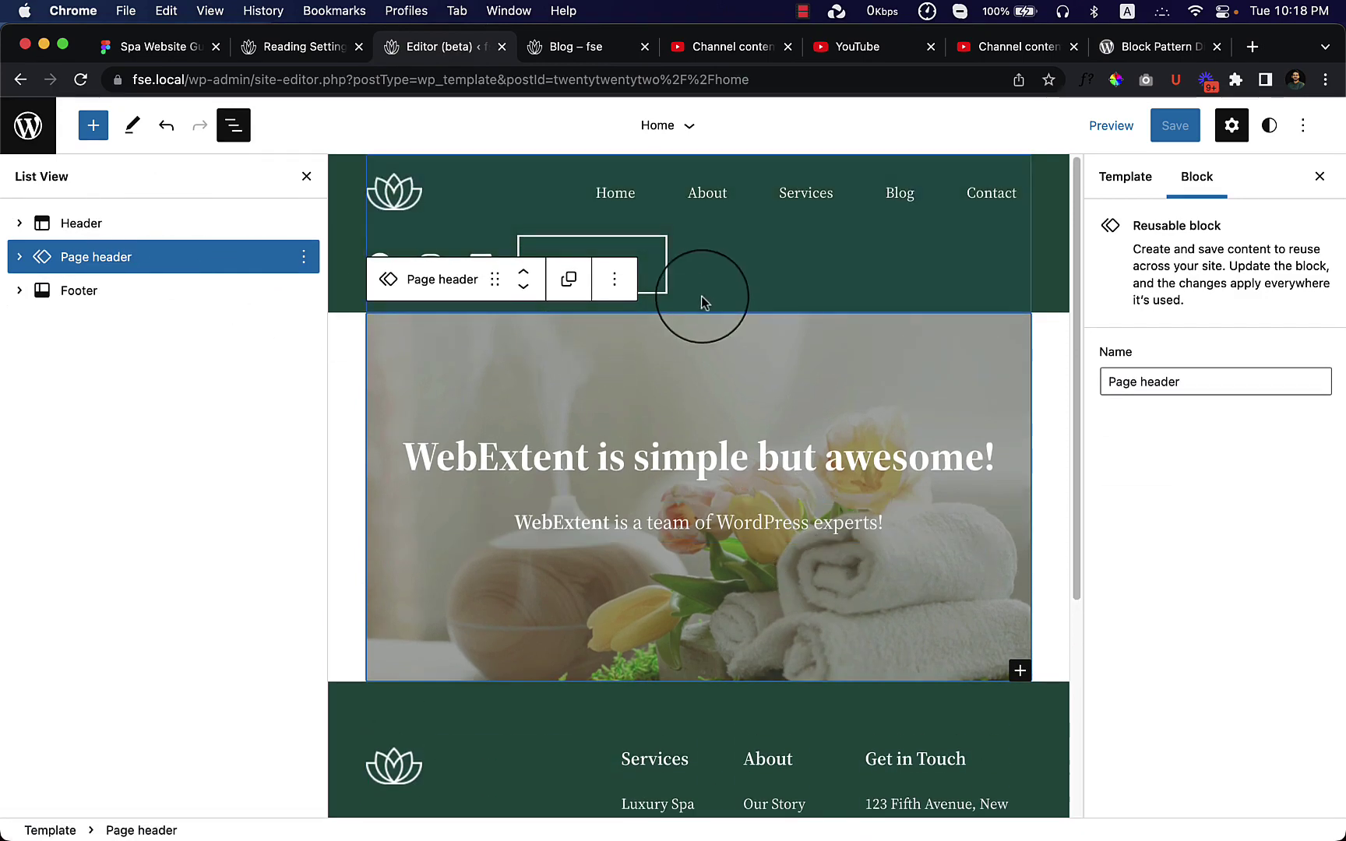
Try adding a Post Content block between the site header and the Page header, and remove it again
left_click(93, 126)
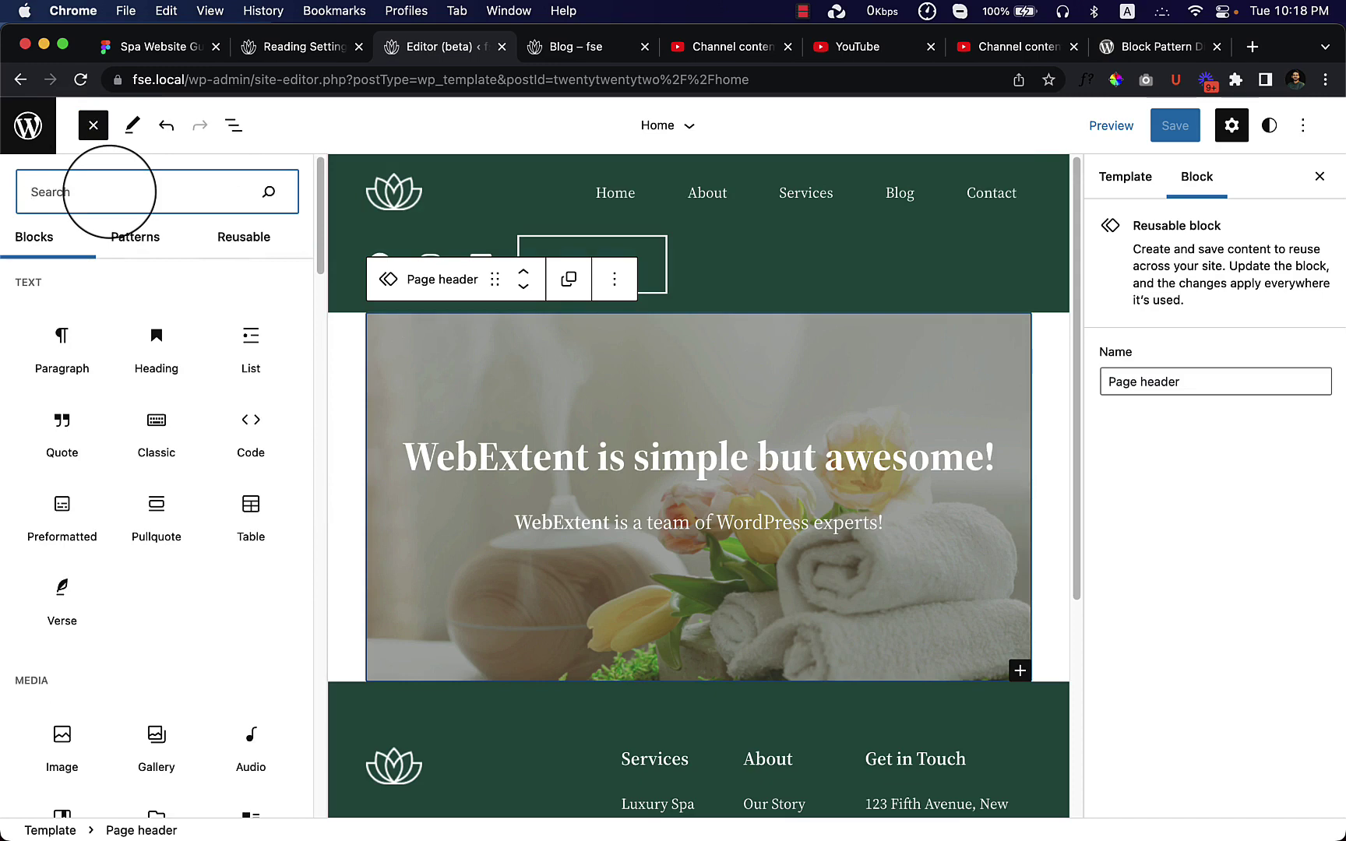
type("conten")
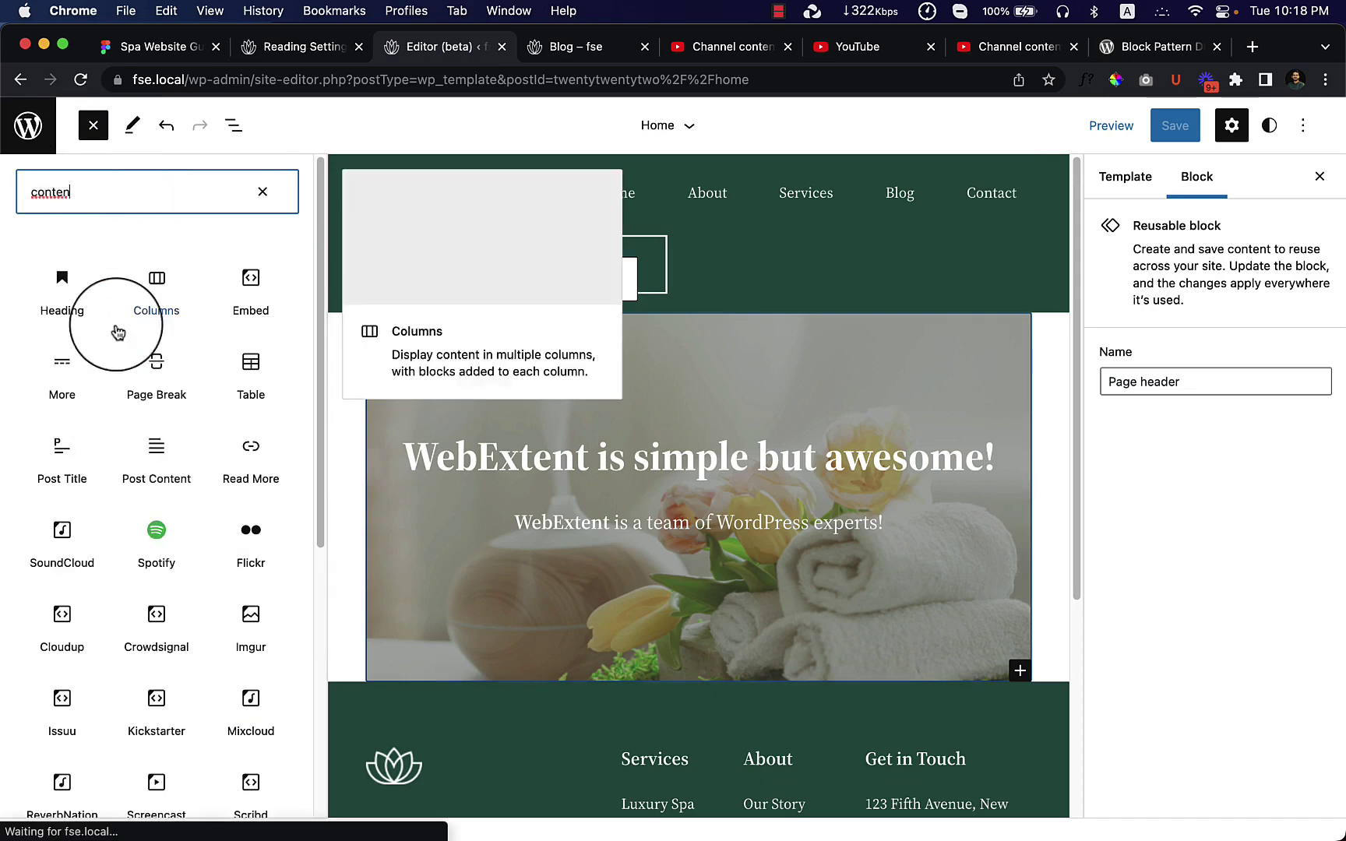
left_click_drag(156, 459, 443, 319)
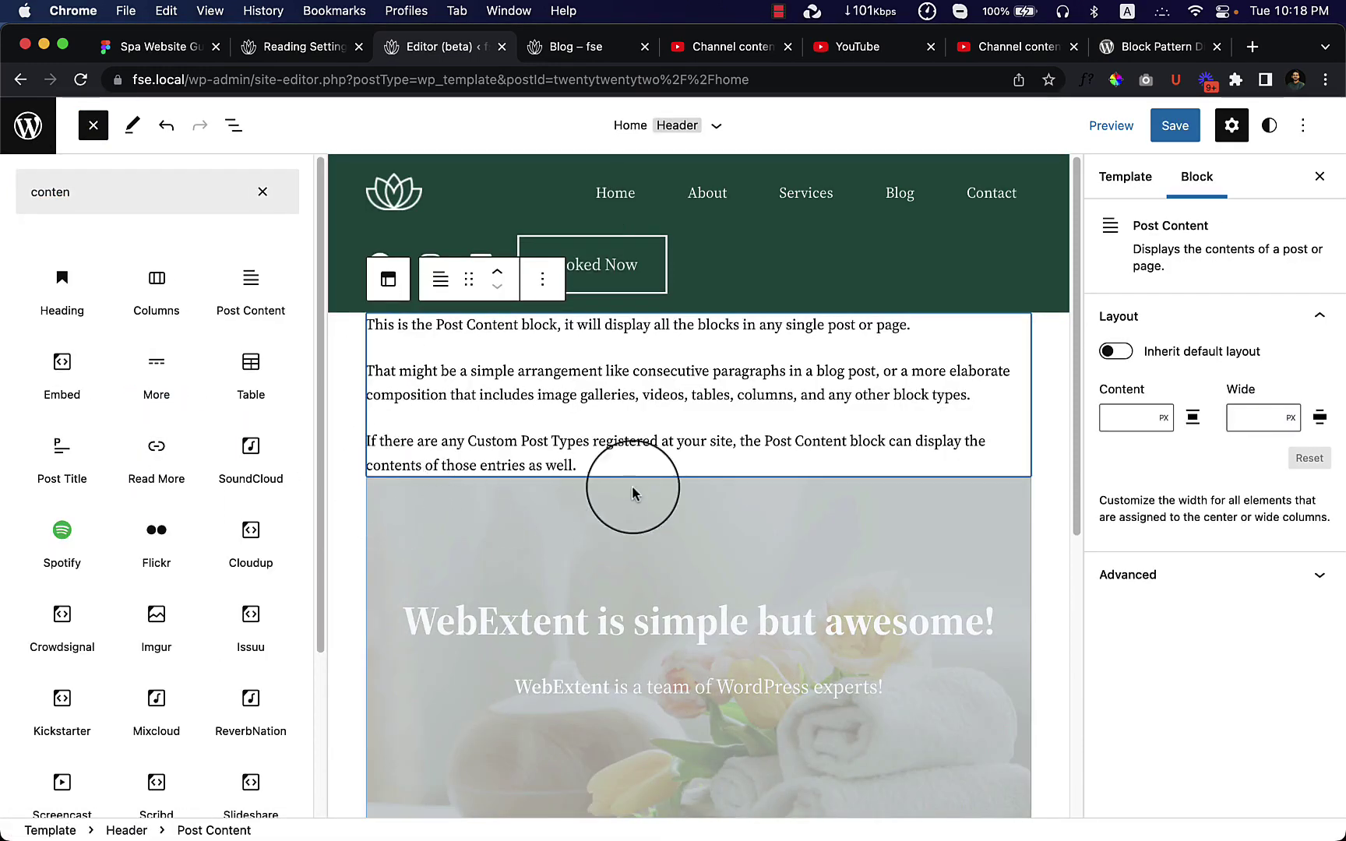
left_click(543, 278)
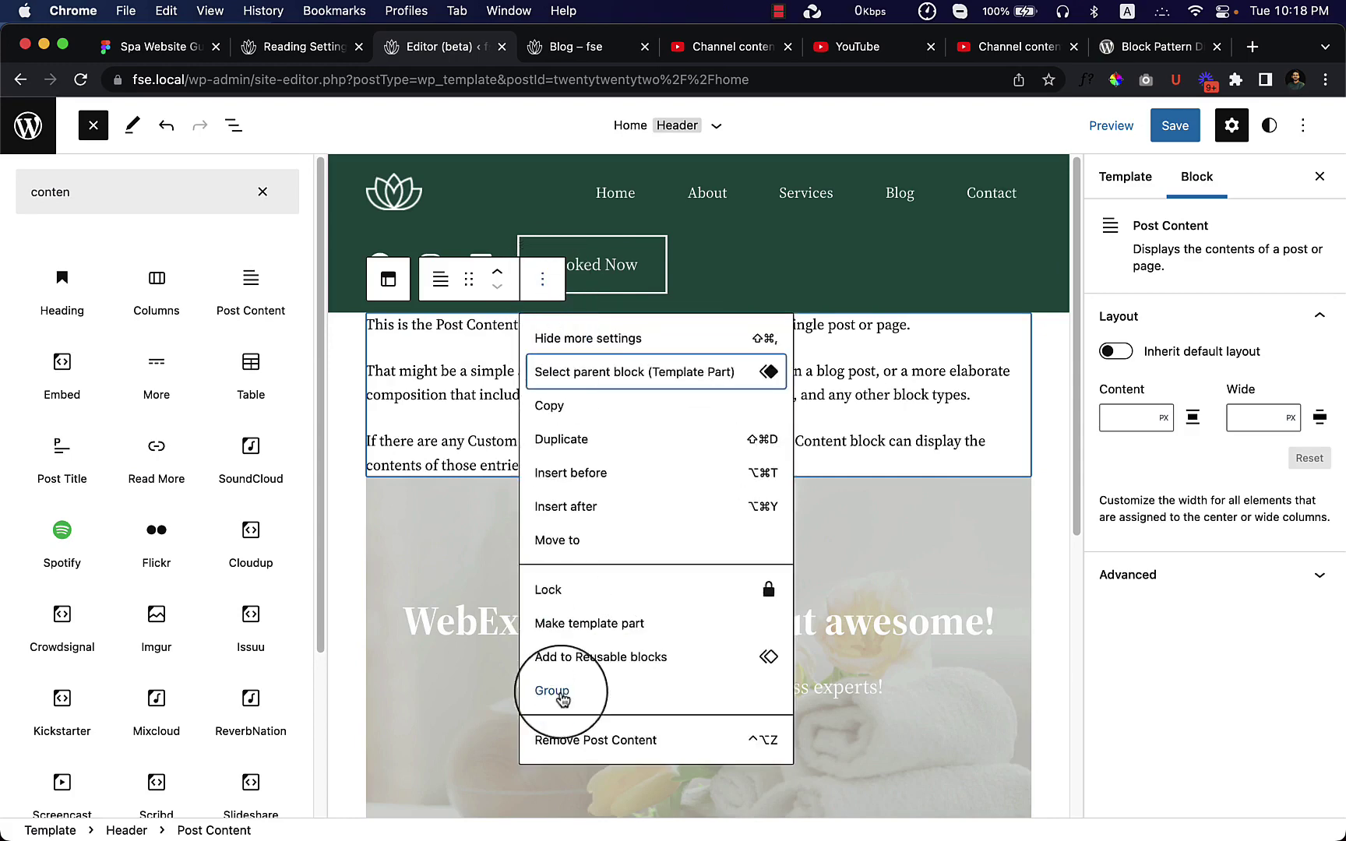
left_click(571, 738)
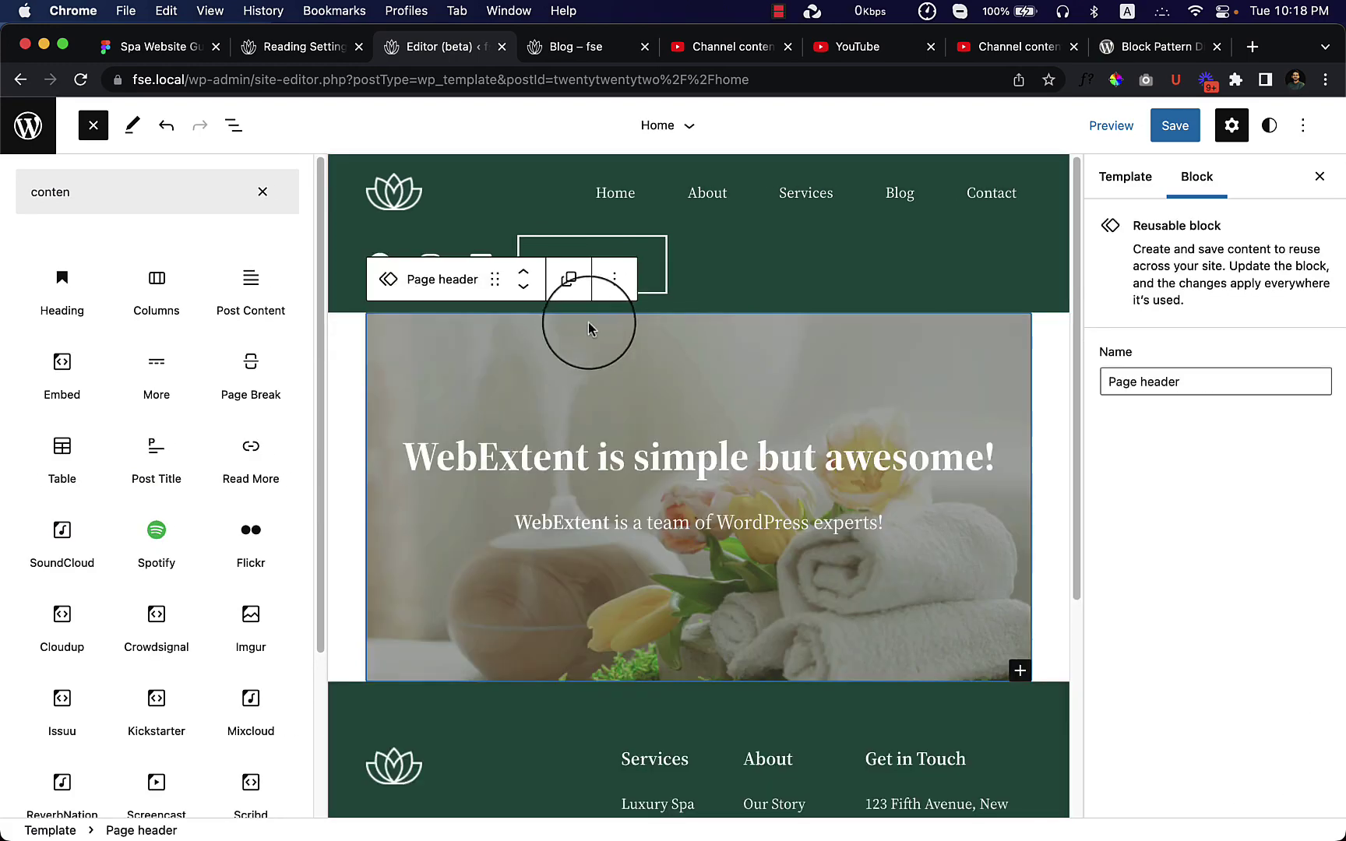
Remove the Page header block from the template and insert a Query Loop block above the footer content
left_click(616, 283)
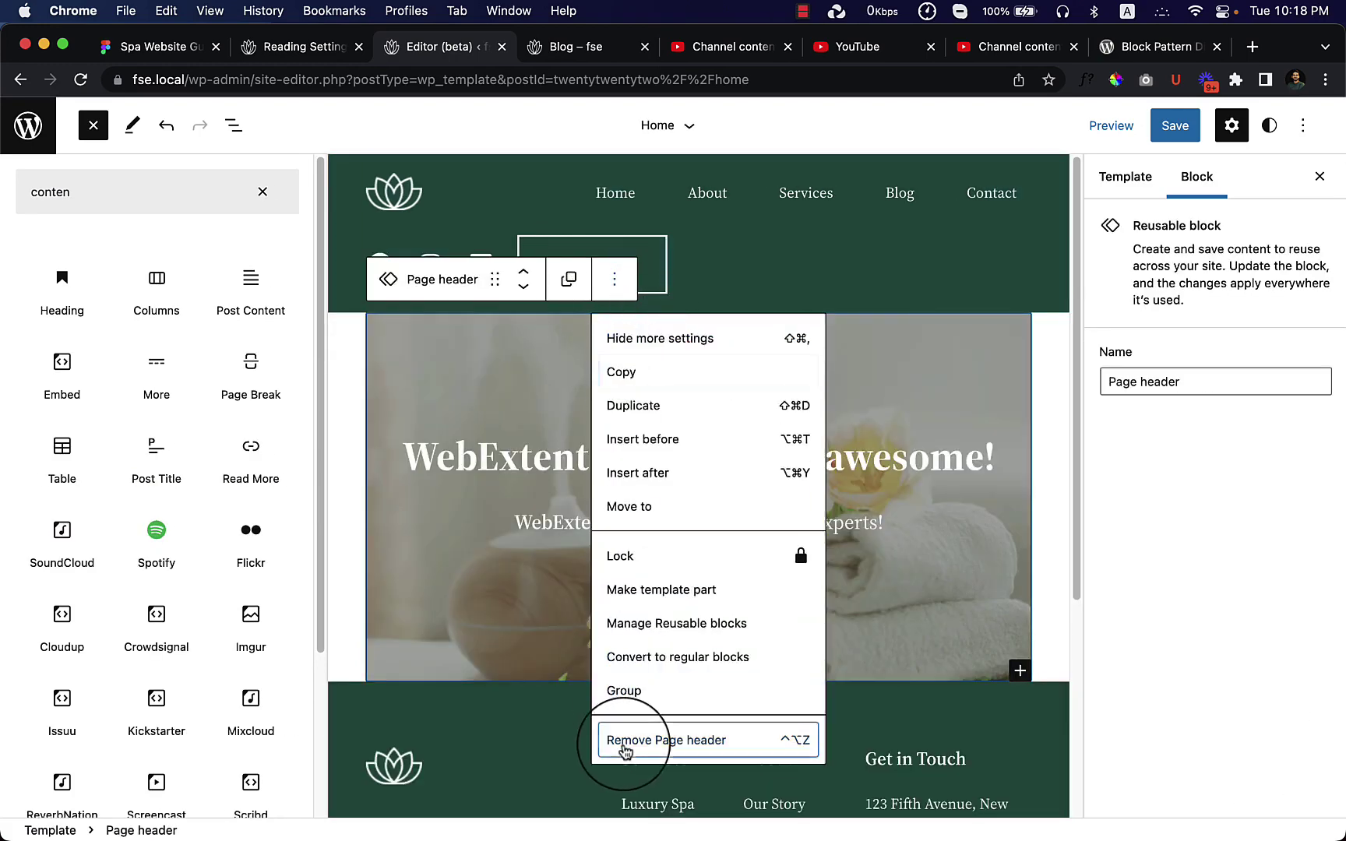
left_click(622, 740)
left_click(92, 207)
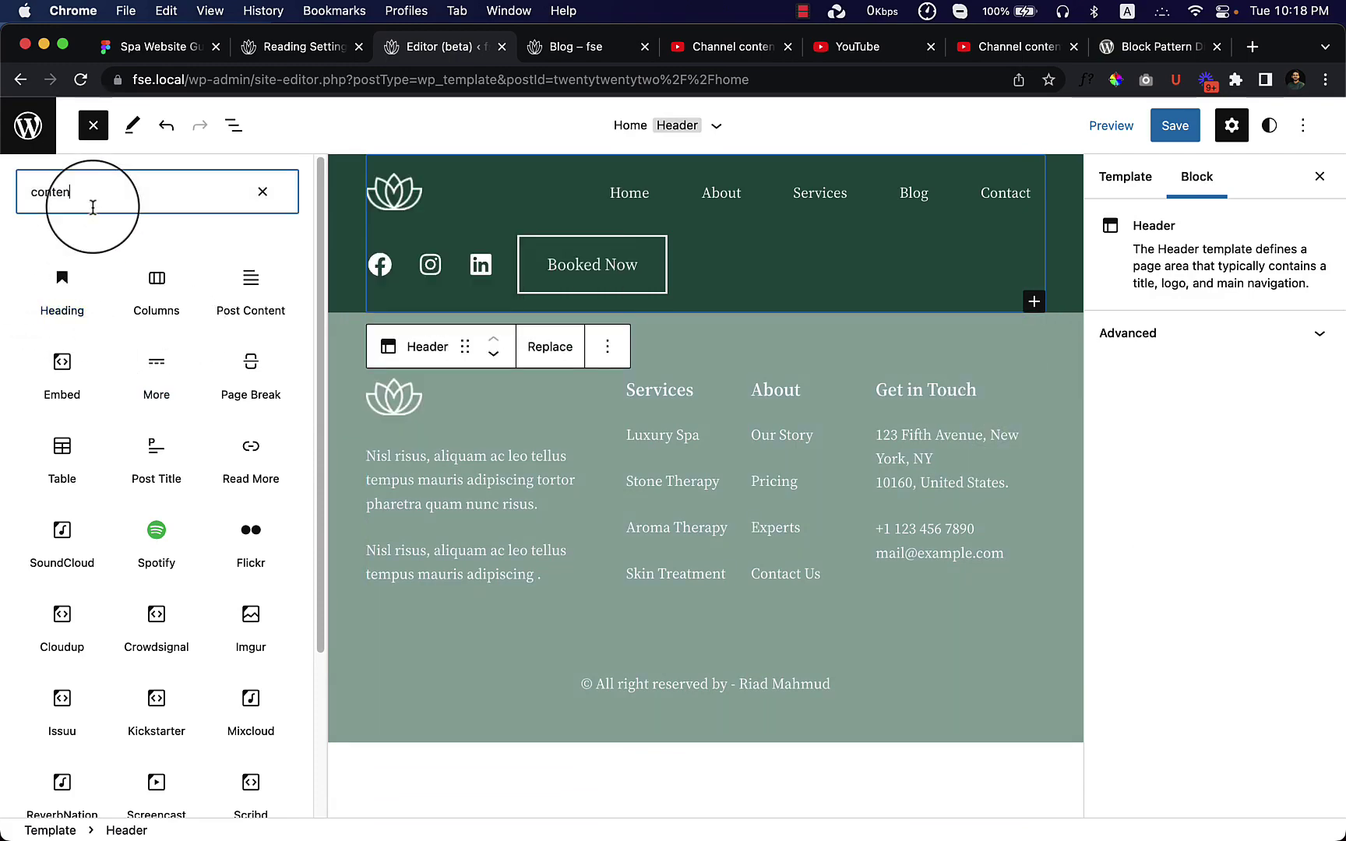
type("loo")
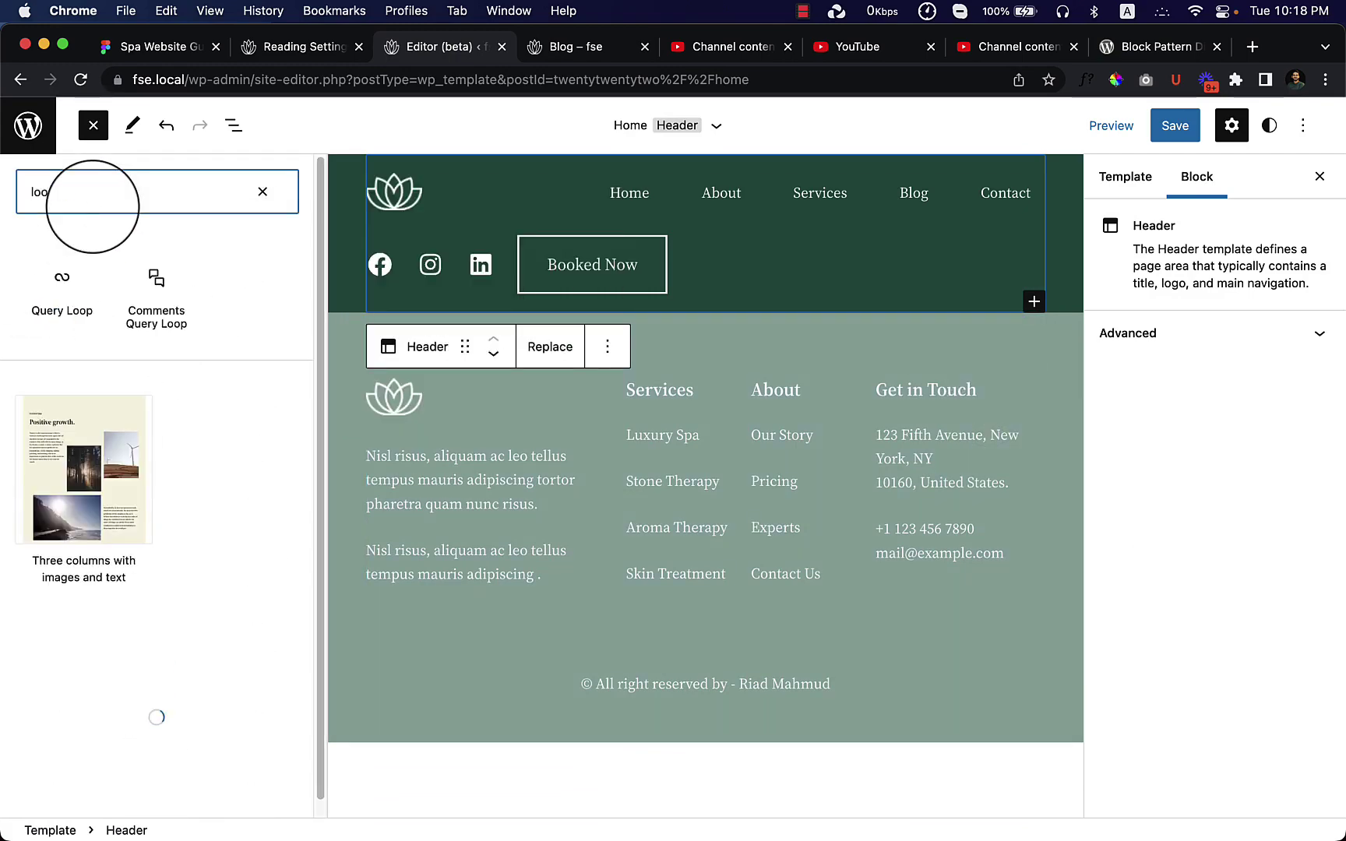
left_click_drag(47, 273, 712, 320)
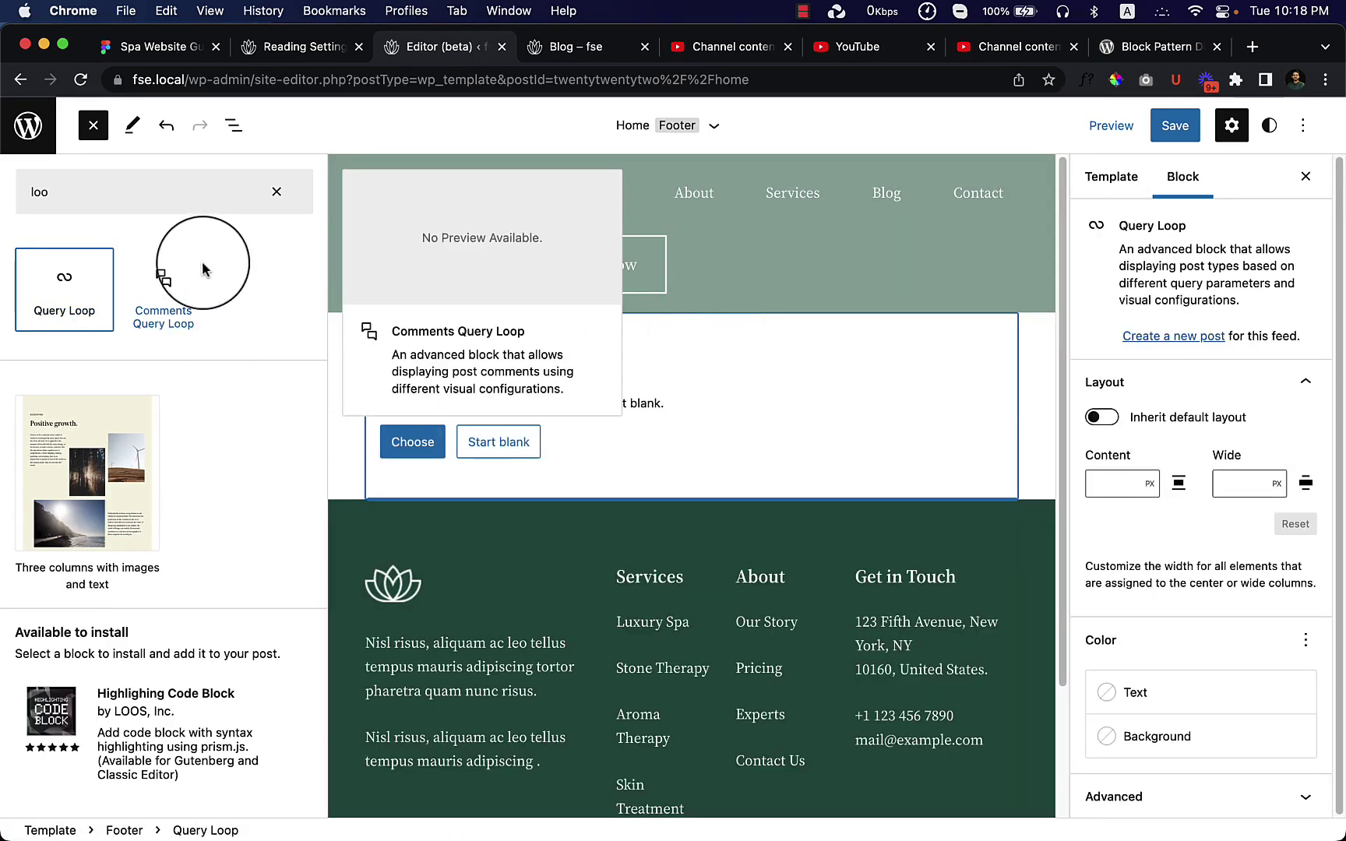
Browse the Query Loop patterns as a grid and apply the three-column one with featured images, titles and dates
left_click(413, 442)
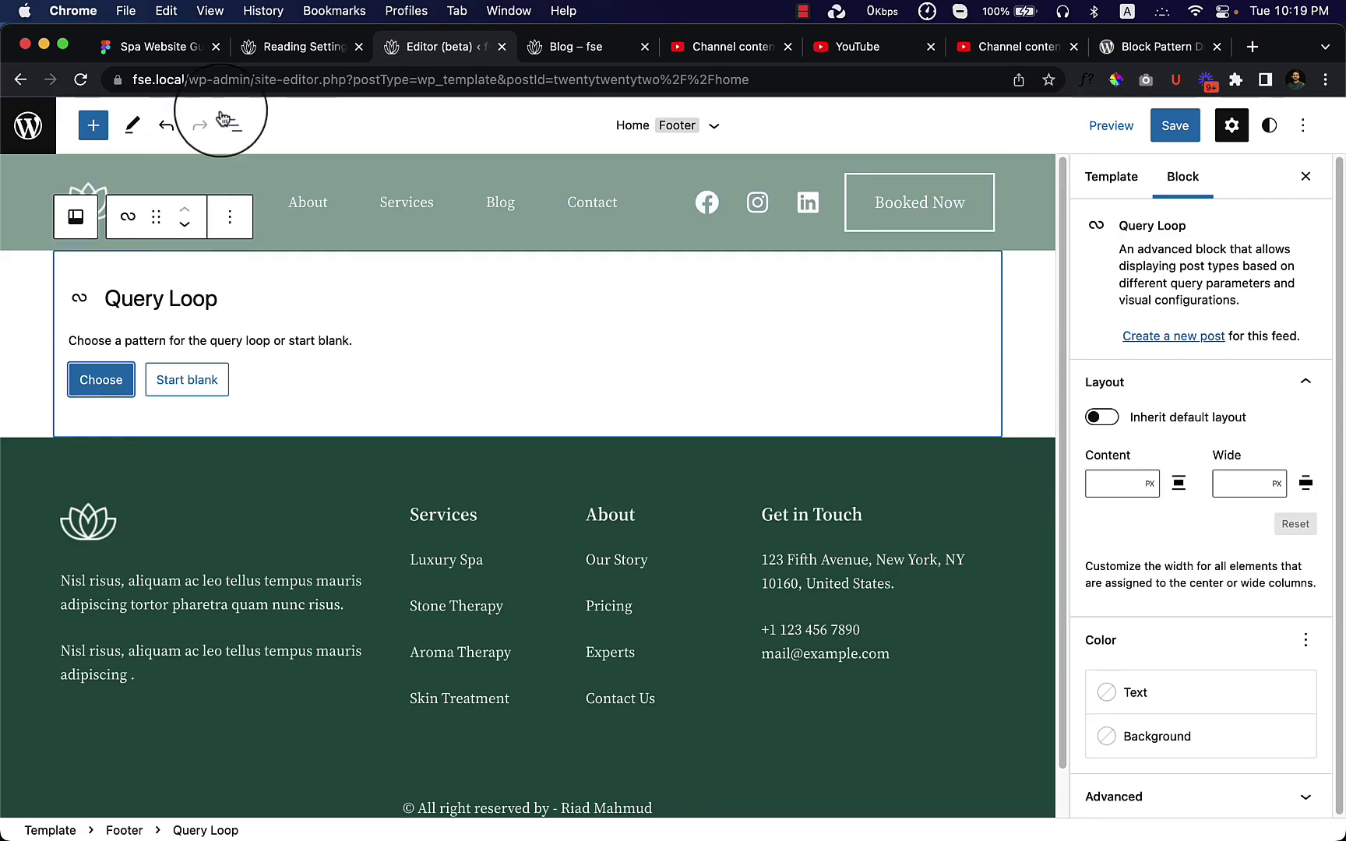
left_click(103, 380)
scroll(535, 454, "down", 15)
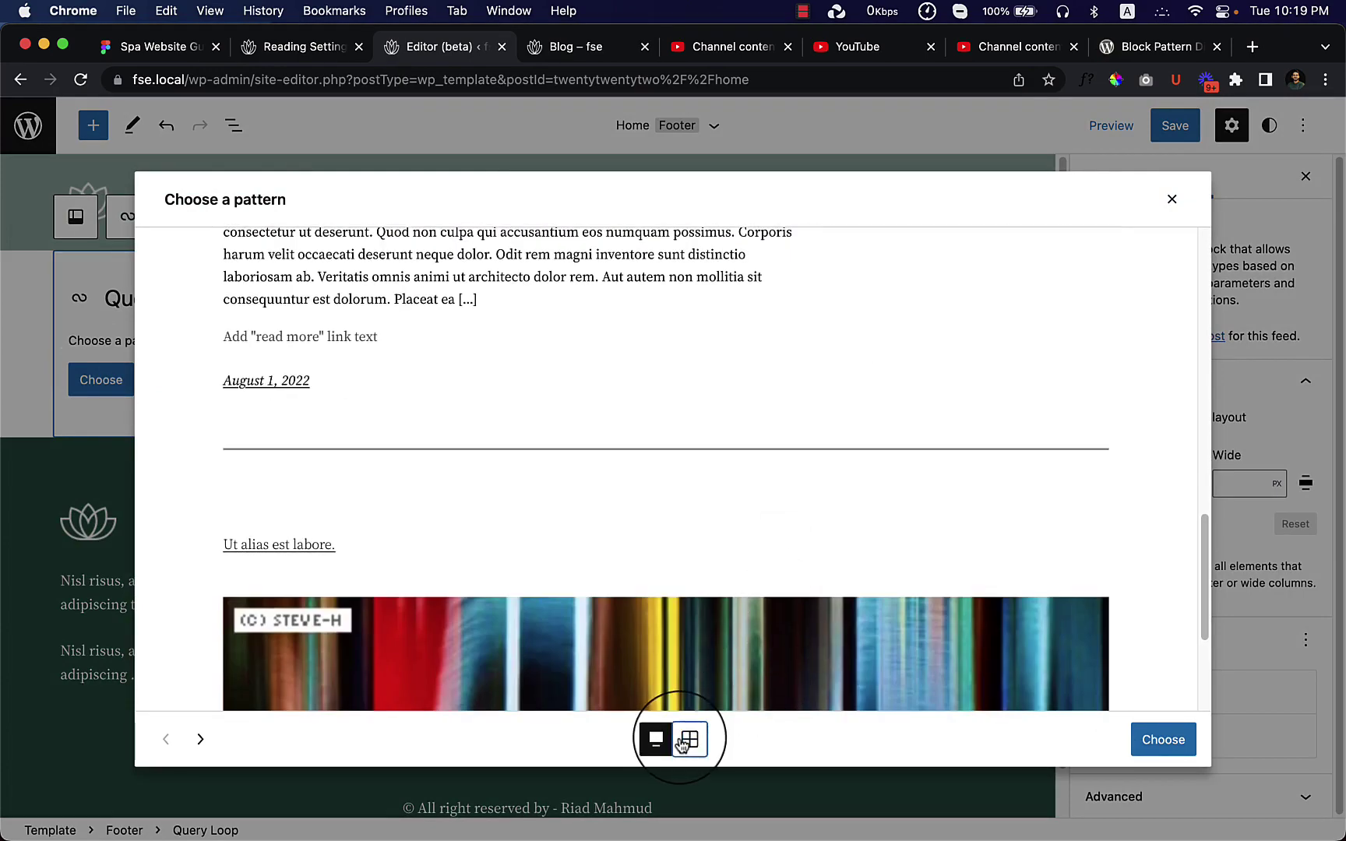
left_click(684, 742)
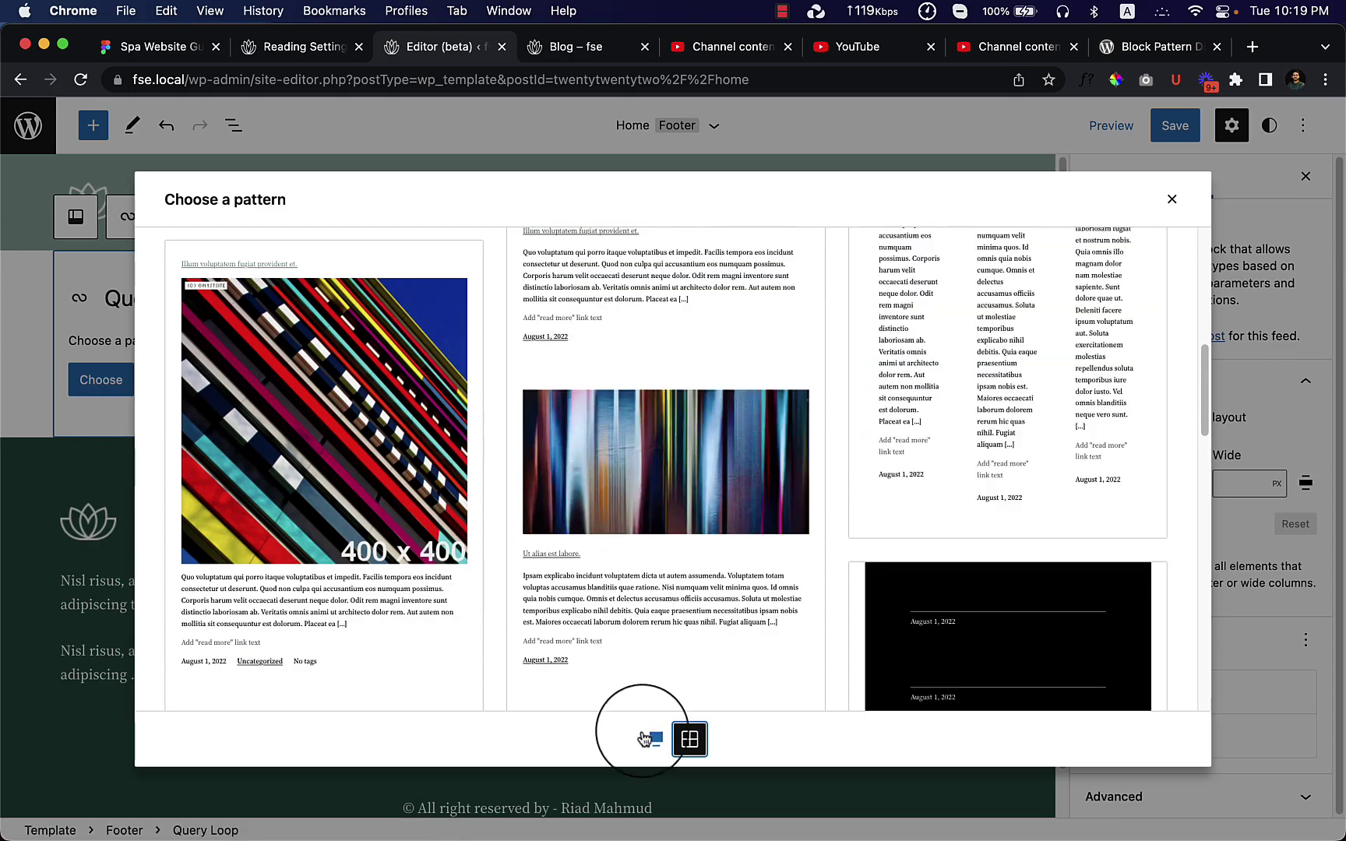
scroll(695, 565, "up", 5)
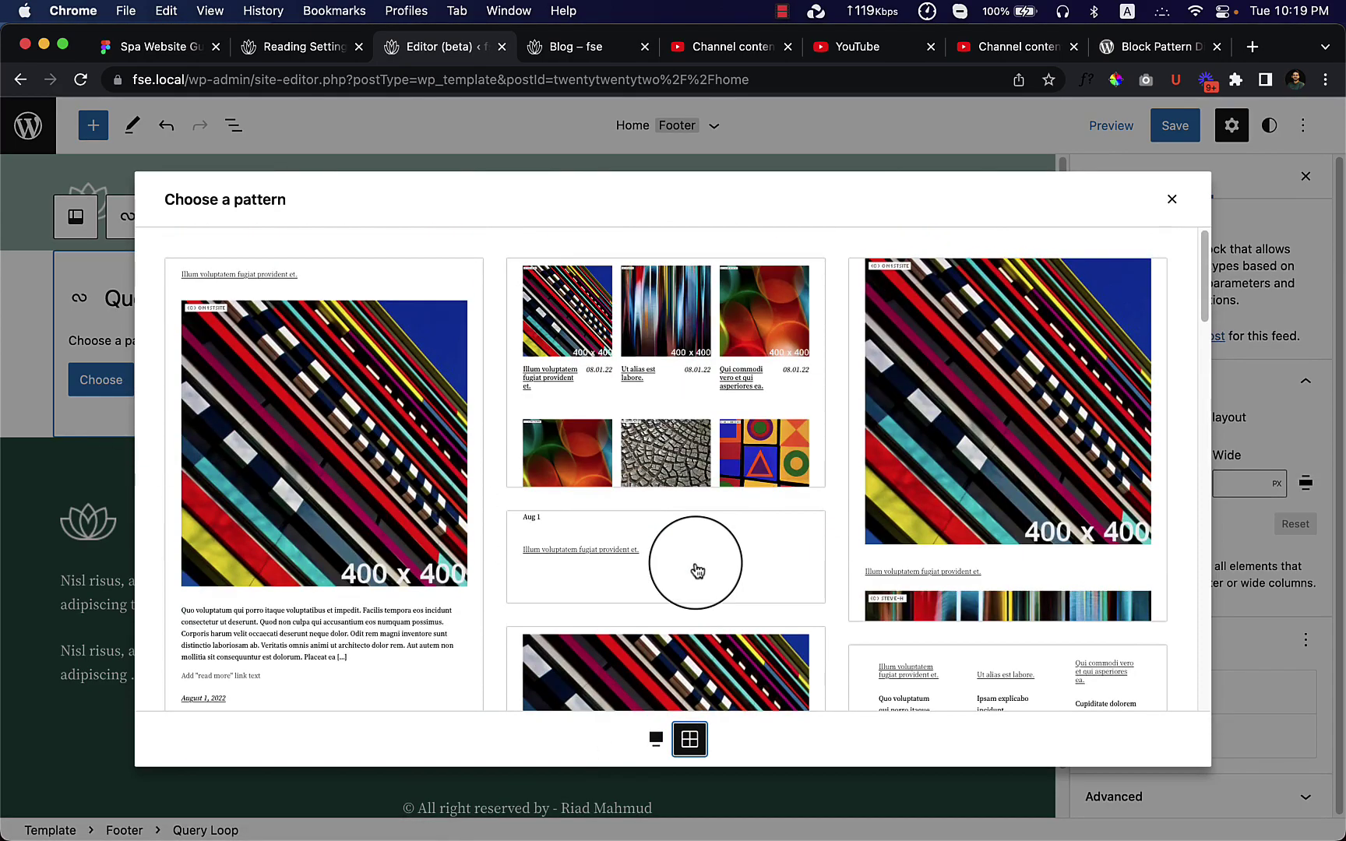
scroll(696, 572, "down", 10)
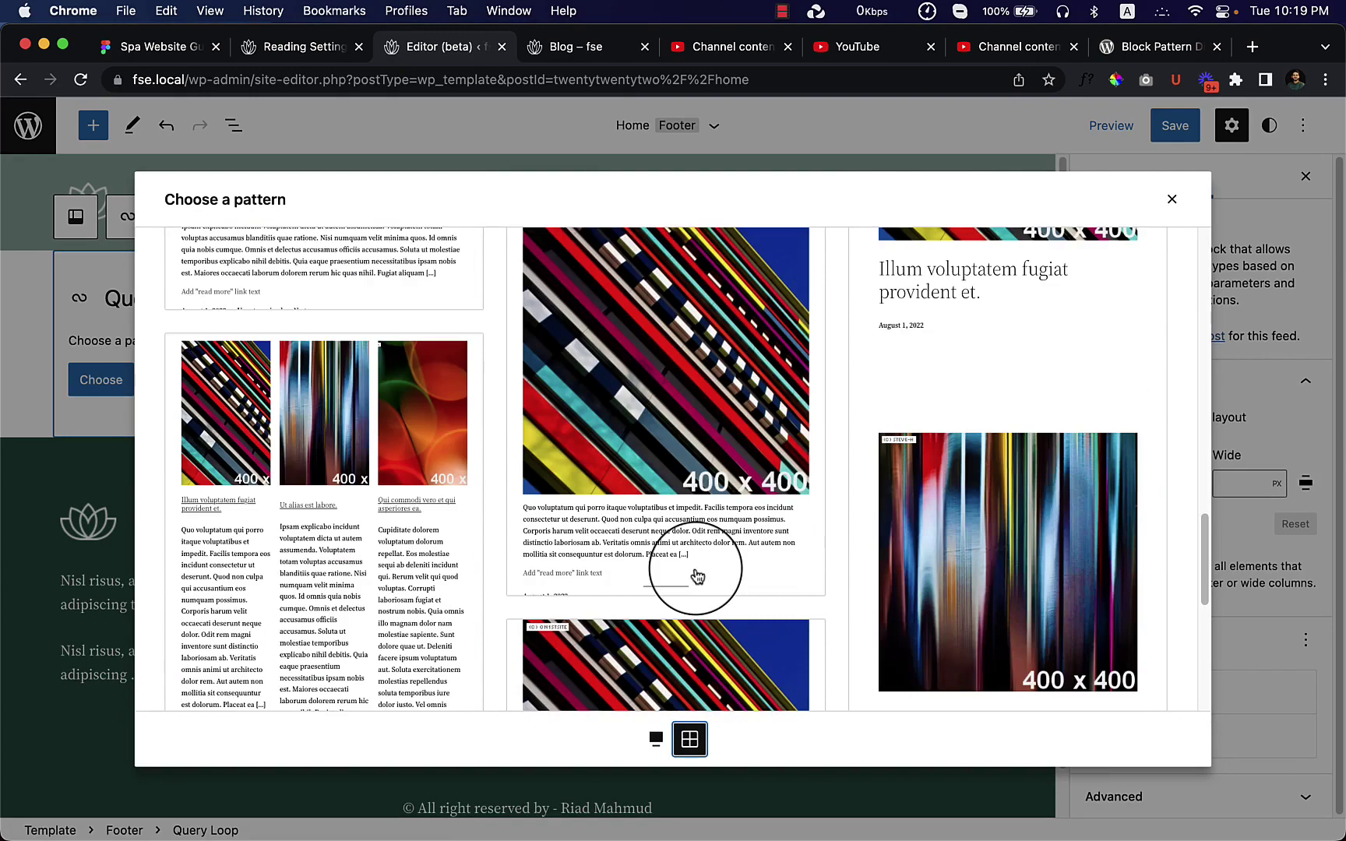
scroll(697, 576, "down", 5)
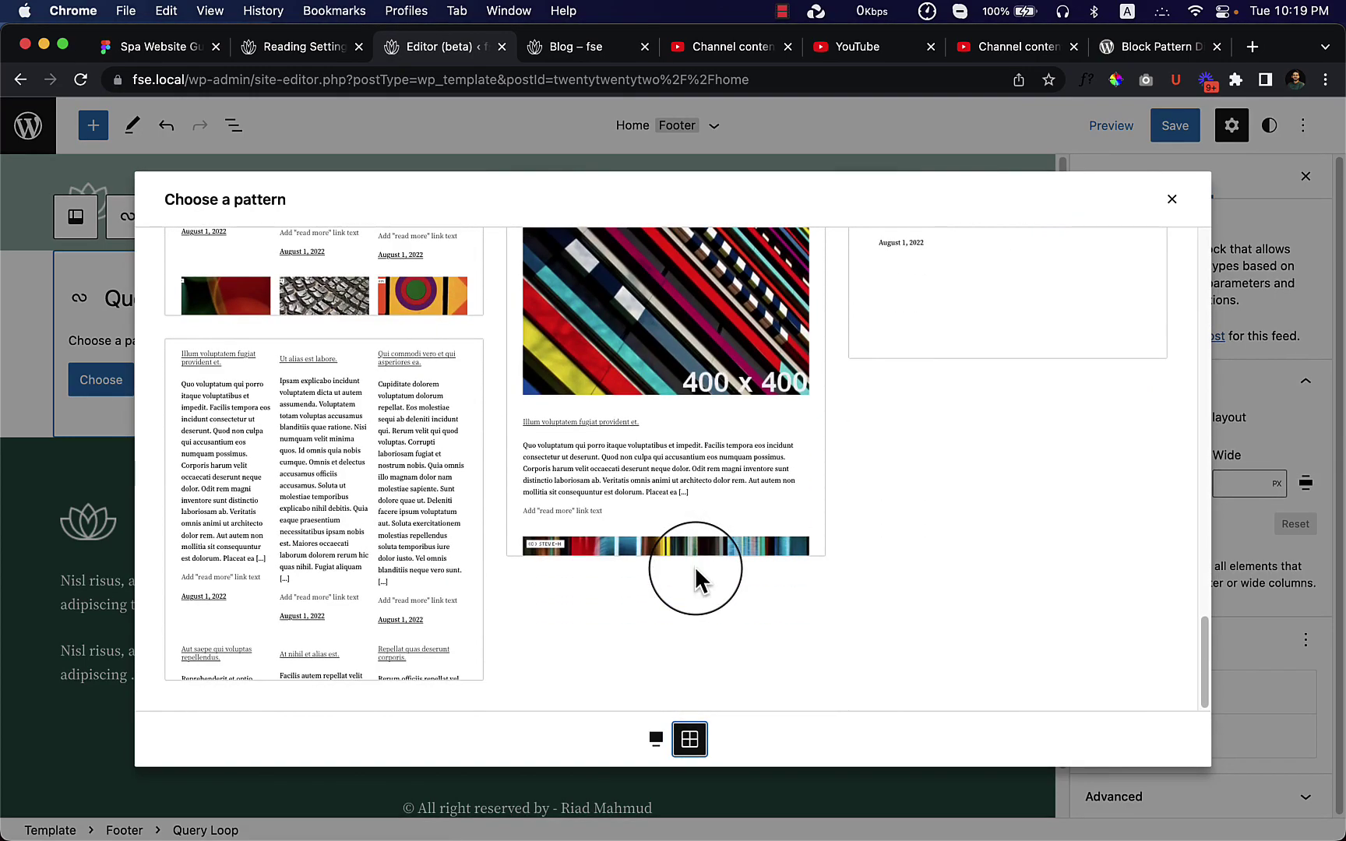
scroll(692, 584, "up", 5)
scroll(731, 597, "up", 10)
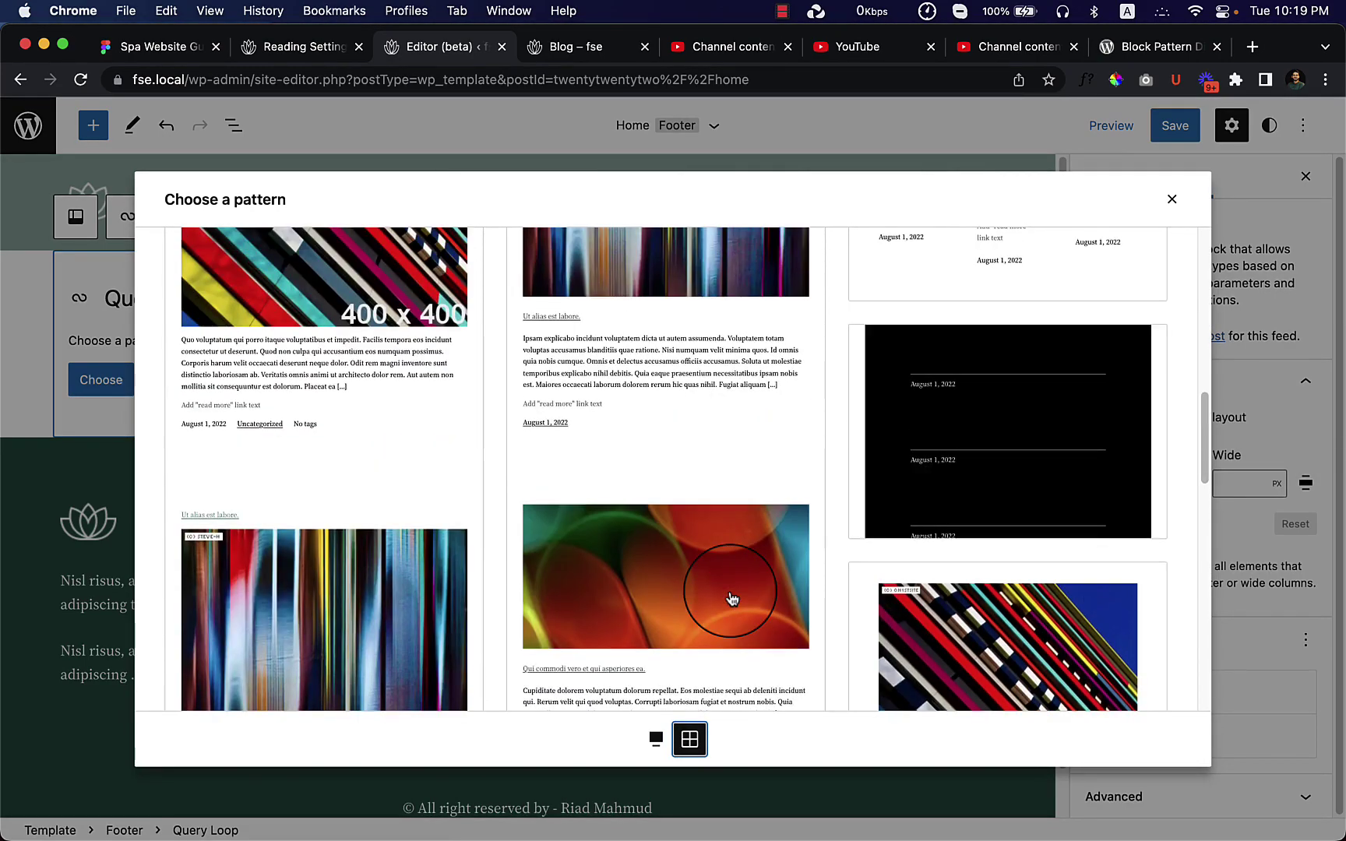
scroll(730, 598, "up", 5)
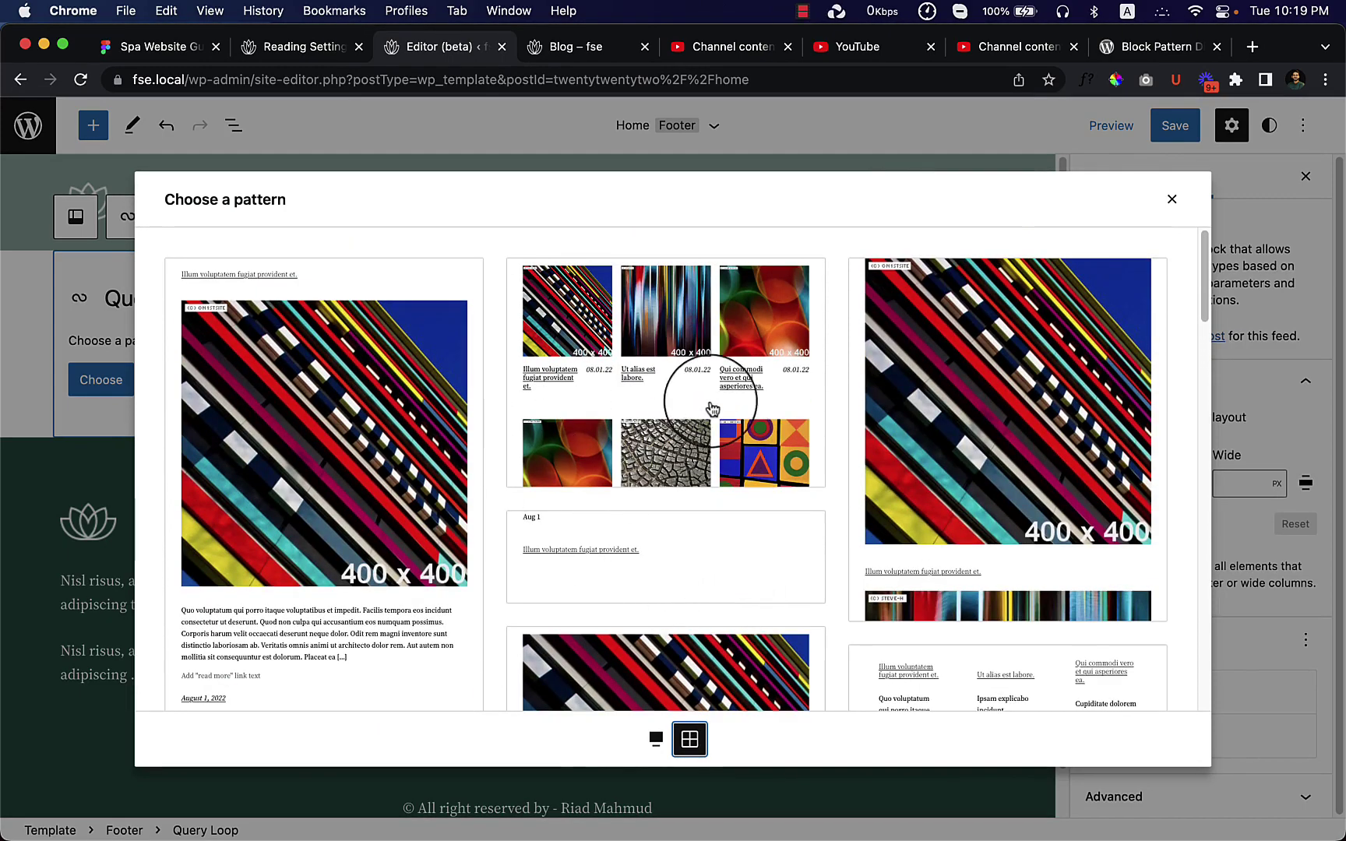
left_click(616, 439)
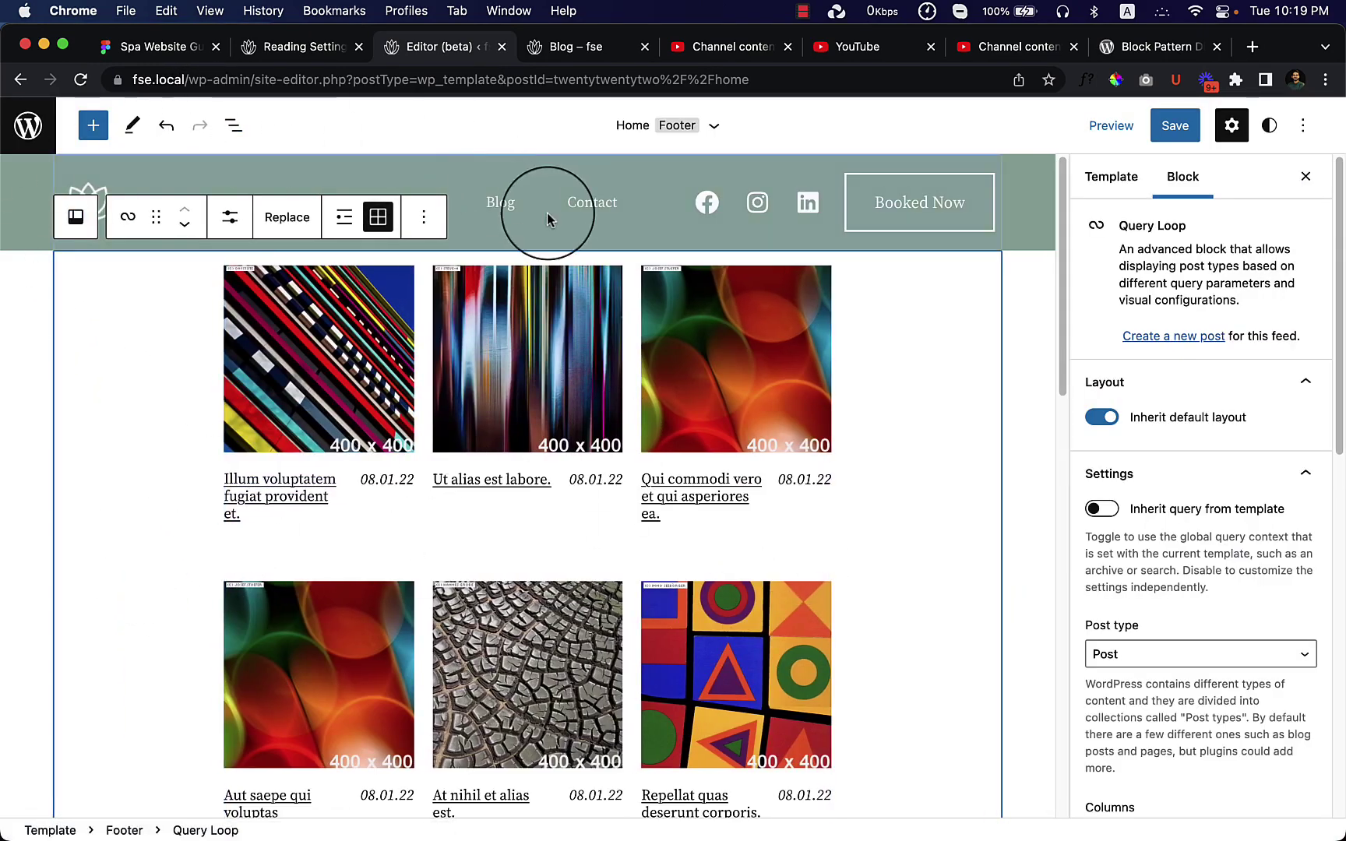
Save the Home template together with its Header and Footer parts, and reload the Blog page to review the post grid
left_click(502, 204)
left_click(102, 429)
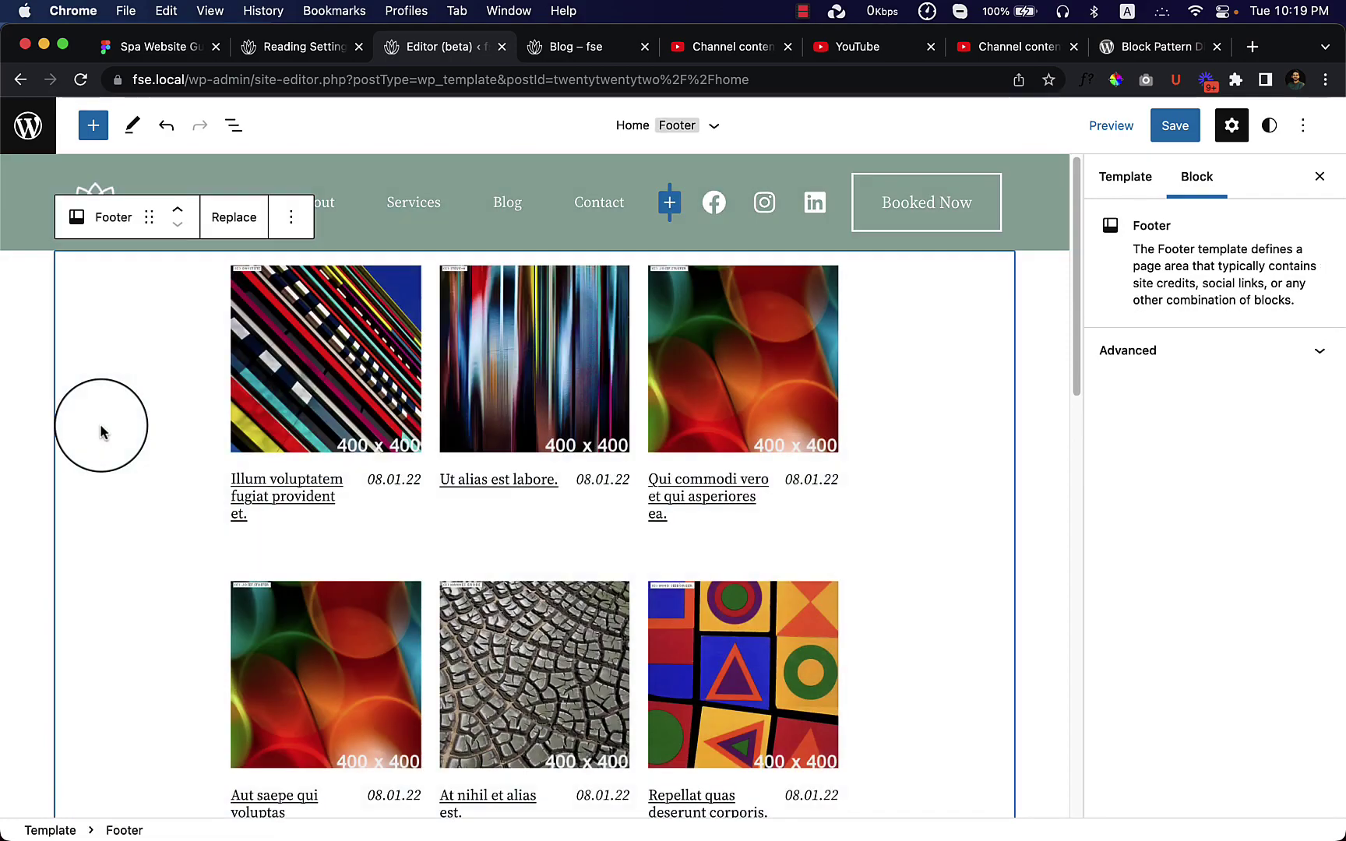
scroll(117, 440, "down", 3)
scroll(130, 450, "down", 10)
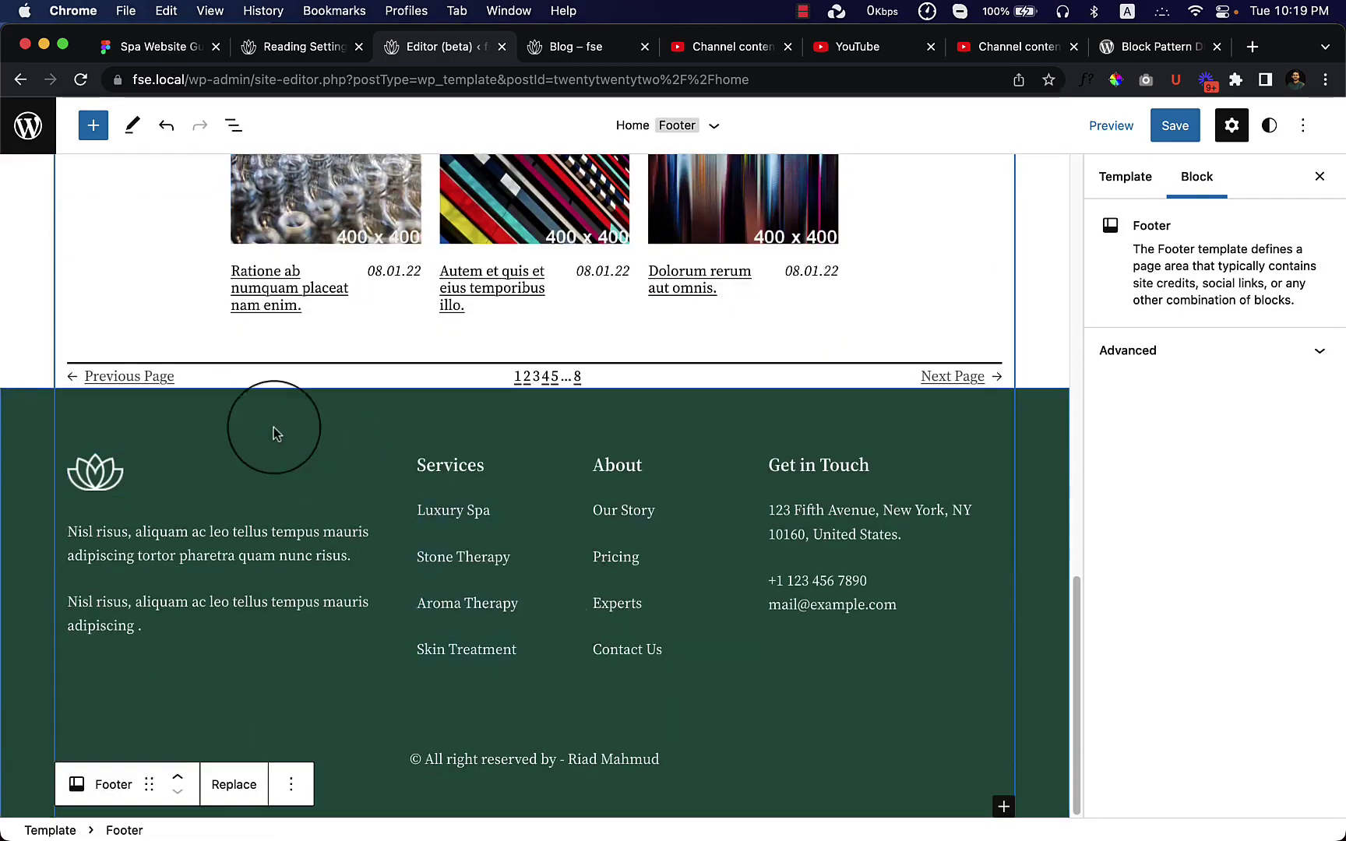
scroll(524, 515, "up", 15)
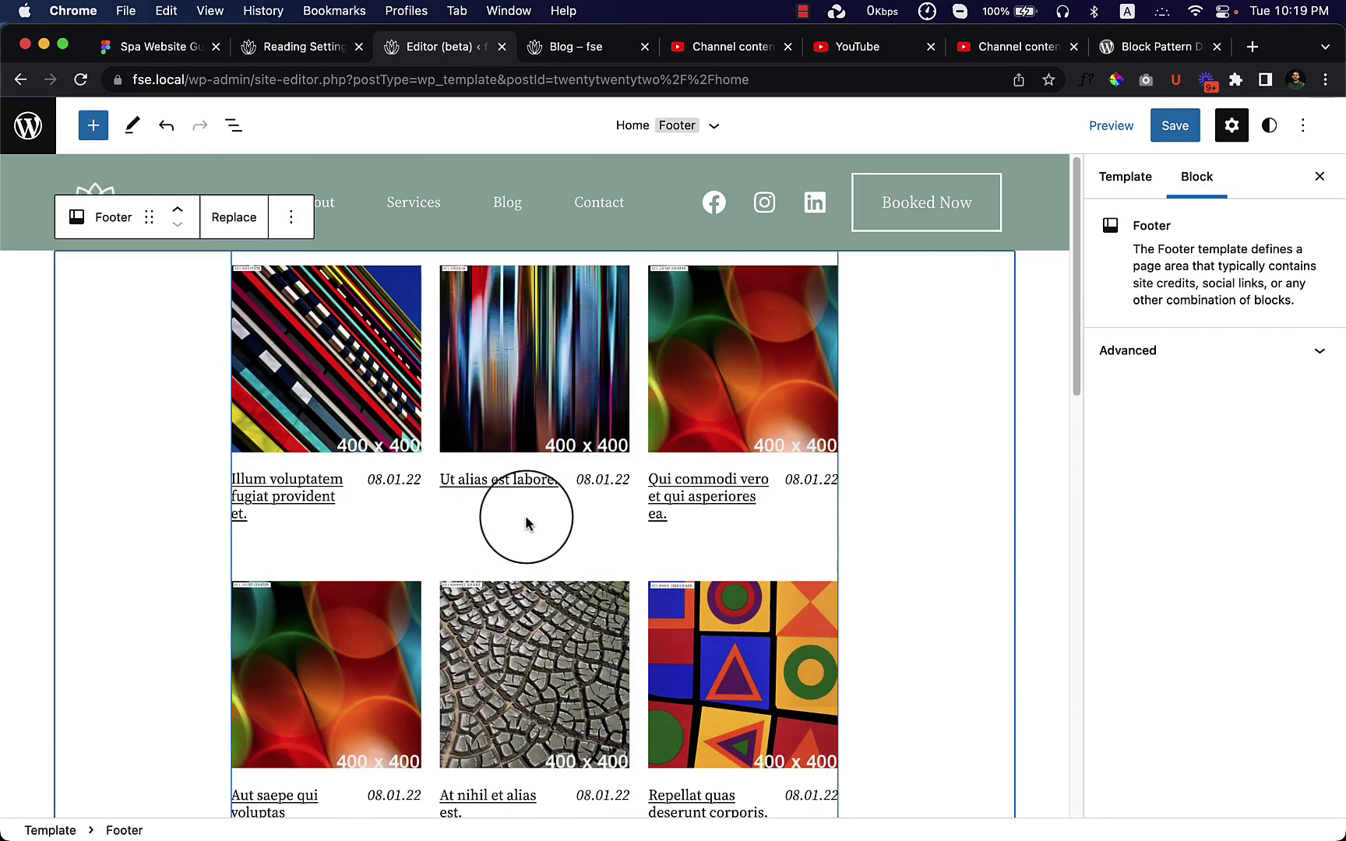
left_click(1168, 128)
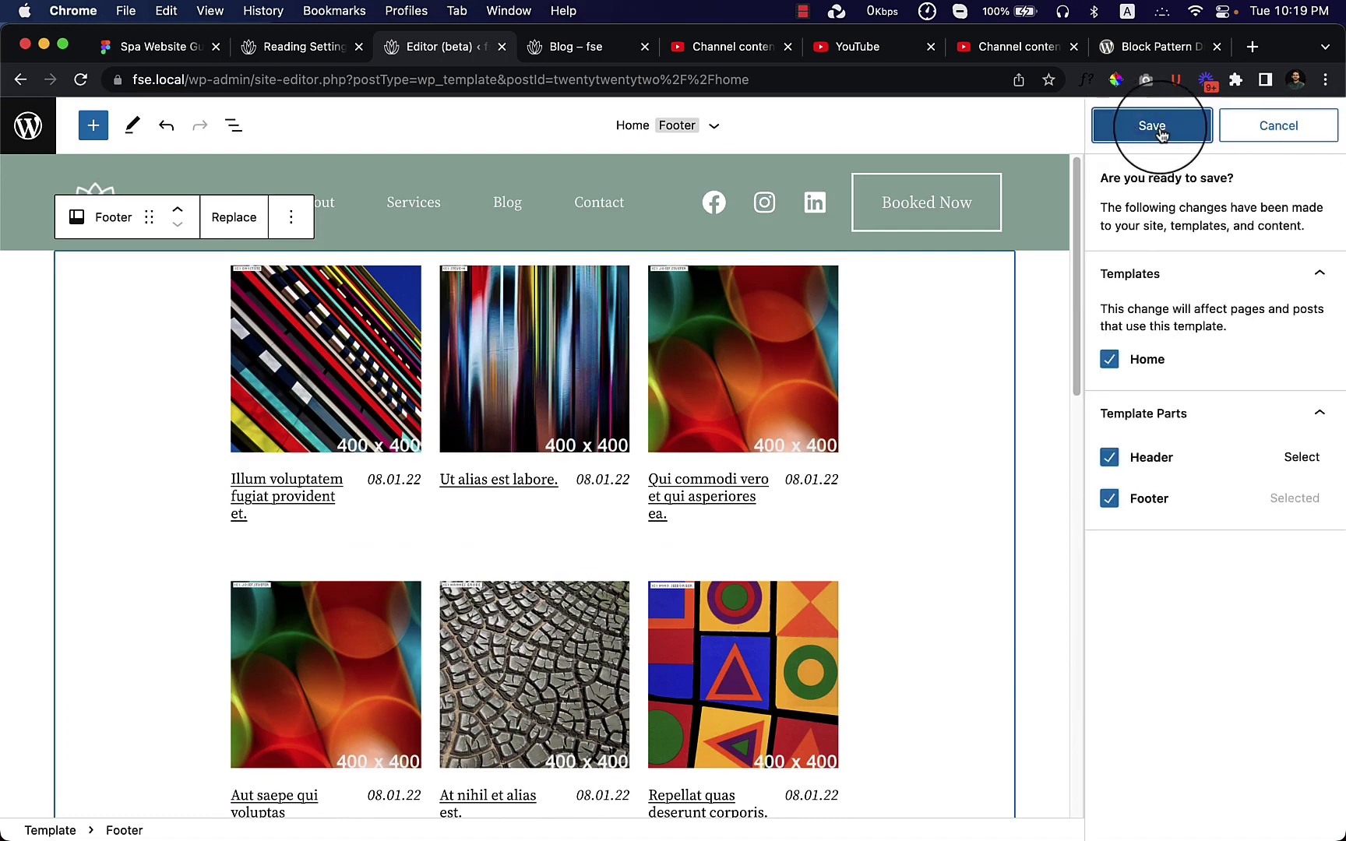
left_click(1166, 130)
left_click(598, 49)
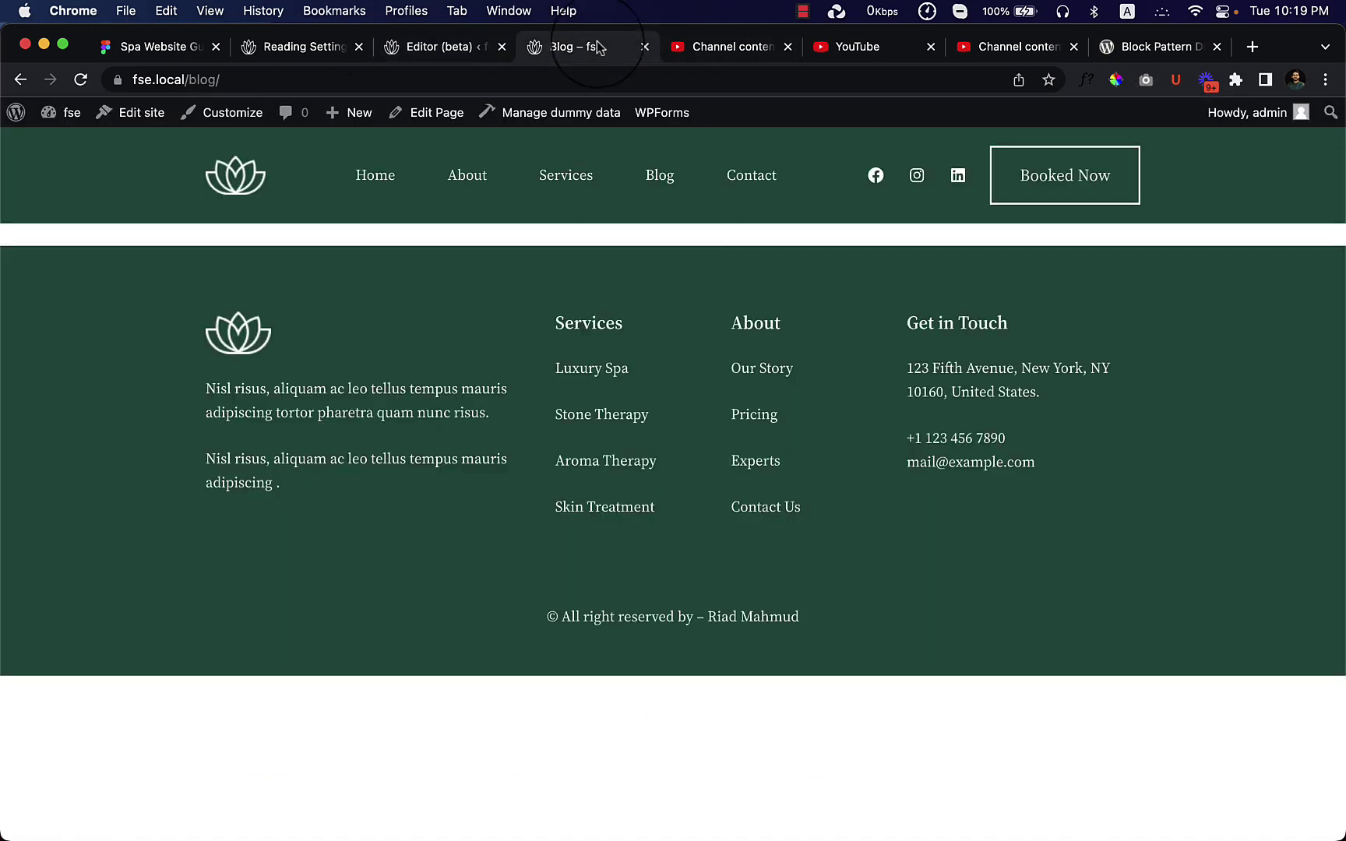
right_click(675, 247)
left_click(704, 291)
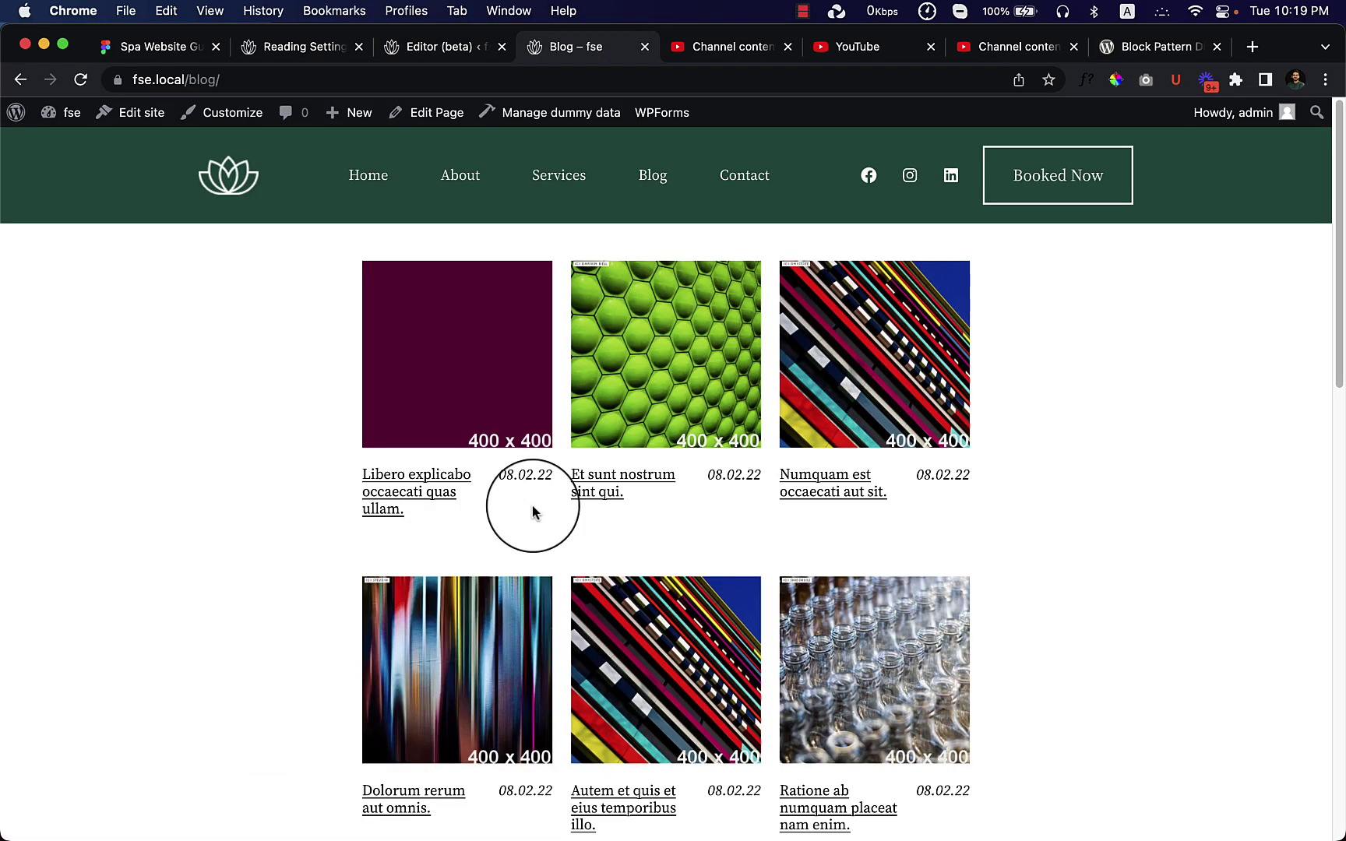
scroll(690, 603, "down", 6)
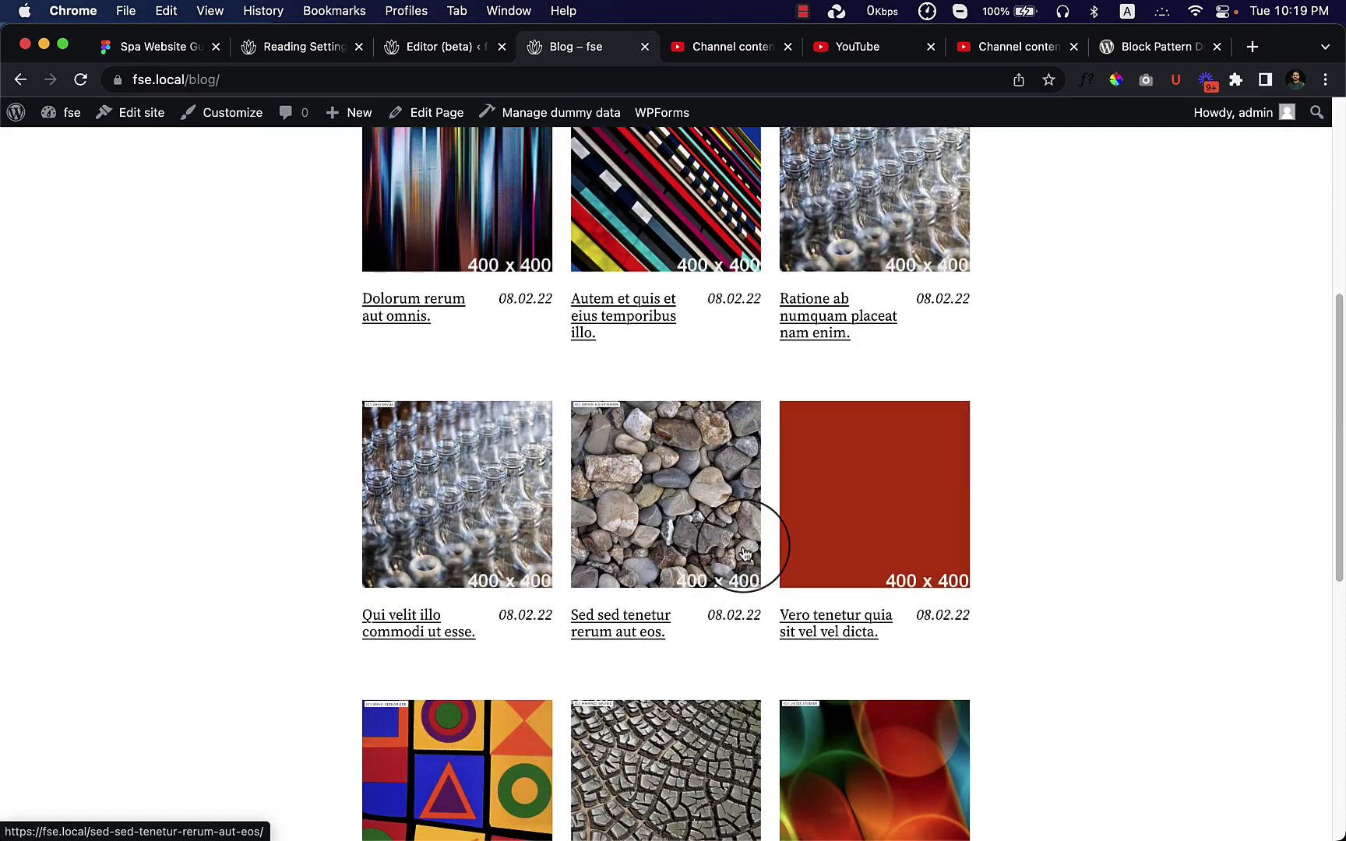
scroll(744, 553, "up", 6)
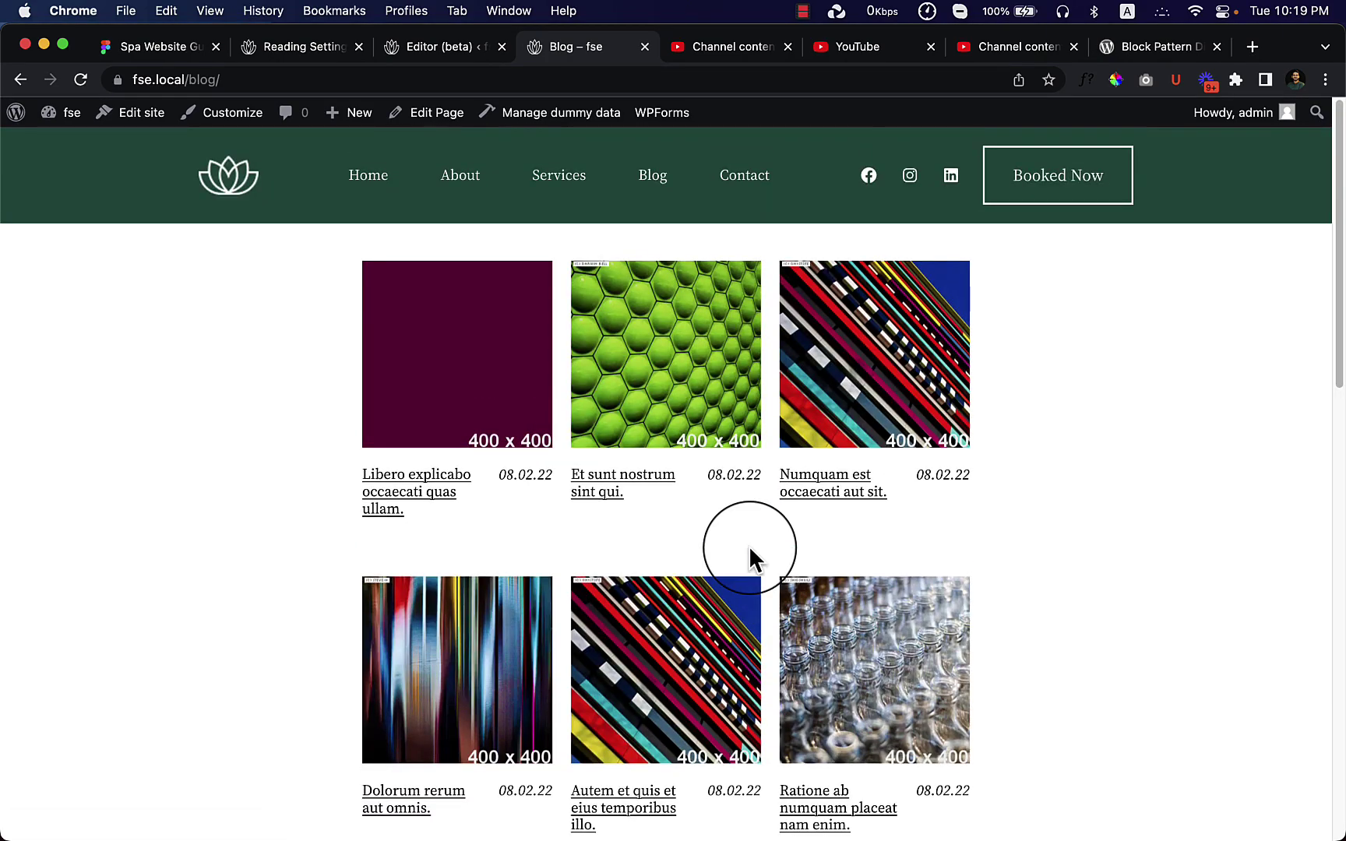
Back in the site editor, move the Query Loop block out of the Footer part and into the Header part
left_click(462, 55)
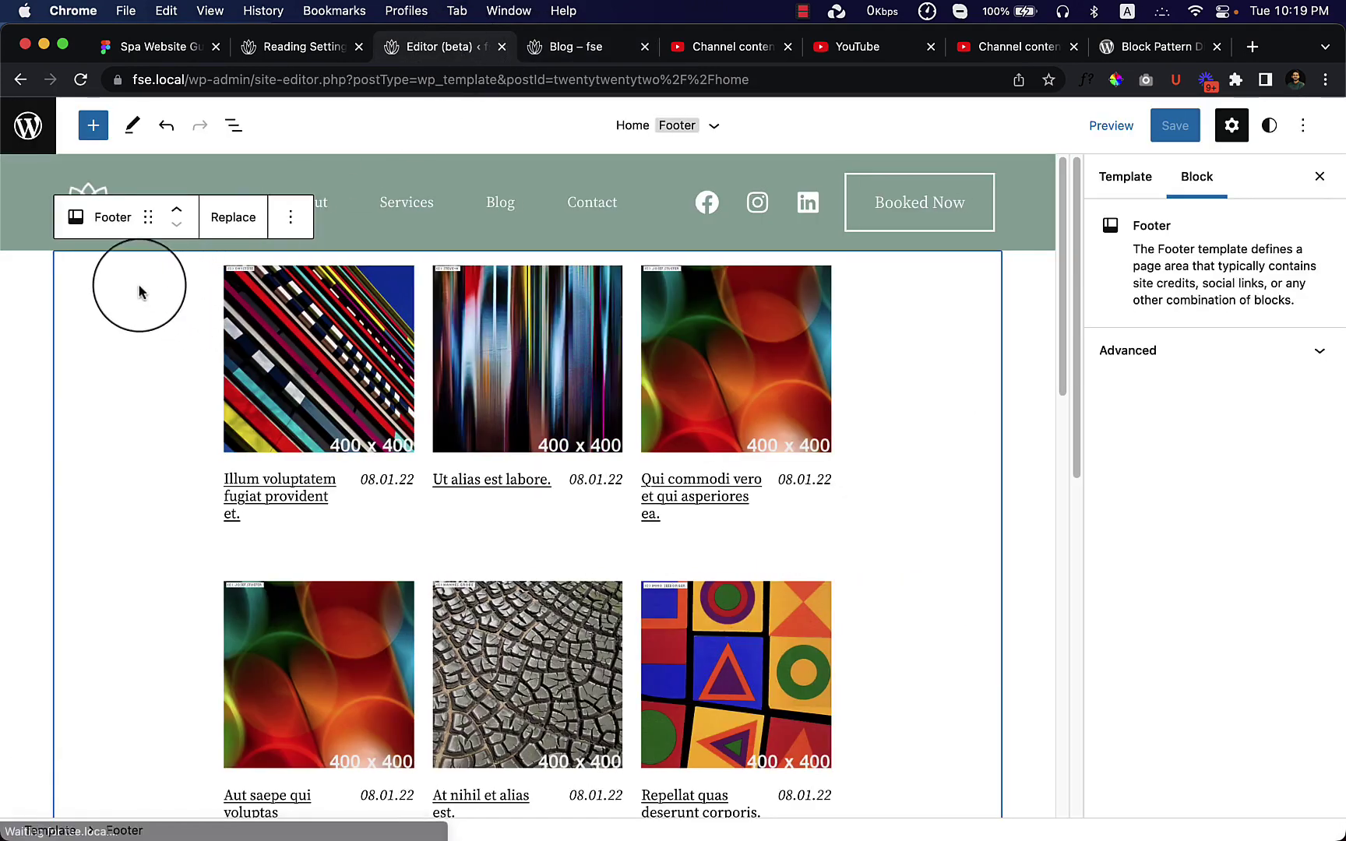
left_click(856, 392)
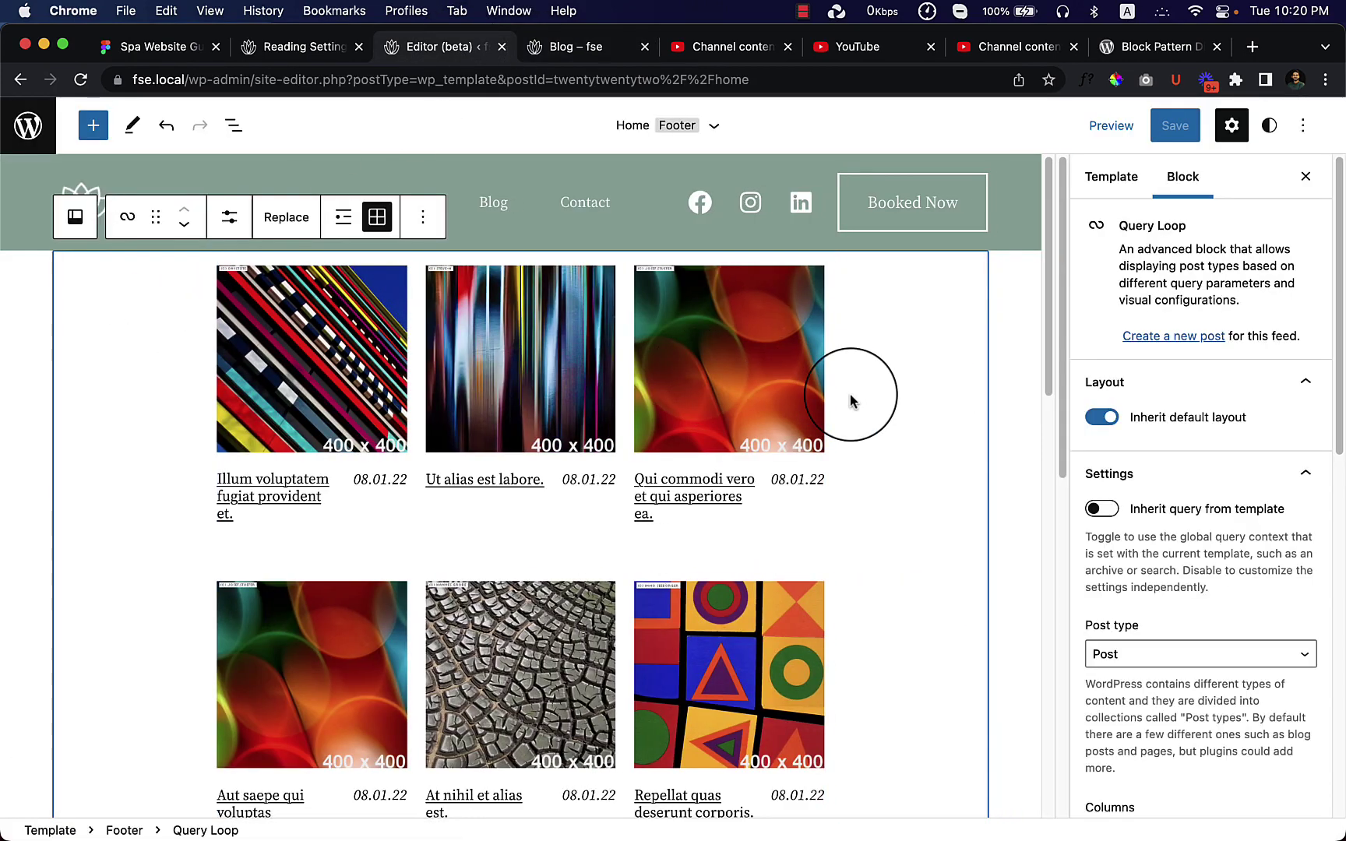
left_click(234, 125)
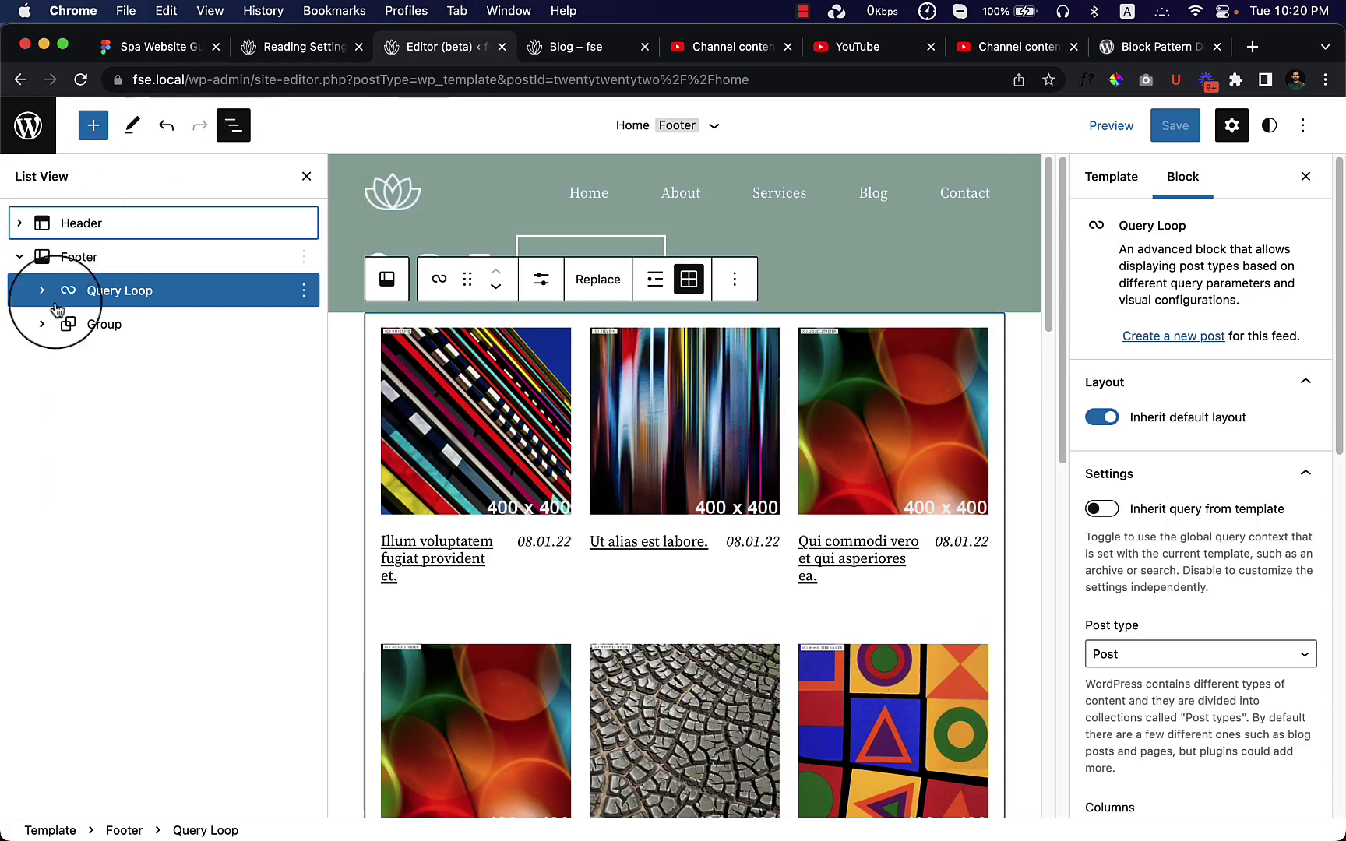
left_click(117, 295)
left_click(16, 257)
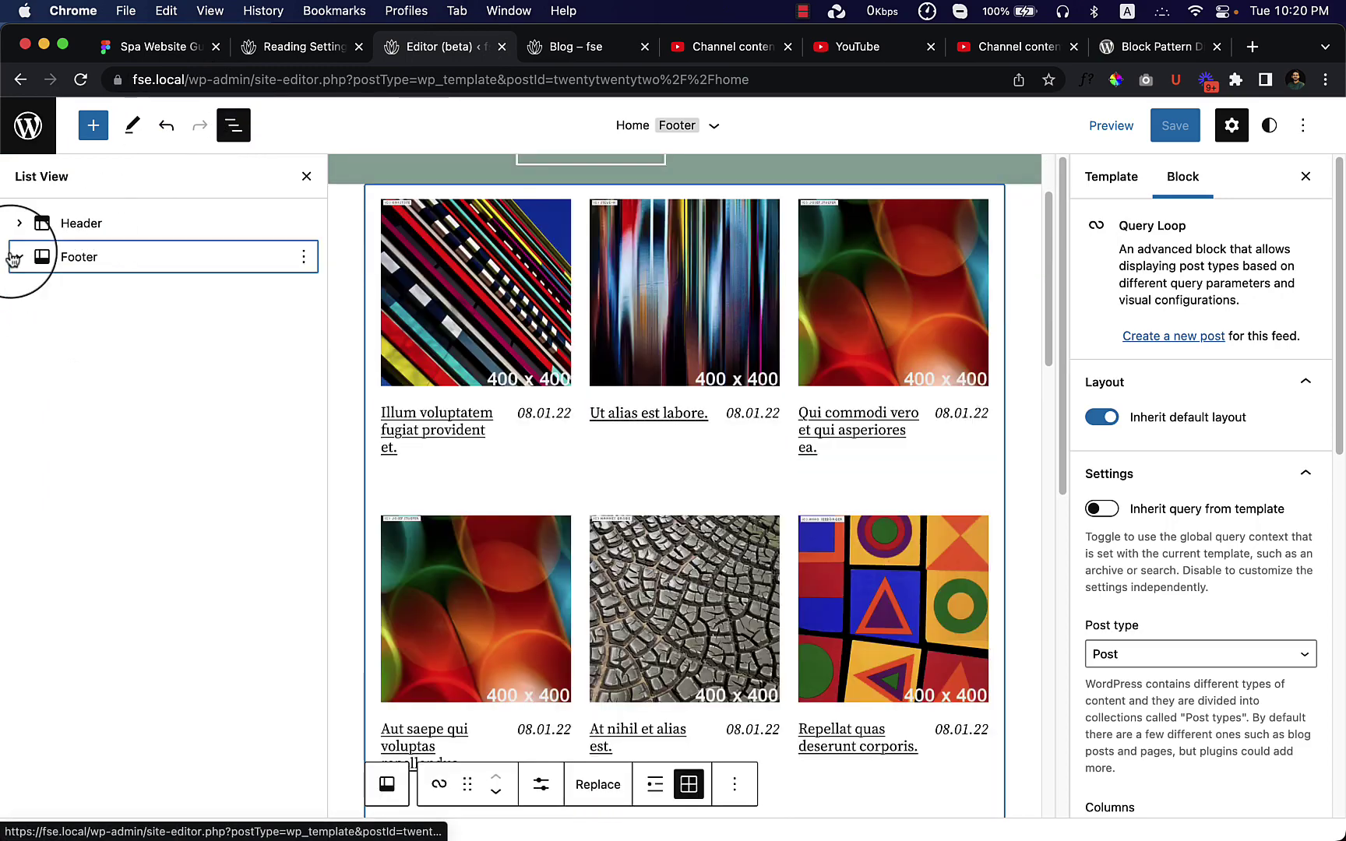
left_click(17, 258)
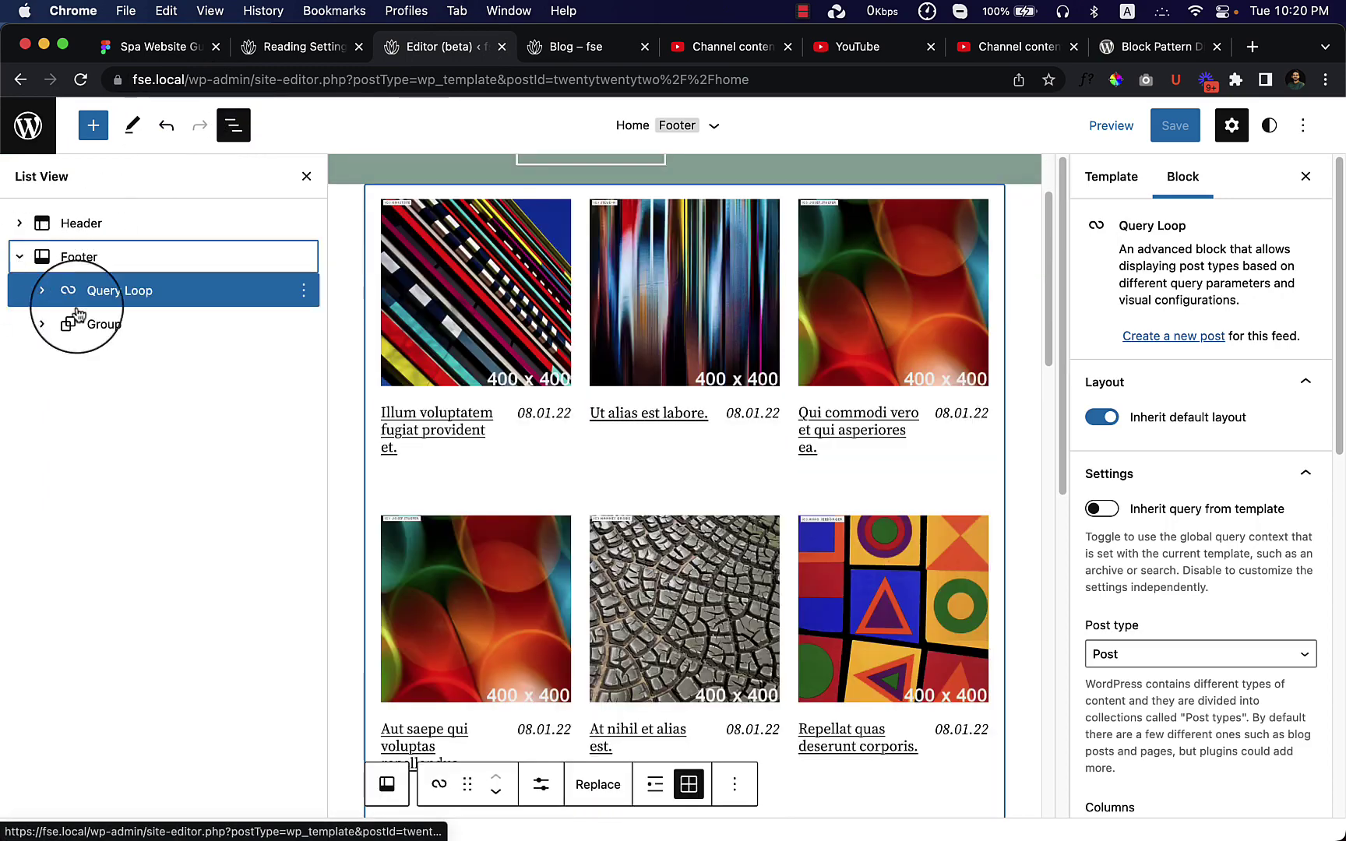
left_click(113, 325)
left_click(121, 289)
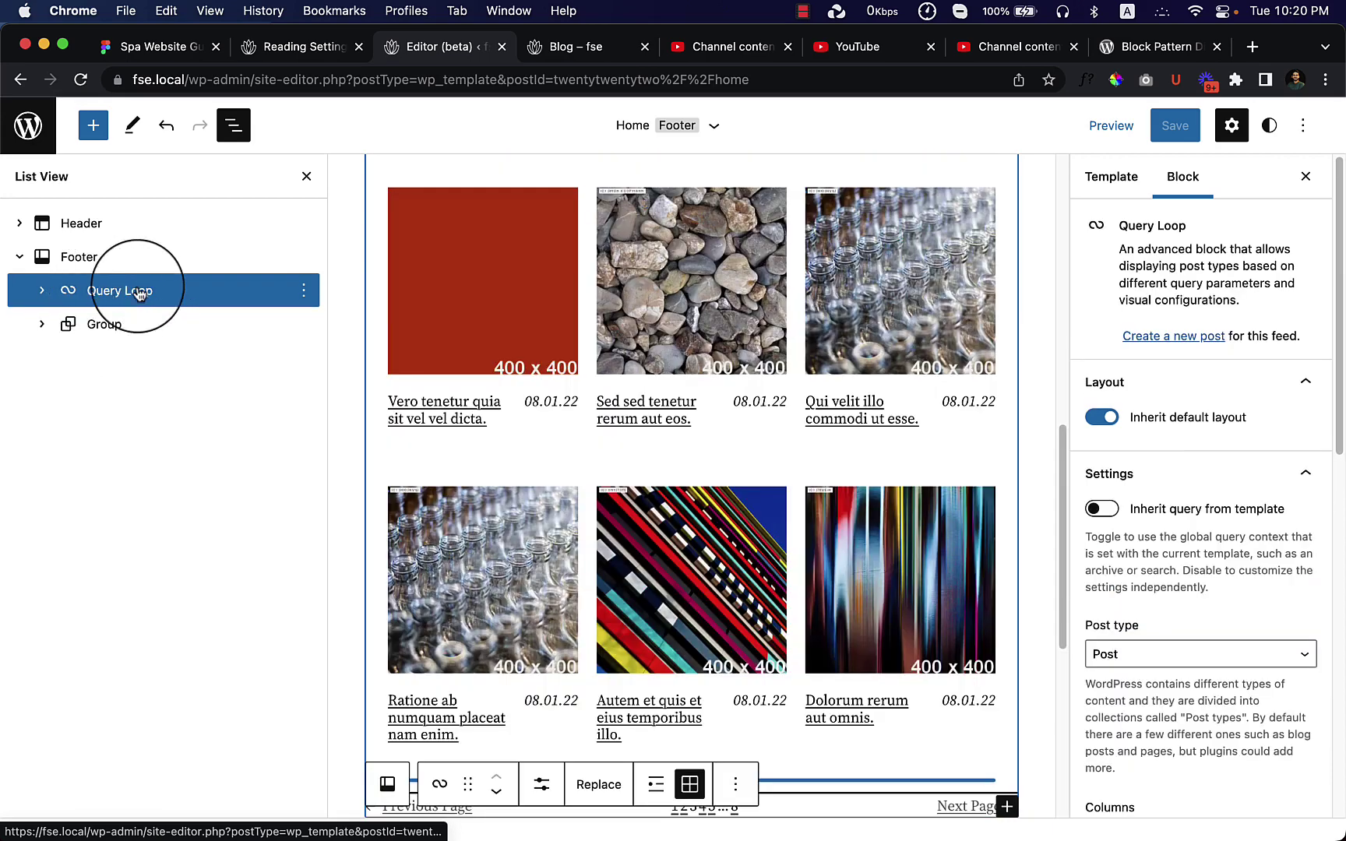
left_click_drag(139, 292, 24, 253)
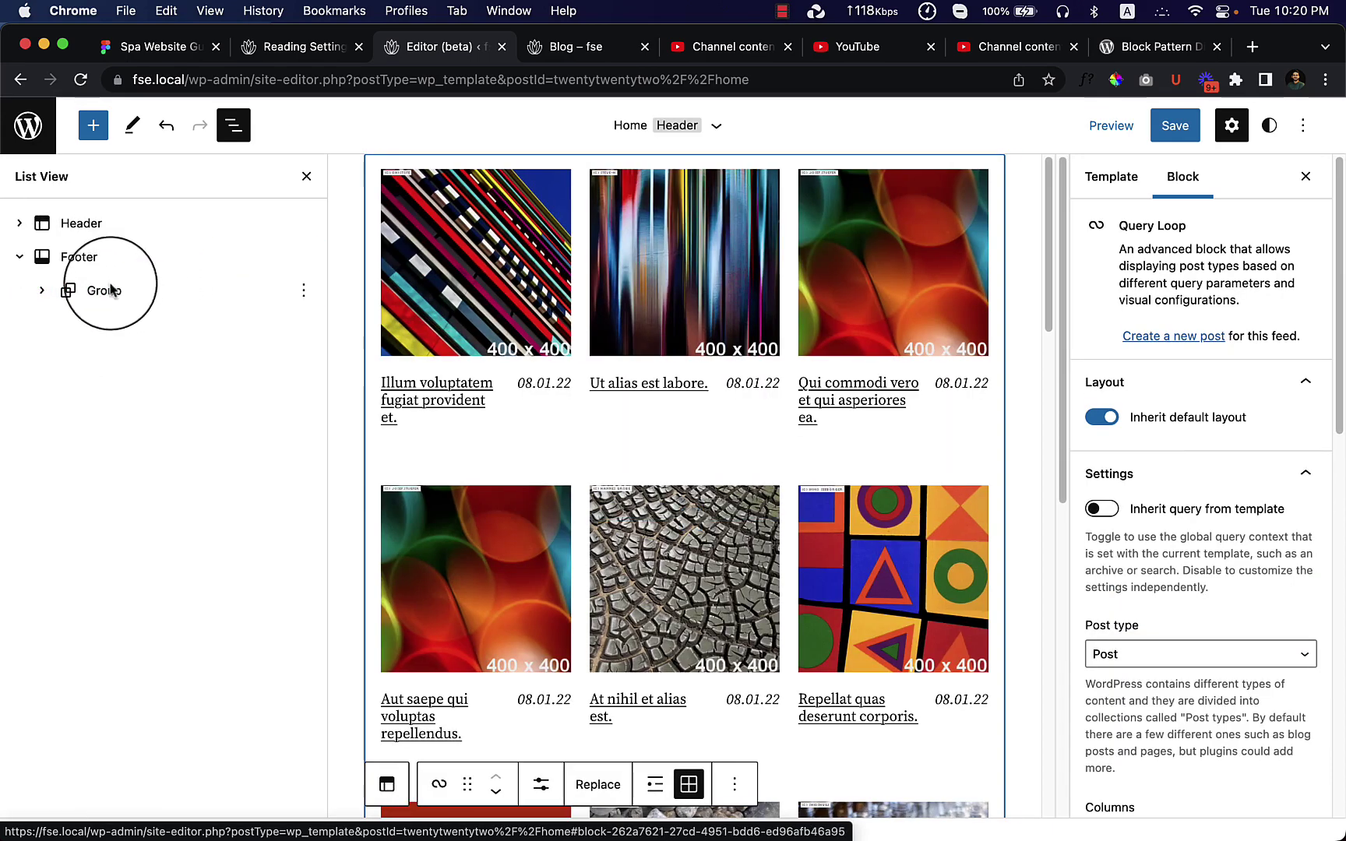
Move the Query Loop block out of the Header part to the template's top level, between Header and Footer
left_click(20, 257)
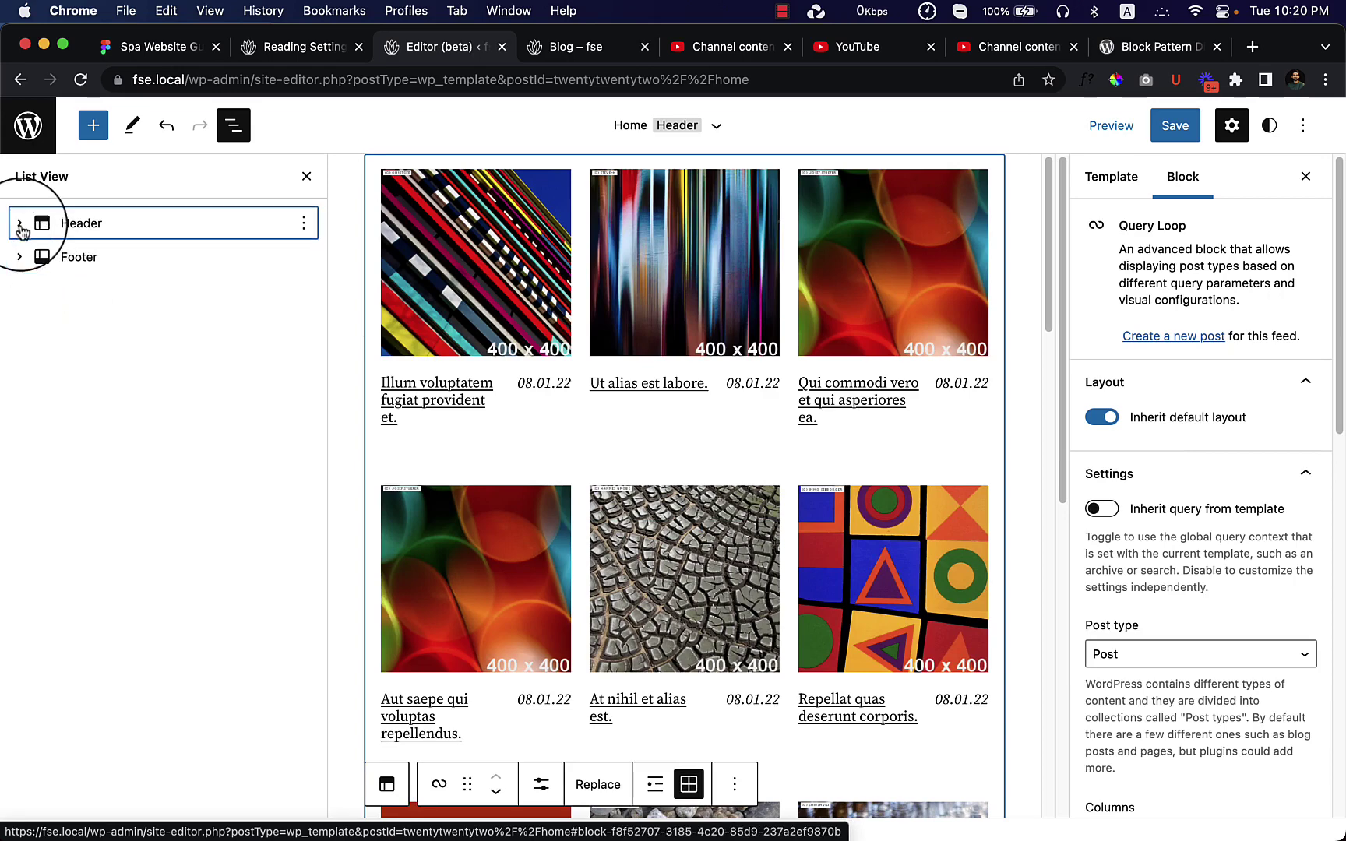
left_click(19, 224)
left_click_drag(27, 257, 64, 297)
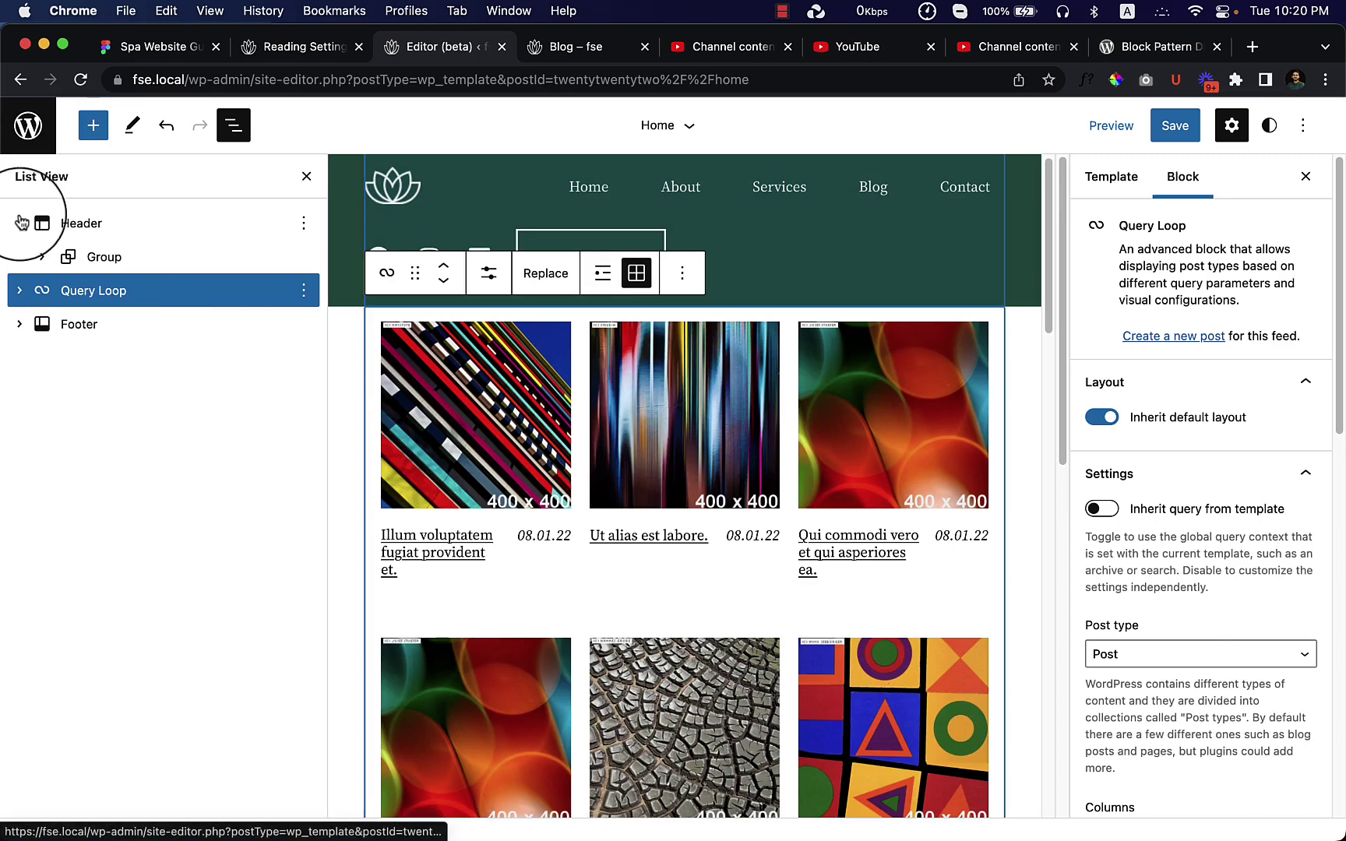
left_click(19, 226)
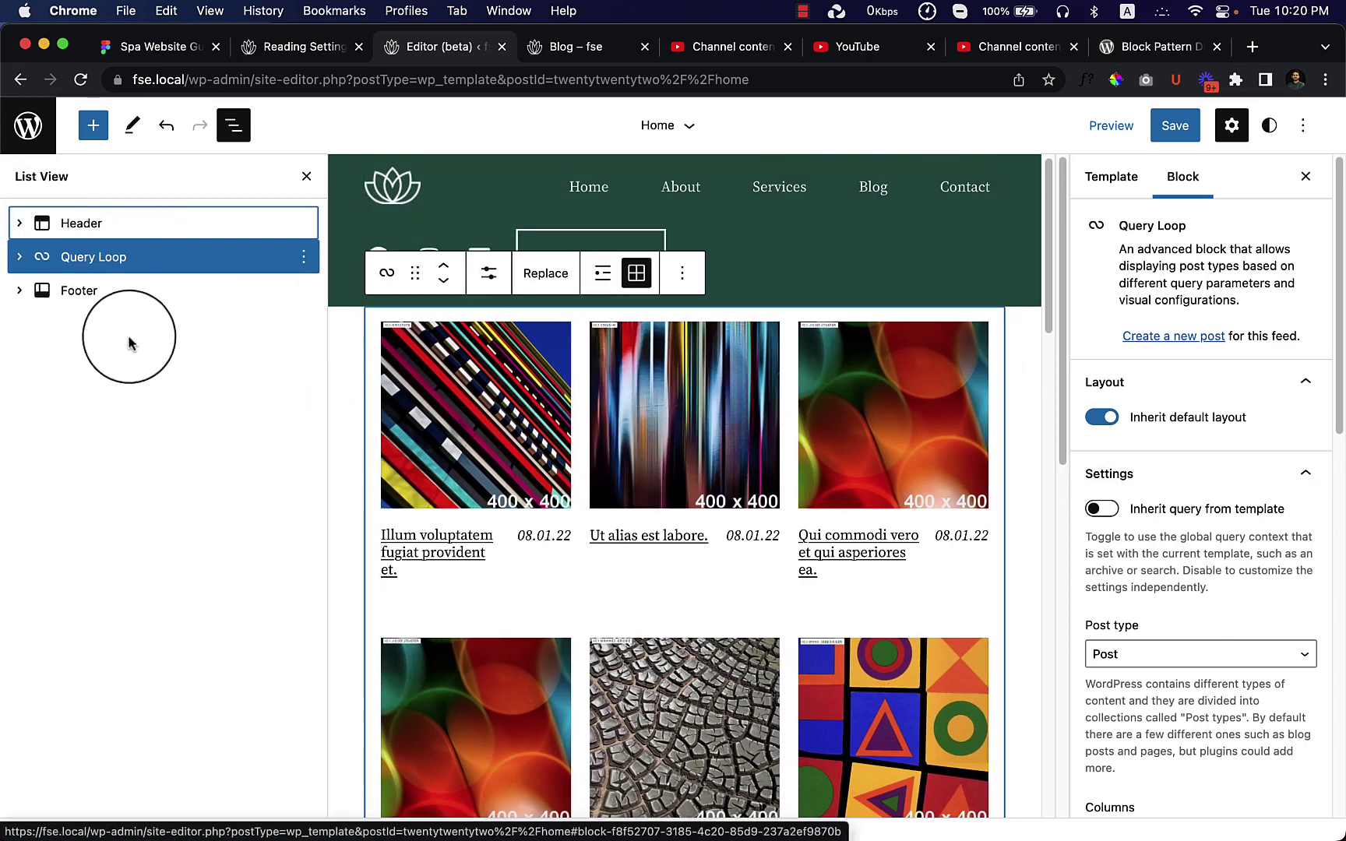
left_click(231, 126)
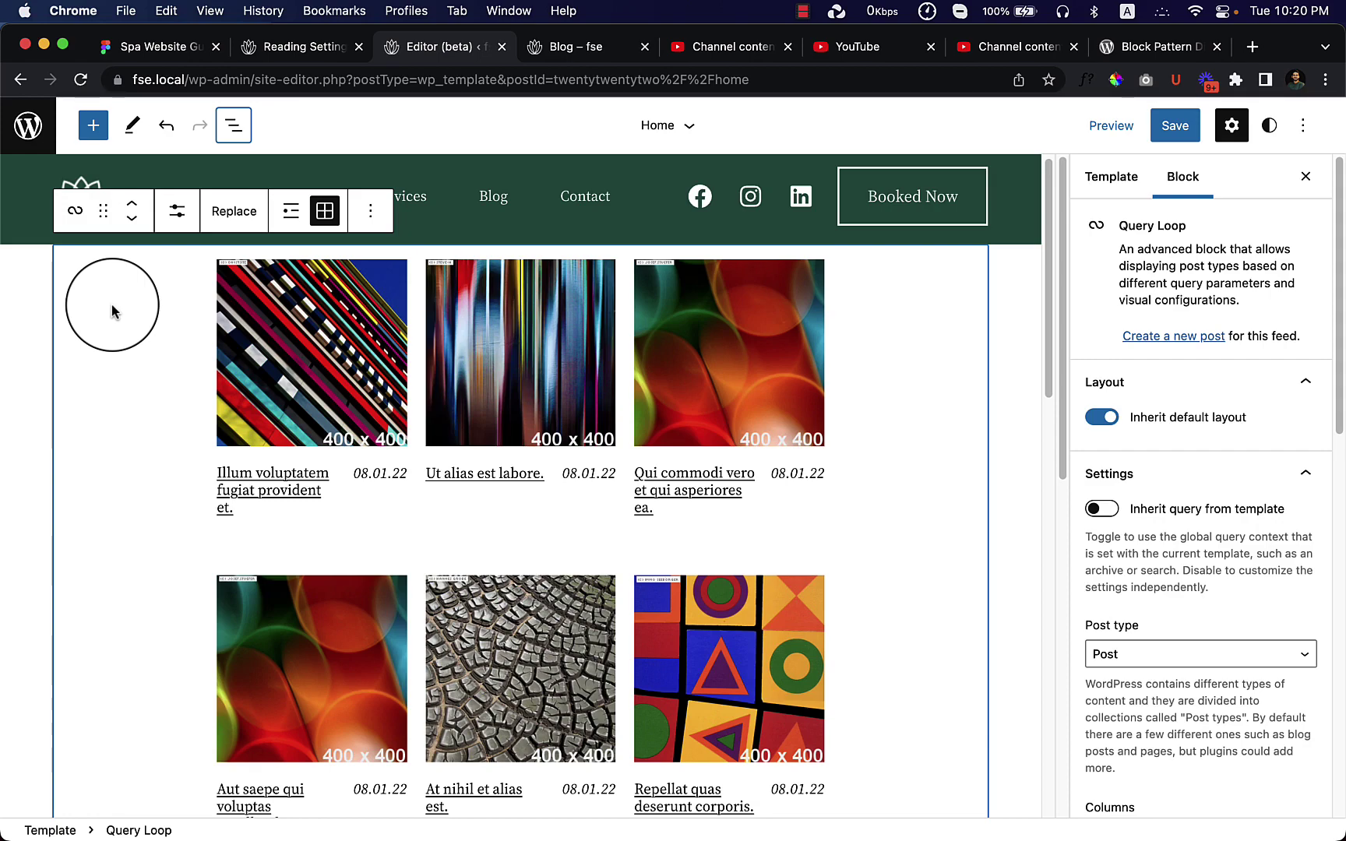
Set the alignment of the Post Template inside the Query Loop to Wide width
scroll(140, 463, "down", 1)
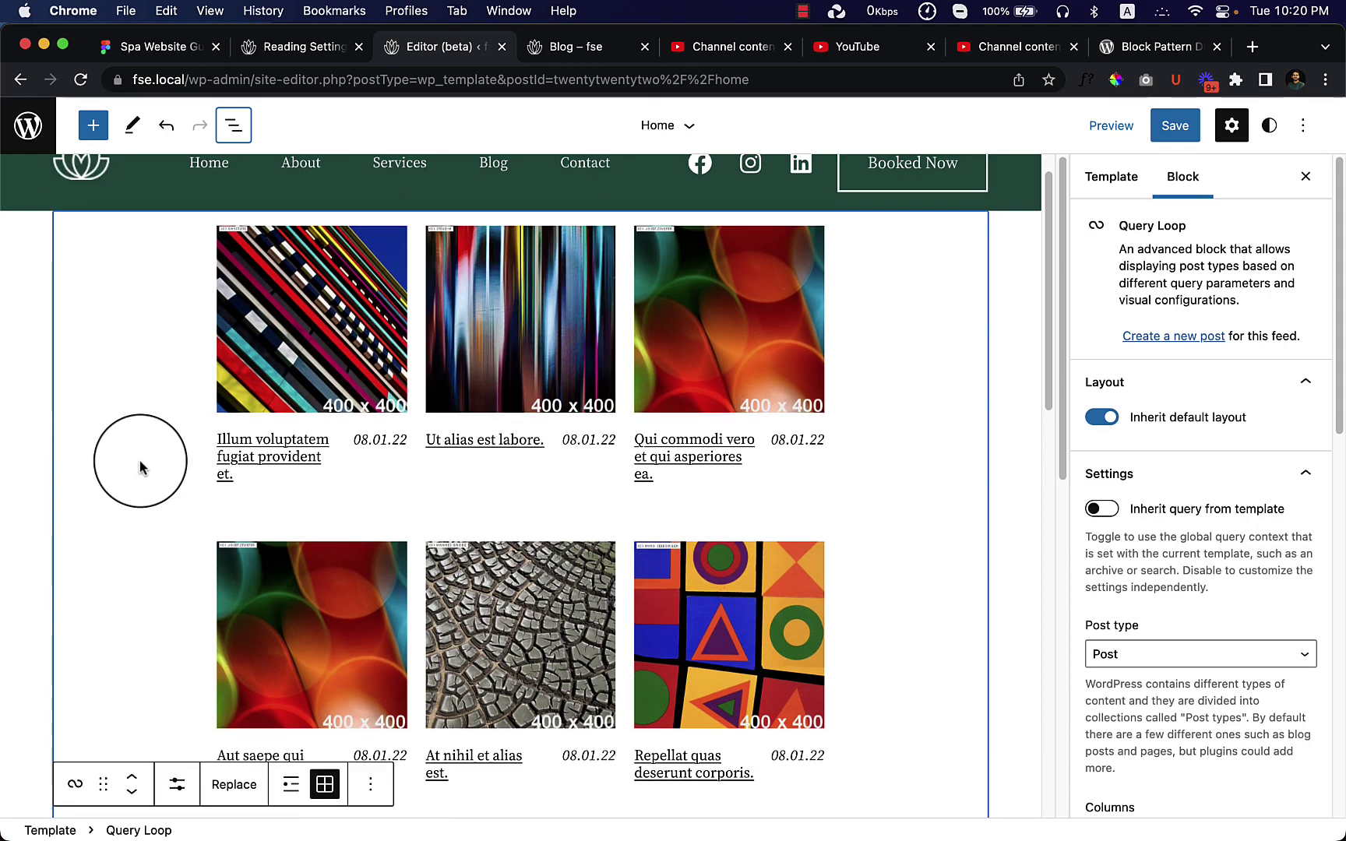
scroll(141, 467, "up", 1)
scroll(142, 470, "down", 15)
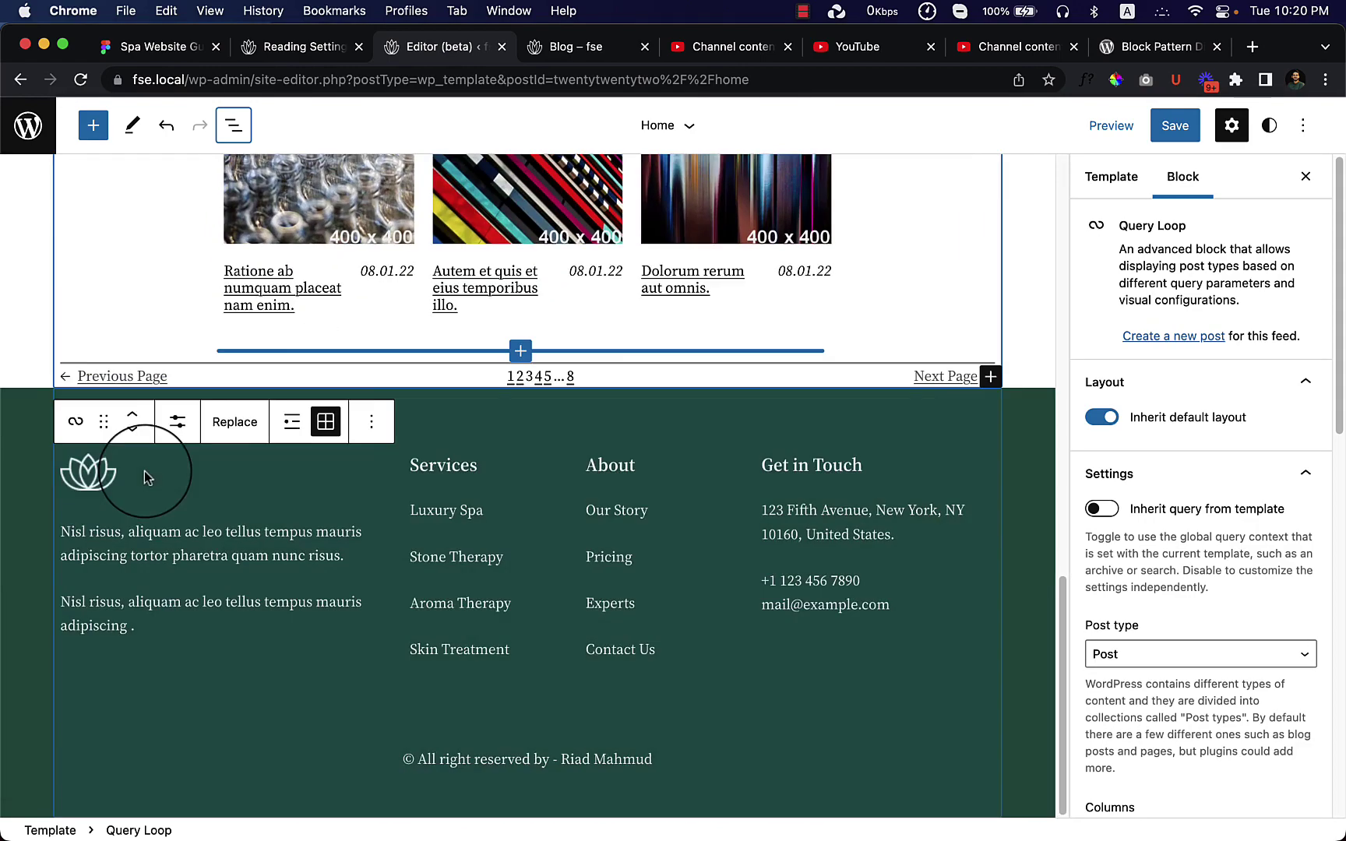
scroll(361, 565, "up", 10)
scroll(144, 459, "up", 8)
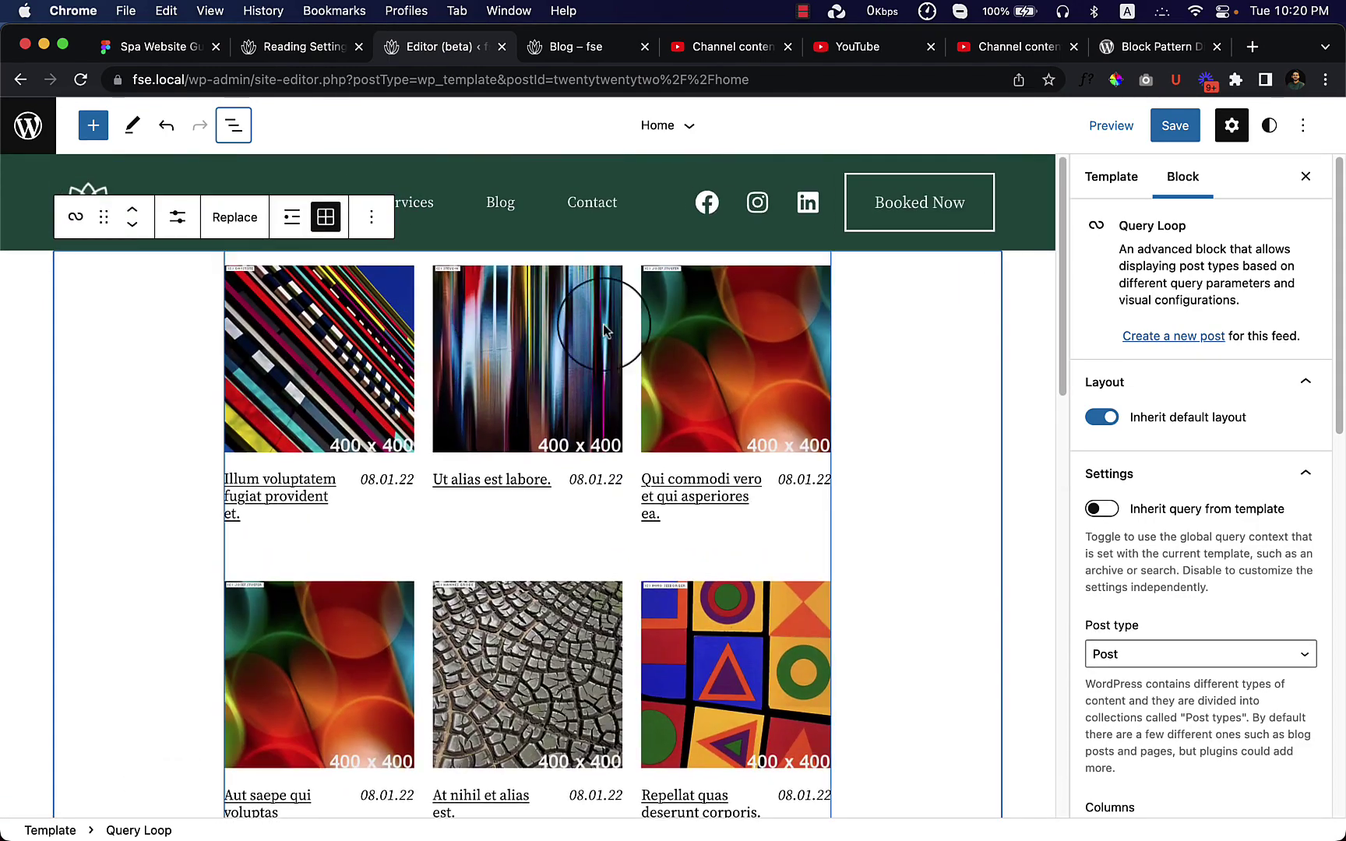
left_click(772, 270)
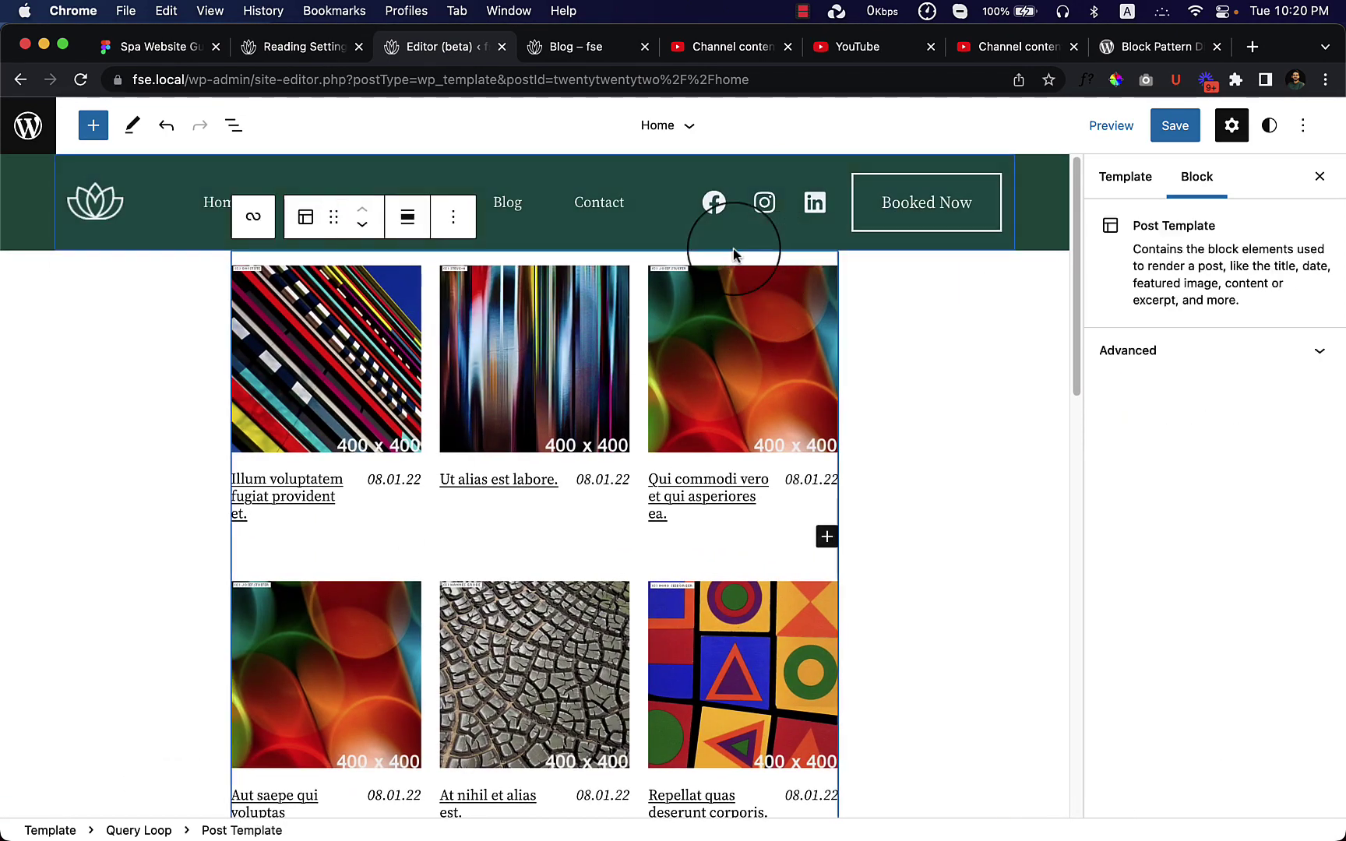
left_click(405, 222)
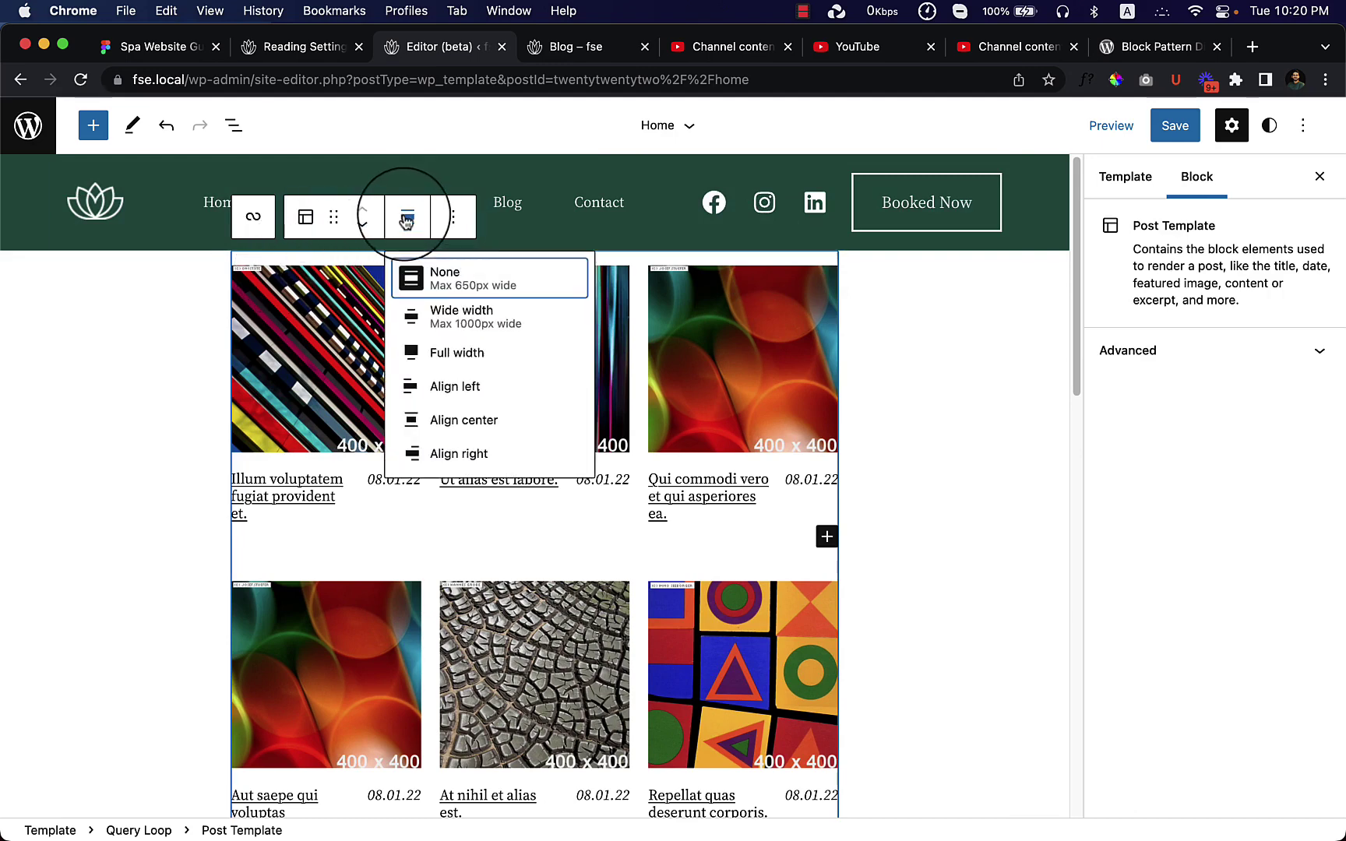
left_click(449, 326)
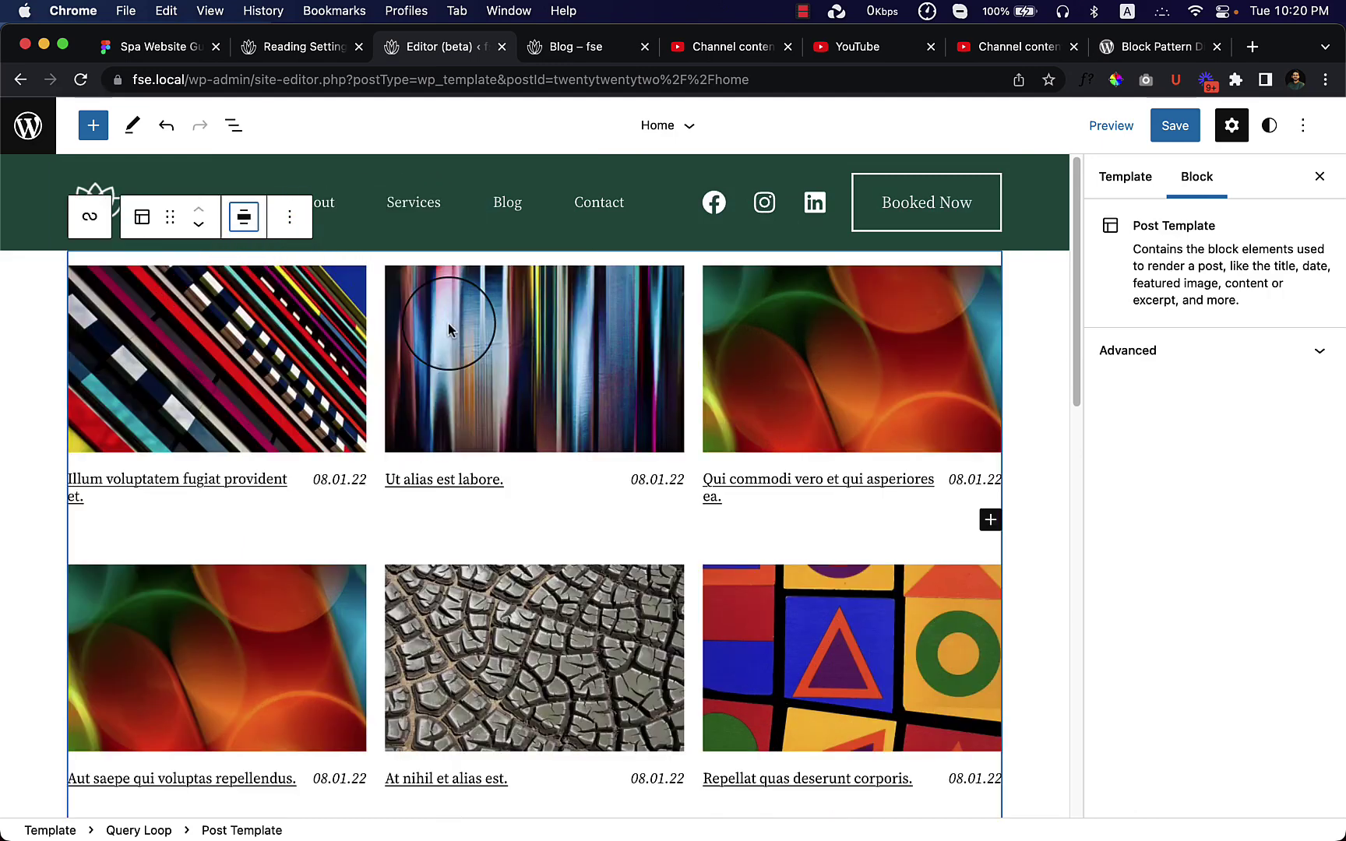
Save the Home template and reload the Blog page to review the post grid down to the footer
left_click(1158, 127)
left_click(1158, 128)
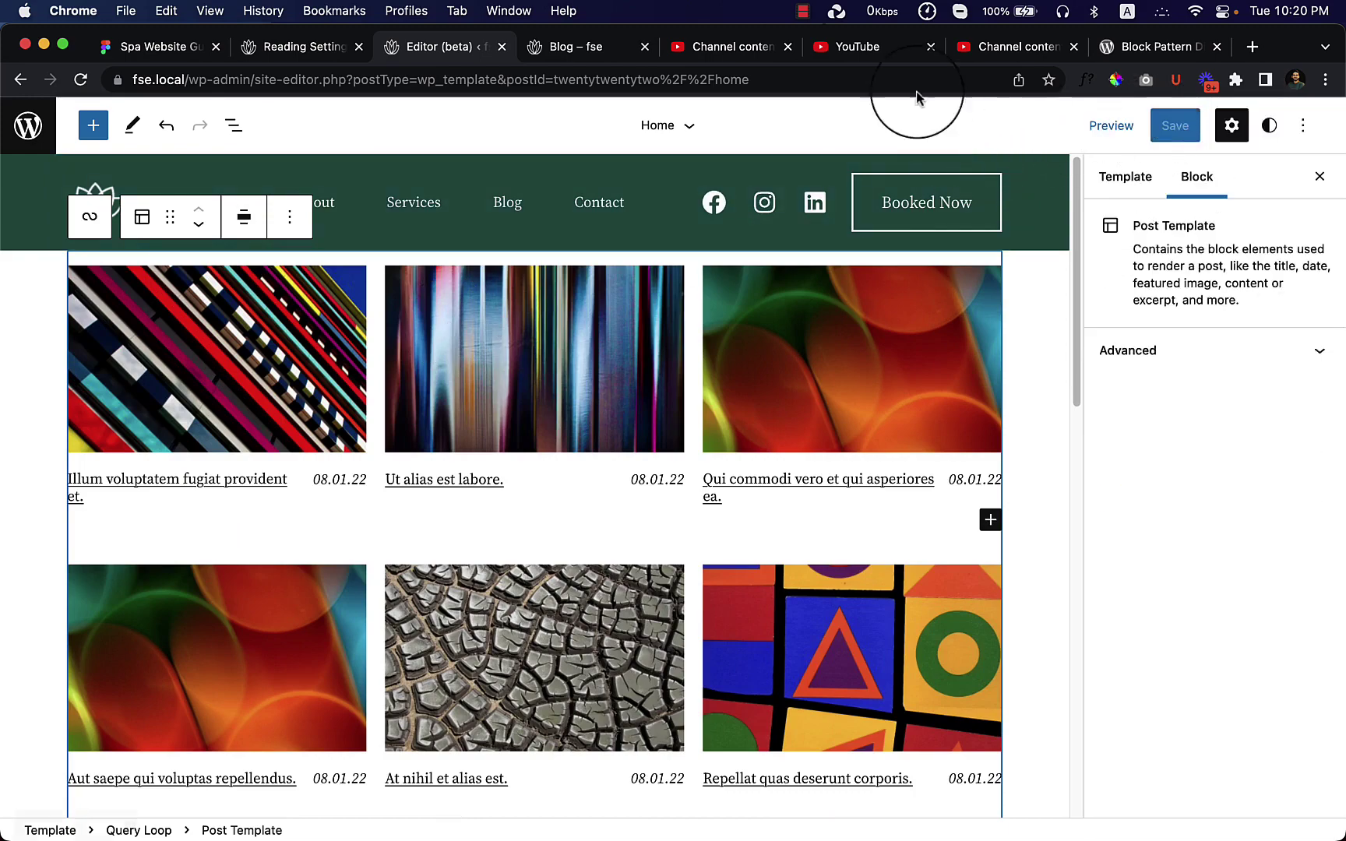
left_click(535, 60)
right_click(306, 259)
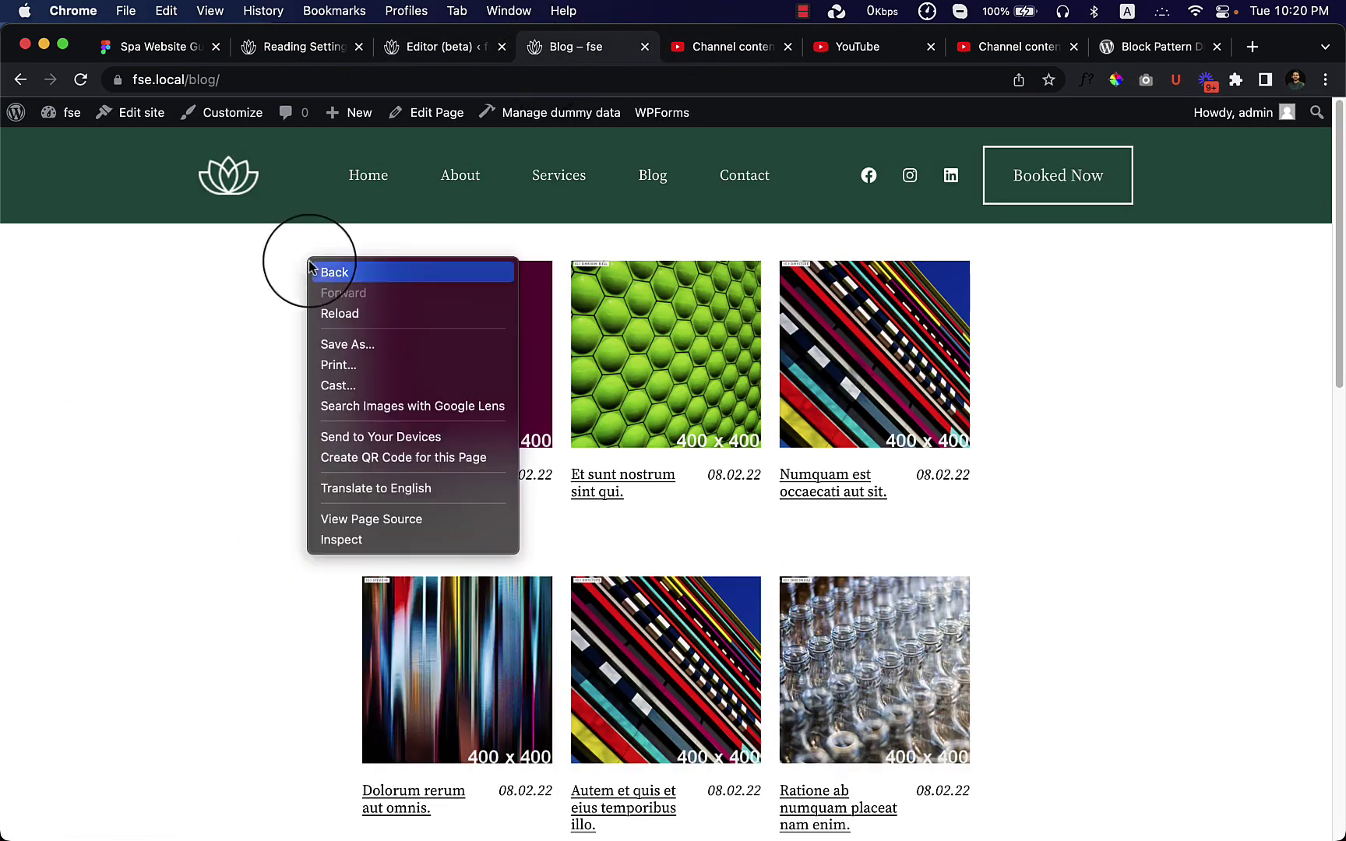
left_click(358, 315)
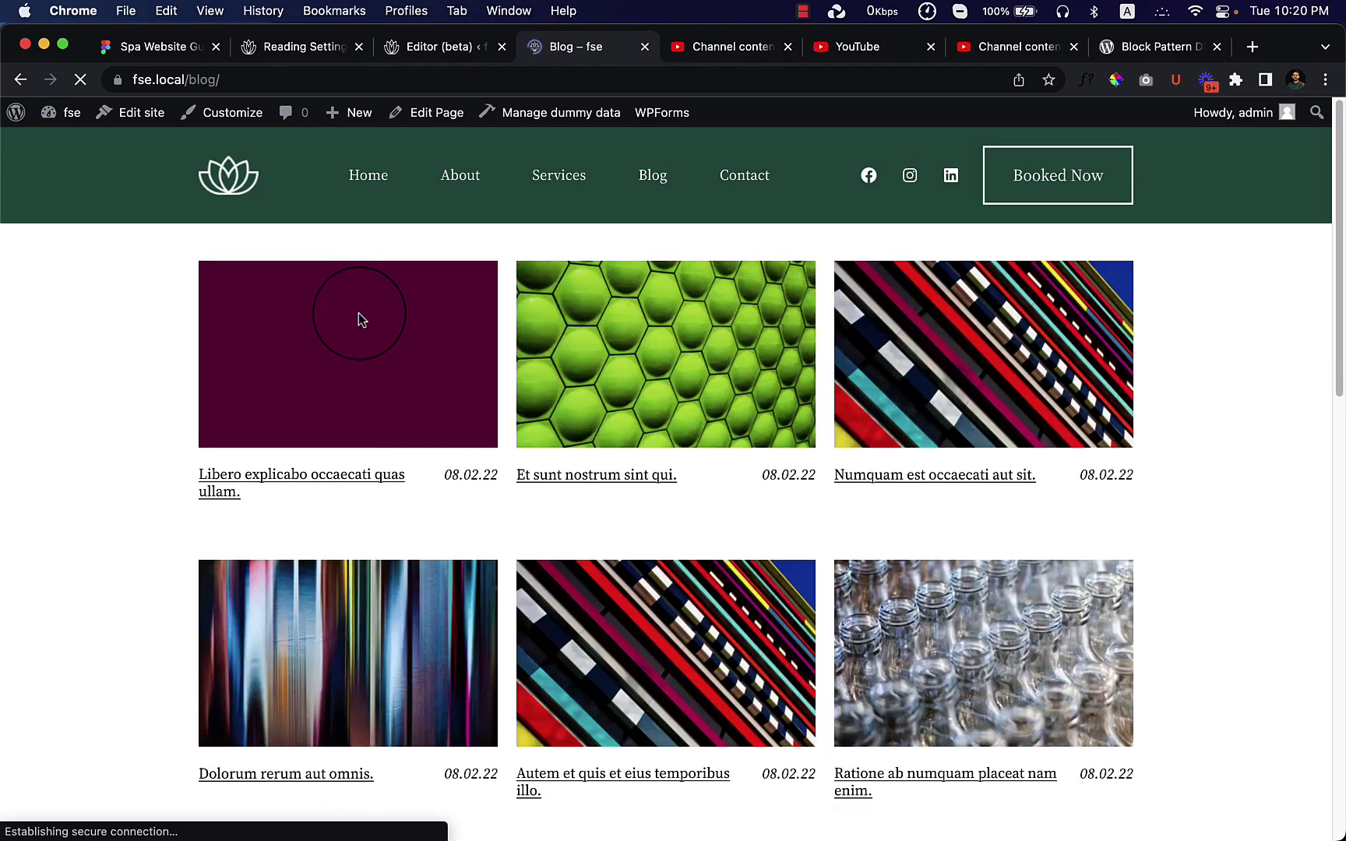
scroll(821, 530, "down", 10)
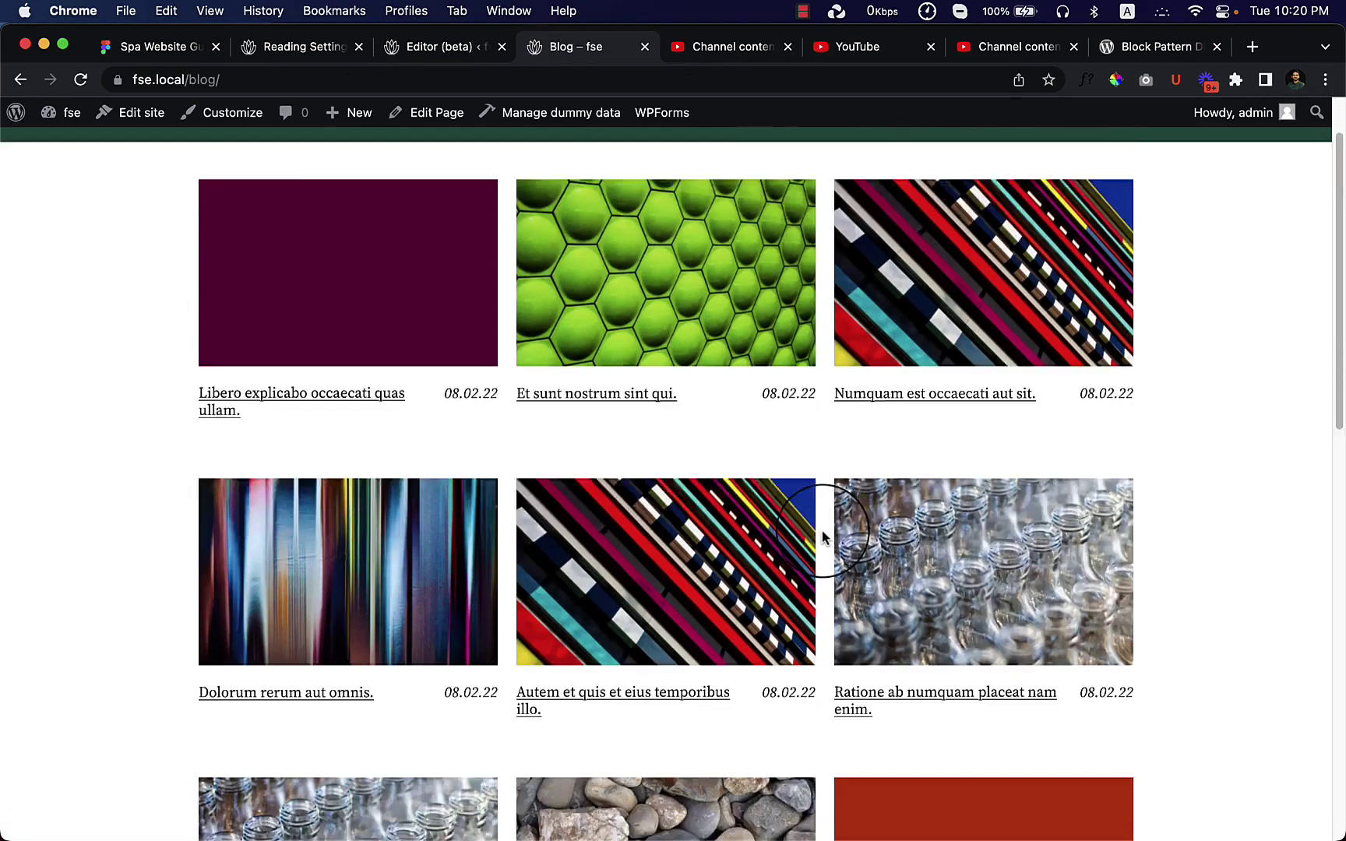
scroll(823, 536, "down", 4)
scroll(822, 536, "up", 2)
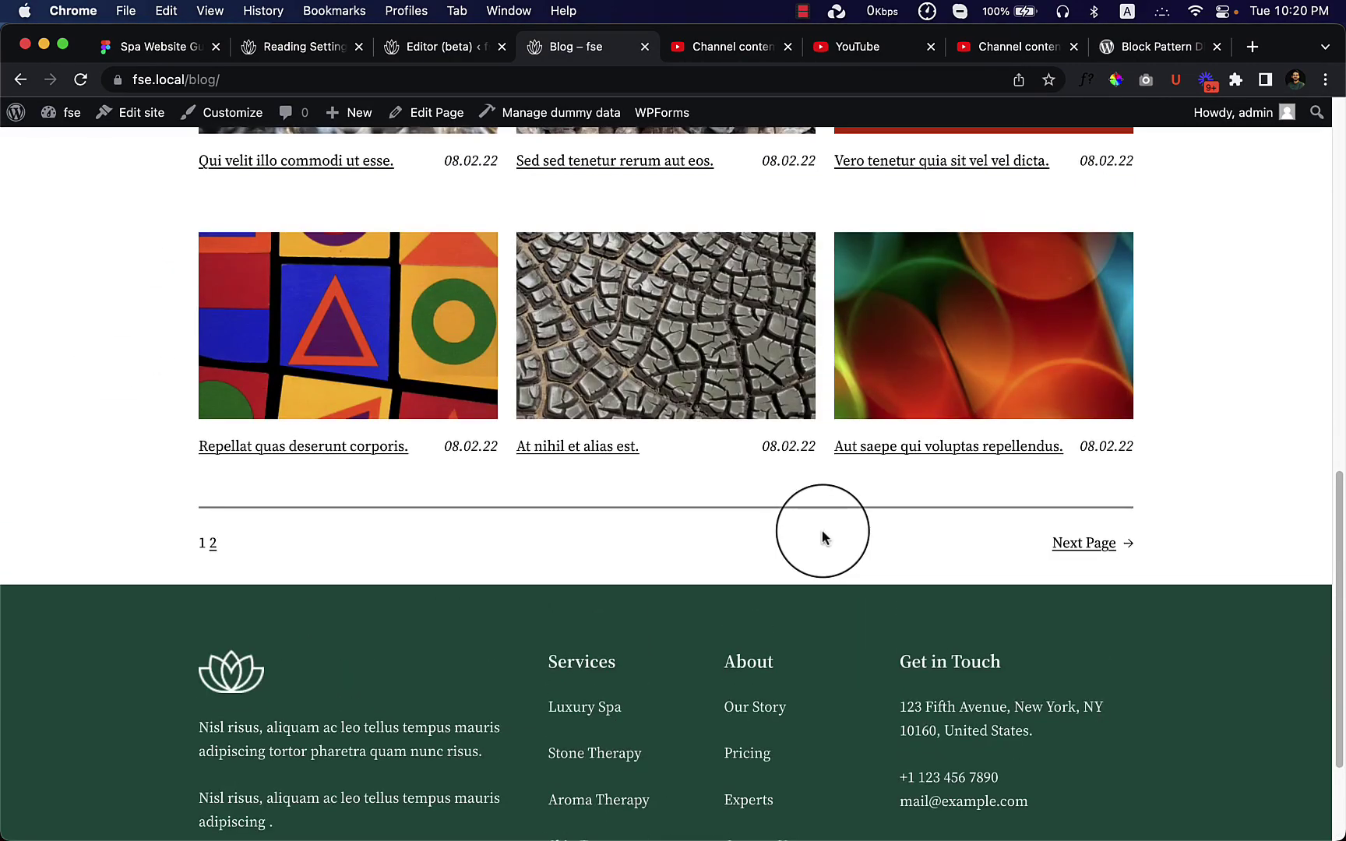
scroll(822, 536, "up", 15)
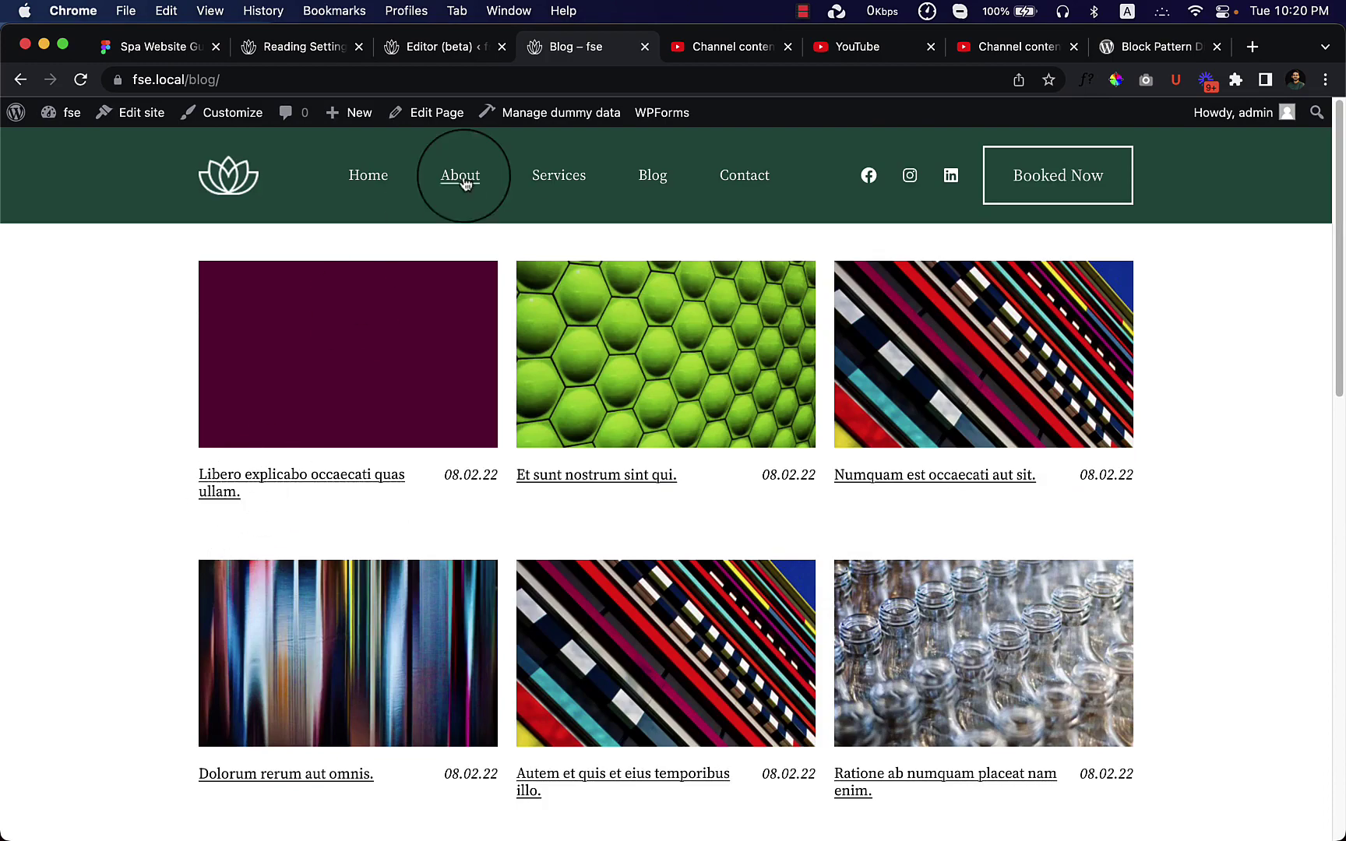
In the site editor, insert a Paragraph block reading "Custom Text" above the post grid inside the Query Loop
left_click(456, 48)
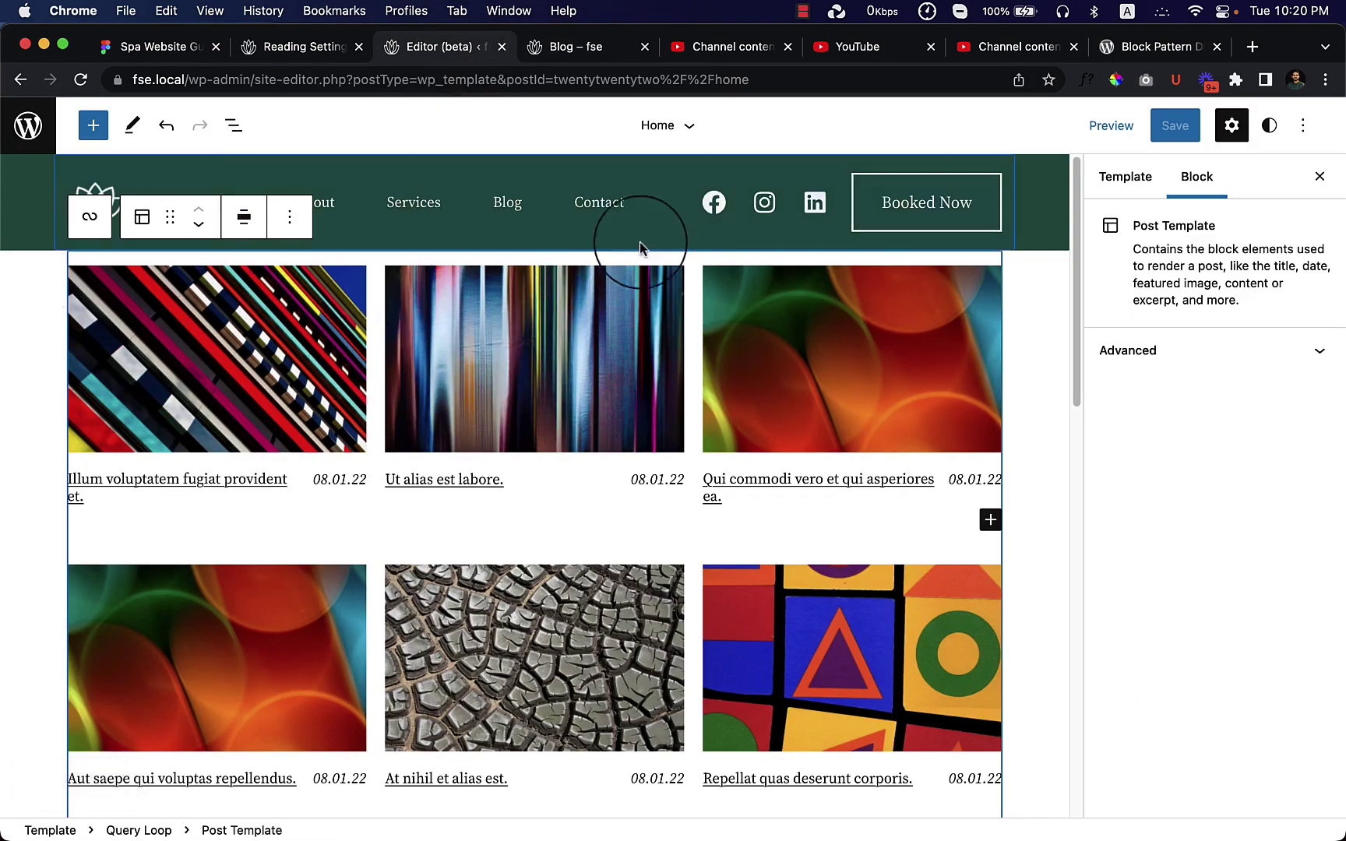
left_click(234, 127)
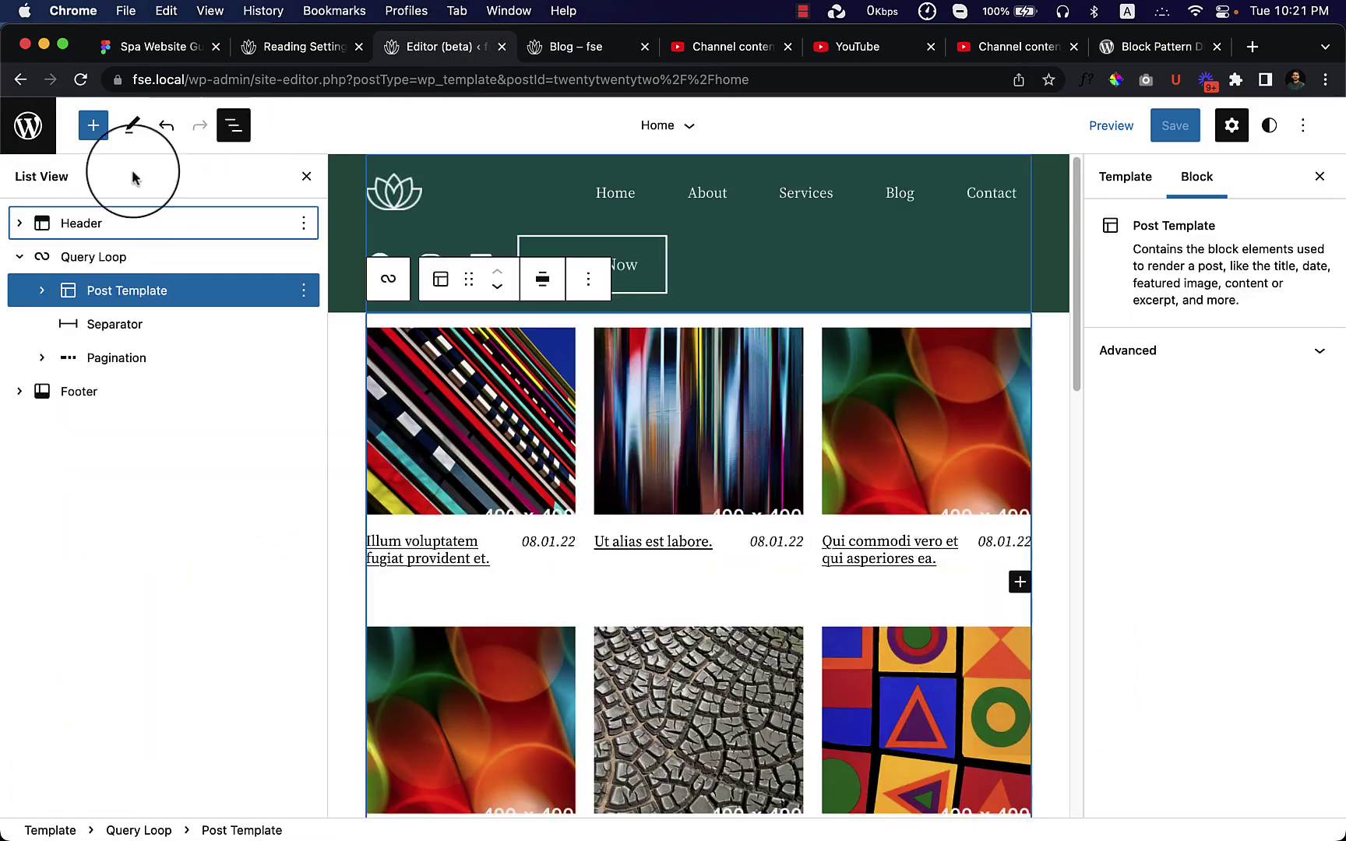
left_click(97, 257)
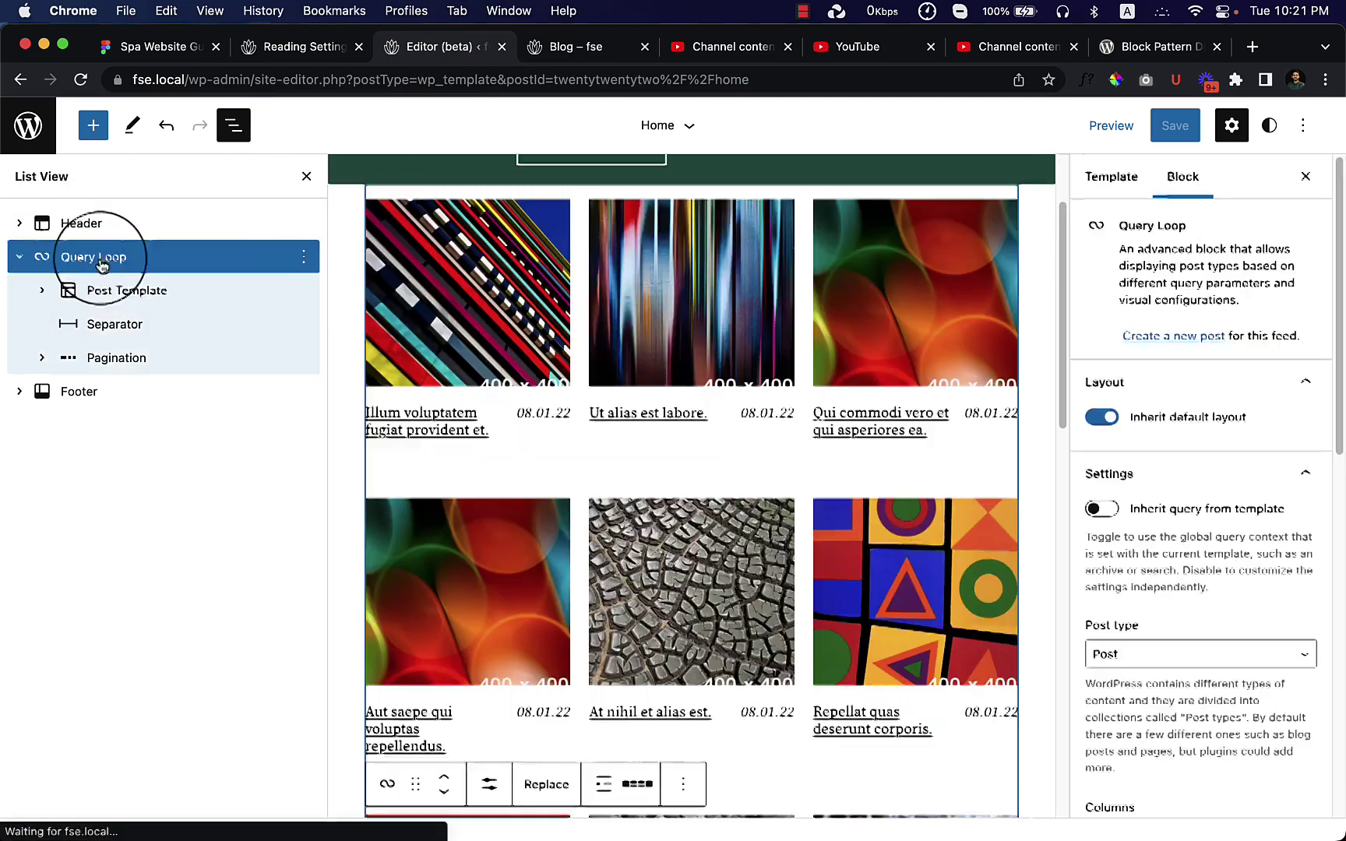
left_click(21, 260)
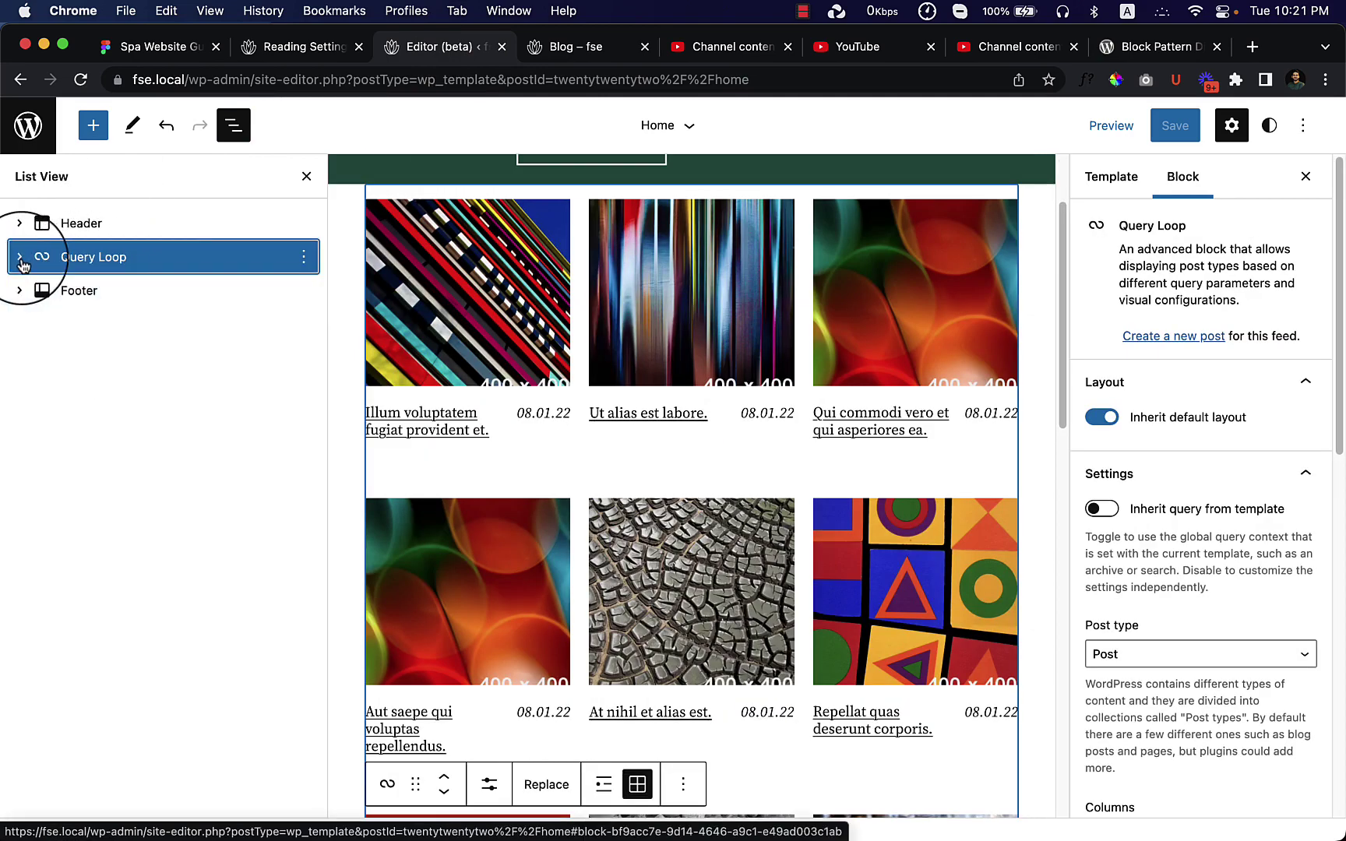
left_click(255, 195)
left_click(93, 126)
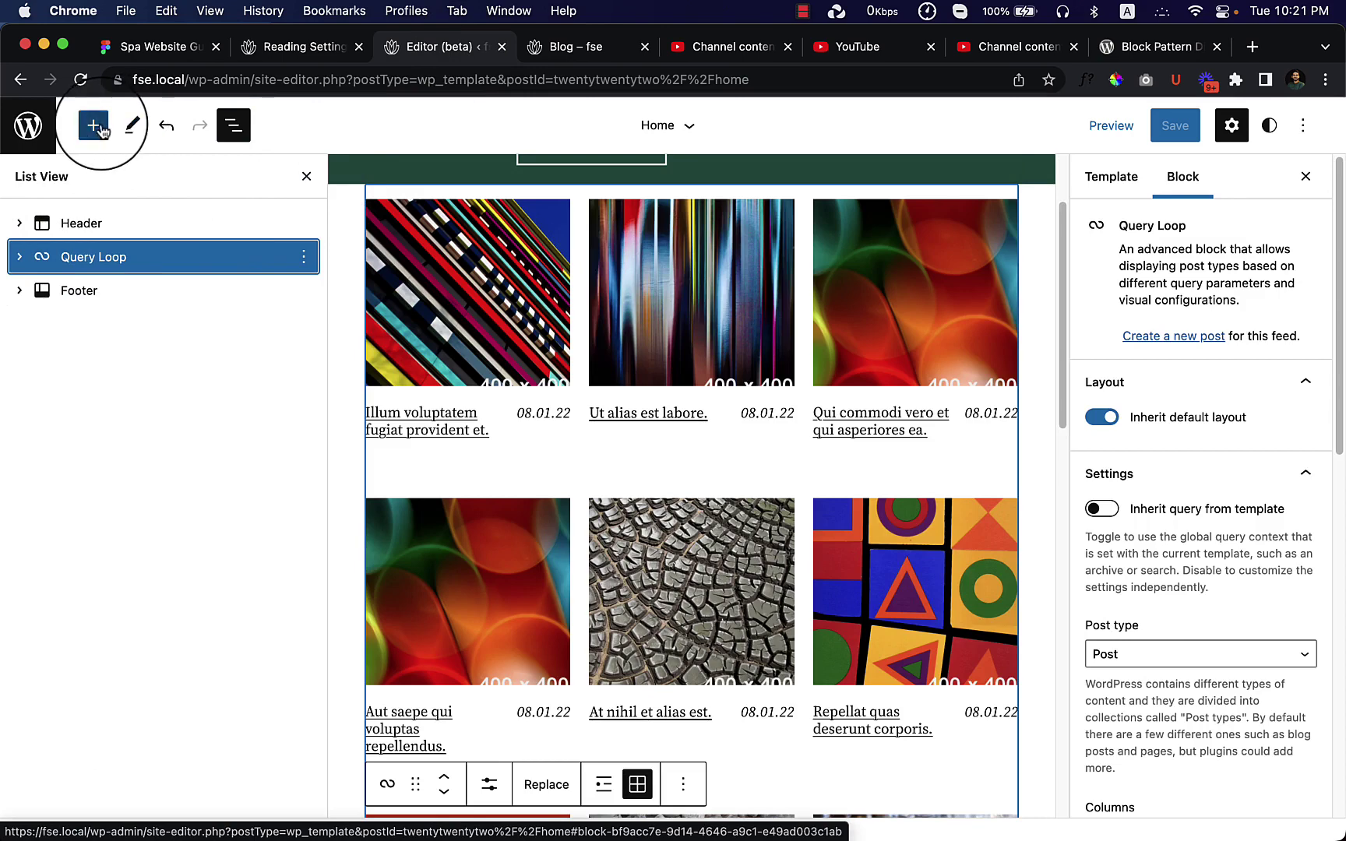
mouse_move(84, 343)
left_click_drag(83, 342, 614, 238)
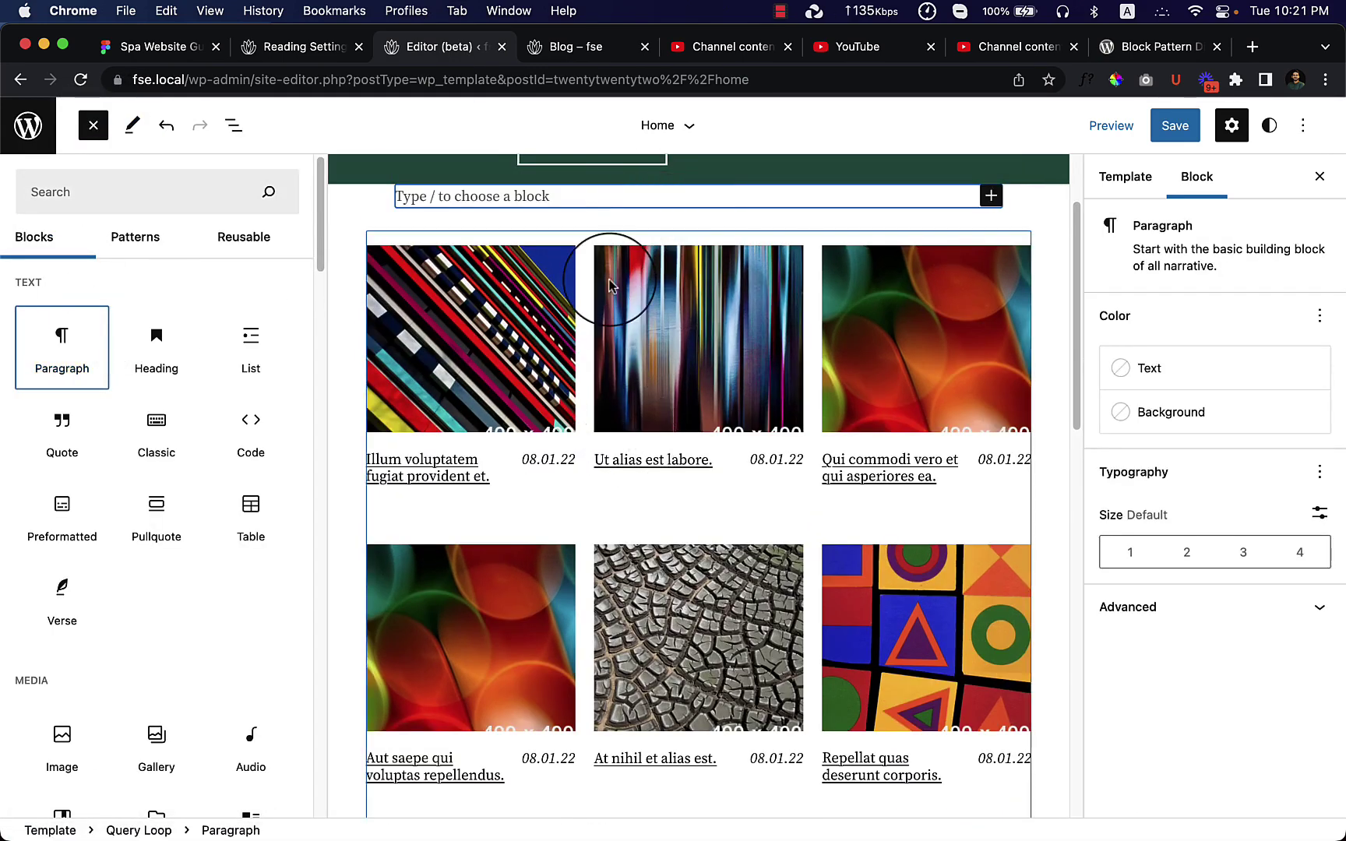
scroll(610, 285, "up", 1)
key("Escape")
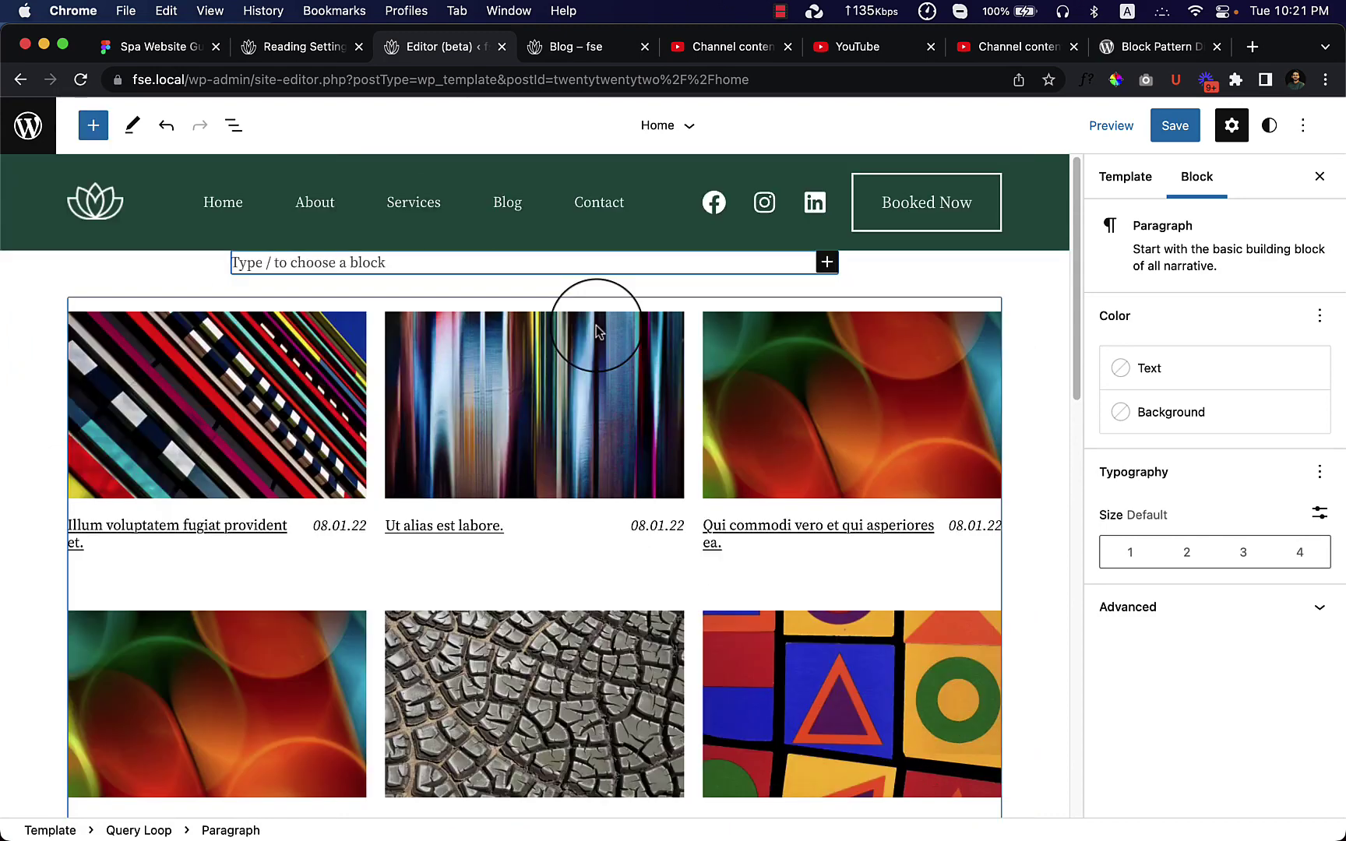
type("Custom Tex")
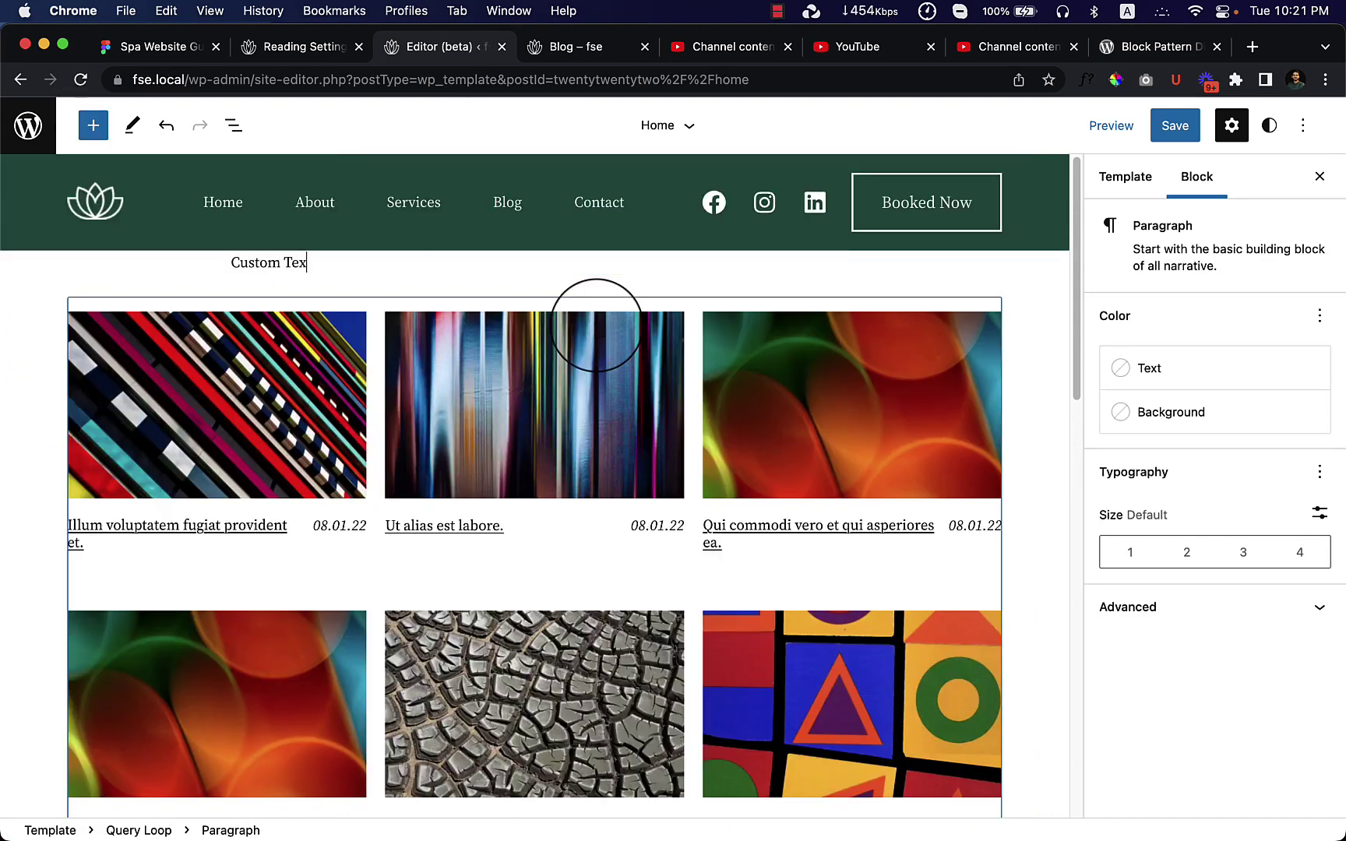
type("t")
Save the template, reload the Blog page to check the new paragraph, and return to the site editor
left_click(1175, 126)
left_click(1180, 127)
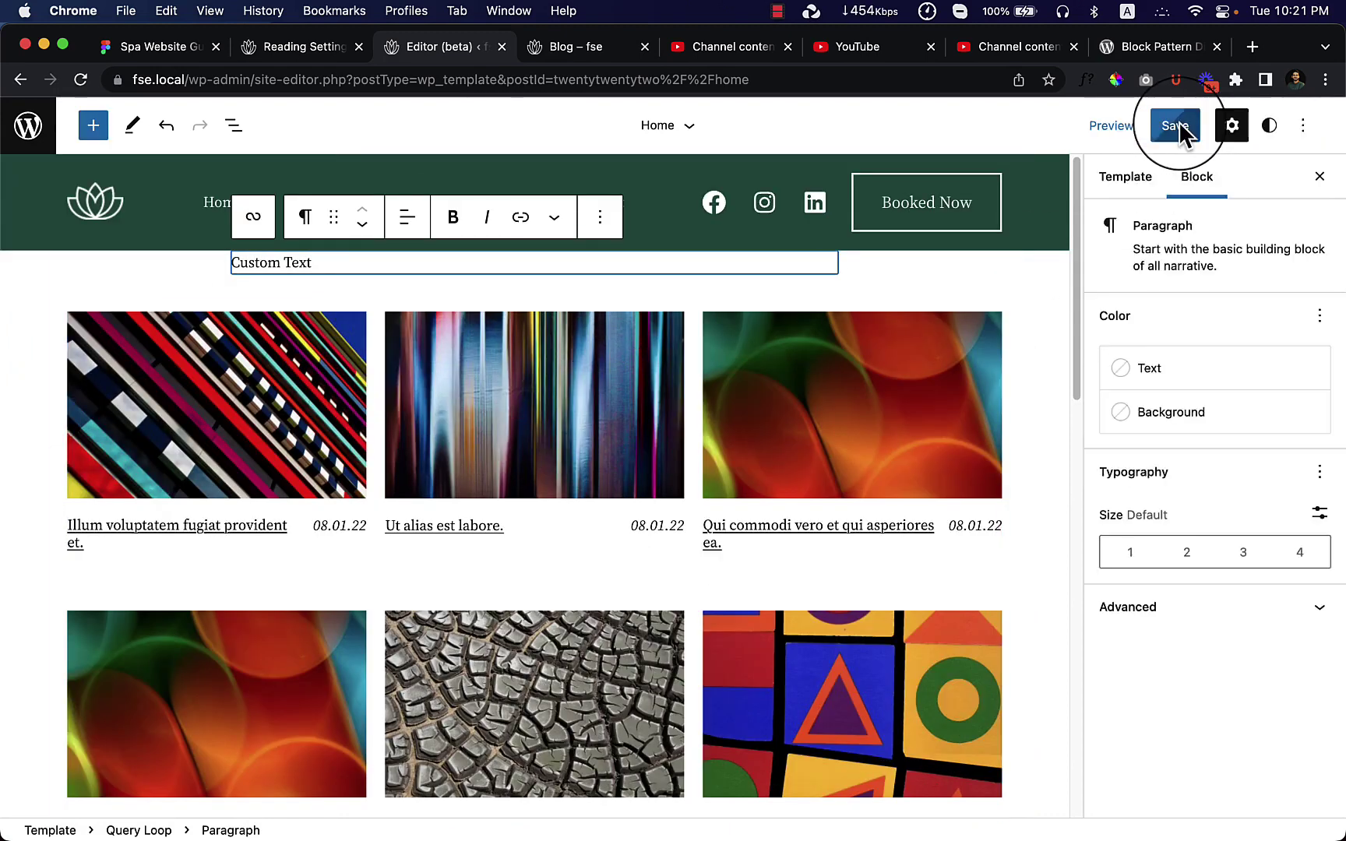
left_click(576, 47)
right_click(492, 238)
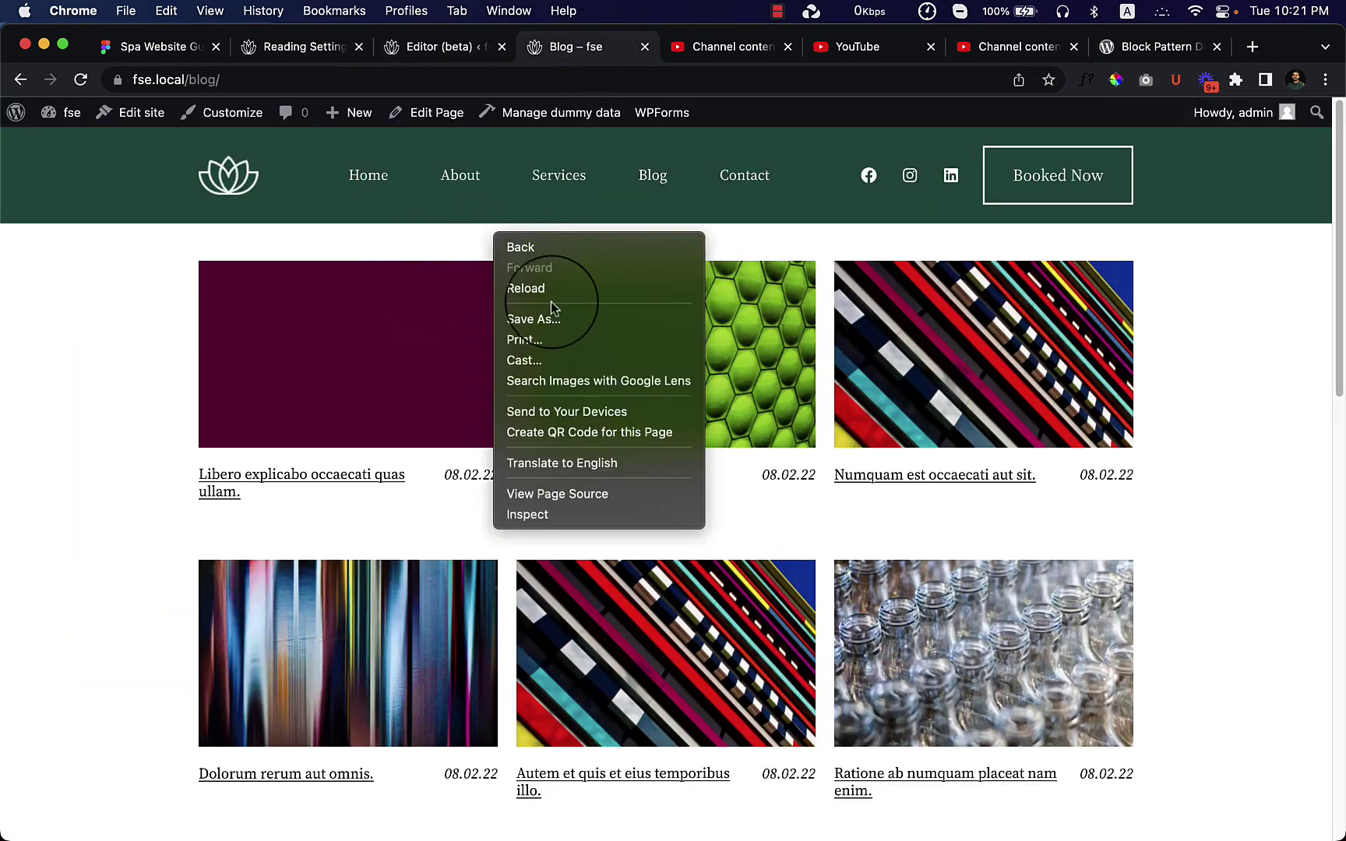
left_click(555, 288)
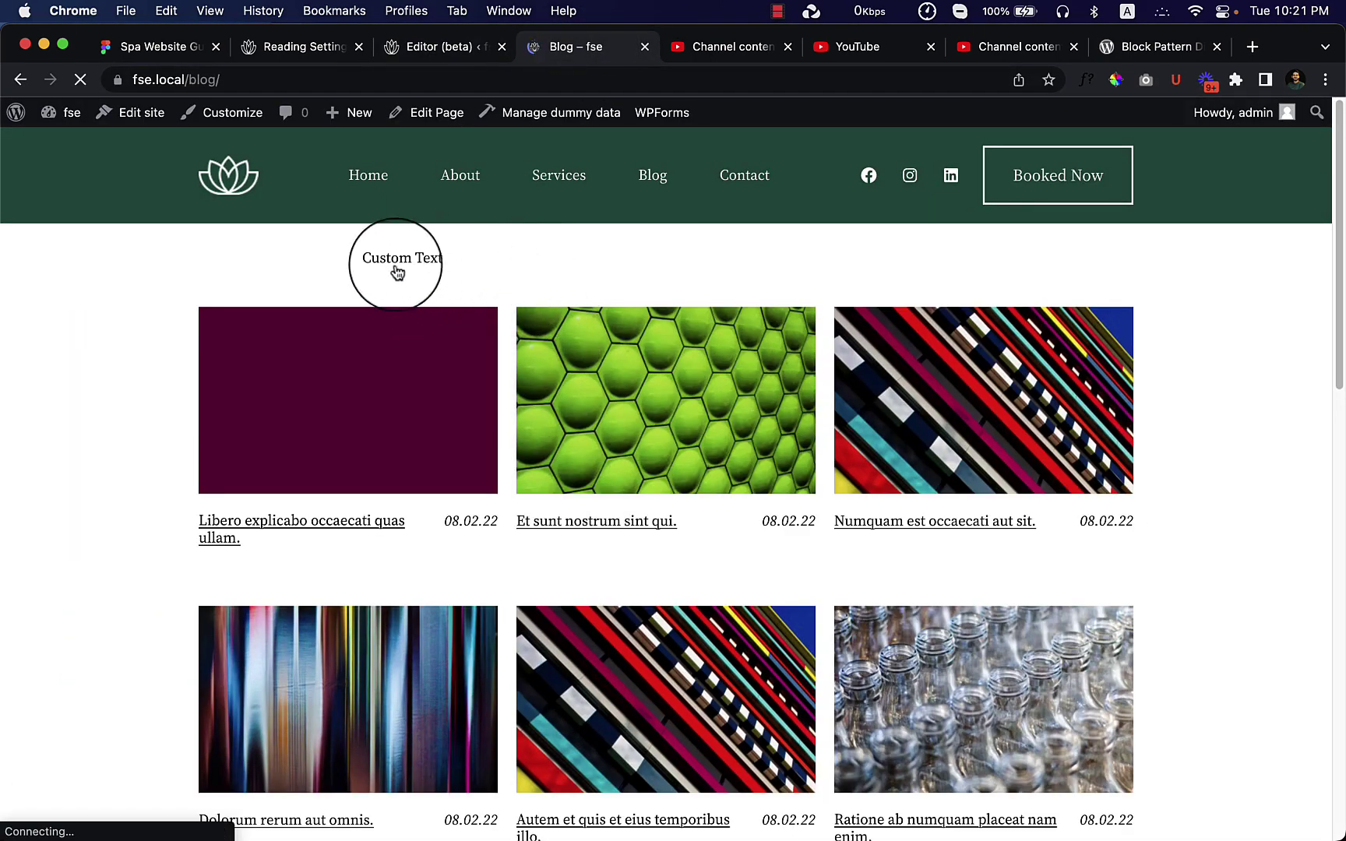
left_click(450, 49)
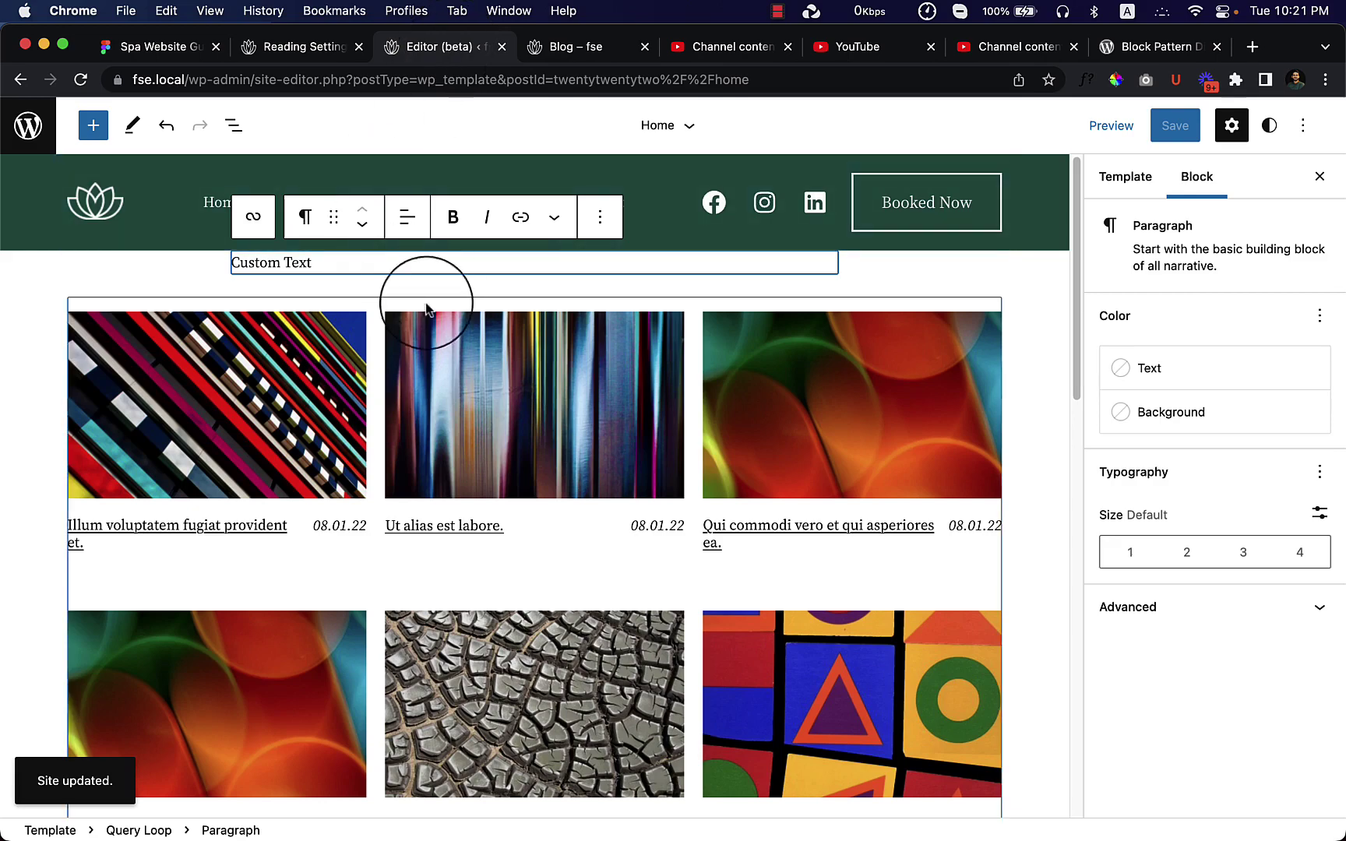
Clear the "Custom Text" paragraph and insert the Page header reusable block below it inside the Query Loop
key("BackSpace")
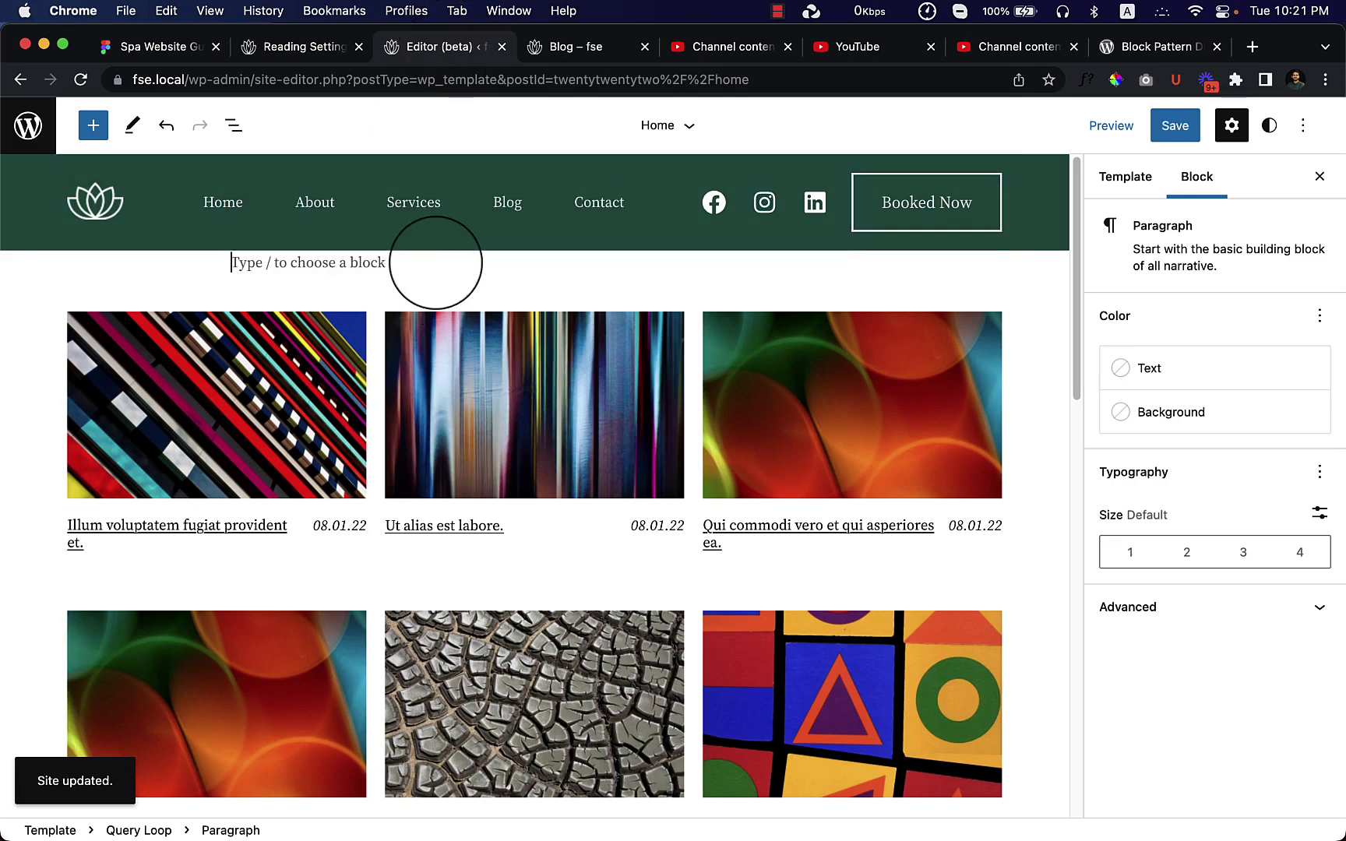
left_click(93, 126)
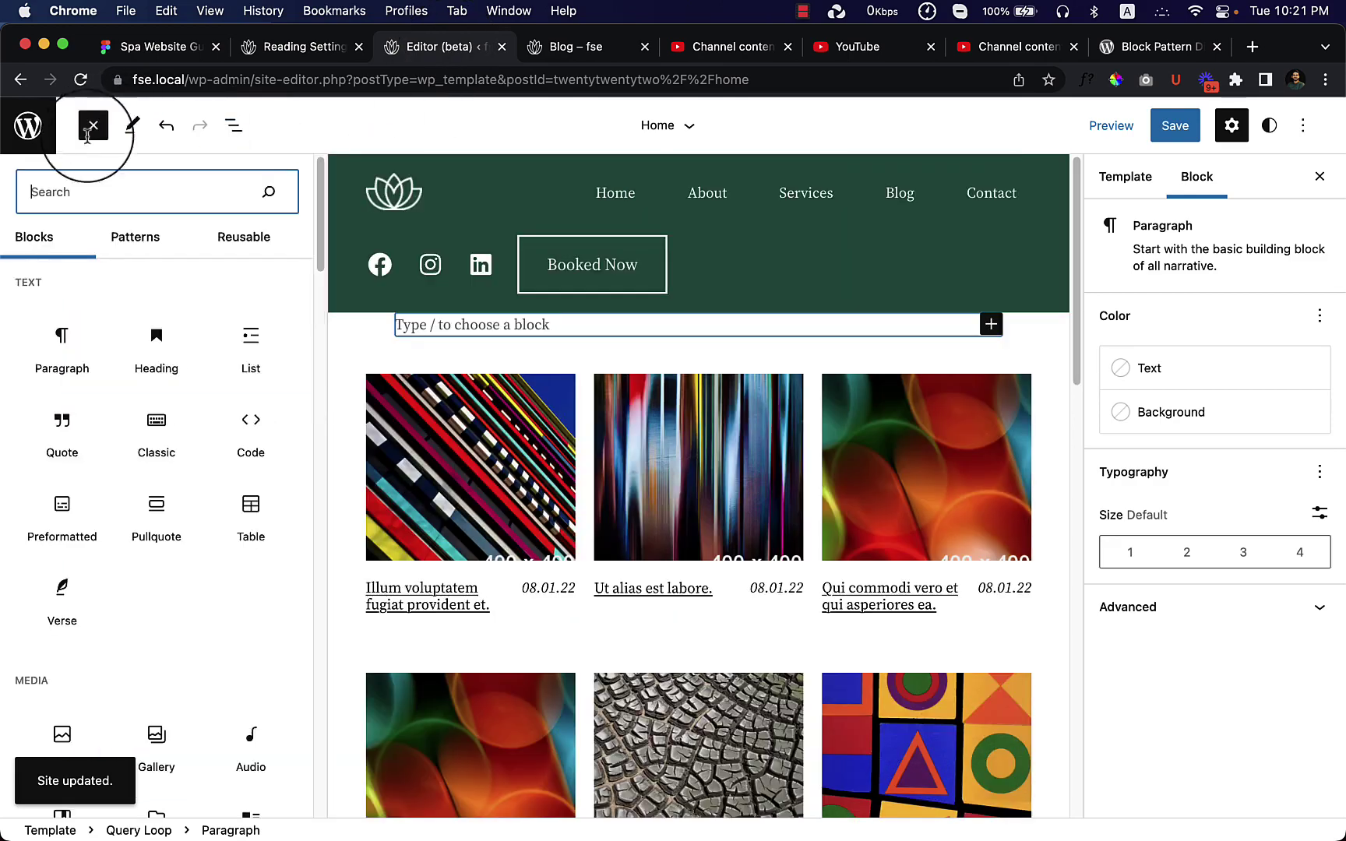
left_click(243, 233)
mouse_move(82, 354)
left_click_drag(82, 354, 513, 331)
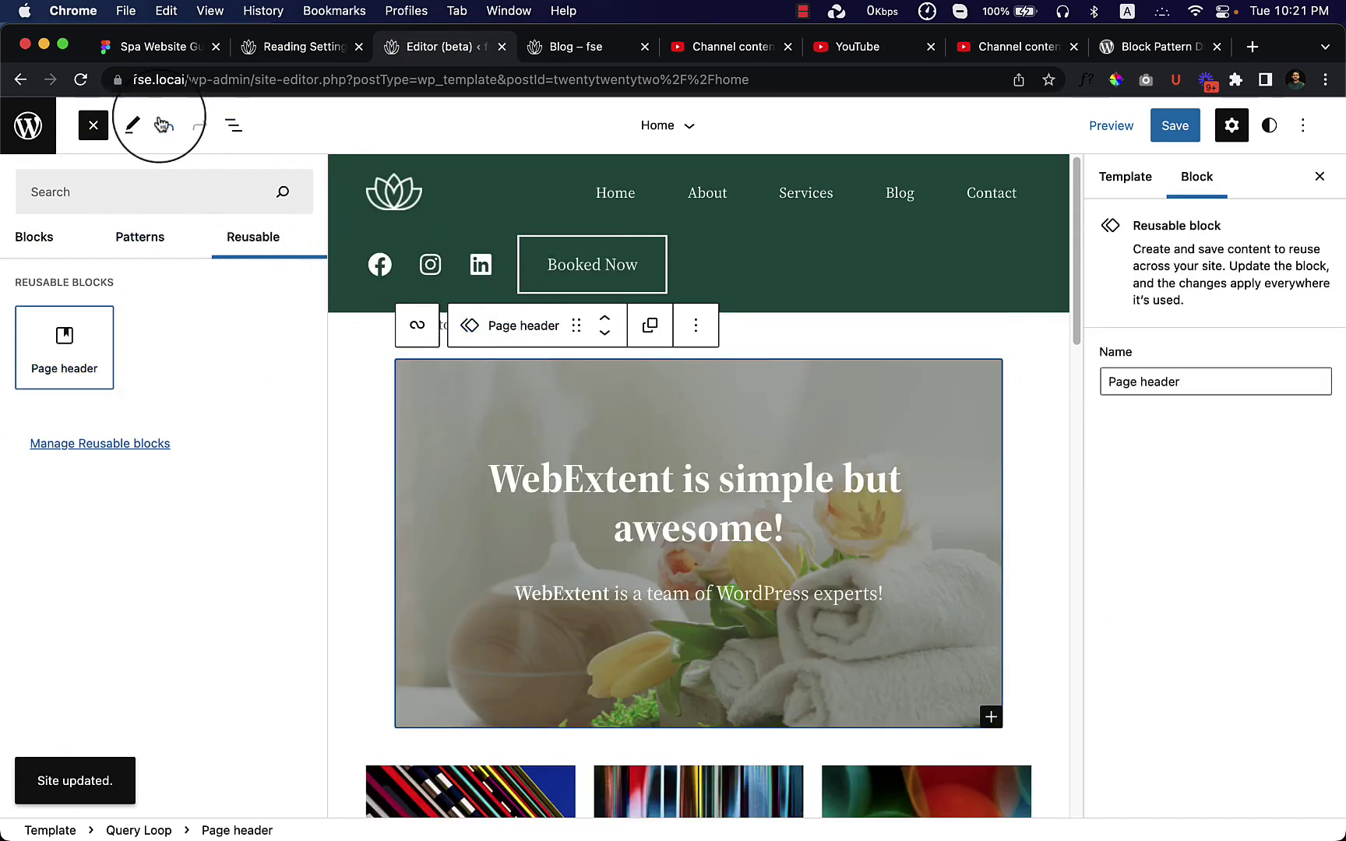
Remove the empty Paragraph block above the Page header inside the Query Loop
left_click(101, 125)
left_click(192, 316)
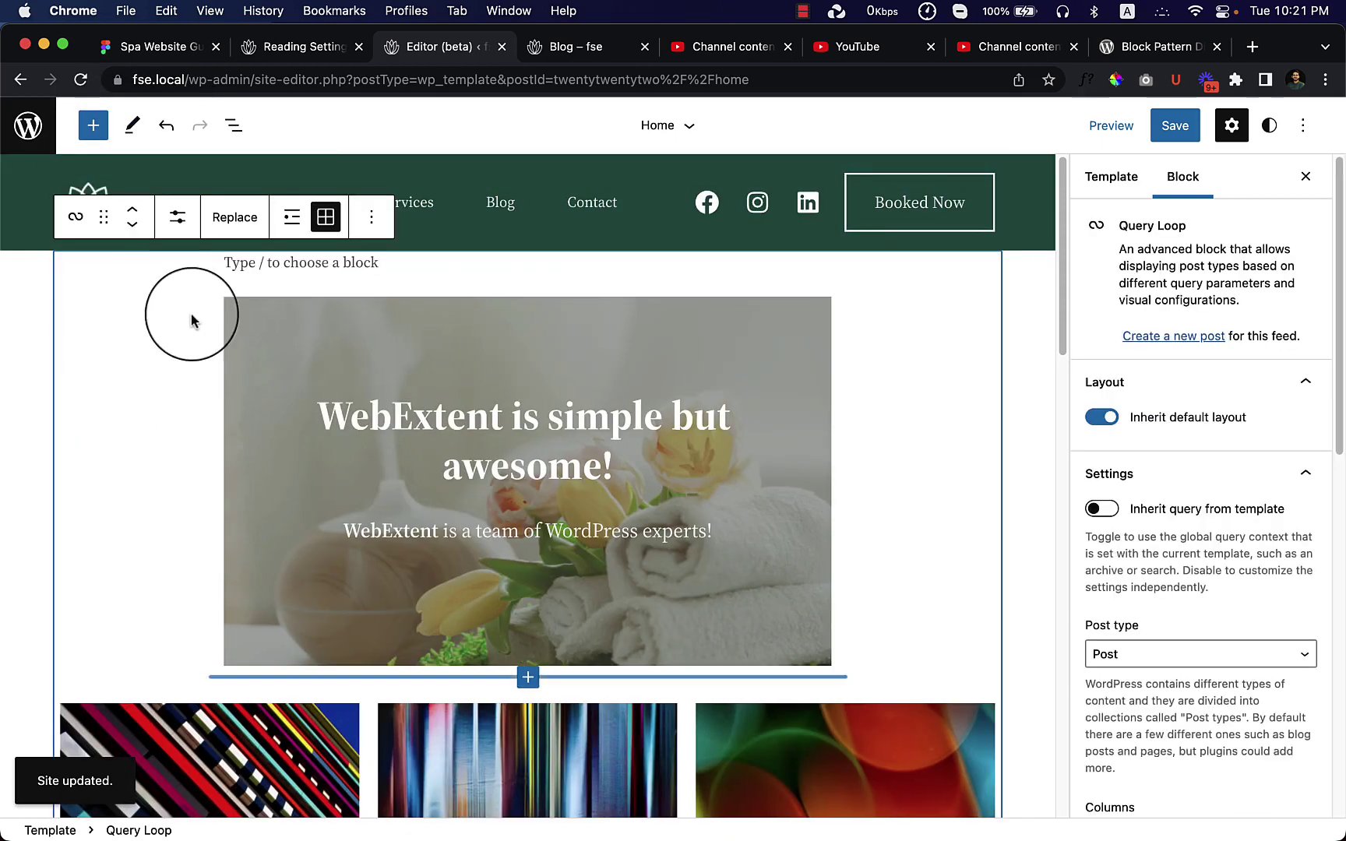
left_click(320, 265)
left_click(234, 125)
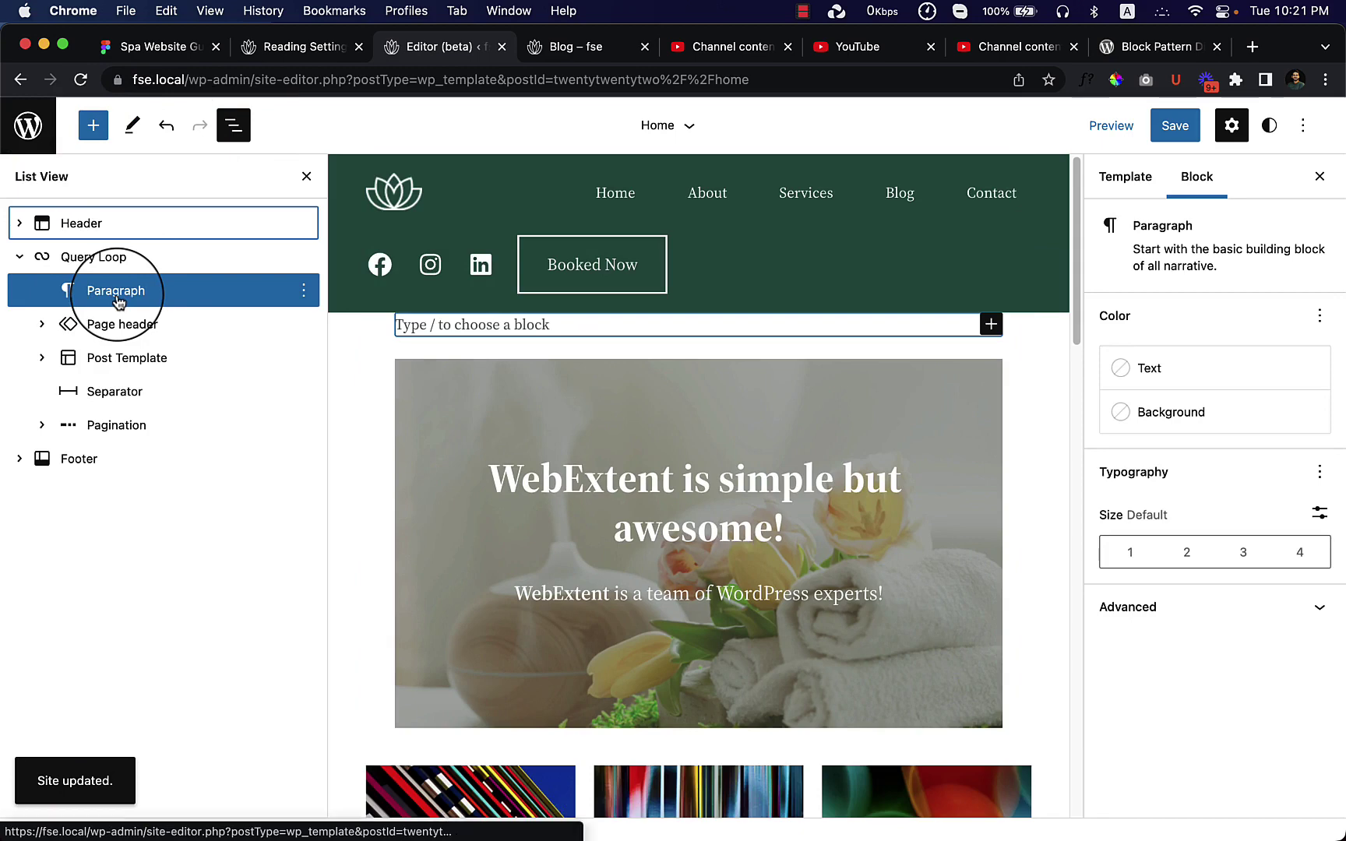
left_click(124, 325)
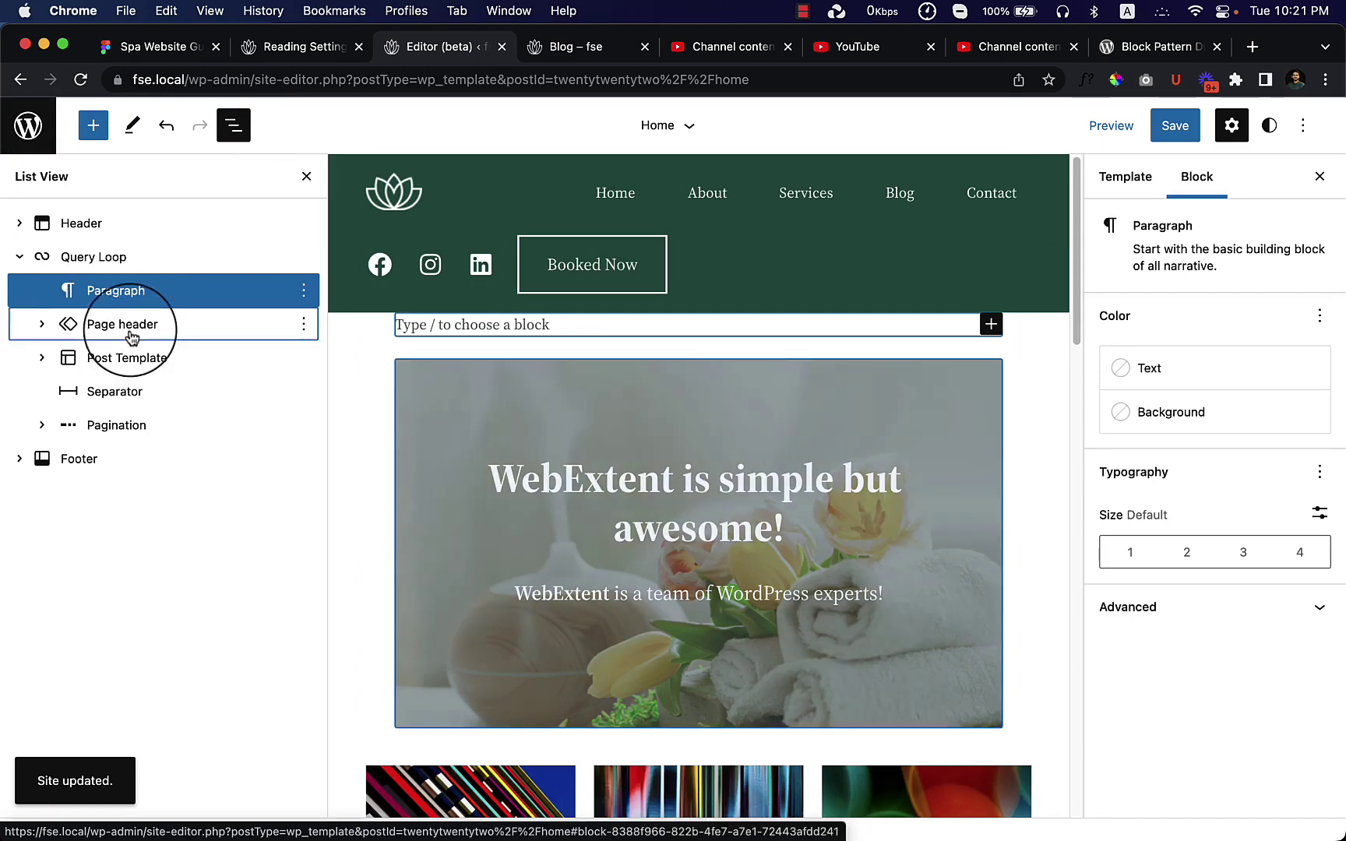
left_click(293, 294)
left_click(302, 292)
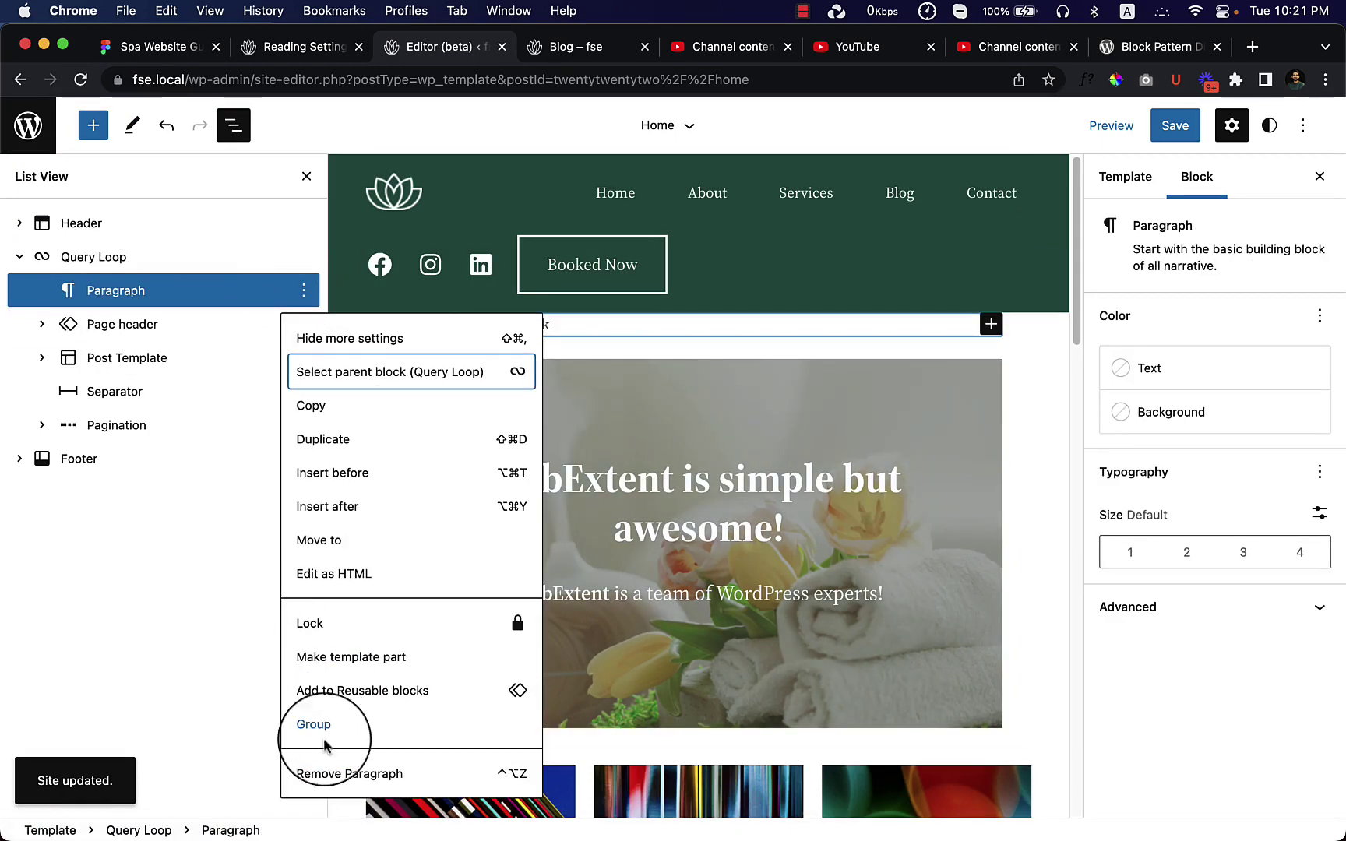
left_click(319, 774)
Save the Home template and reload the Blog page to review the page header banner above the post grid
left_click(1175, 126)
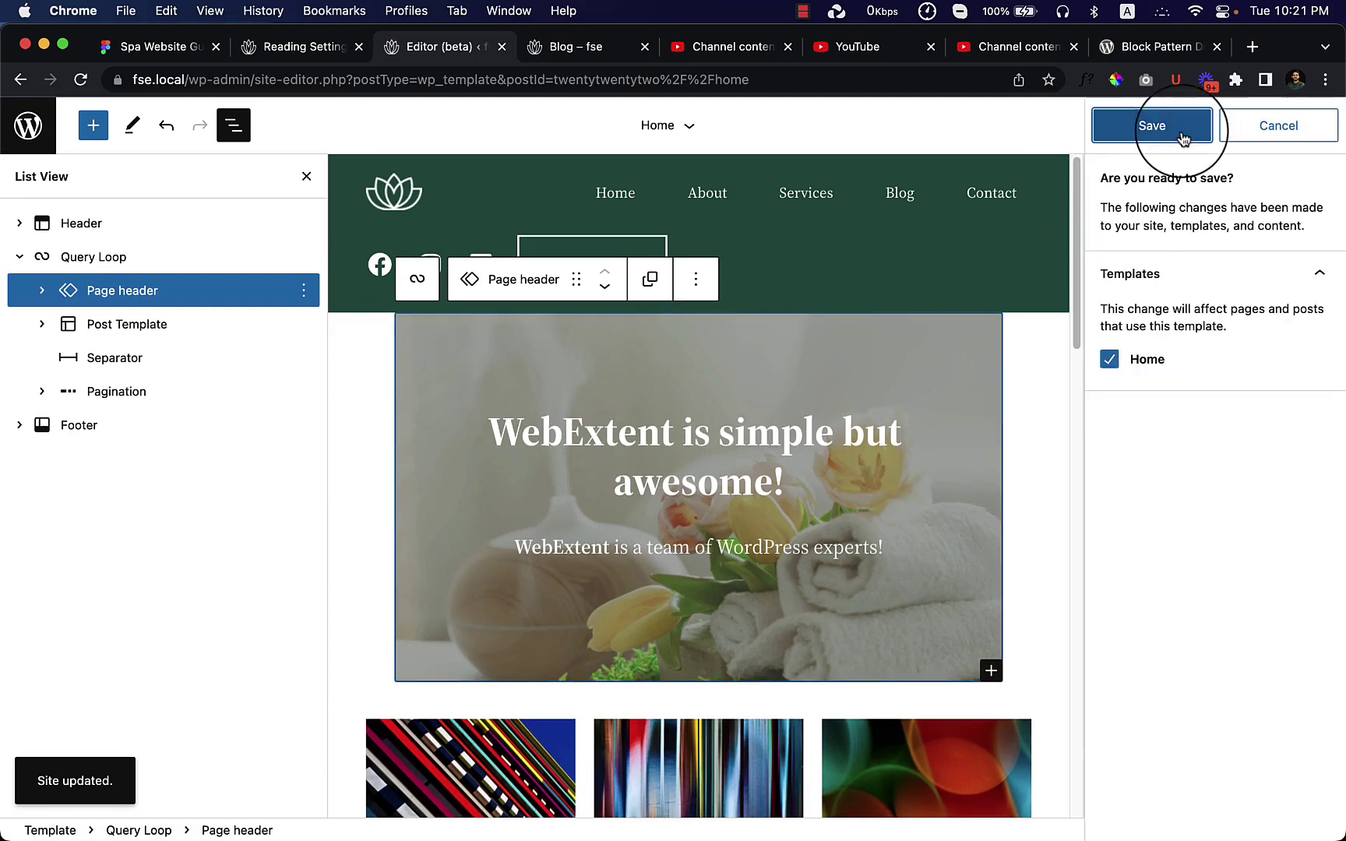
left_click(1177, 128)
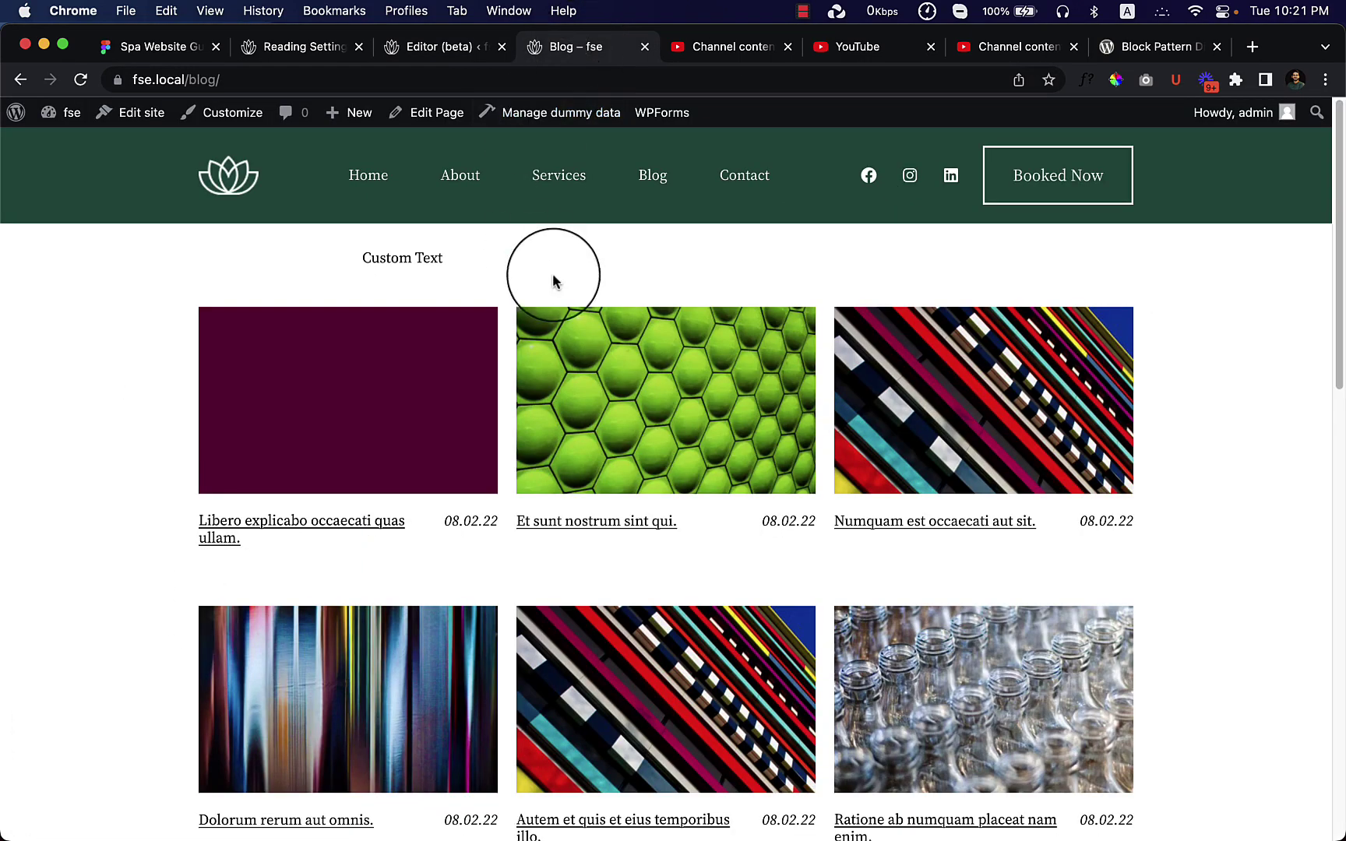
right_click(590, 242)
left_click(639, 298)
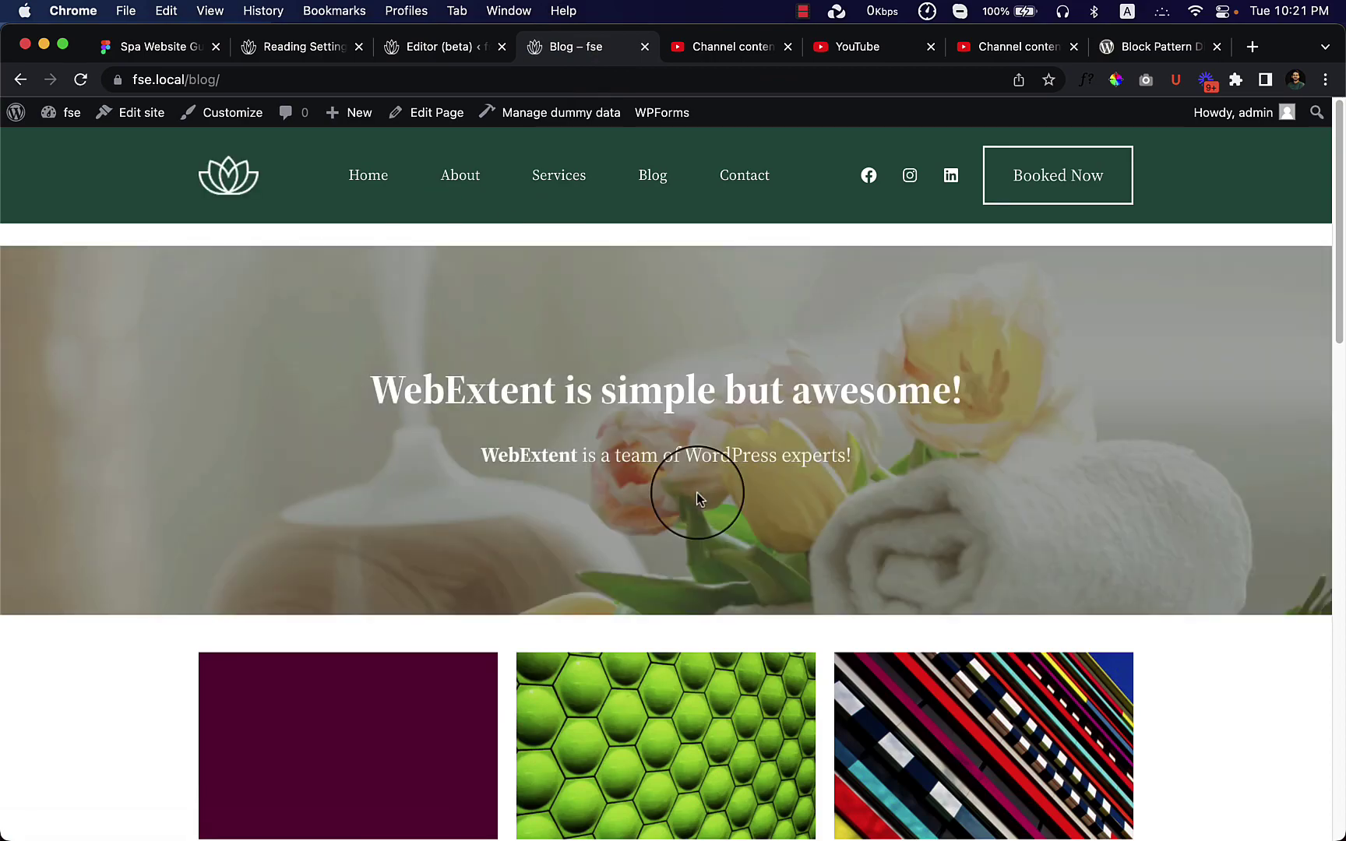
scroll(718, 378, "down", 10)
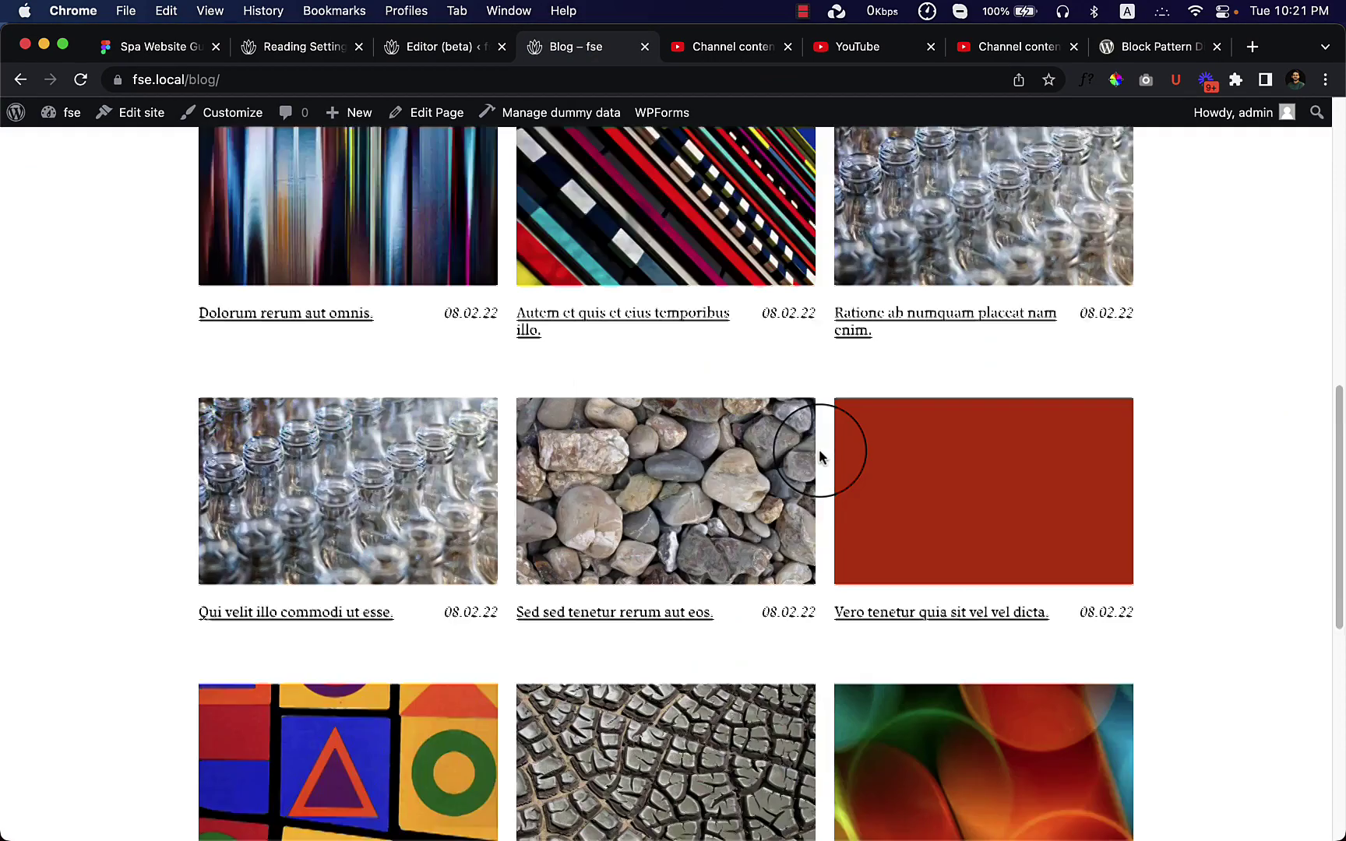
scroll(819, 448, "up", 5)
scroll(819, 448, "down", 6)
scroll(819, 452, "up", 10)
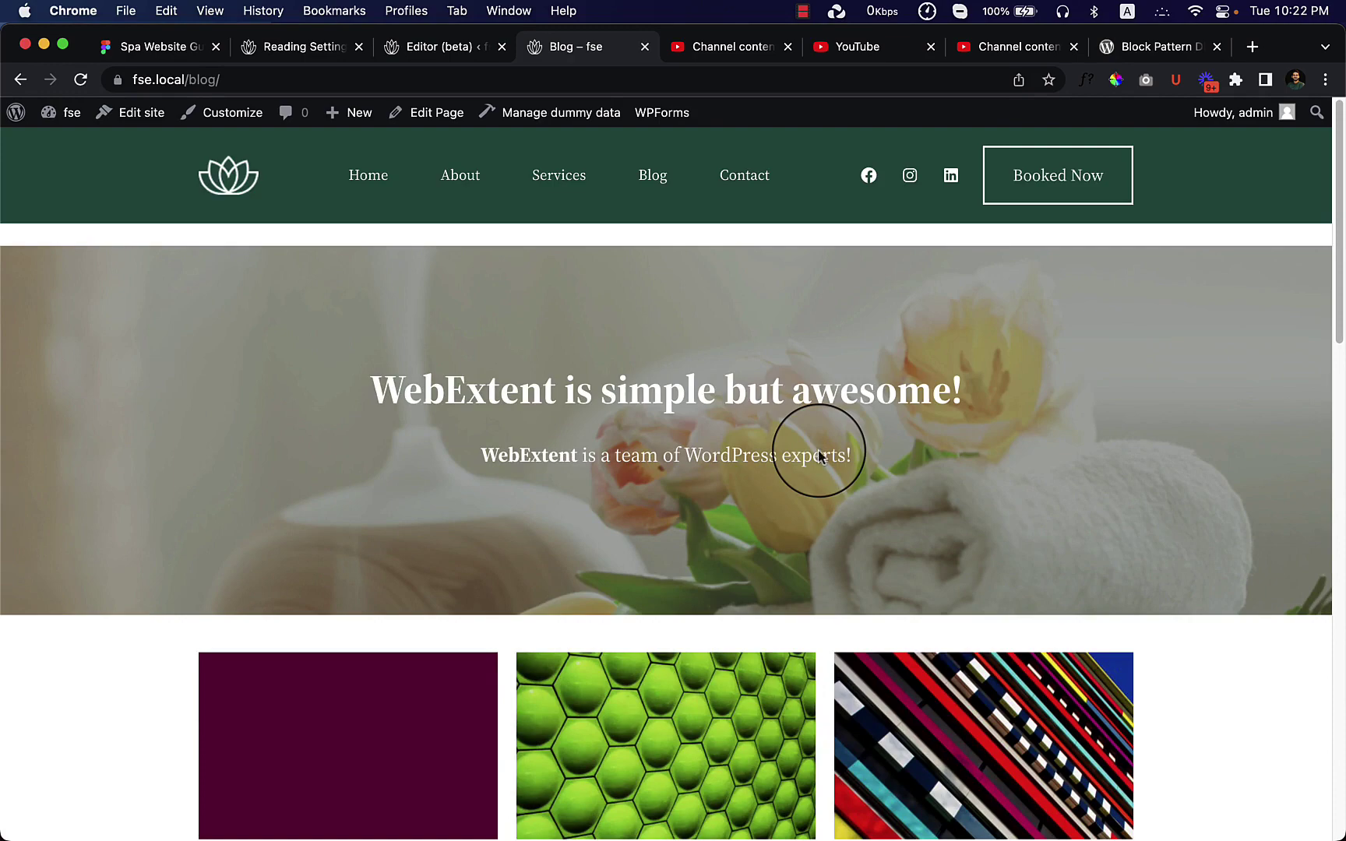
Open the first post in the Blog grid and review its single post page down to the footer
scroll(819, 455, "down", 6)
left_click(308, 351)
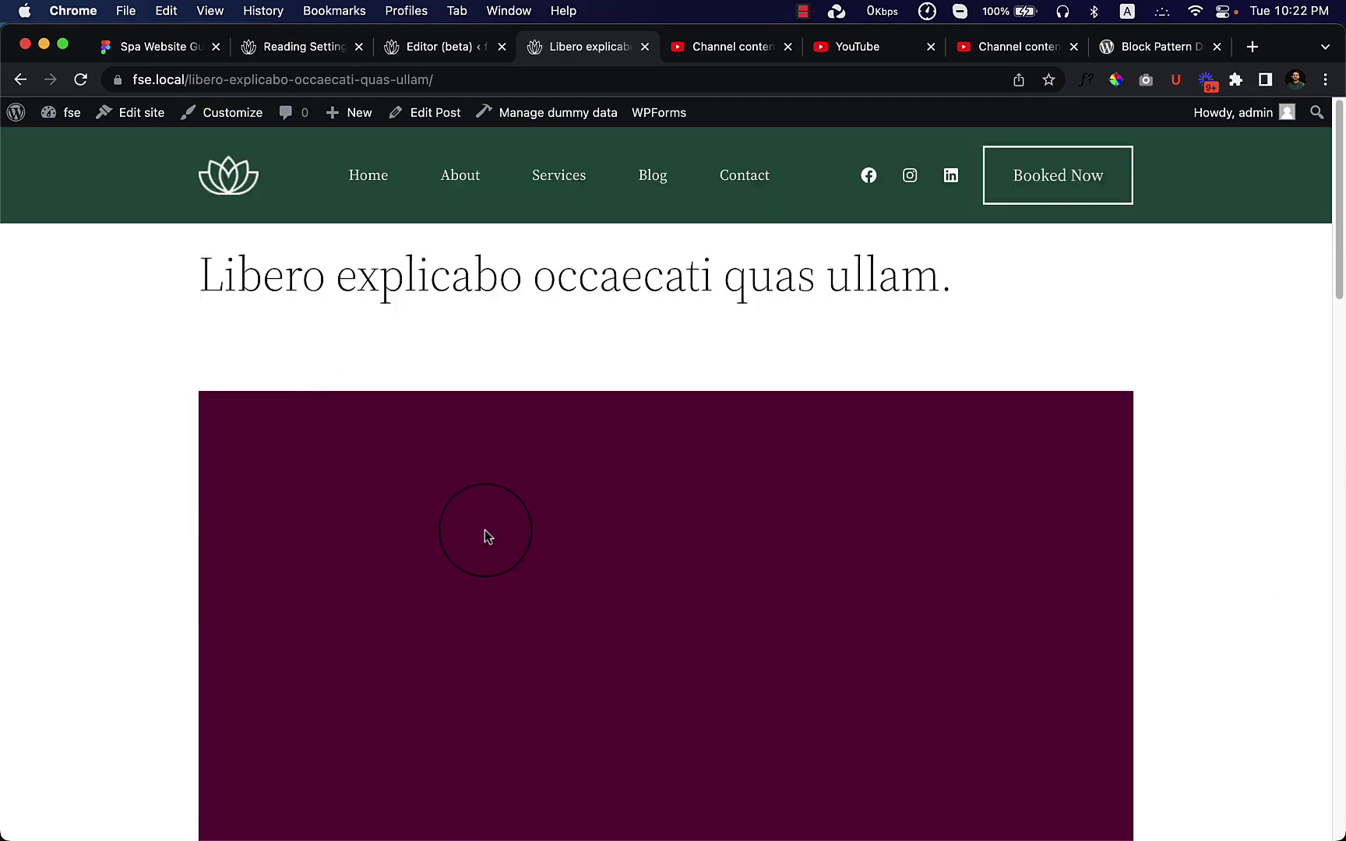
scroll(506, 496, "down", 10)
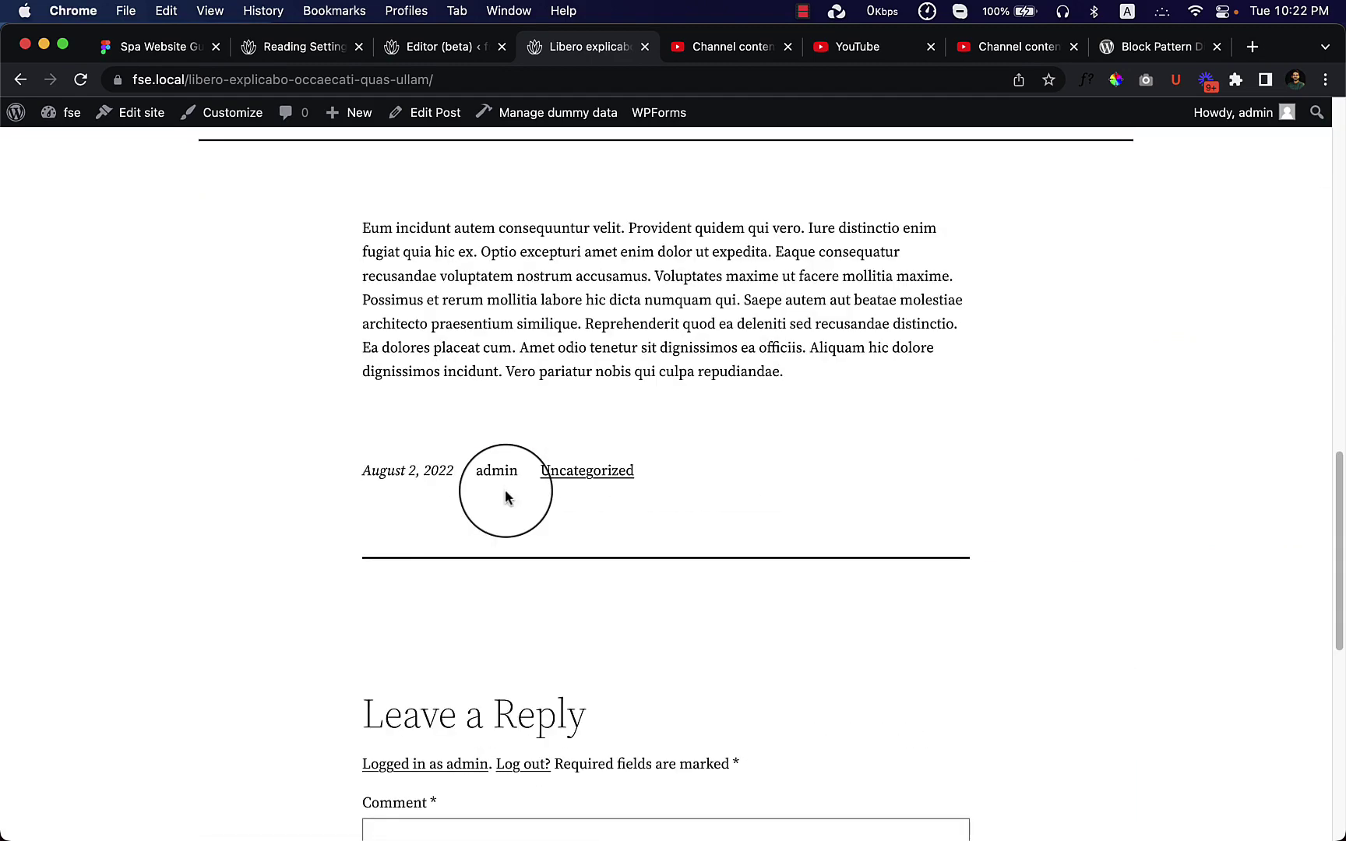
scroll(505, 496, "down", 10)
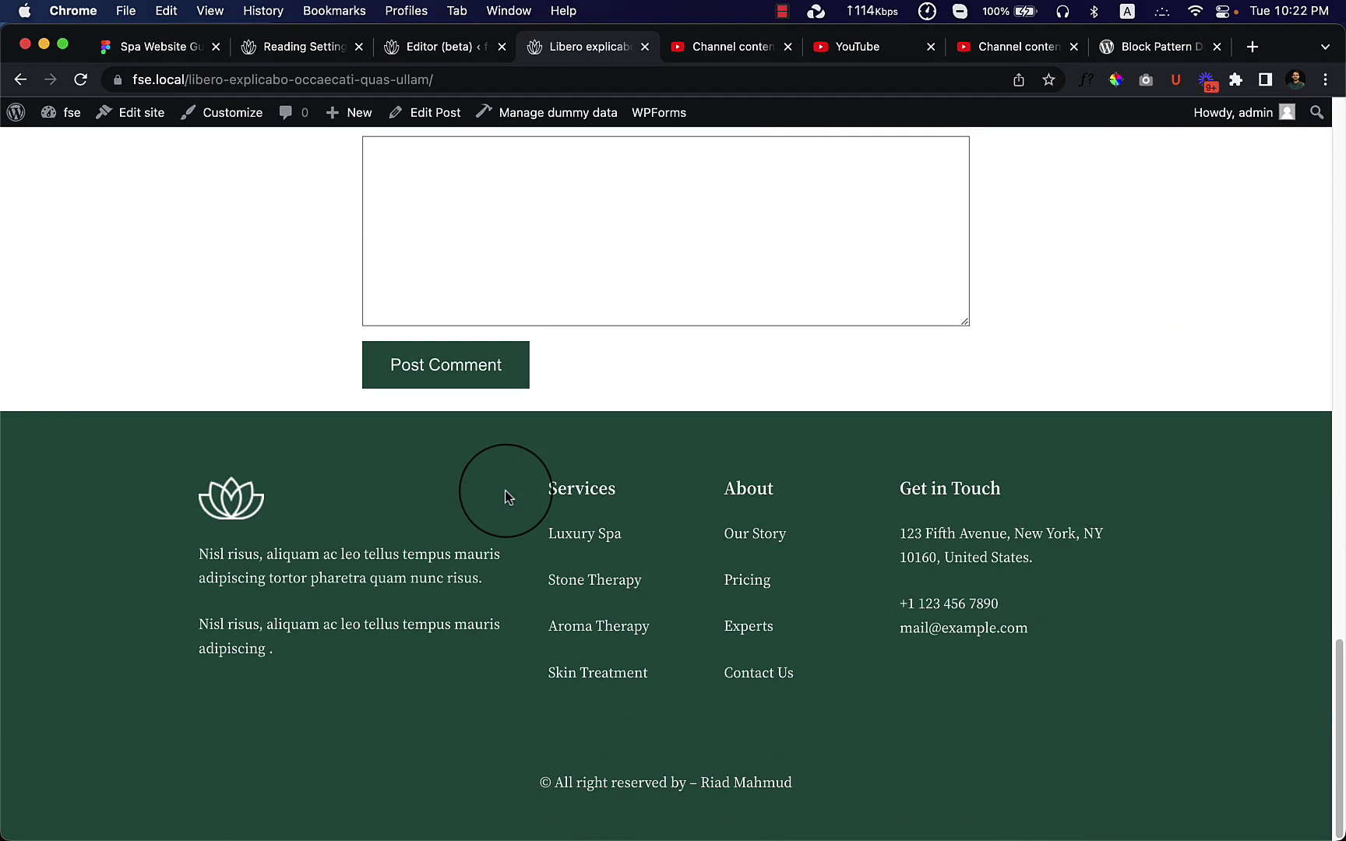
scroll(504, 490, "up", 6)
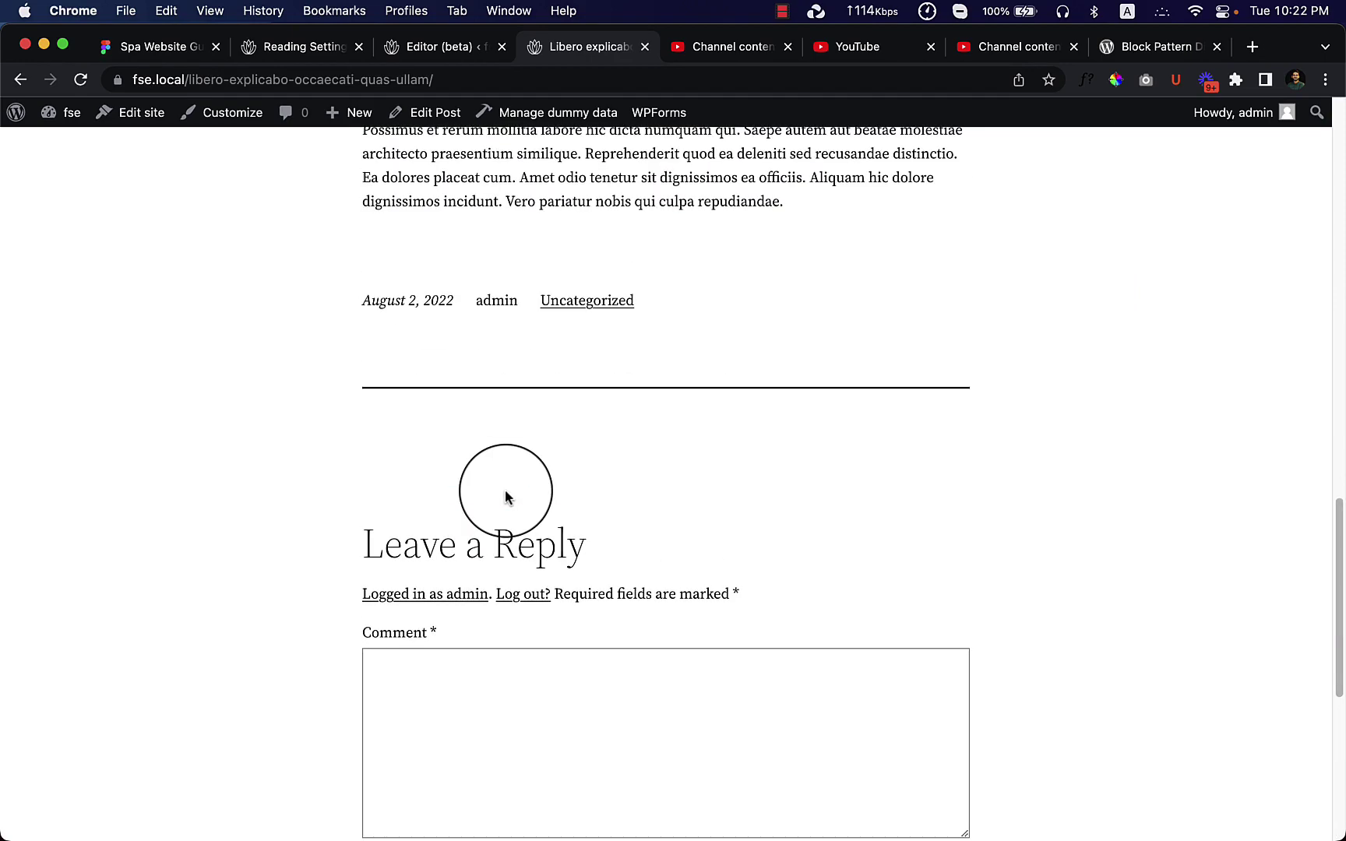
scroll(507, 496, "up", 15)
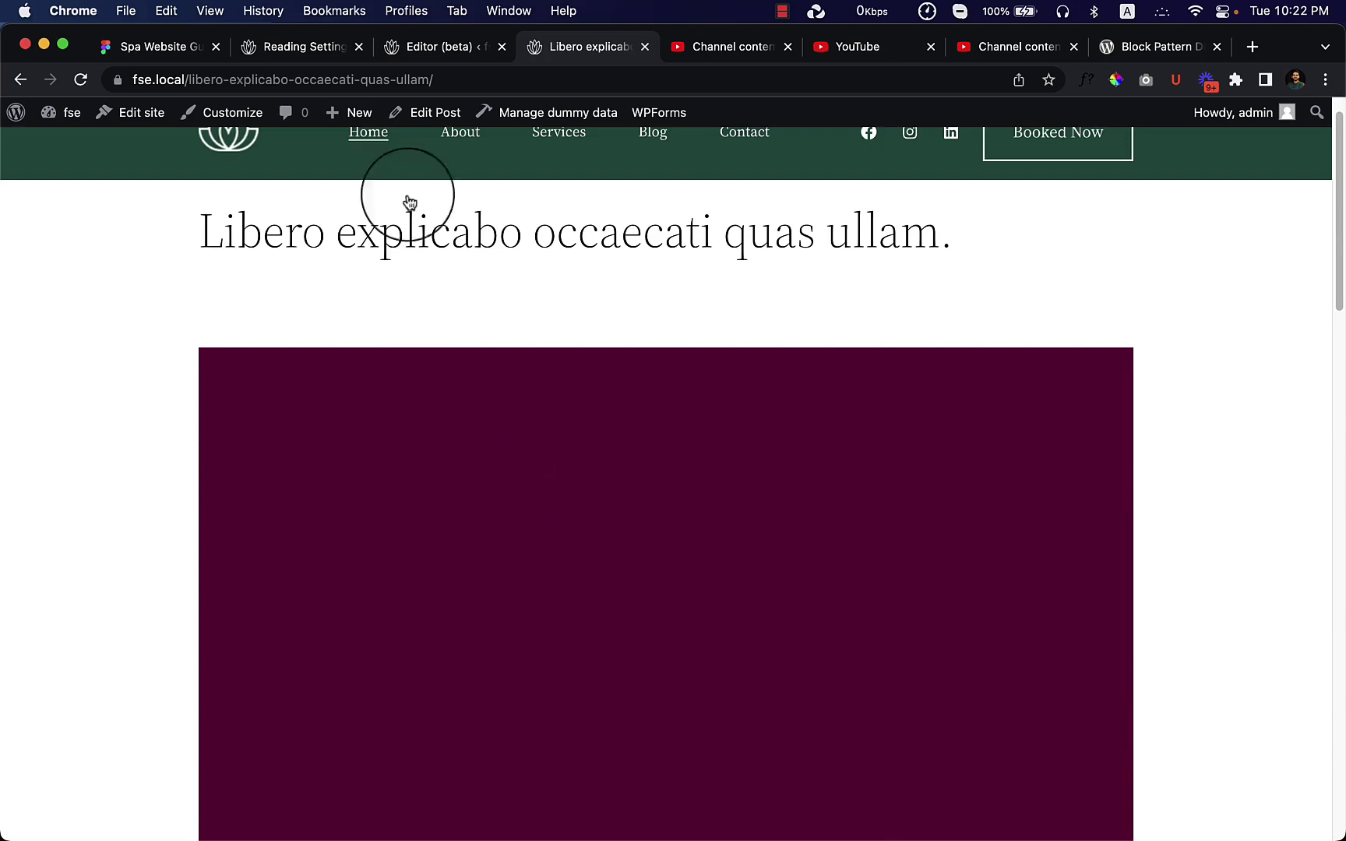
Return to the site editor and remove the Page header reusable block from the Query Loop
left_click(426, 48)
left_click(373, 411)
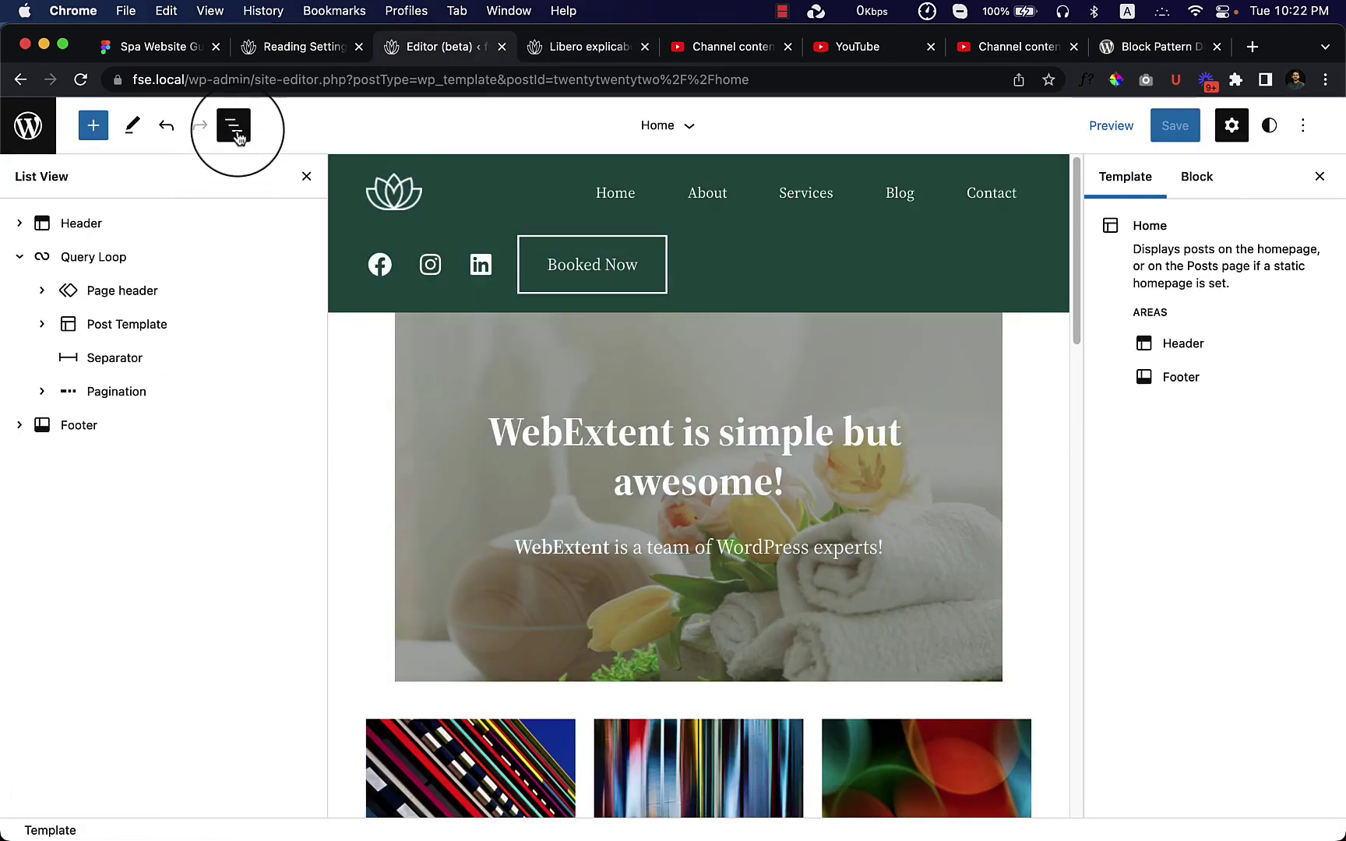
left_click(132, 293)
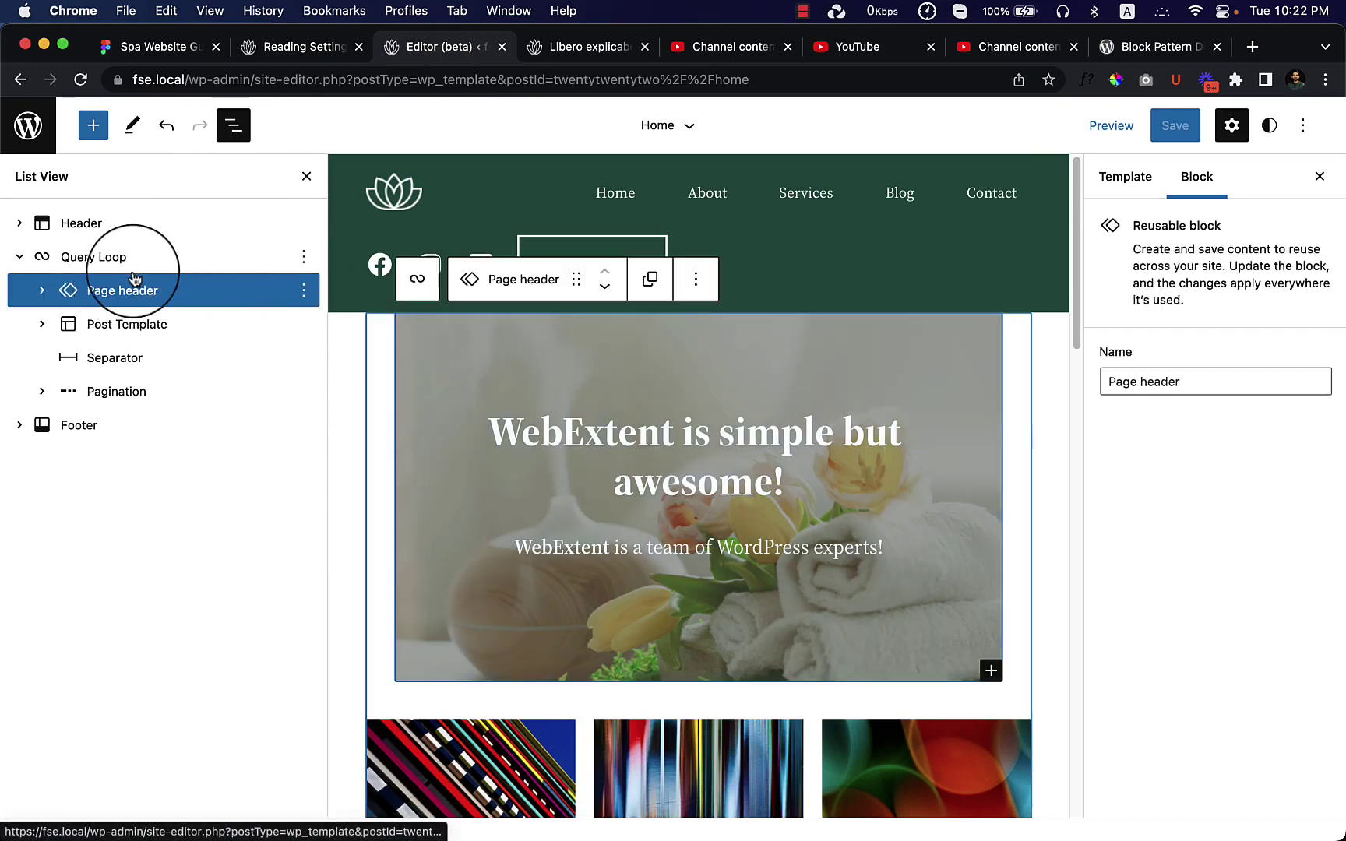
left_click(129, 258)
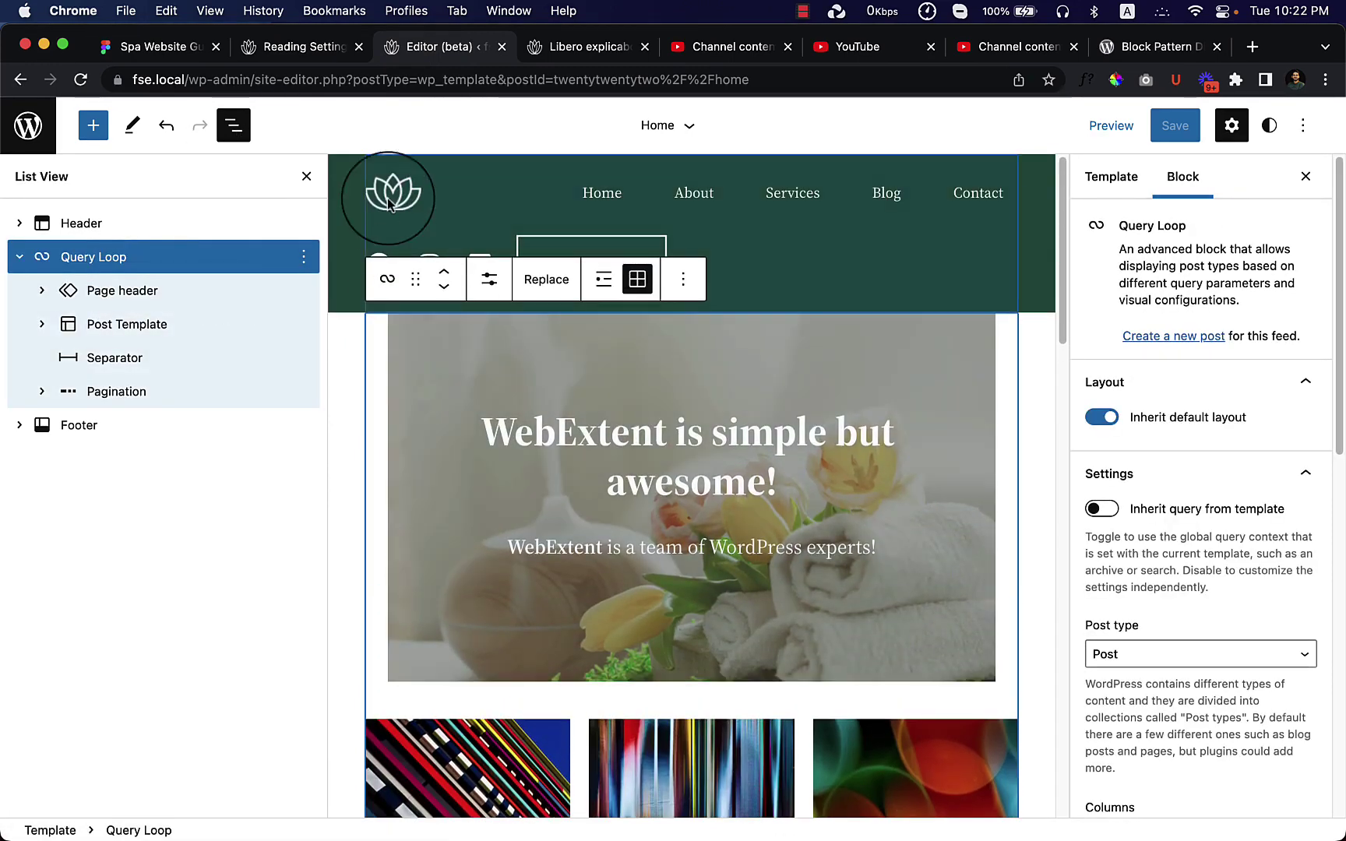
left_click(218, 127)
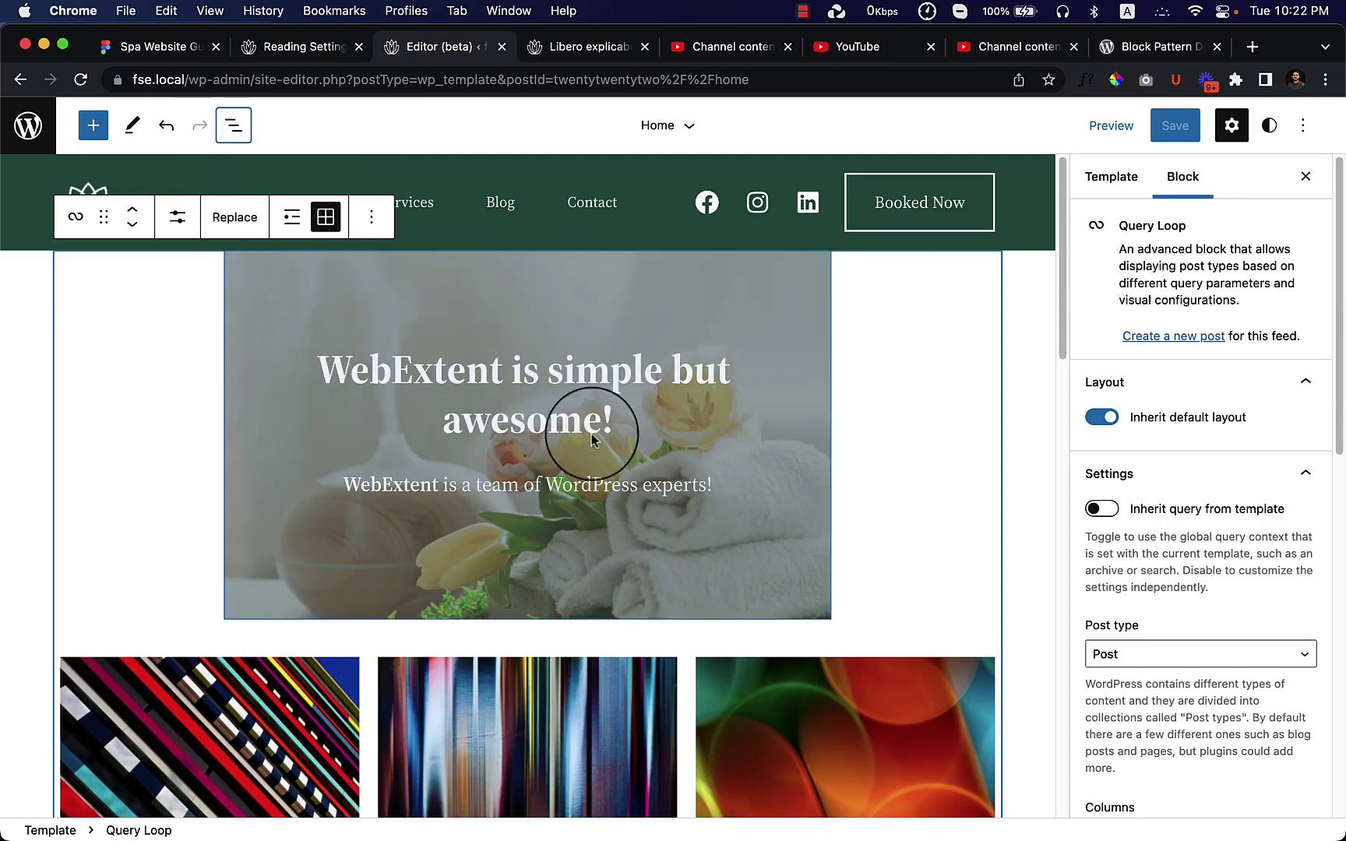
left_click(321, 310)
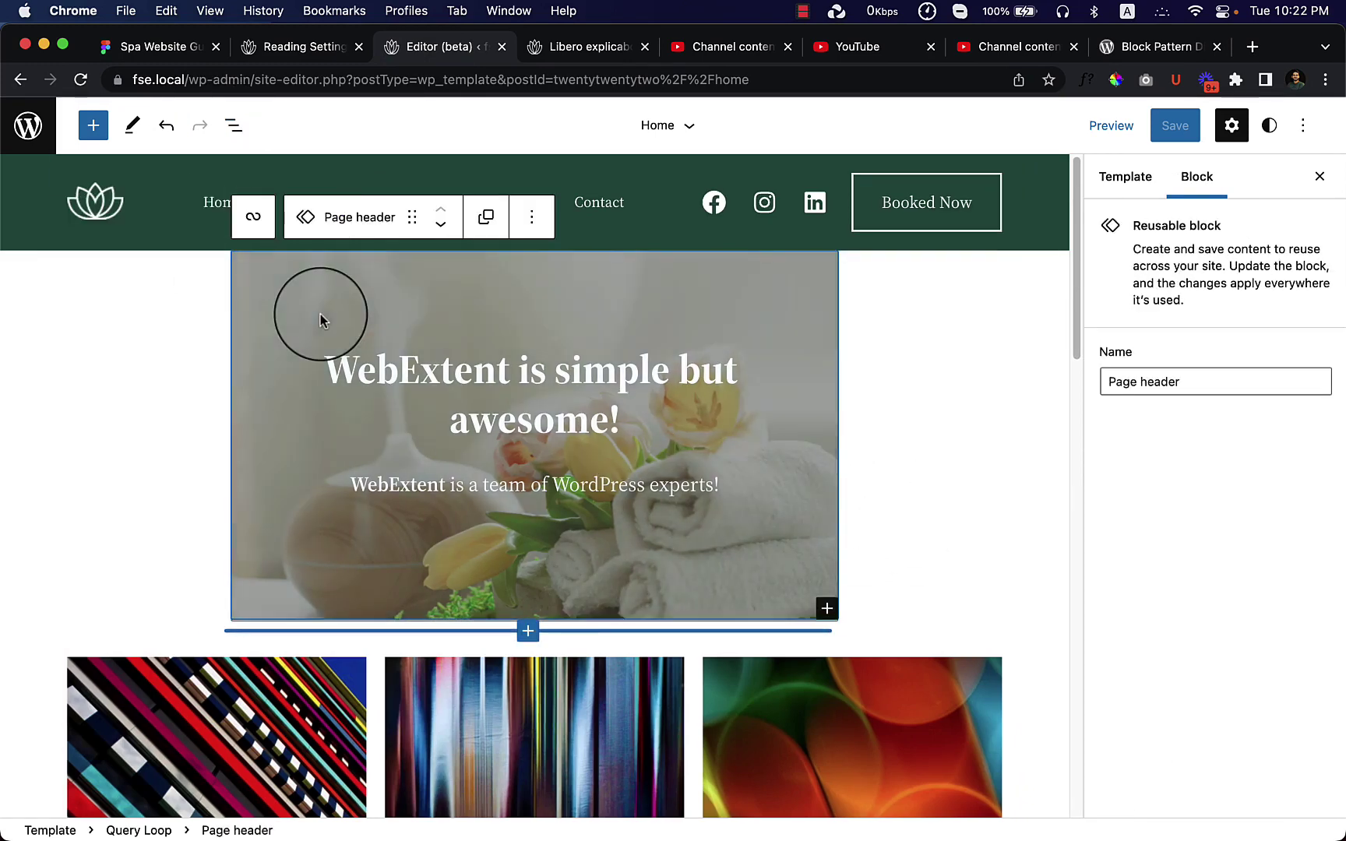
left_click(226, 131)
right_click(126, 288)
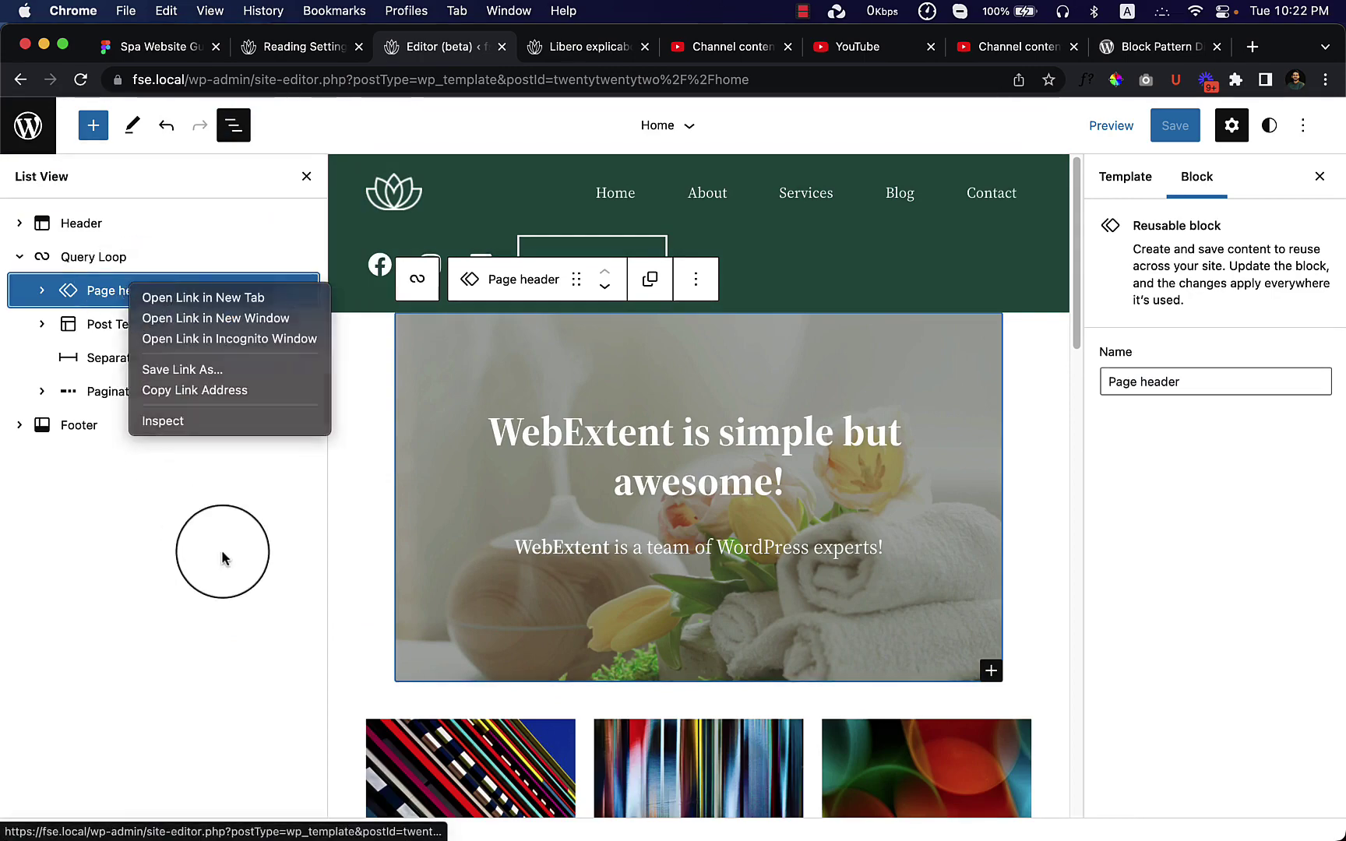
left_click(303, 290)
left_click(304, 290)
left_click(346, 774)
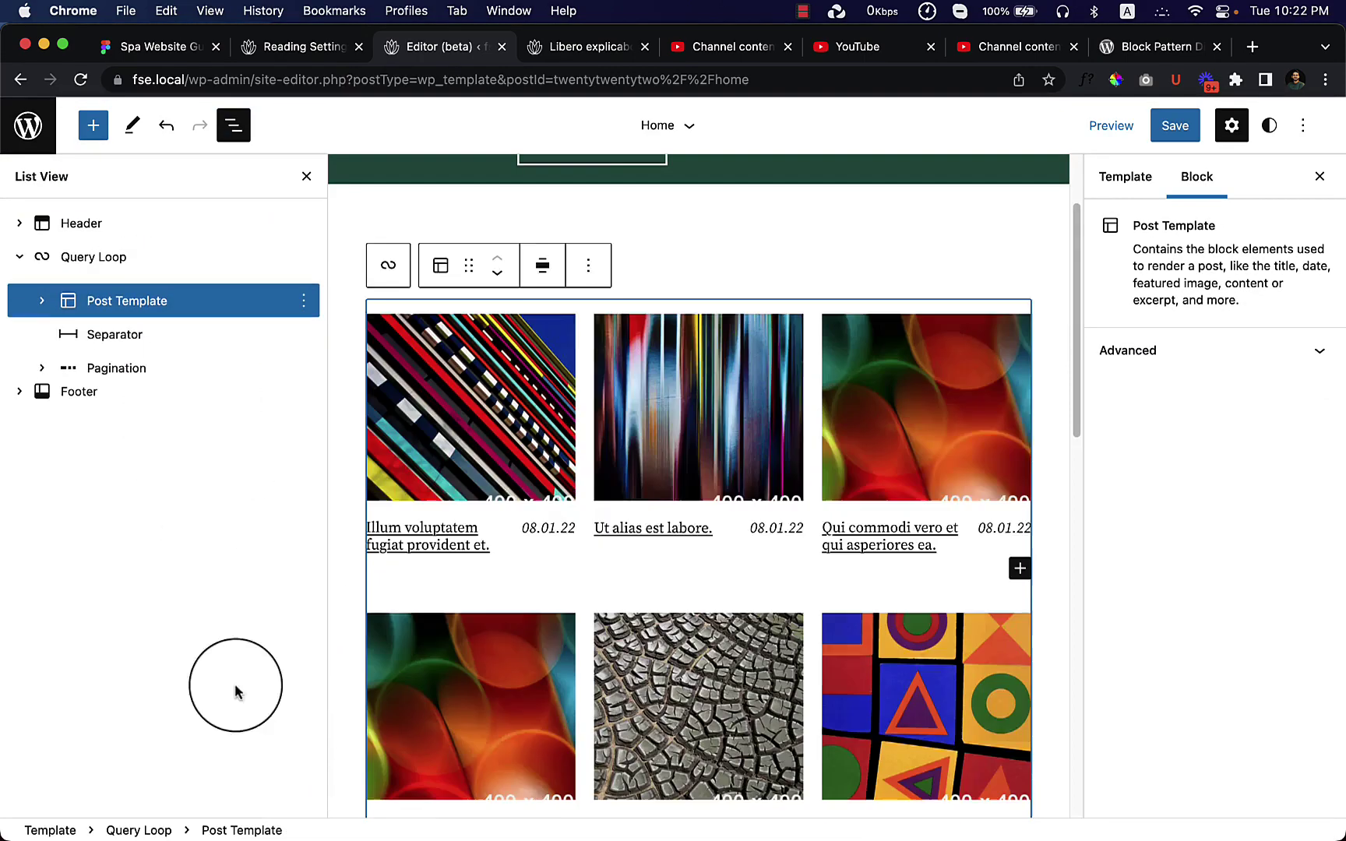
Examine the Query Loop's block structure, from the Separator and Post Template to the nested Post Featured Image, Columns and Post Date
left_click(193, 348)
left_click(202, 333)
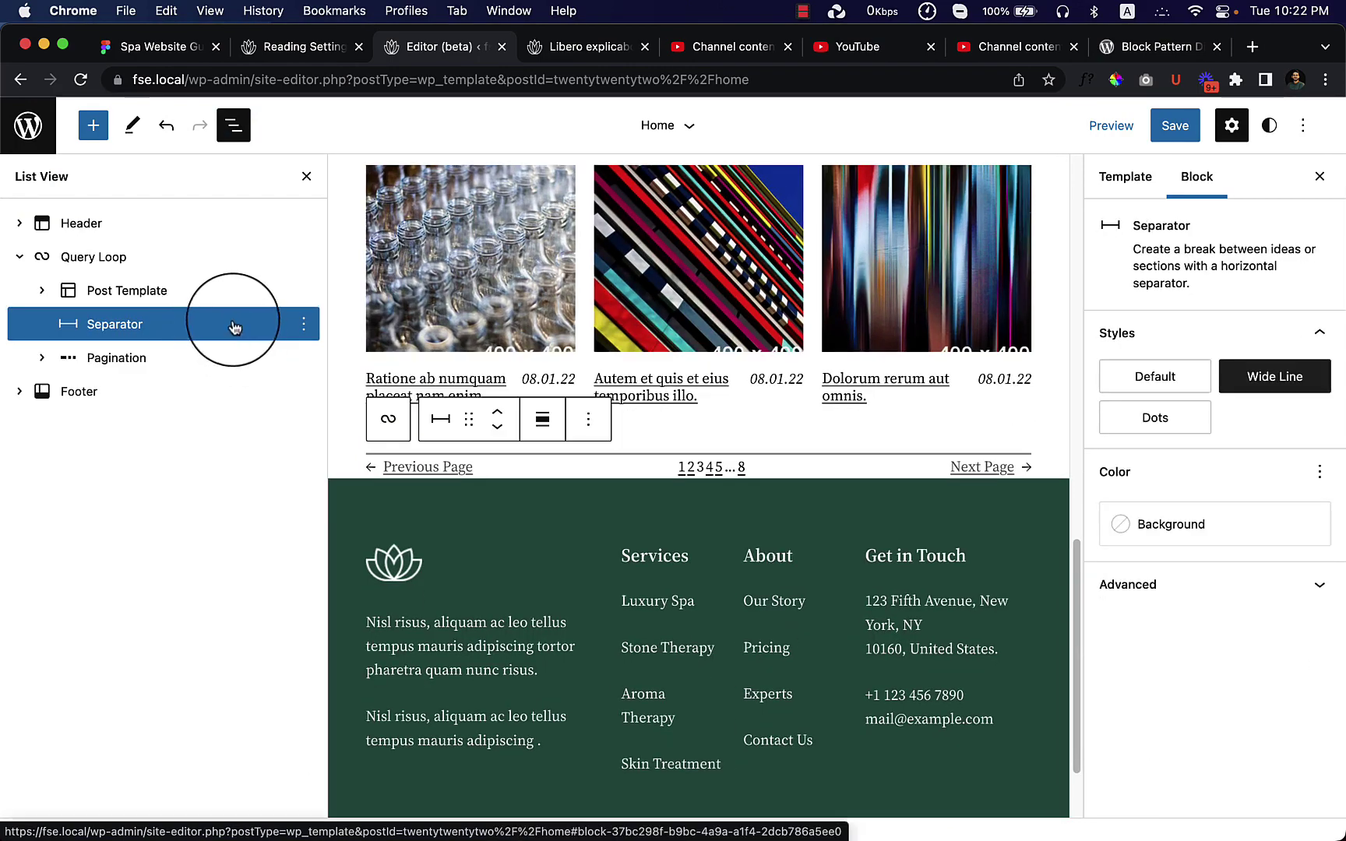
left_click(227, 301)
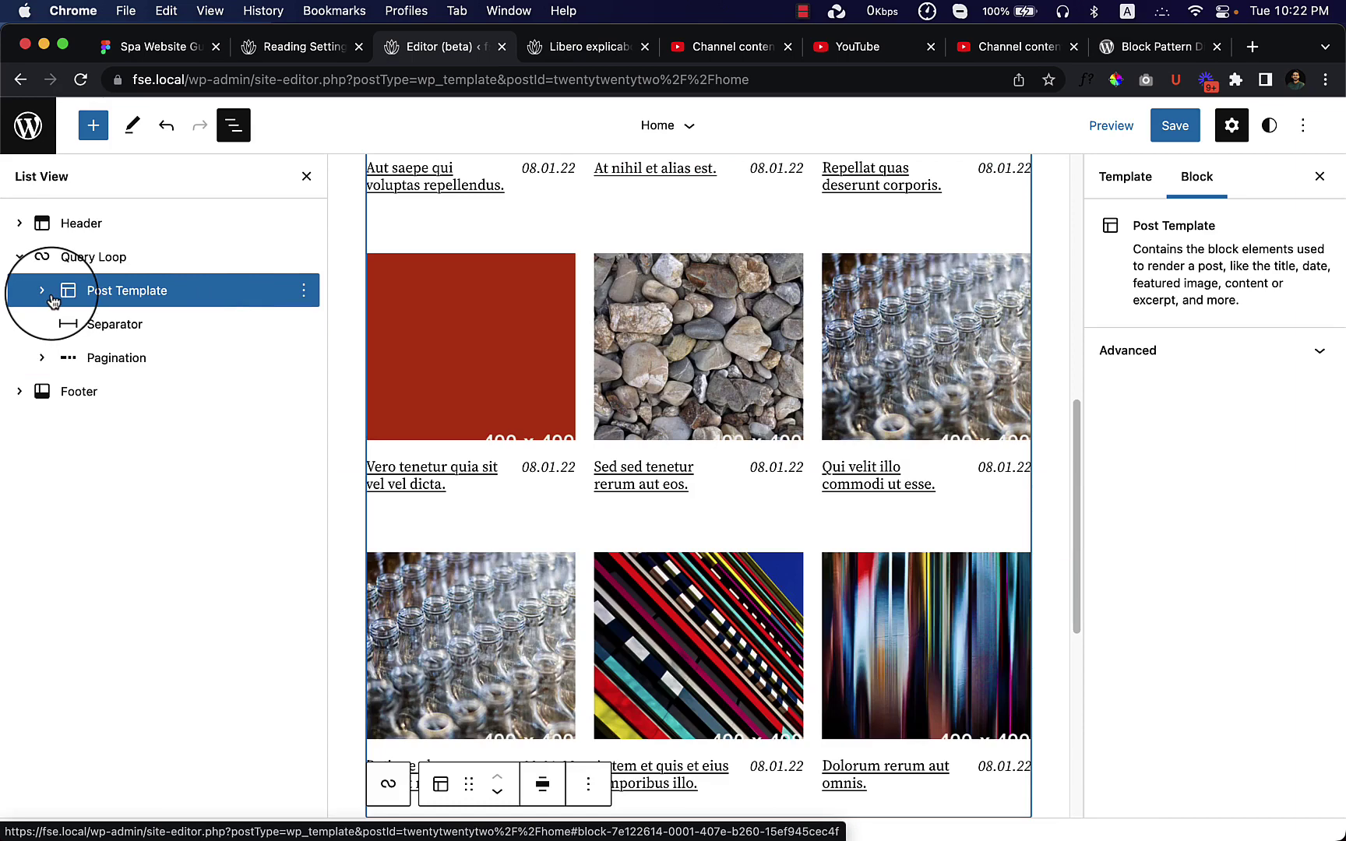
left_click(46, 293)
left_click(175, 324)
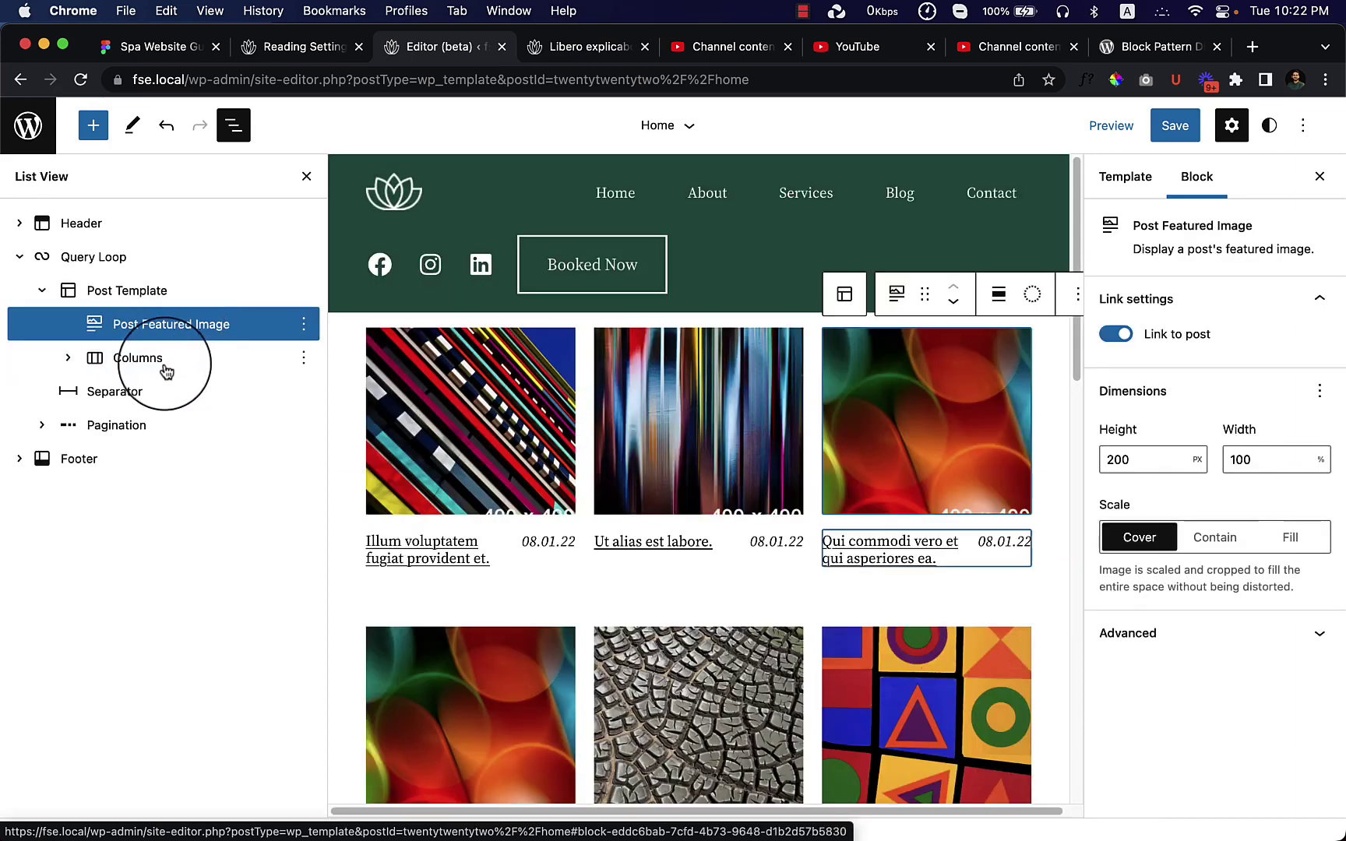
left_click(166, 372)
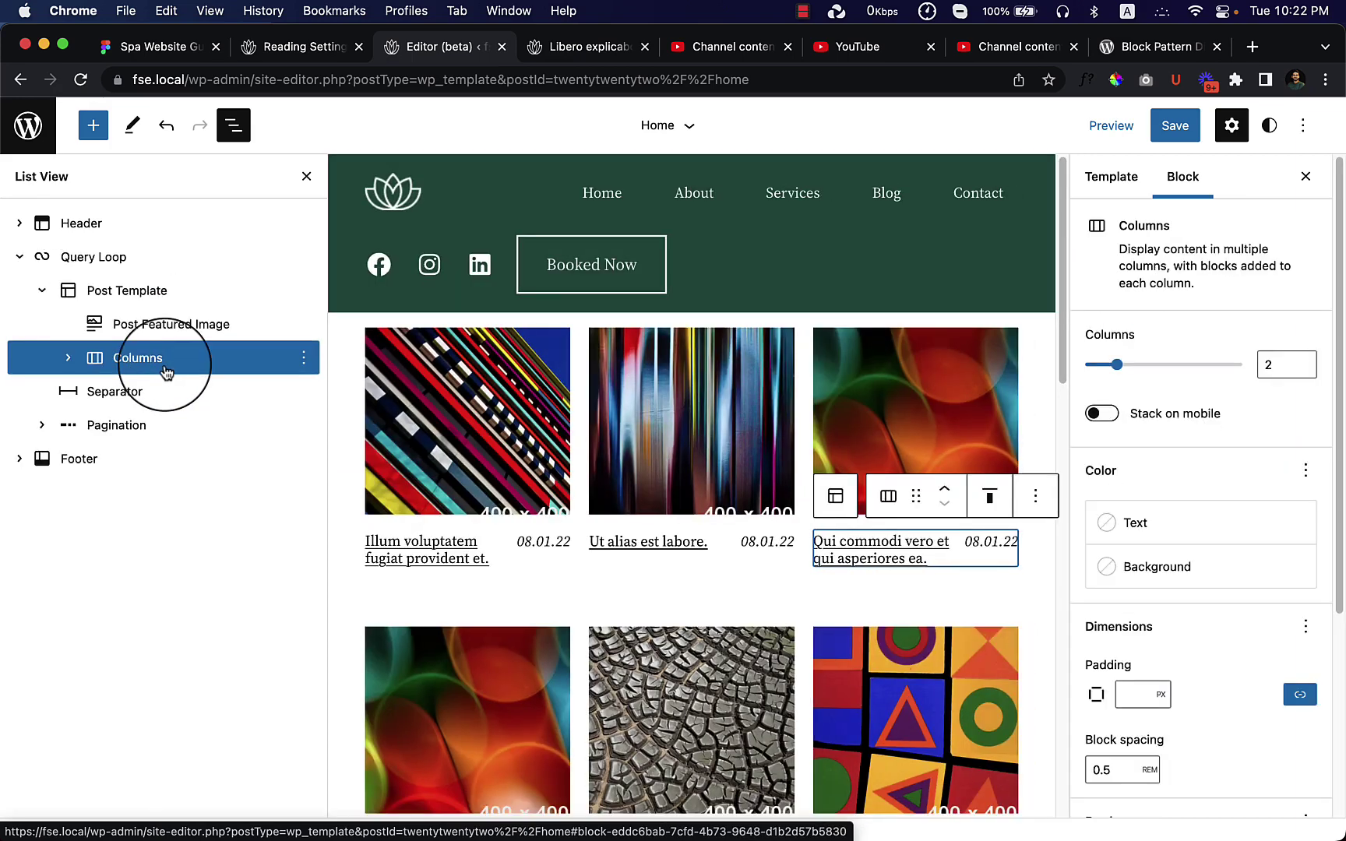
left_click(178, 324)
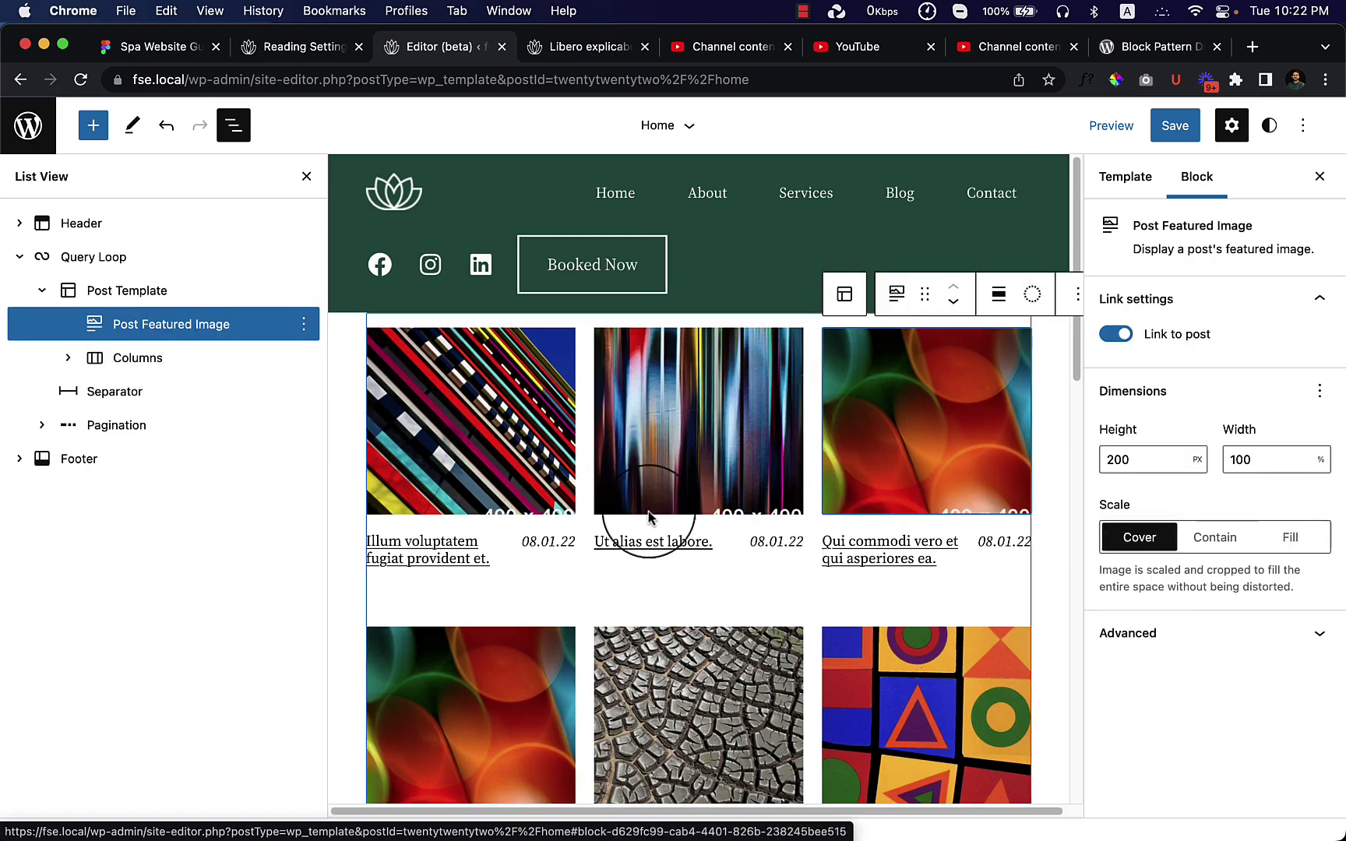
left_click(431, 447)
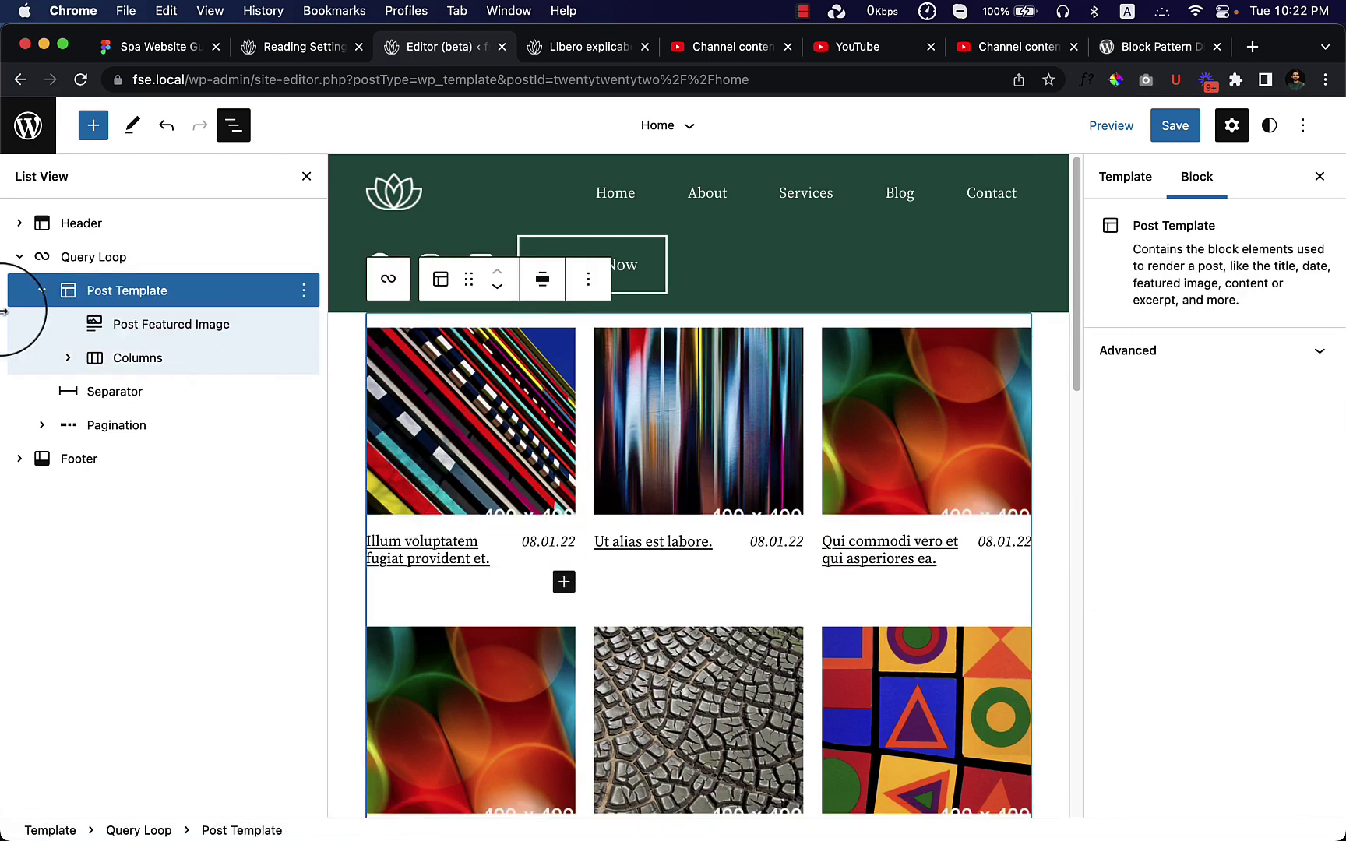
left_click(68, 358)
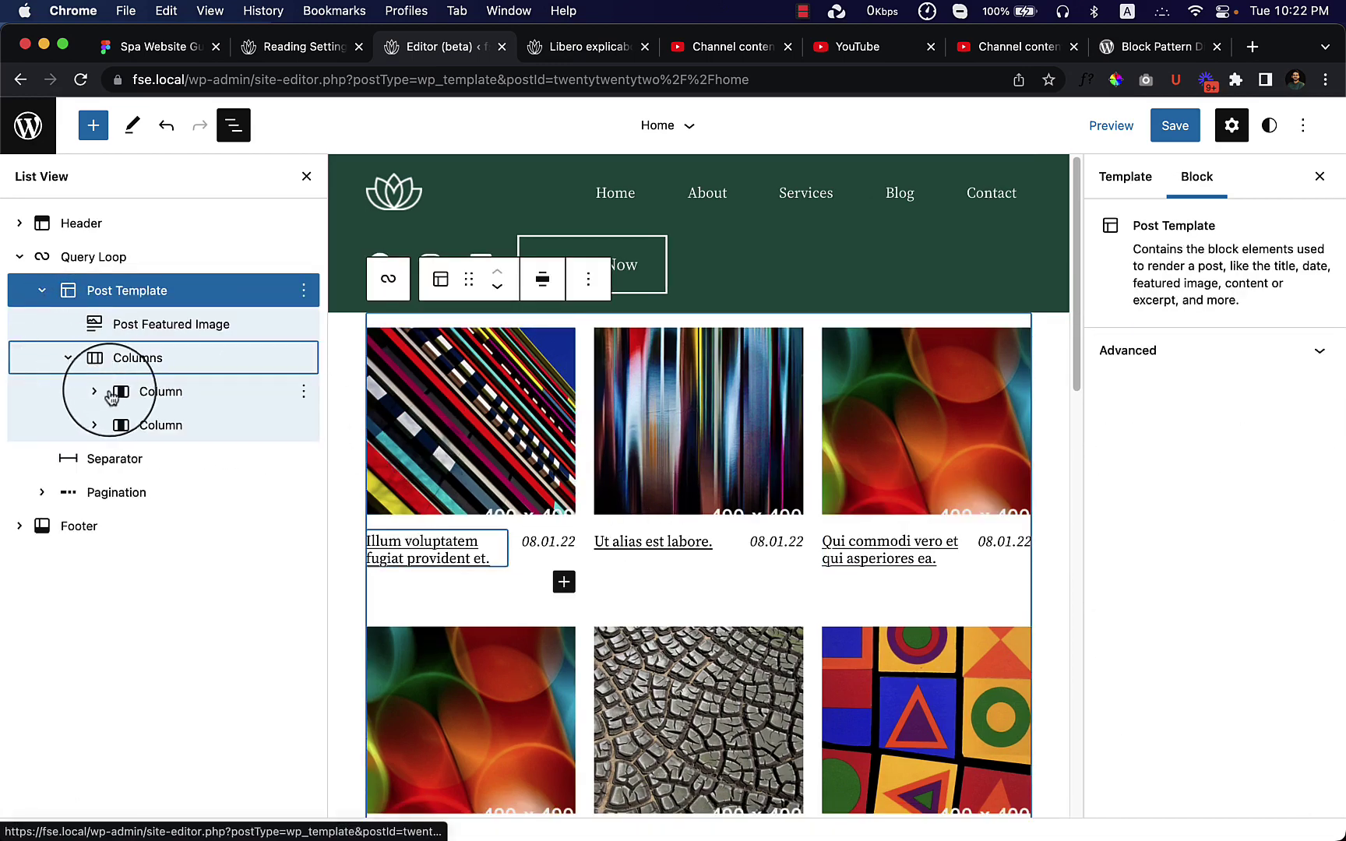
left_click(94, 391)
left_click(99, 458)
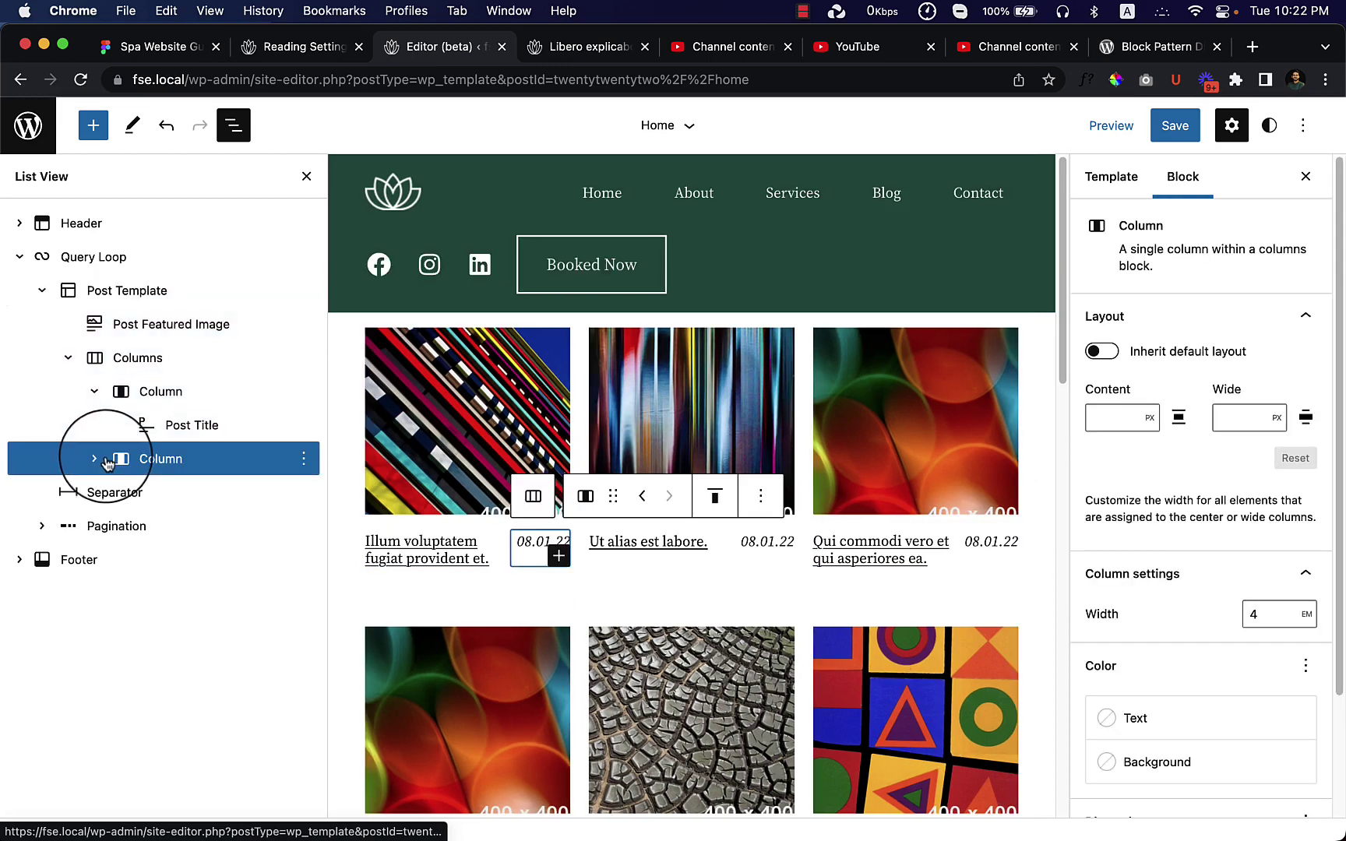
left_click(95, 459)
left_click(187, 490)
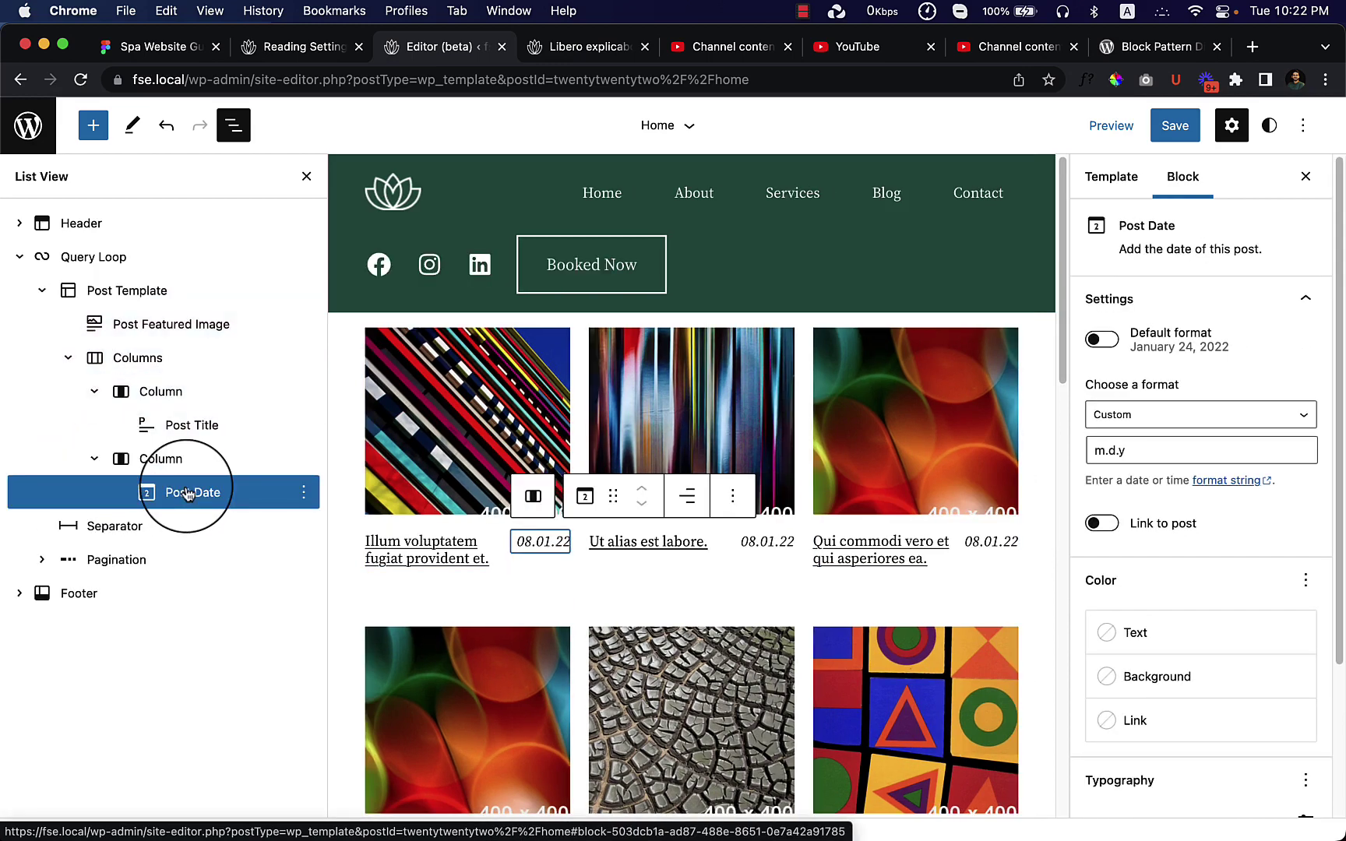
Insert a Post Excerpt block into the Query Loop's Post Template, directly below the Columns with the post title and date
left_click(208, 425)
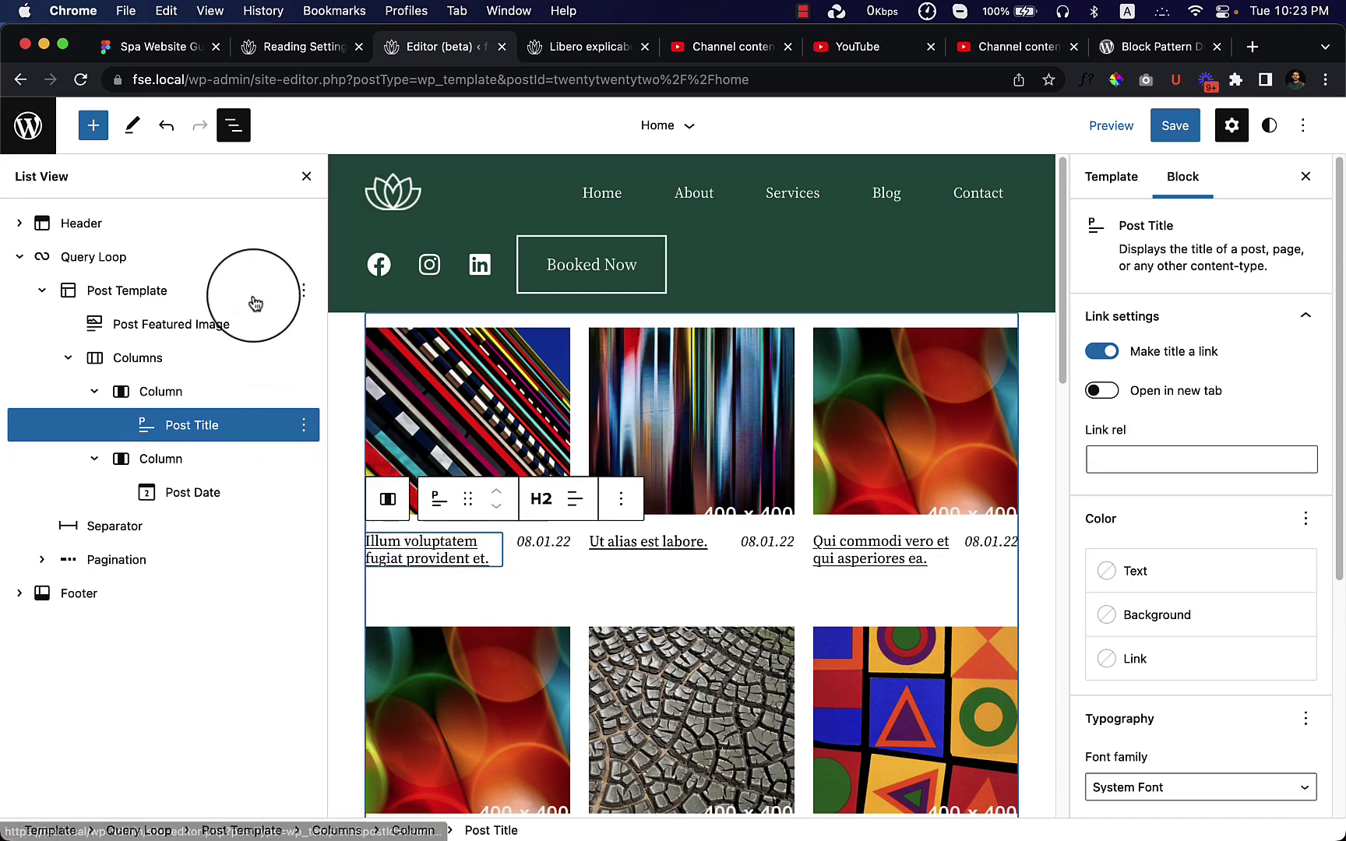
left_click(93, 124)
type("excer")
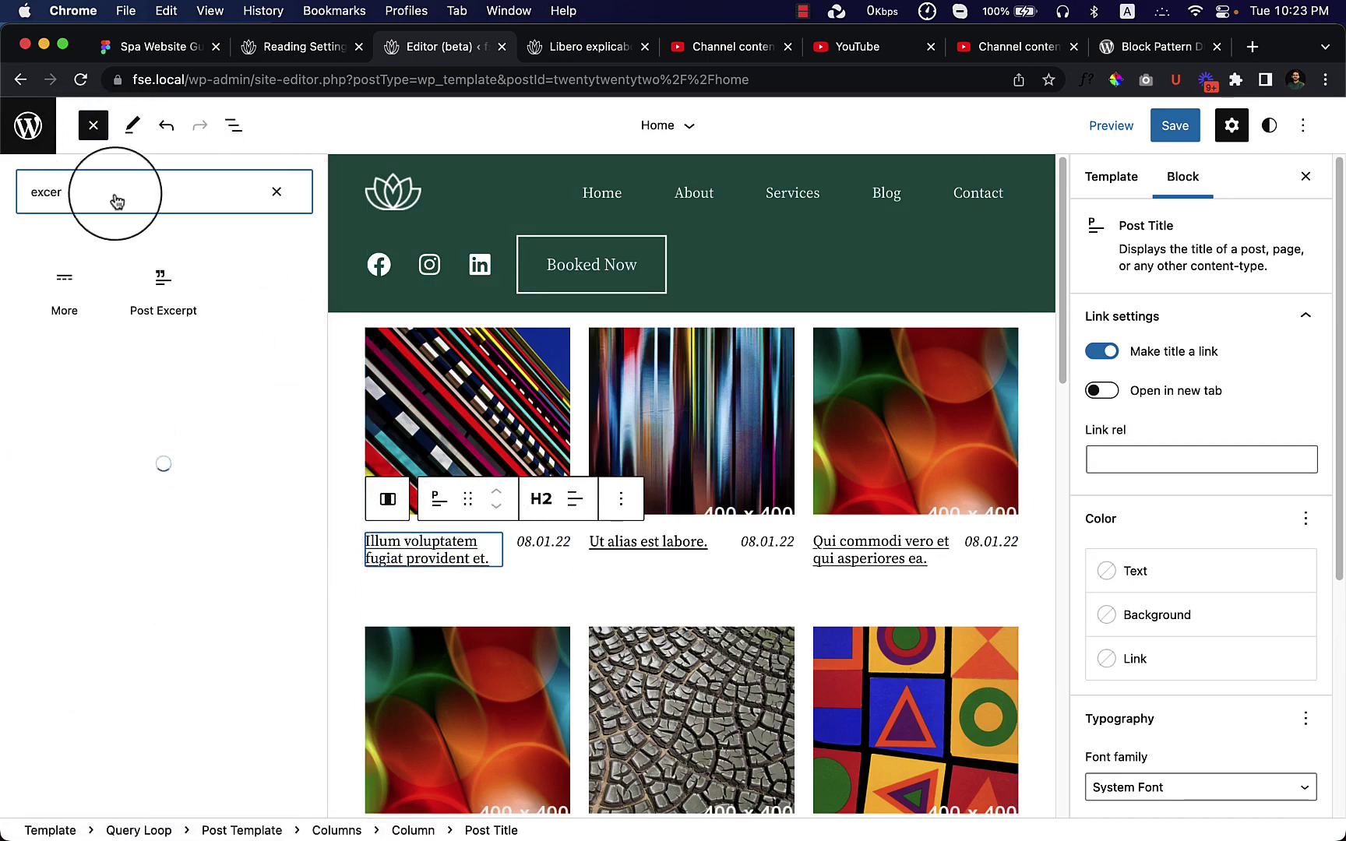
left_click_drag(164, 296, 405, 574)
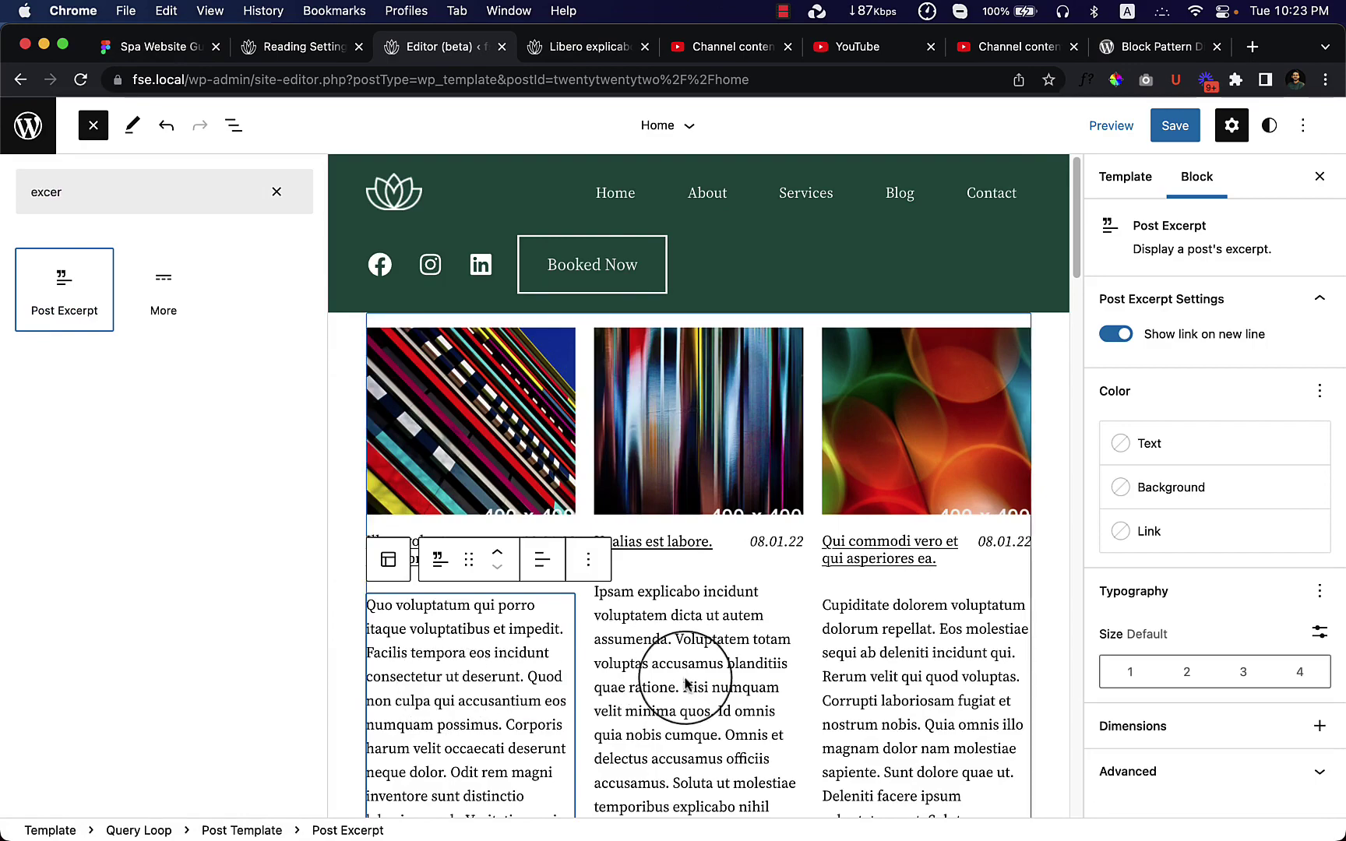
key("Escape")
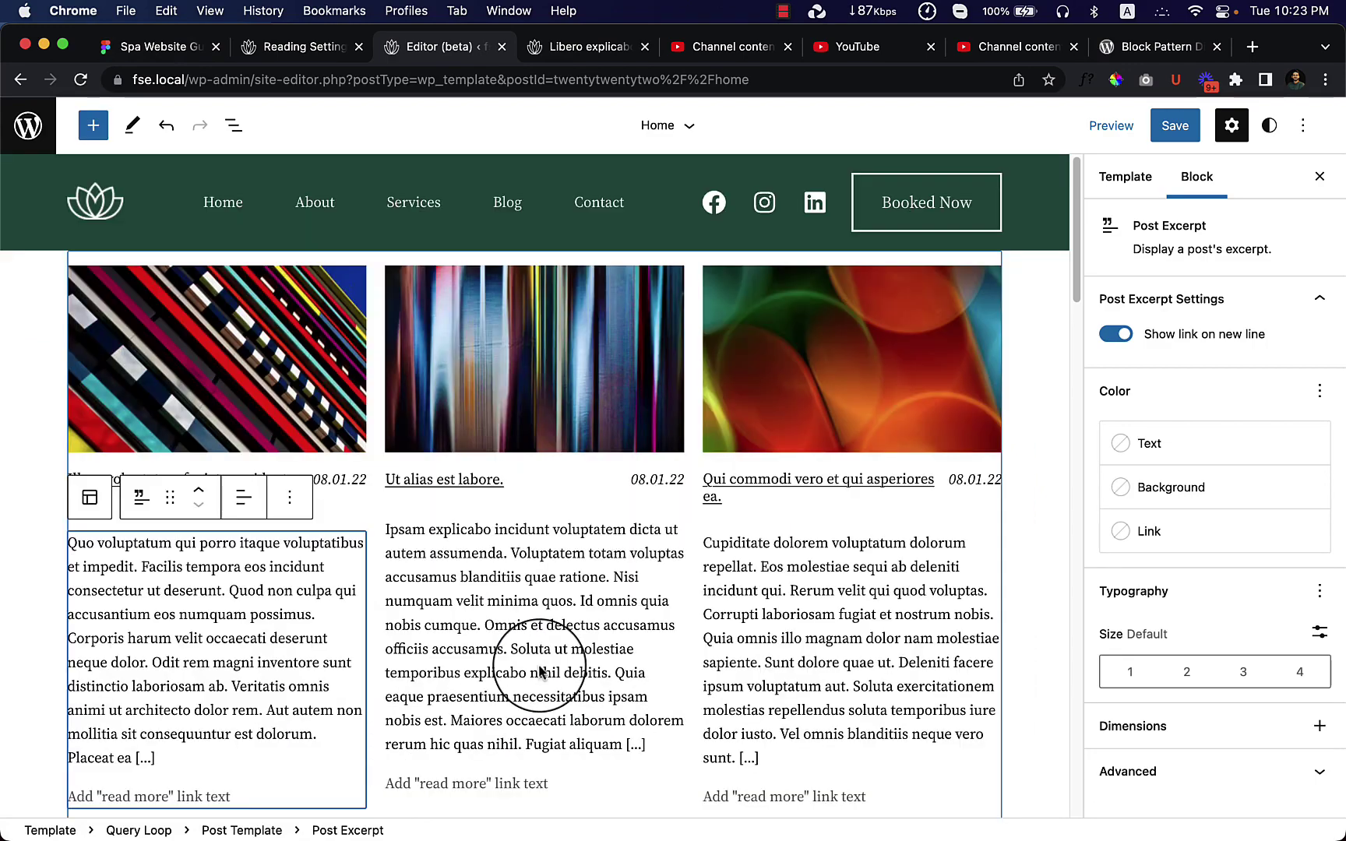
scroll(401, 661, "down", 5)
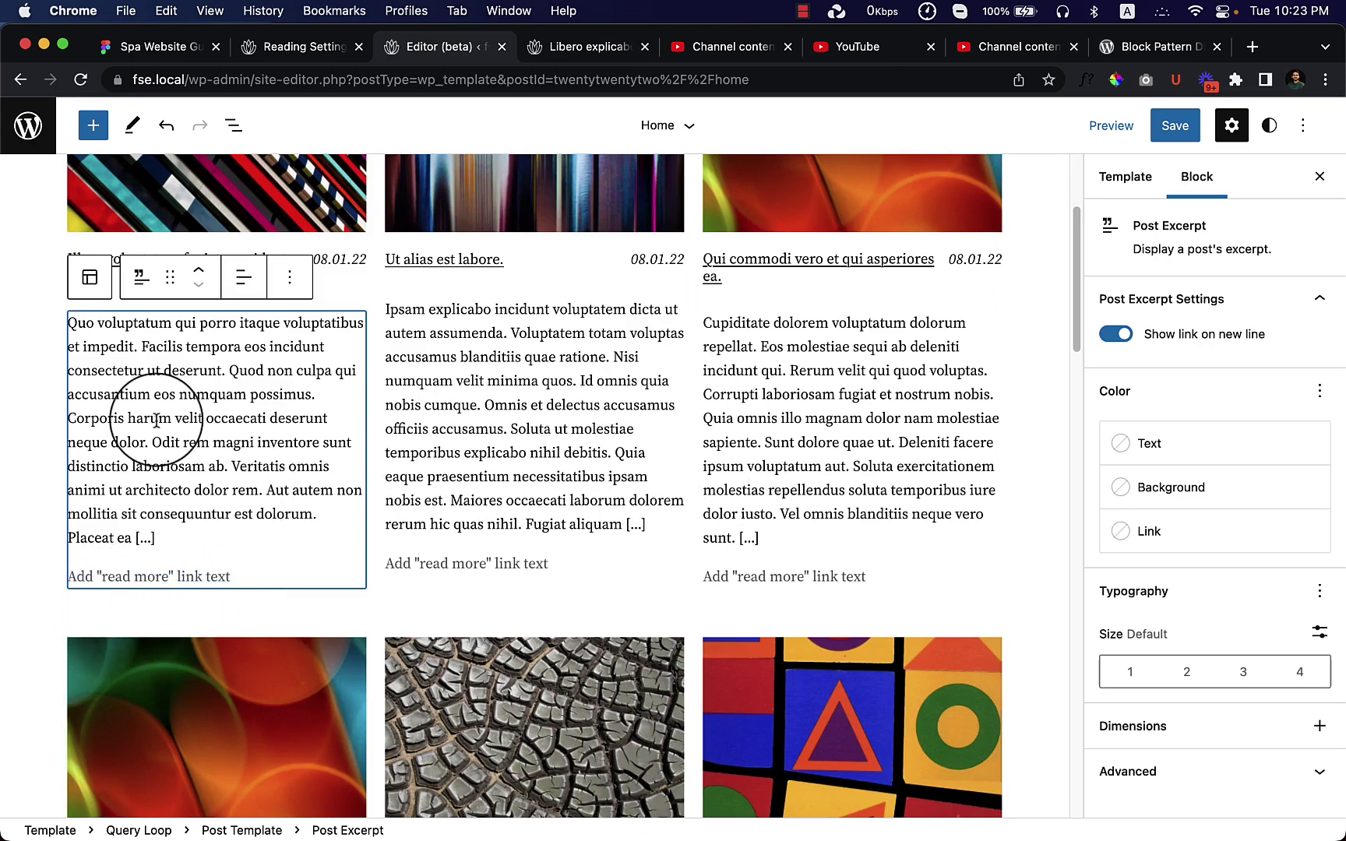
left_click(242, 132)
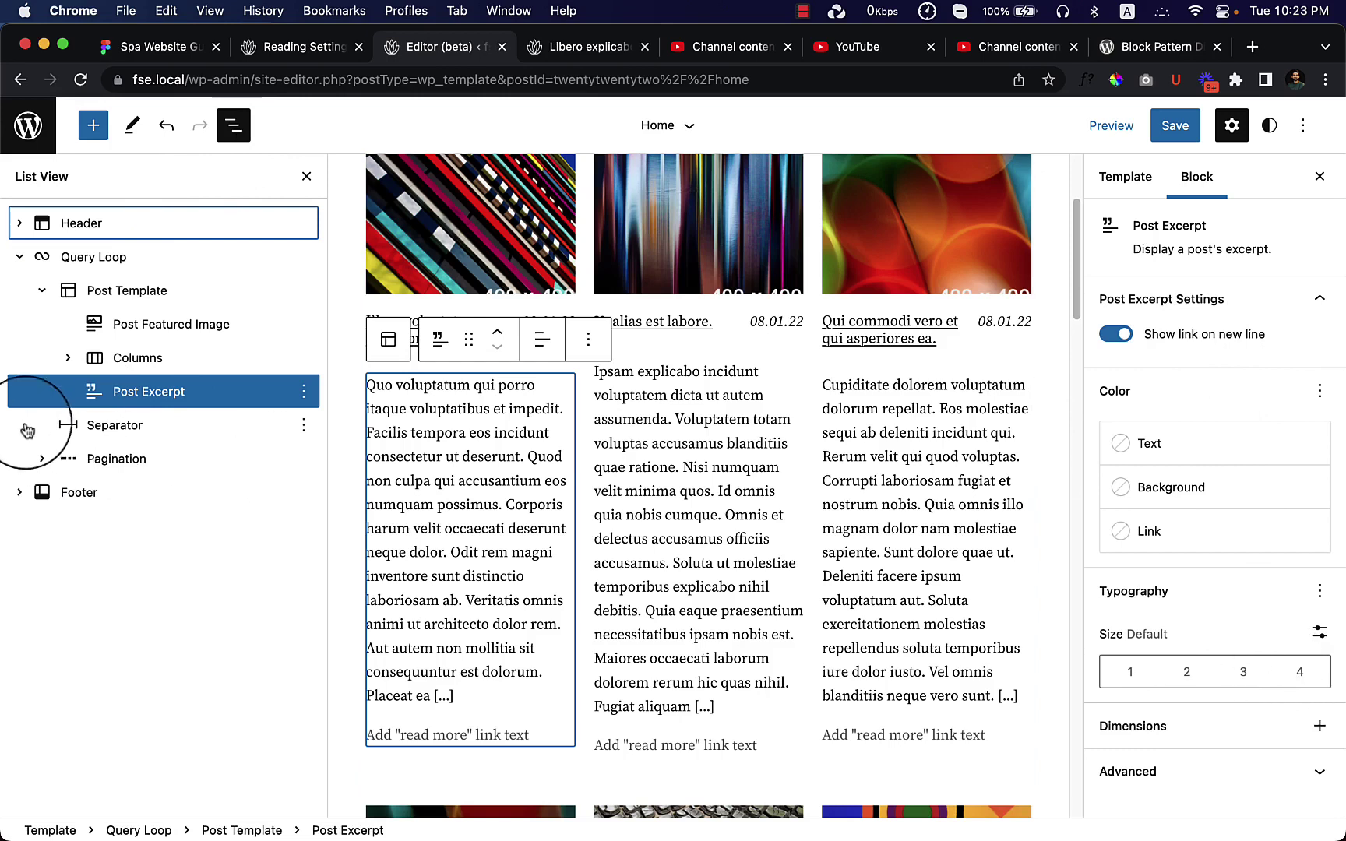
Save the Home template and open the site's Blog page to review the excerpts in the post grid
left_click(1173, 126)
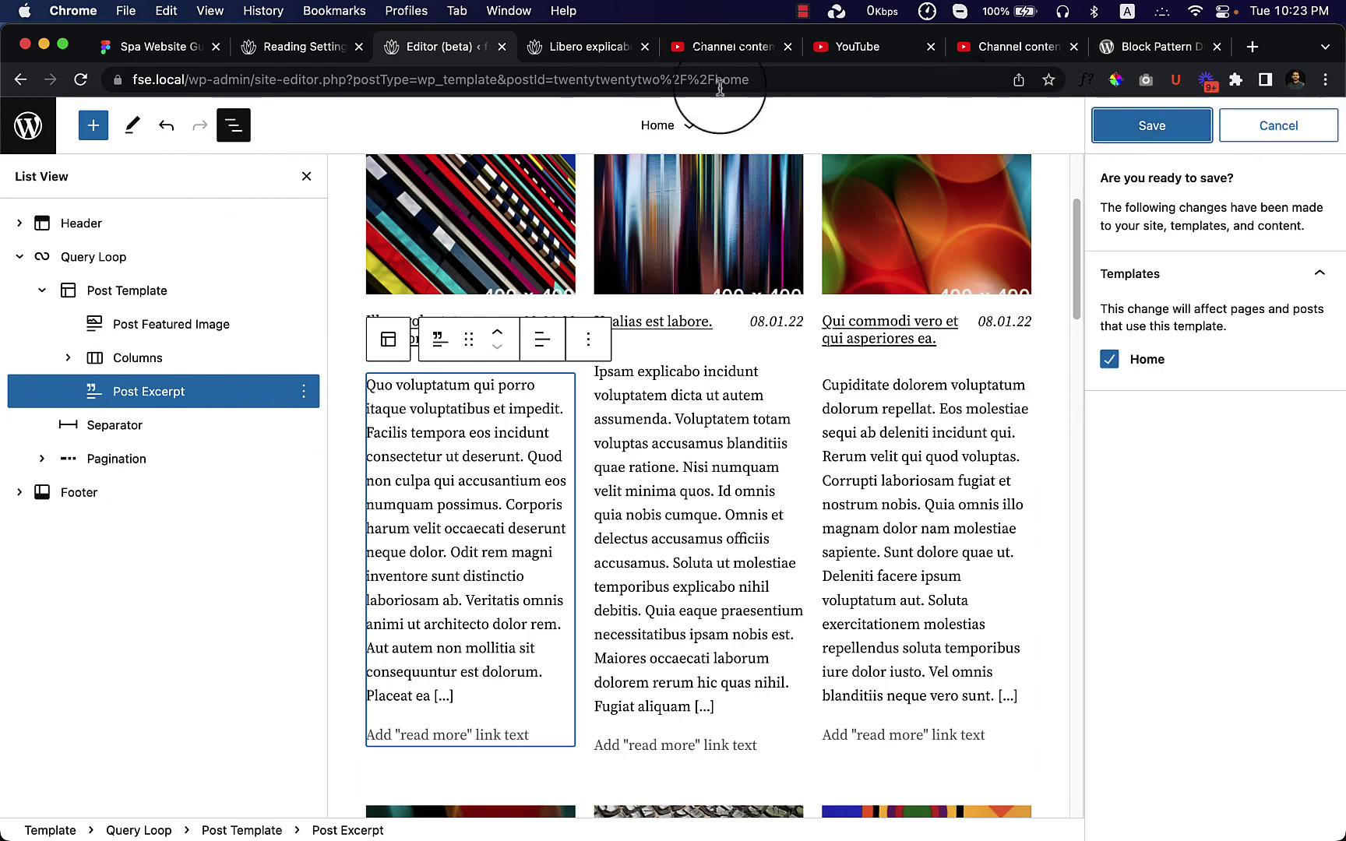
left_click(1176, 131)
left_click(552, 51)
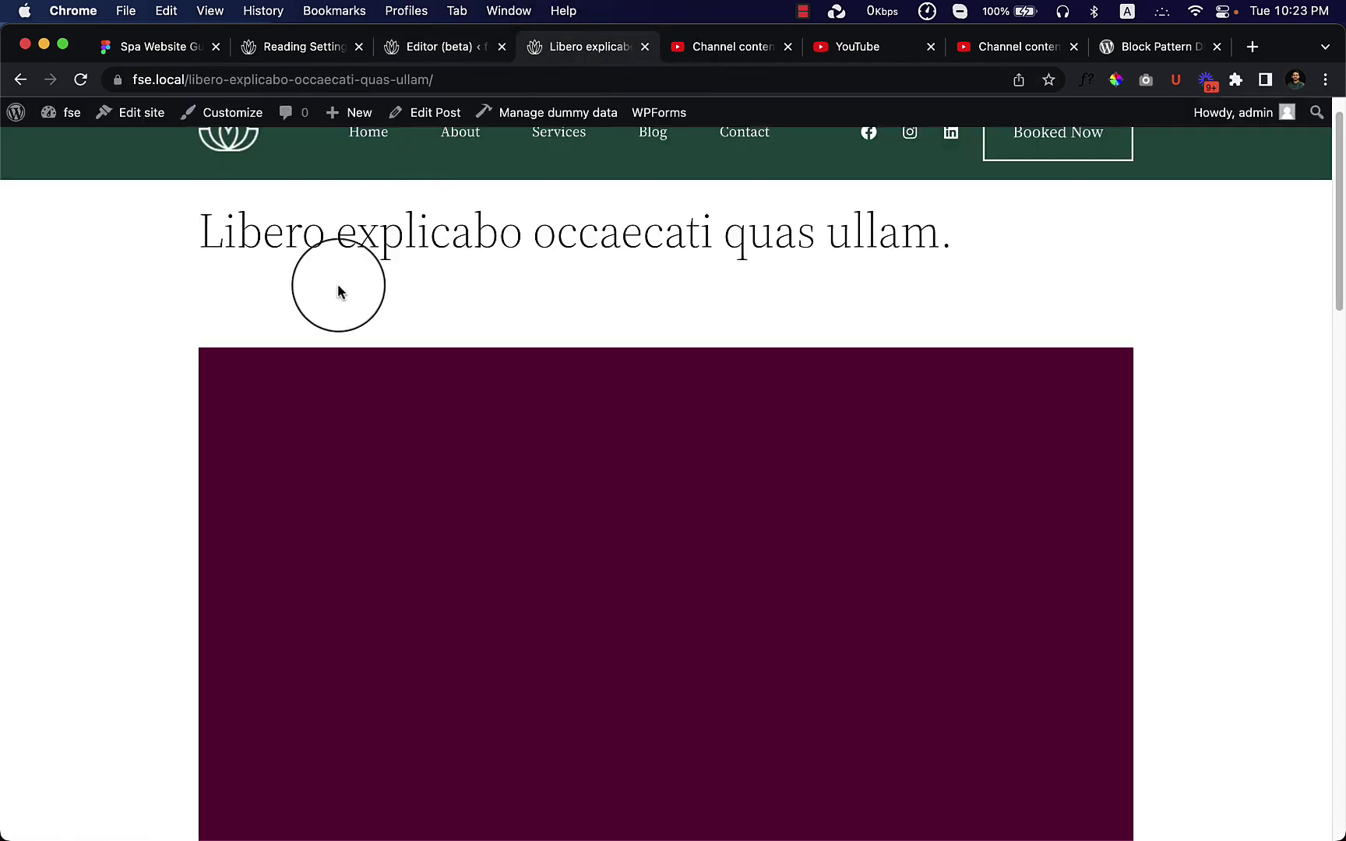
right_click(337, 288)
left_click(694, 259)
scroll(632, 218, "up", 1)
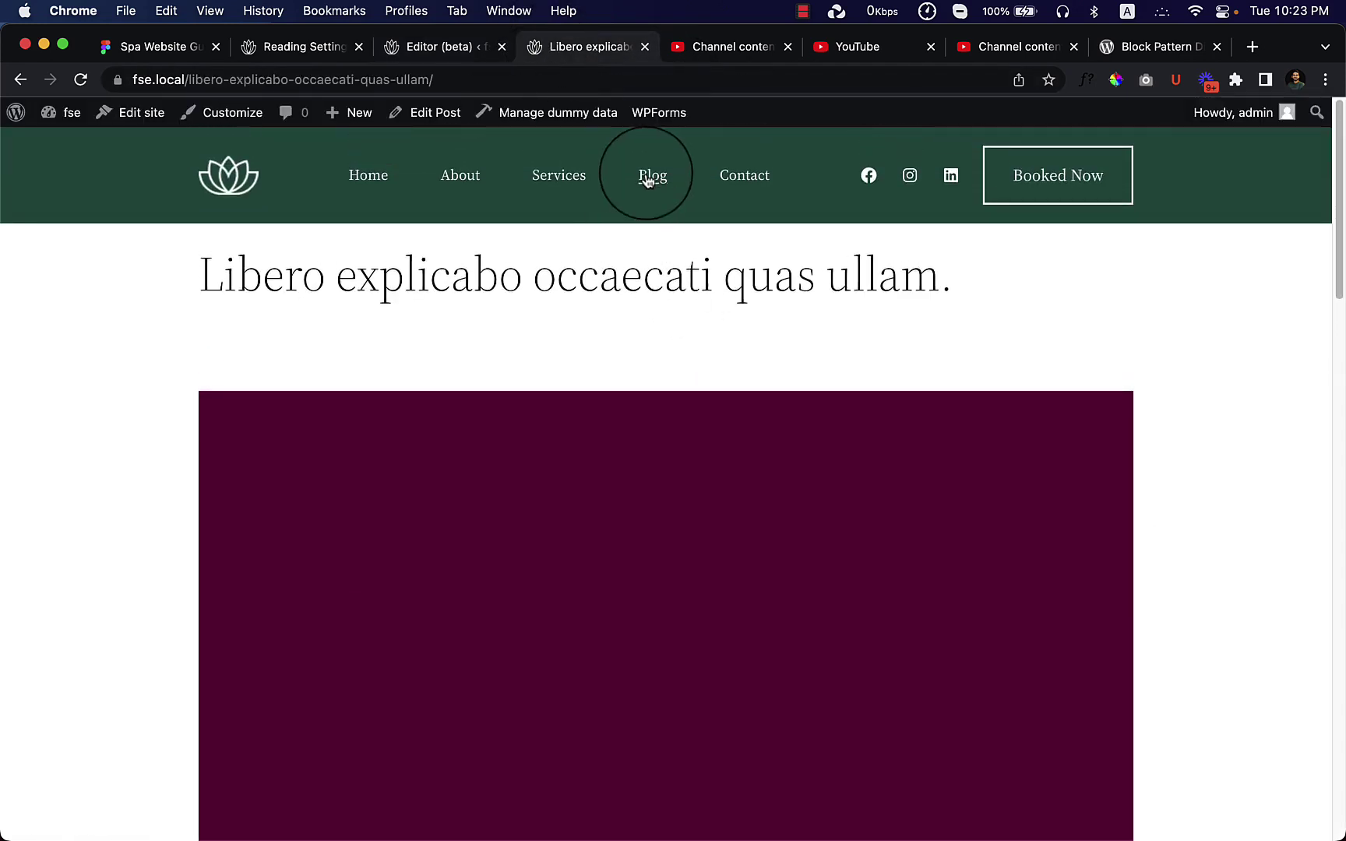
left_click(647, 180)
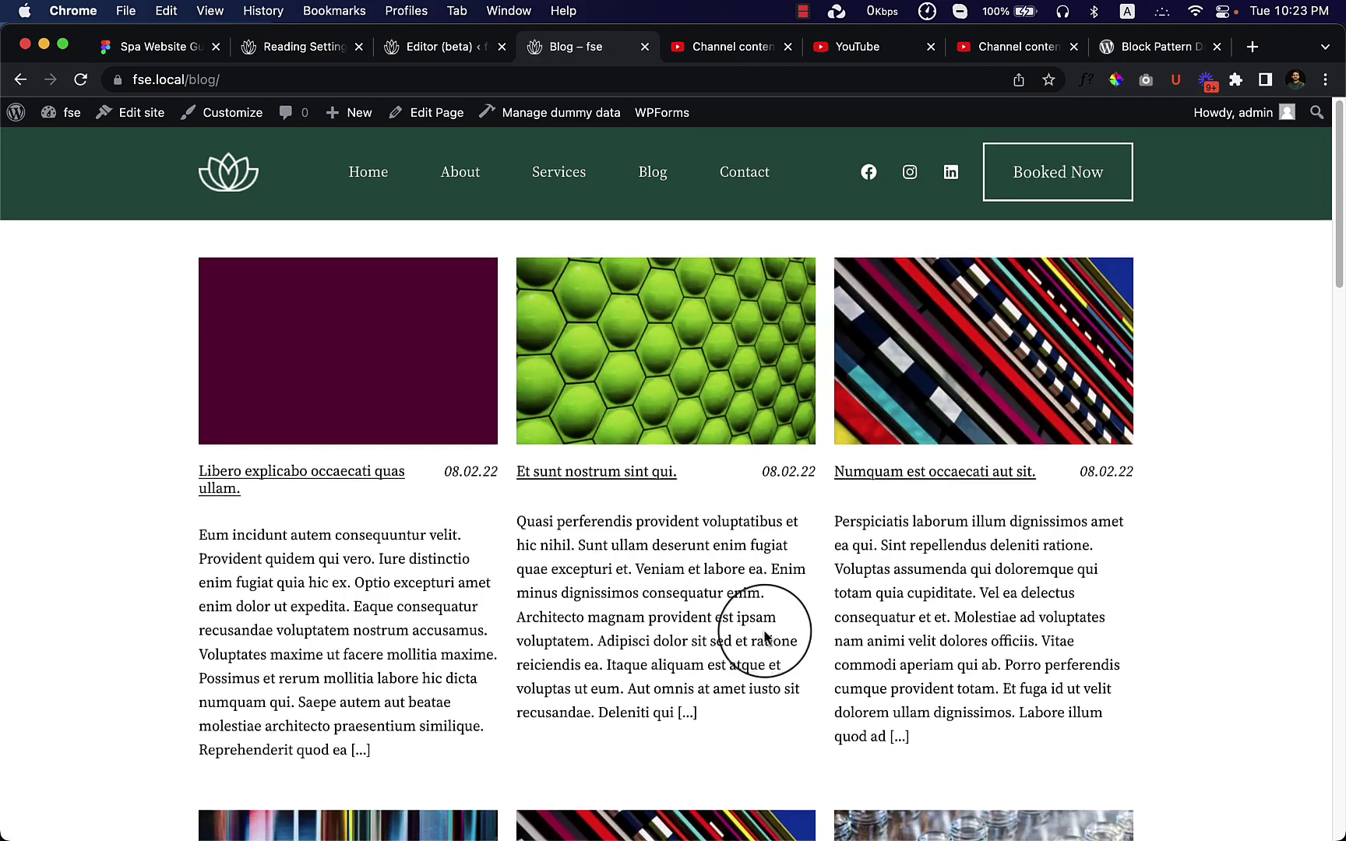
scroll(765, 626, "down", 3)
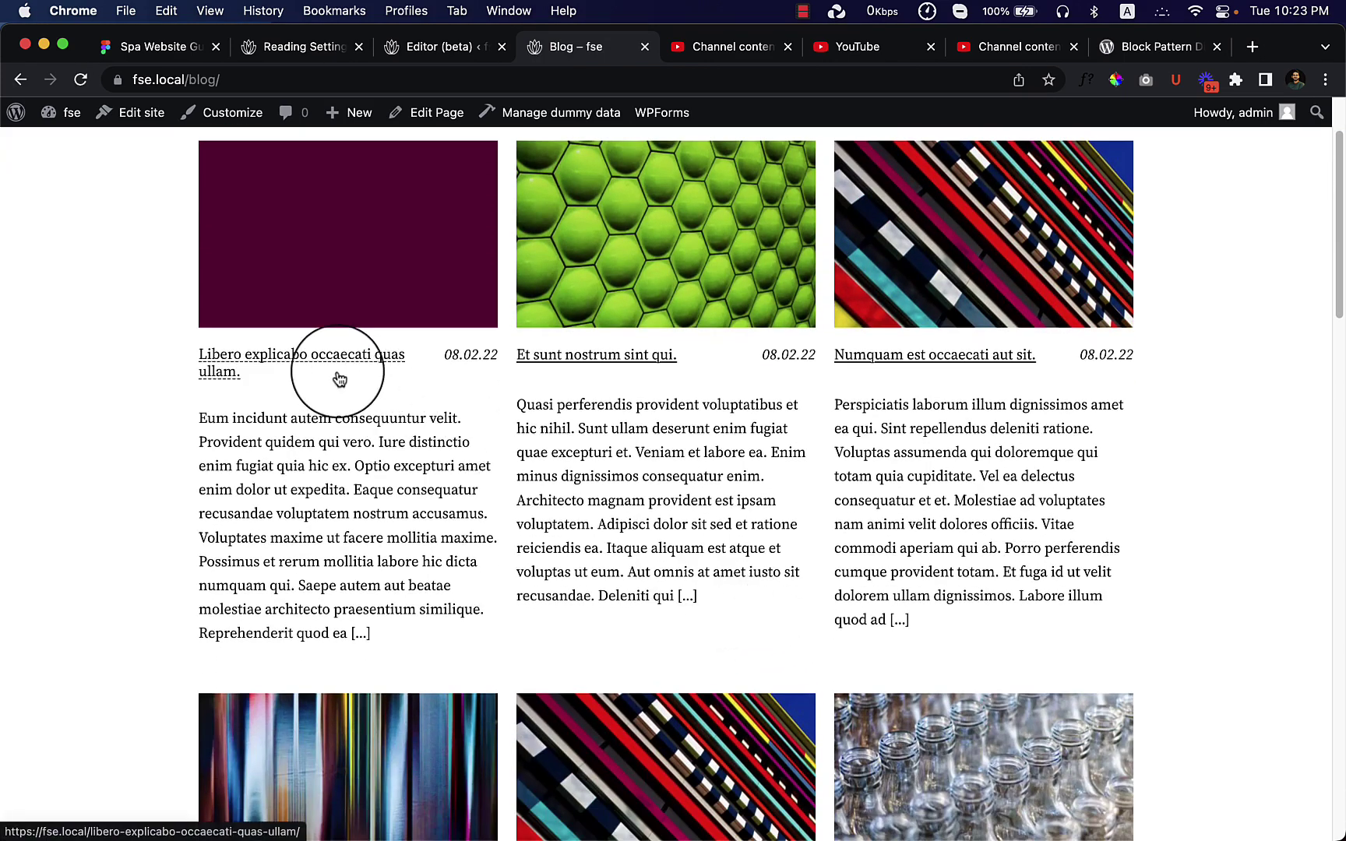
Return to the site editor and select the Post Template block in the Query Loop
left_click(468, 49)
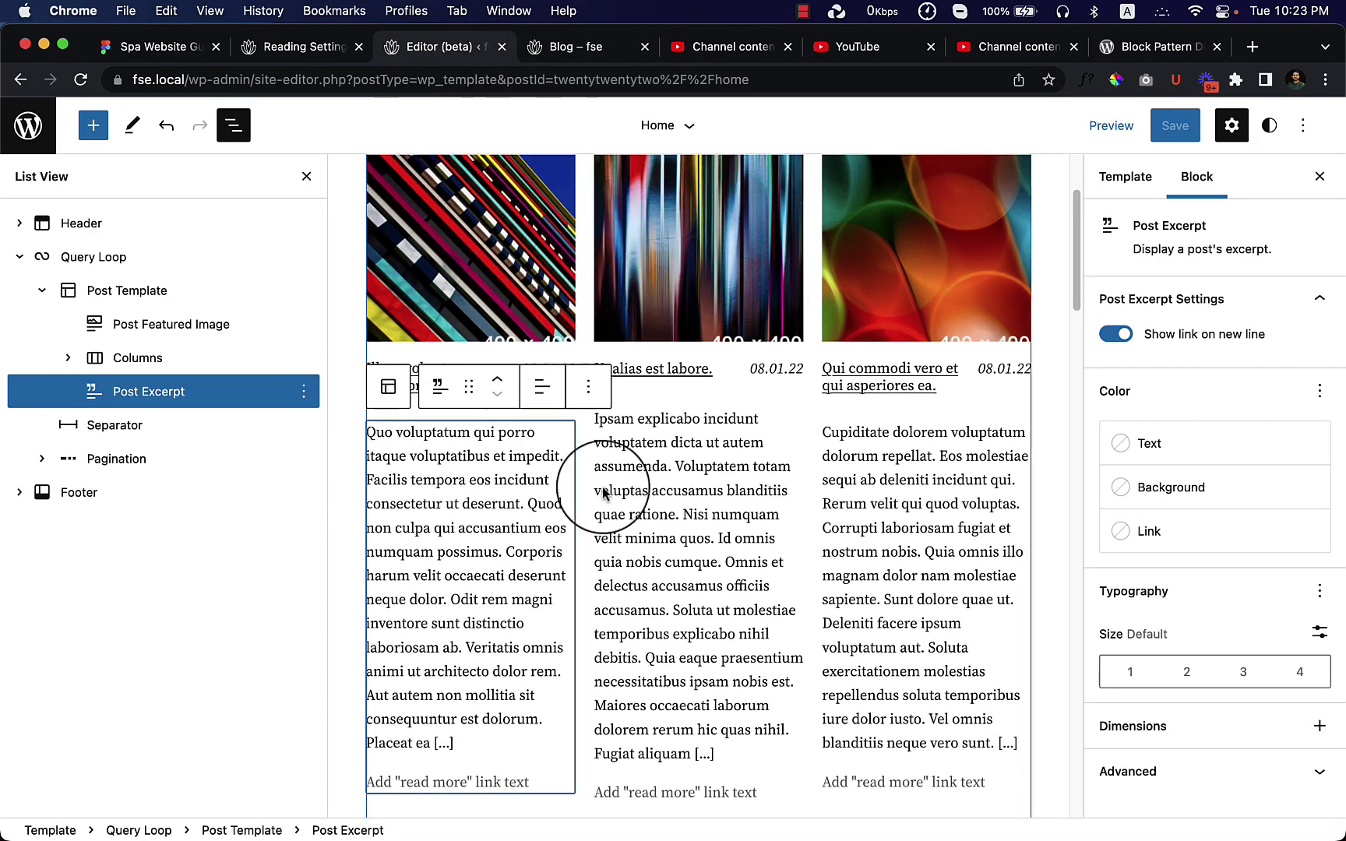
left_click(603, 491)
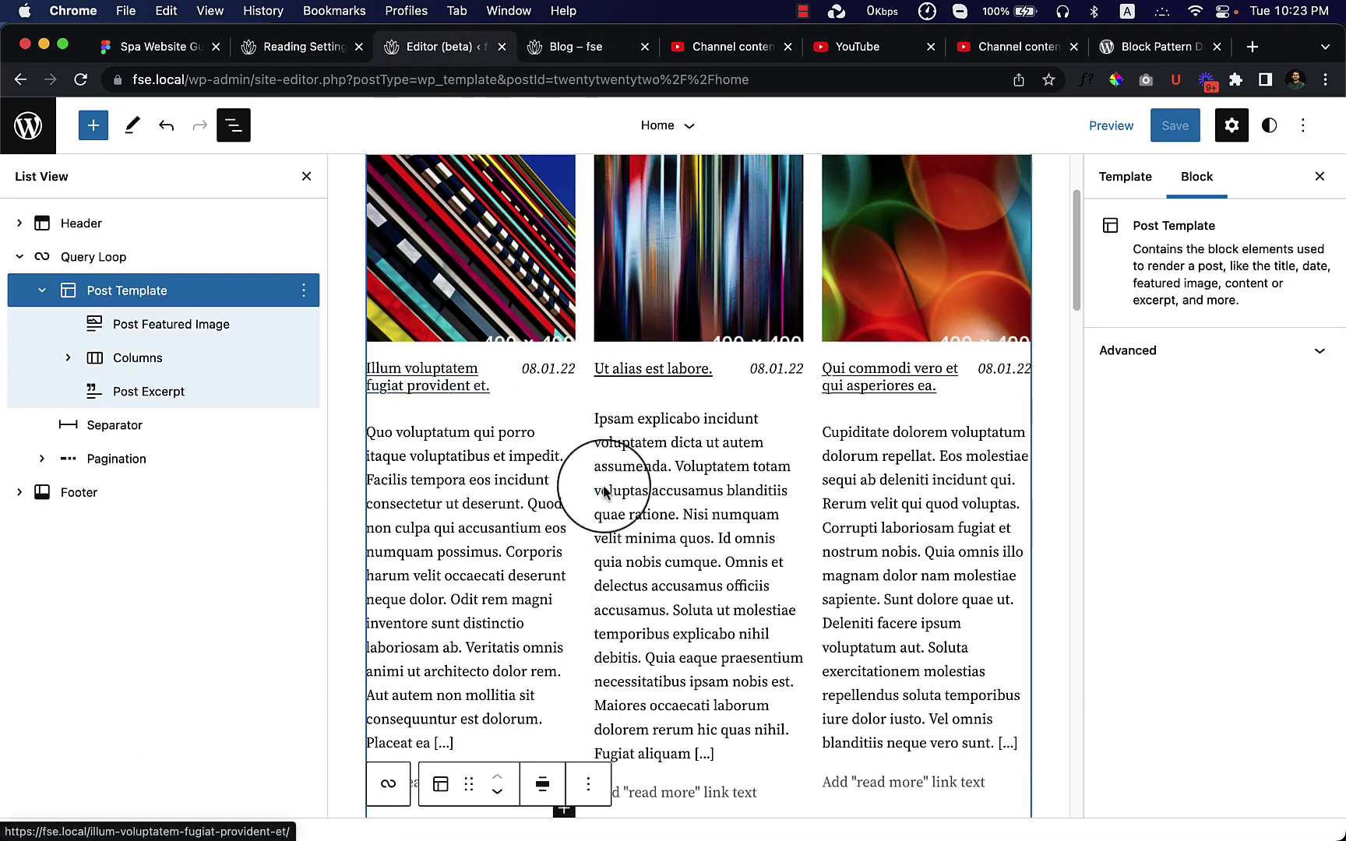